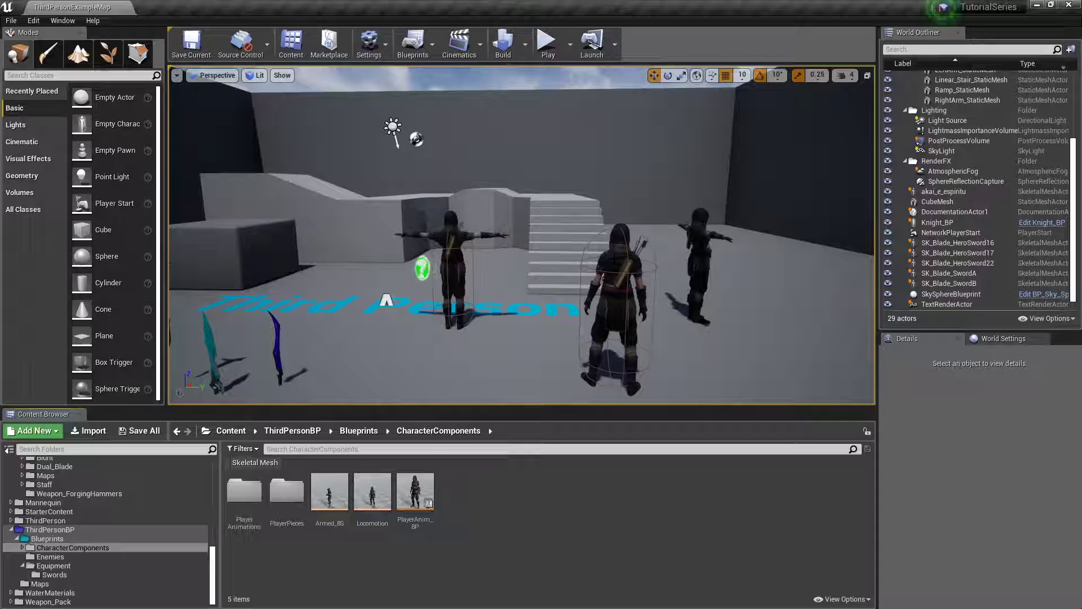
Open the third-person character's Player_BP blueprint for editing and show its component viewport.
{"action": "right_click", "coordinate": [621, 260]}
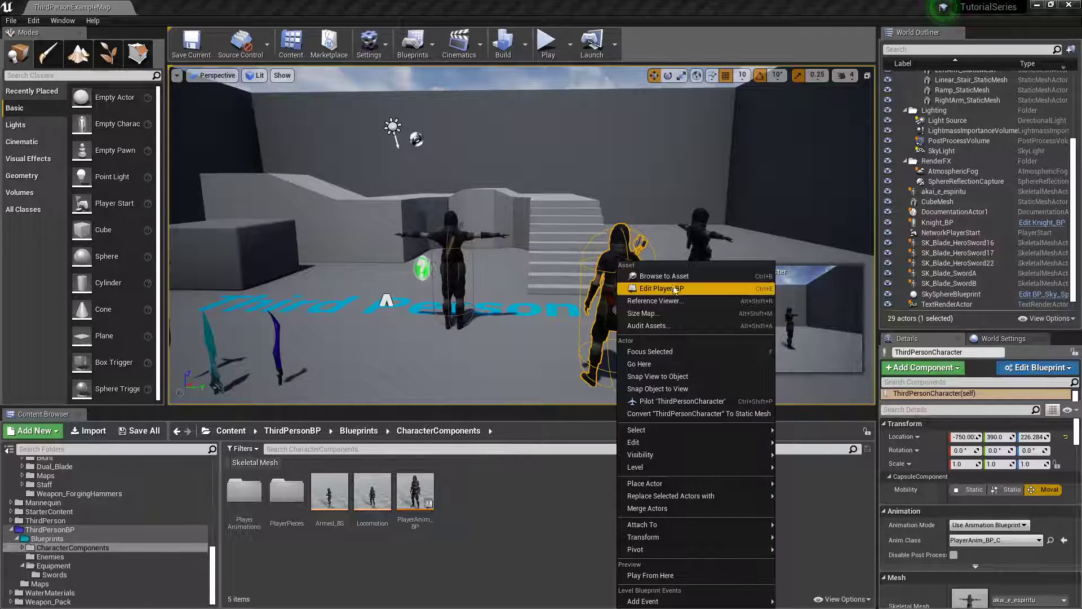
{"action": "left_click", "coordinate": [603, 241]}
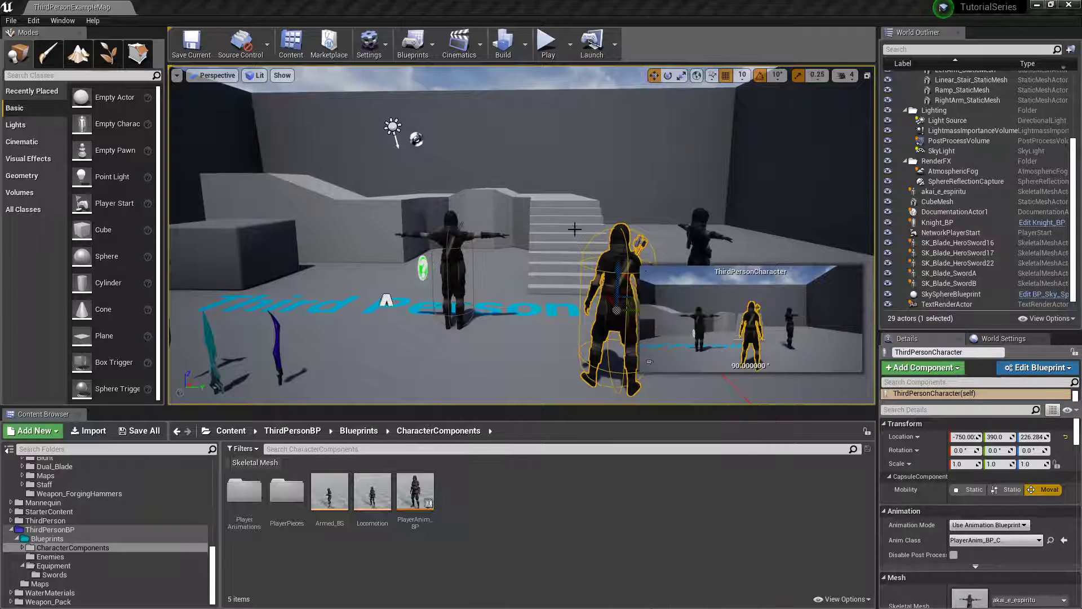
{"action": "left_click", "coordinate": [177, 87]}
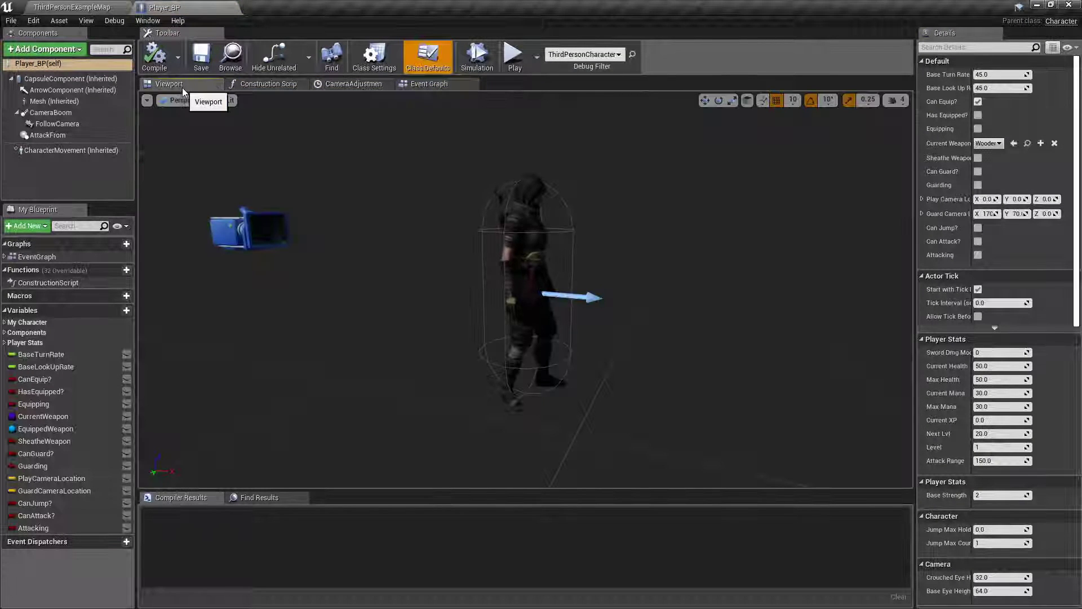
Add a static mesh component parented to the character's Mesh and name it Shield.
{"action": "key", "text": "d"}
{"action": "right_click_drag", "start_coordinate": [443, 182], "coordinate": [270, 172]}
{"action": "key", "text": "w"}
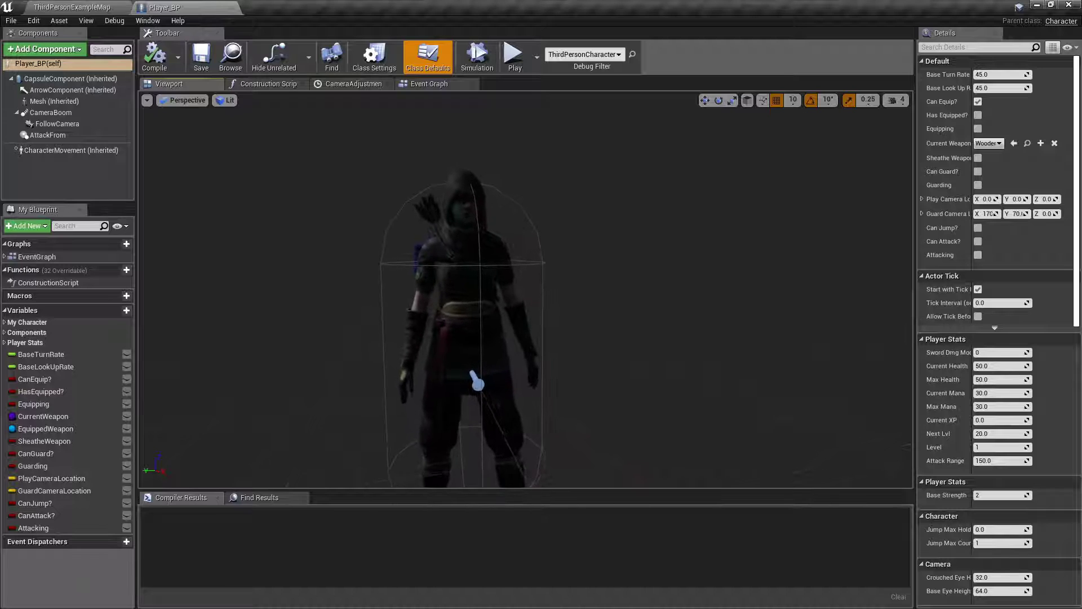
{"action": "left_click", "coordinate": [59, 50]}
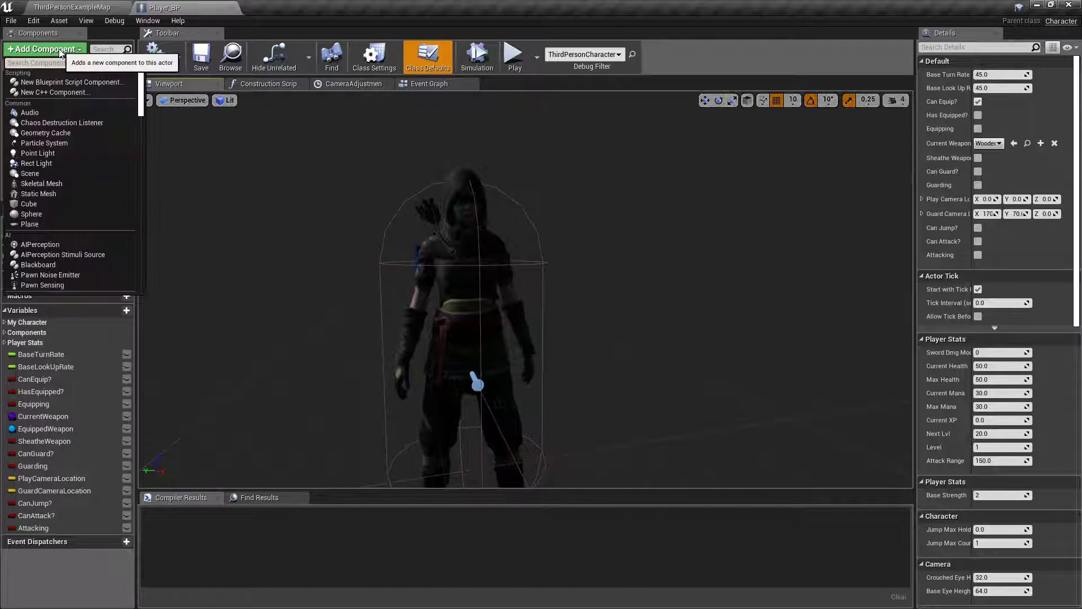
{"action": "type", "text": "static"}
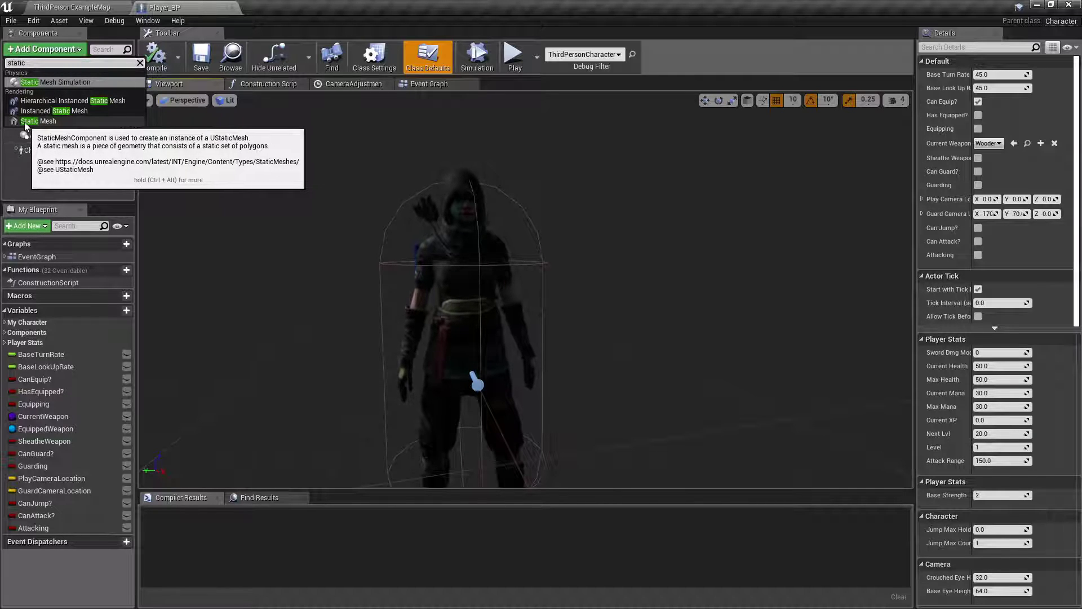
{"action": "left_click", "coordinate": [39, 121]}
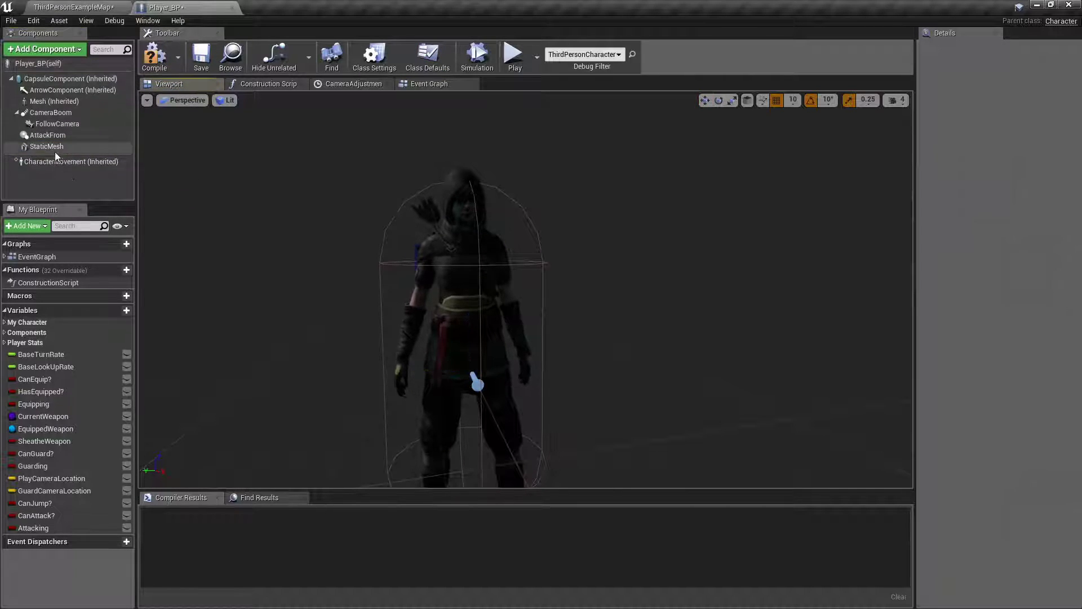
{"action": "left_click_drag", "start_coordinate": [47, 146], "coordinate": [43, 106]}
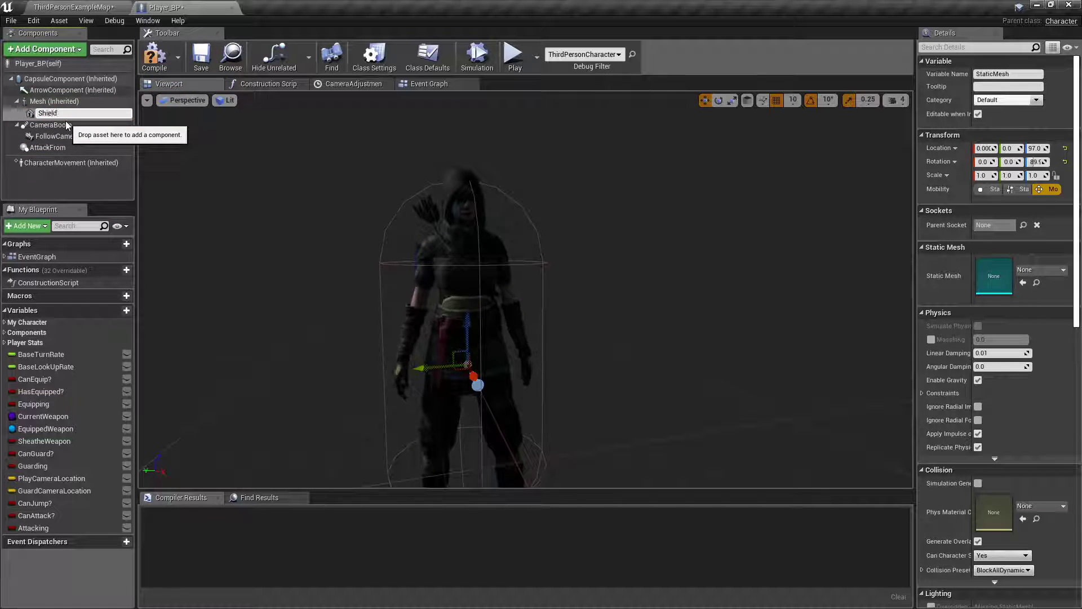
{"action": "key", "text": "Return"}
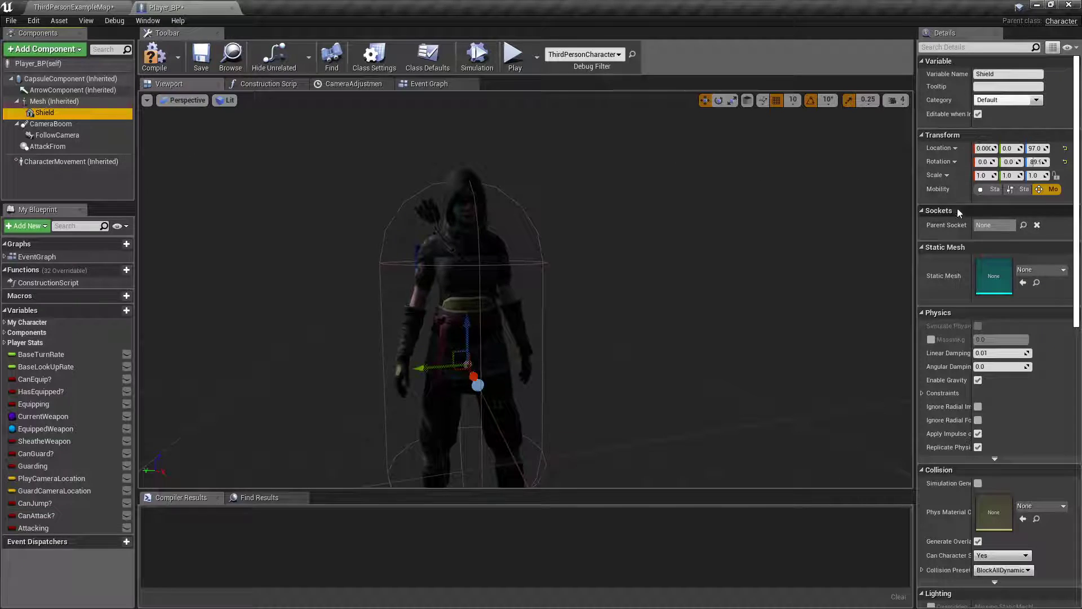
Assign the SM_Shield static mesh to the Shield component and set its parent socket to the LeftArm bone.
{"action": "left_click", "coordinate": [1039, 270]}
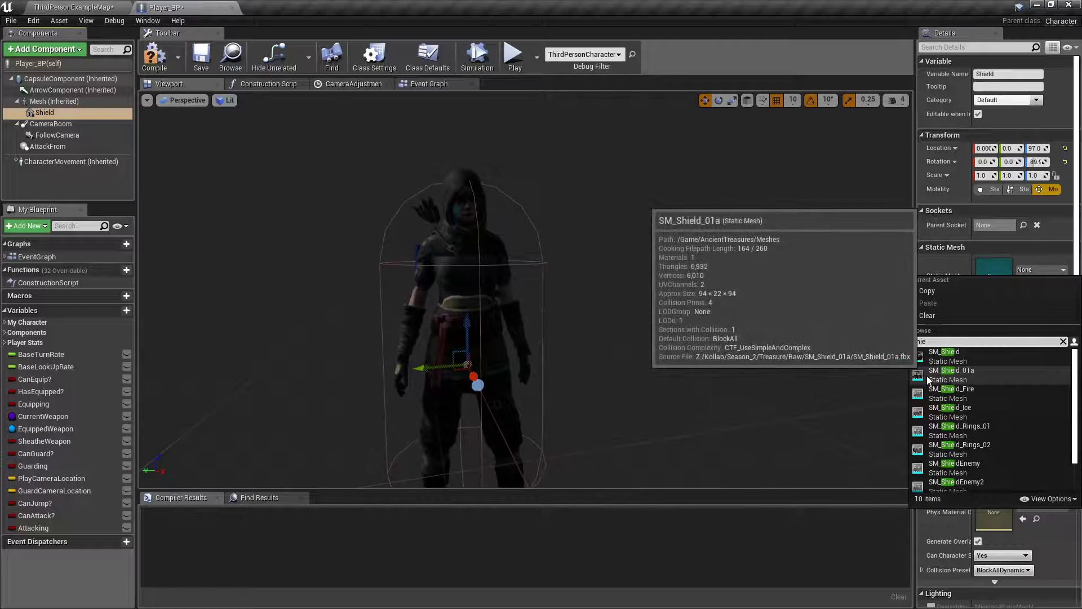
{"action": "left_click", "coordinate": [948, 354]}
{"action": "right_click_drag", "start_coordinate": [526, 290], "coordinate": [681, 283]}
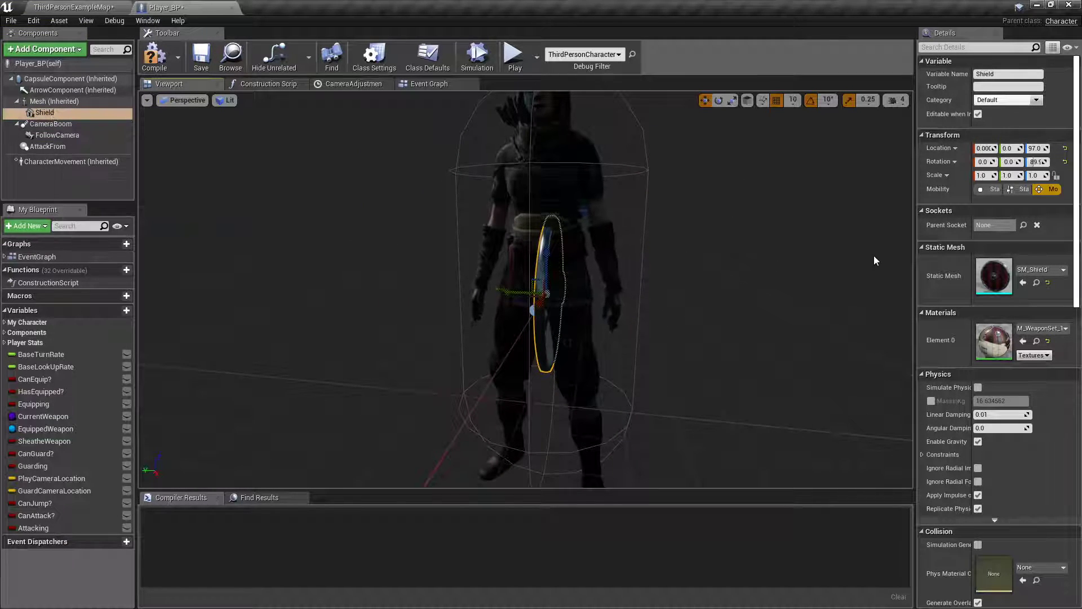
{"action": "left_click", "coordinate": [1024, 225]}
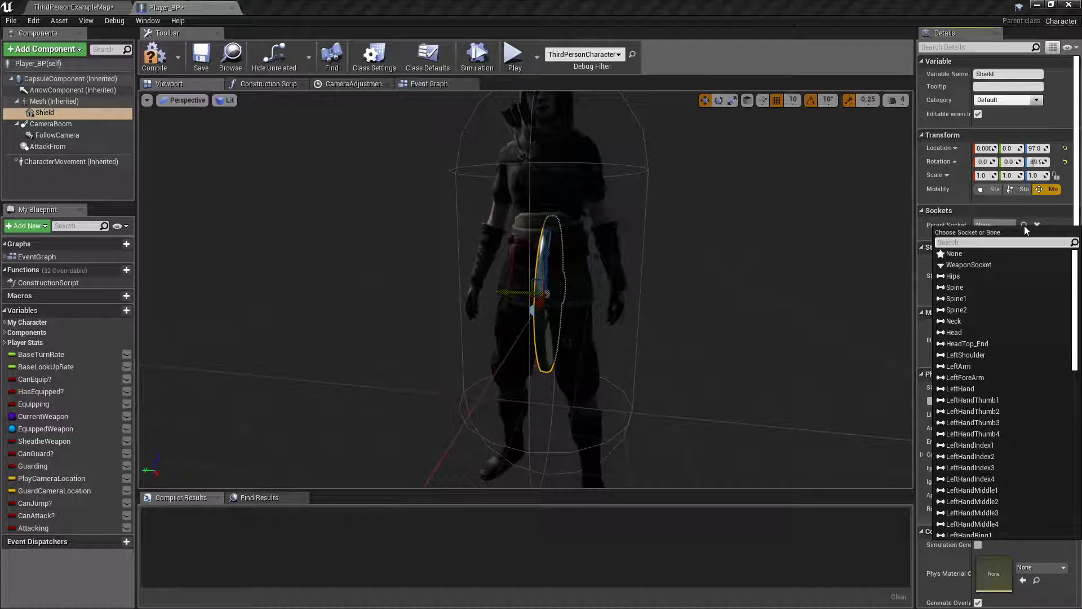
{"action": "type", "text": "left"}
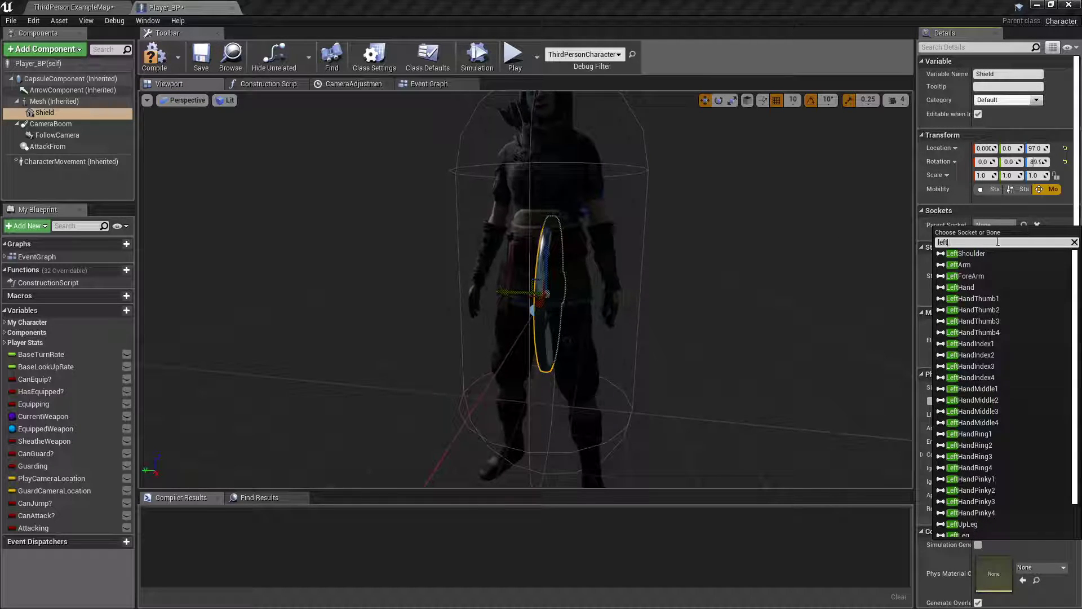
{"action": "left_click", "coordinate": [958, 265]}
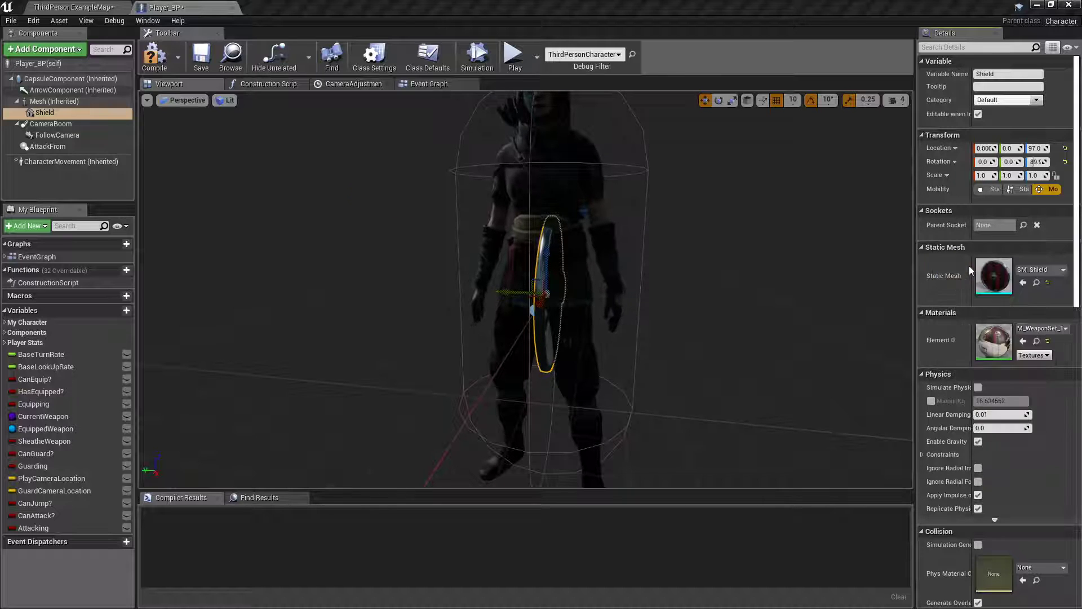
Set the shield's Z location and Z rotation to 0.
{"action": "left_click", "coordinate": [1037, 148]}
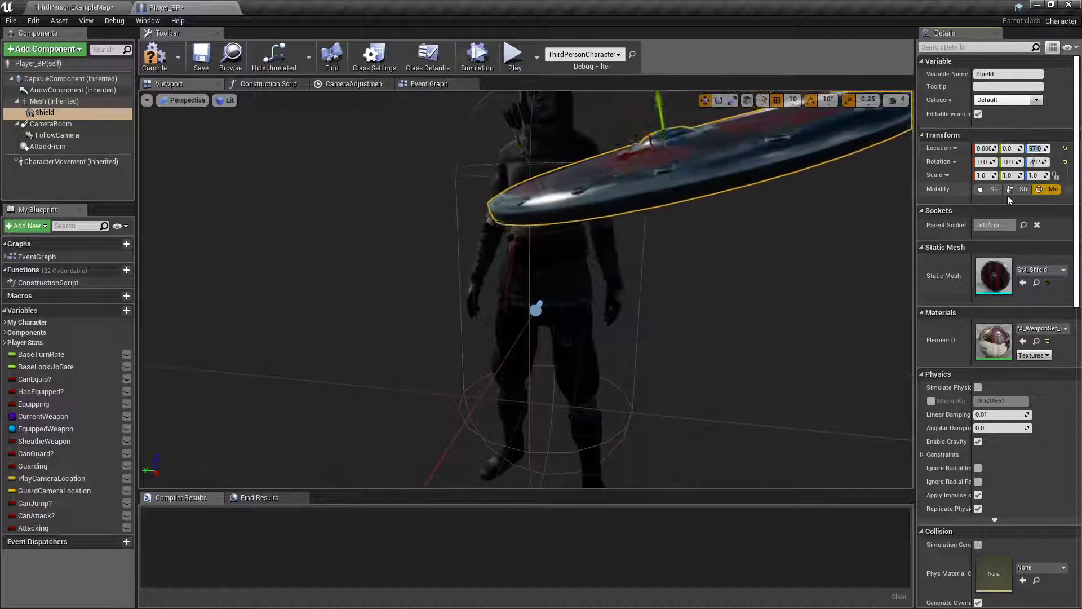
{"action": "type", "text": "0"}
{"action": "key", "text": "Return"}
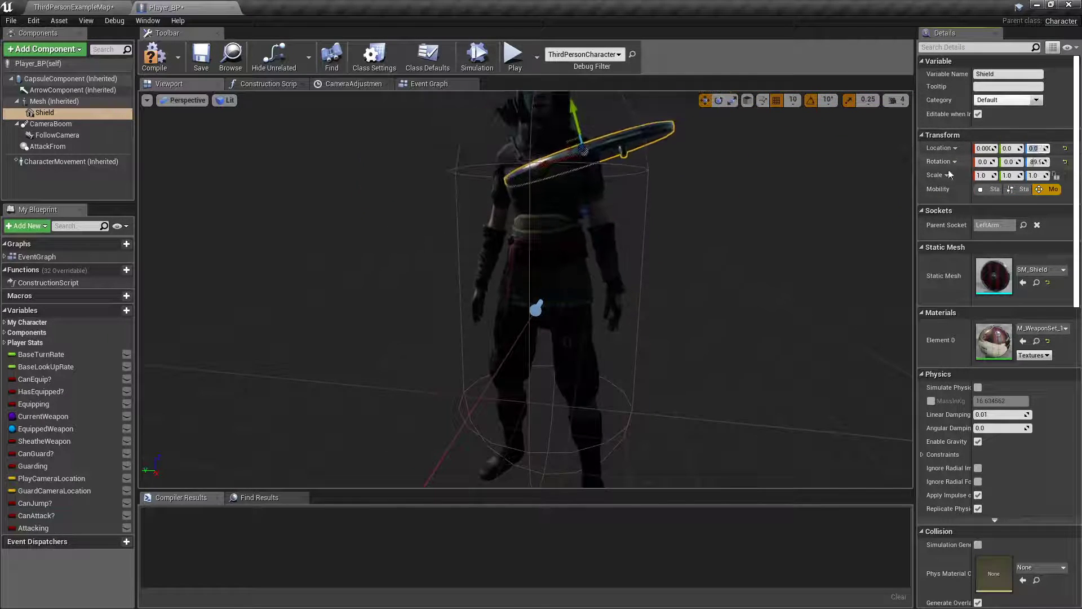
{"action": "left_click", "coordinate": [1038, 163]}
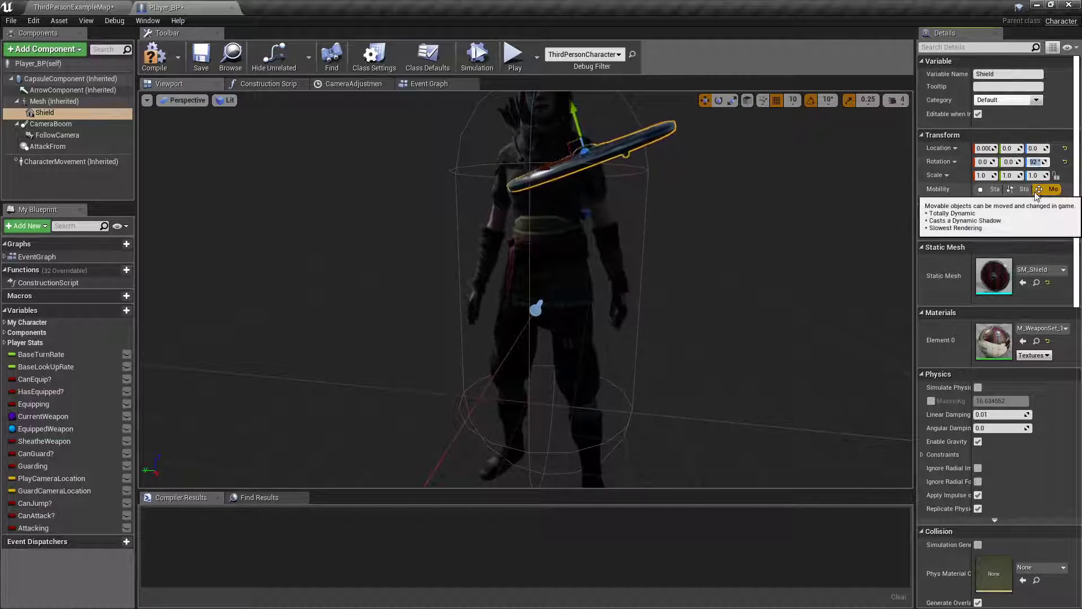
{"action": "key", "text": "Return"}
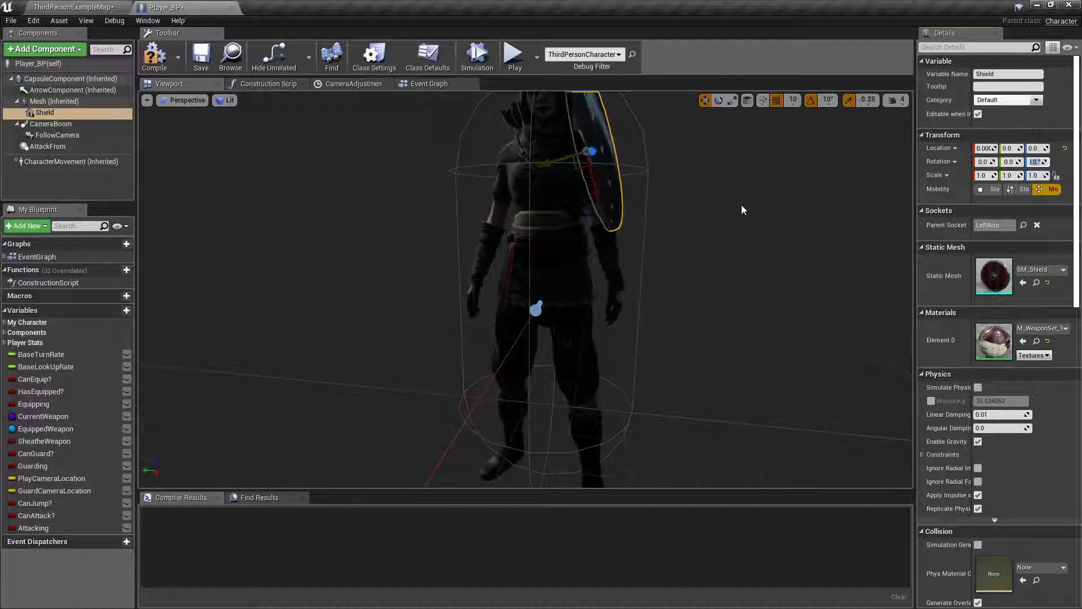
Pause the animations of the character mesh.
{"action": "left_click", "coordinate": [555, 259]}
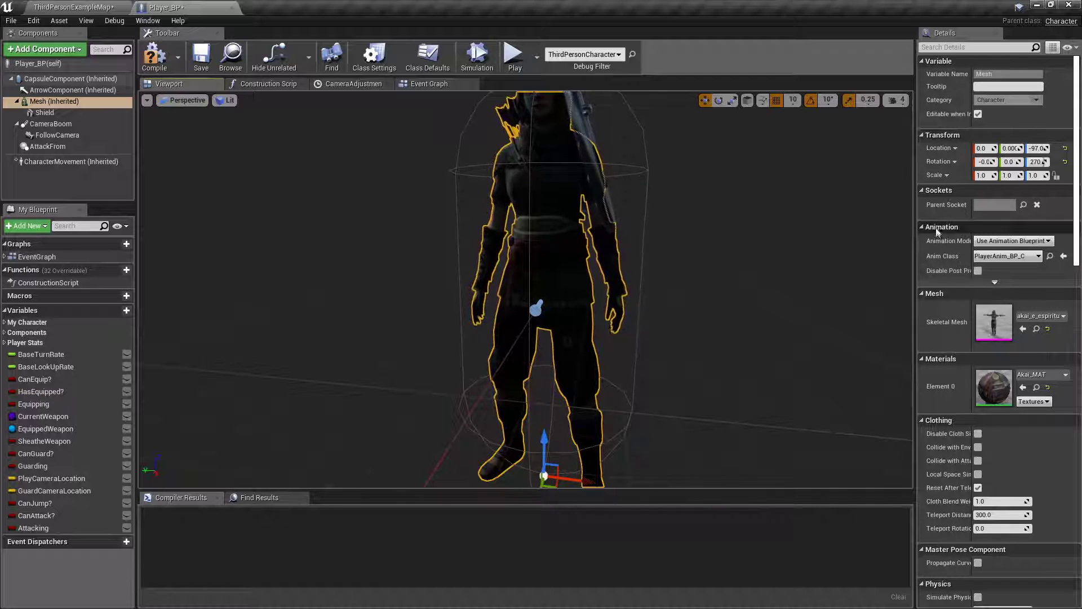
{"action": "left_click", "coordinate": [994, 282]}
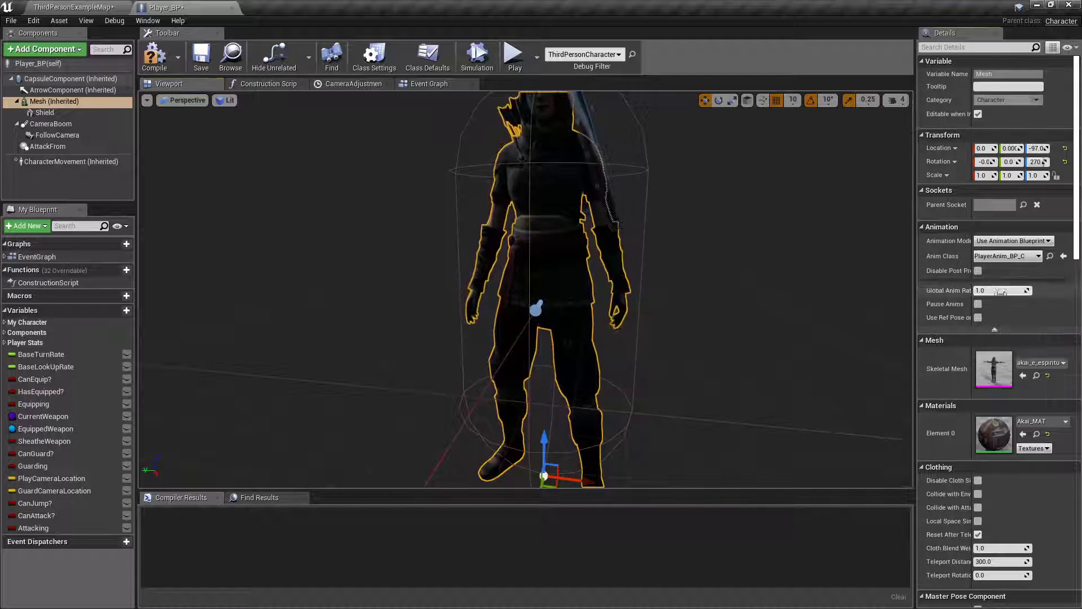
{"action": "right_click_drag", "start_coordinate": [760, 266], "coordinate": [572, 265]}
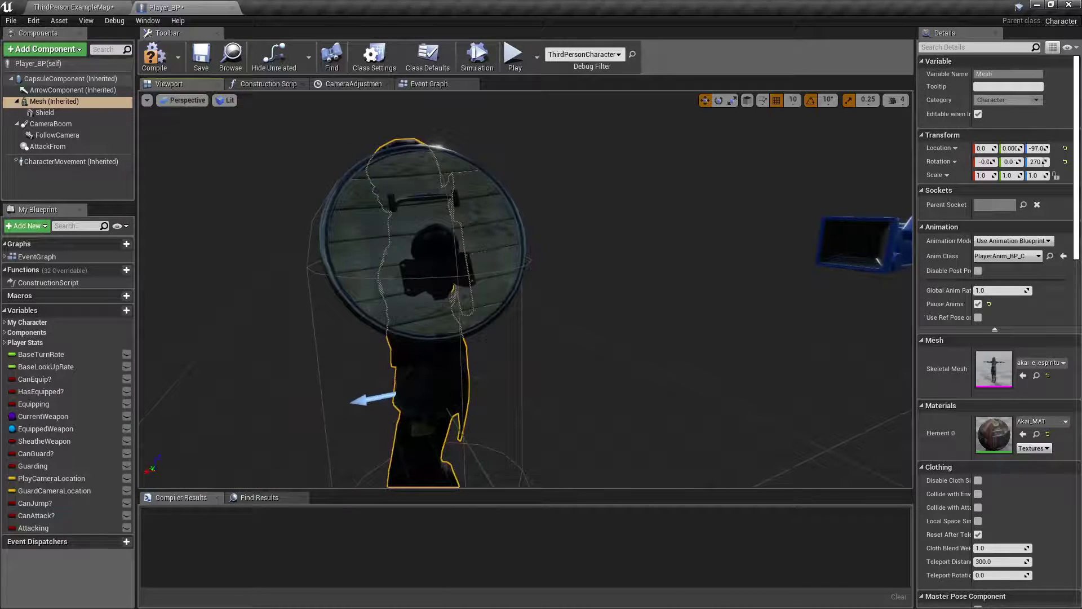
Rotate the shield around its Z axis to 180 degrees so its front faces away from the character.
{"action": "left_click", "coordinate": [486, 218]}
{"action": "right_click_drag", "start_coordinate": [611, 229], "coordinate": [699, 230]}
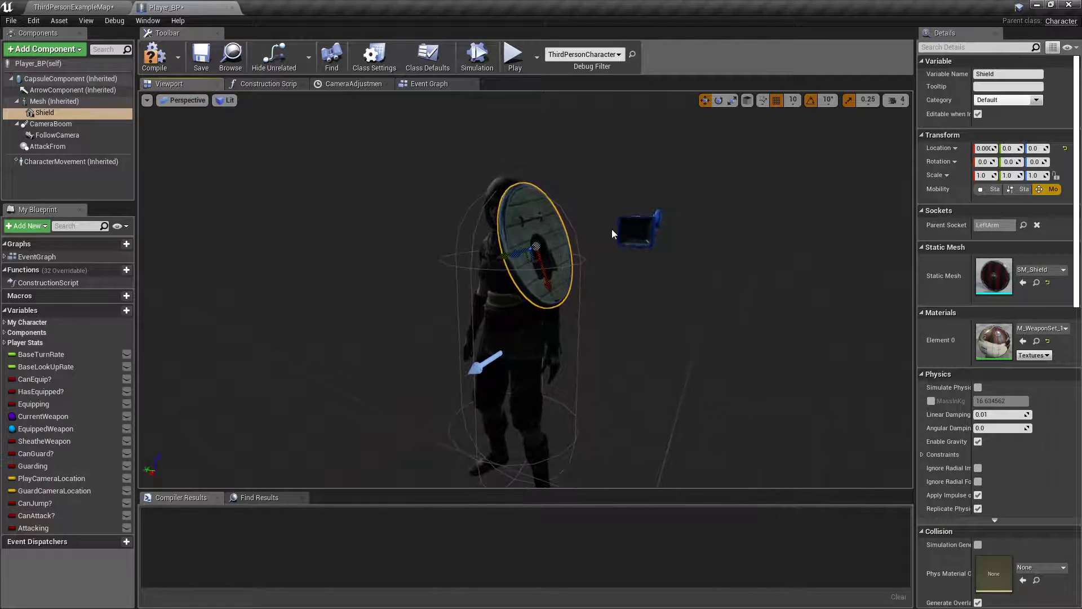
{"action": "key", "text": "e"}
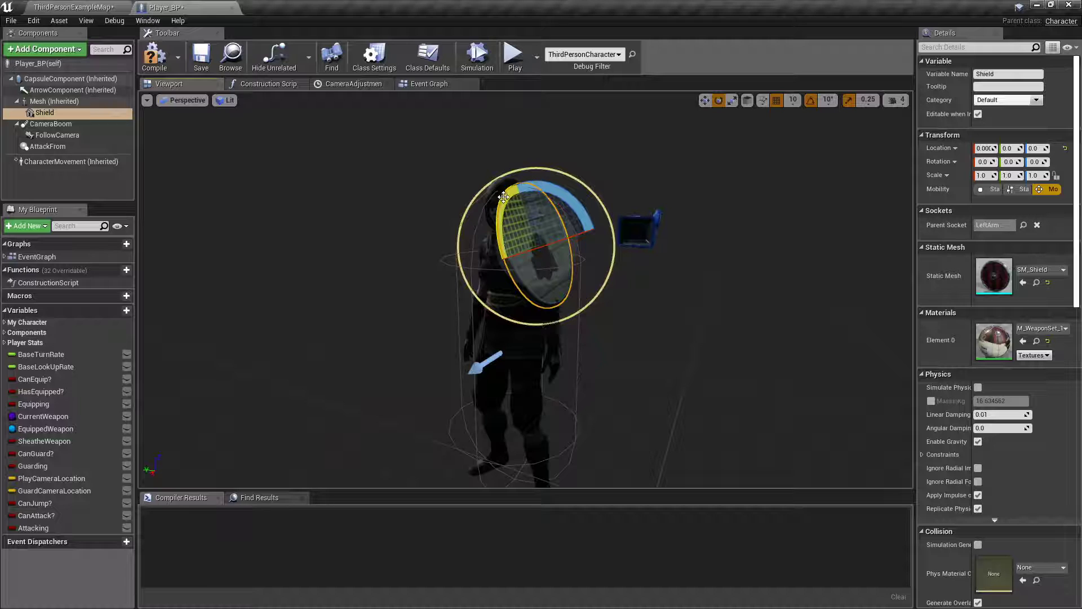
{"action": "left_click_drag", "start_coordinate": [504, 197], "coordinate": [536, 246]}
{"action": "key", "text": "w"}
Switch the character mesh to the Use Animation Asset mode and choose Armed_BS as the animation to play.
{"action": "right_click_drag", "start_coordinate": [570, 214], "coordinate": [608, 217]}
{"action": "key", "text": "w"}
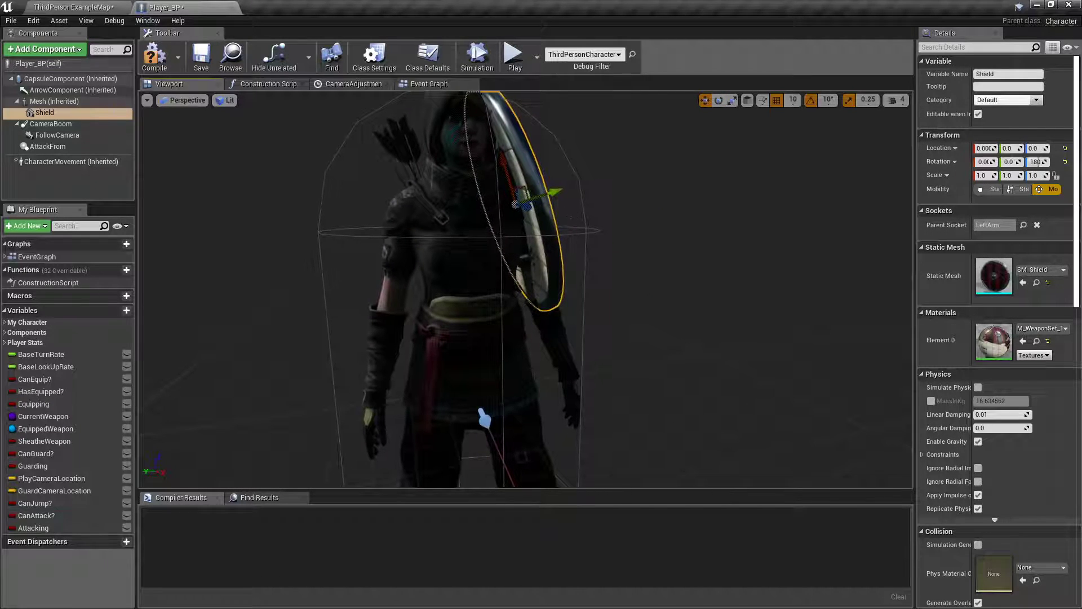
{"action": "left_click", "coordinate": [490, 254]}
{"action": "left_click", "coordinate": [1020, 241]}
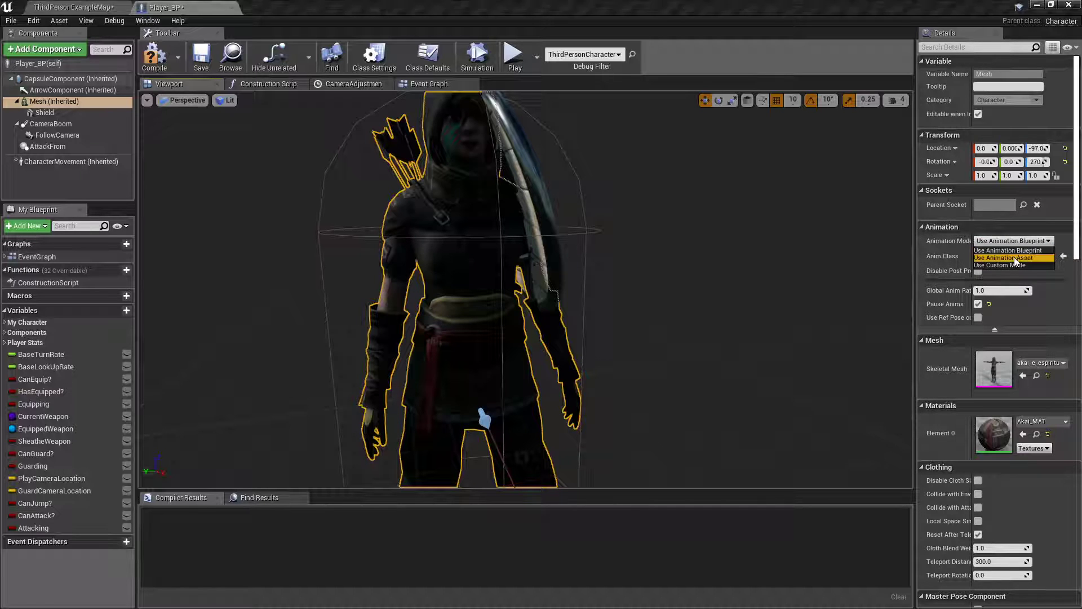
{"action": "left_click", "coordinate": [1014, 259]}
{"action": "left_click", "coordinate": [1040, 264]}
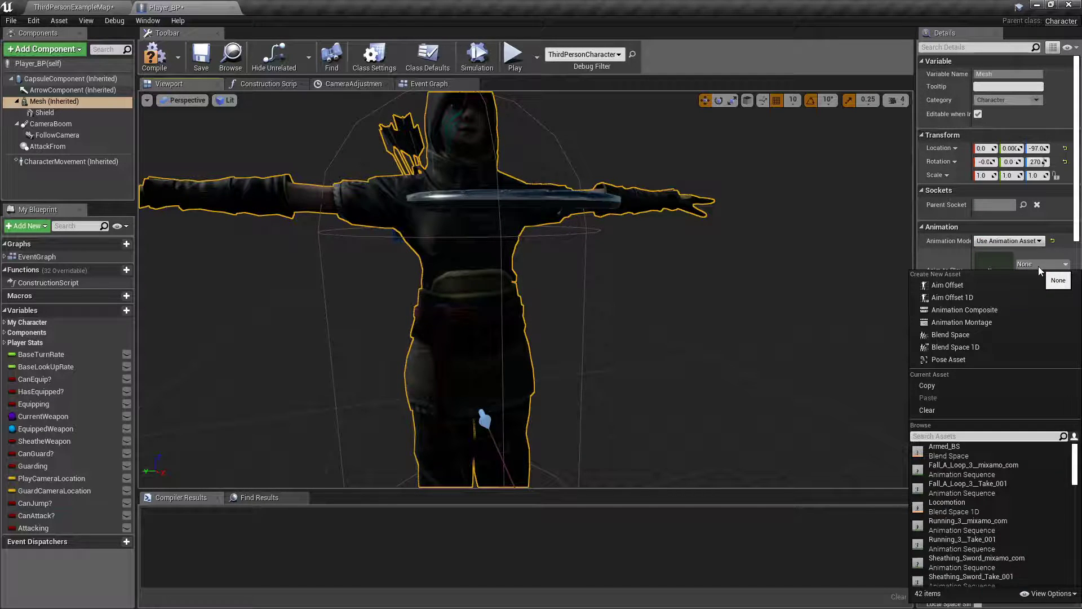
{"action": "left_click", "coordinate": [958, 450]}
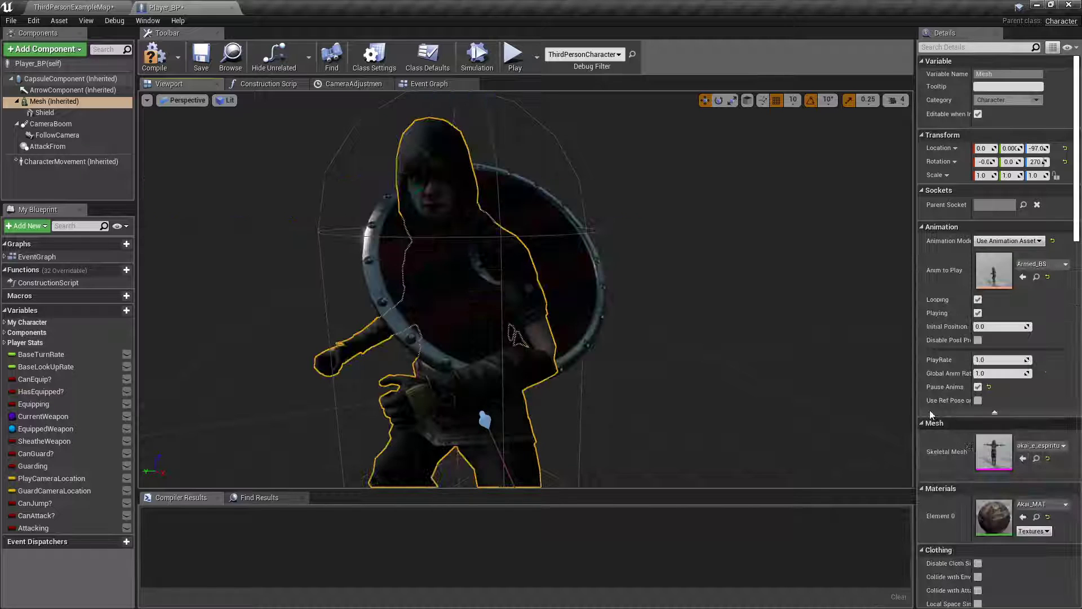
Move the shield down the left arm to X location 40 and rotate it until its handles run across the forearm.
{"action": "right_click_drag", "start_coordinate": [744, 329], "coordinate": [829, 327]}
{"action": "left_click", "coordinate": [541, 242]}
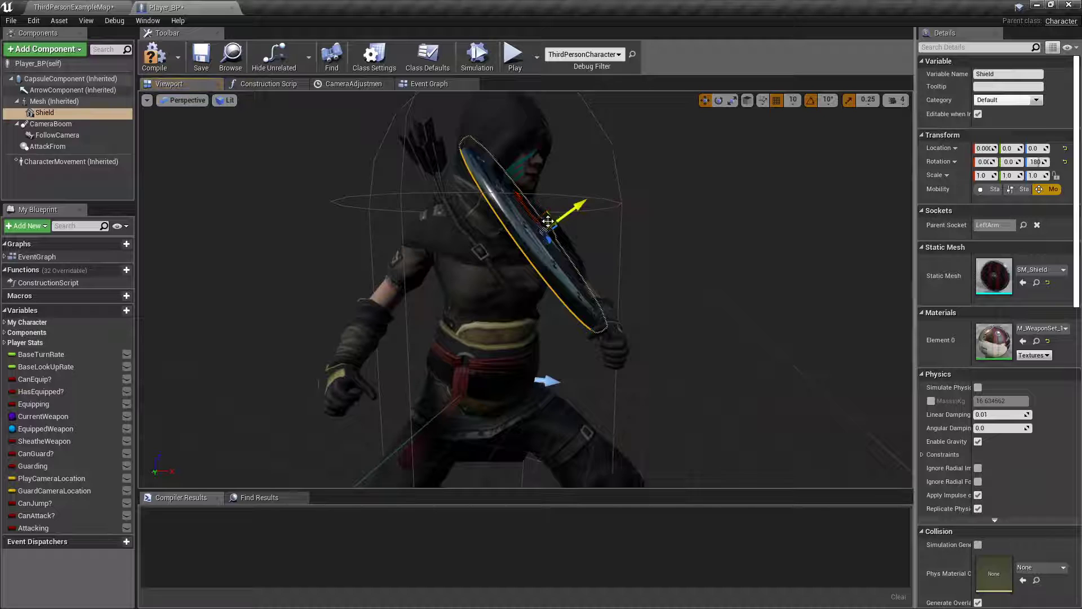
{"action": "left_click_drag", "start_coordinate": [516, 194], "coordinate": [616, 268]}
{"action": "key", "text": "e"}
{"action": "right_click_drag", "start_coordinate": [680, 311], "coordinate": [874, 314]}
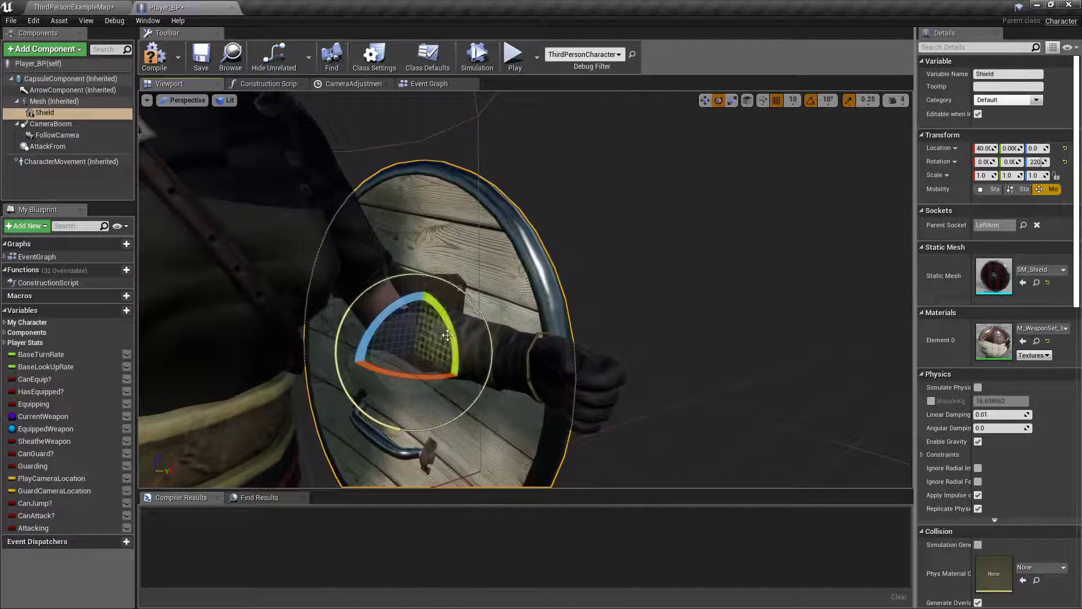
{"action": "left_click_drag", "start_coordinate": [449, 333], "coordinate": [449, 384]}
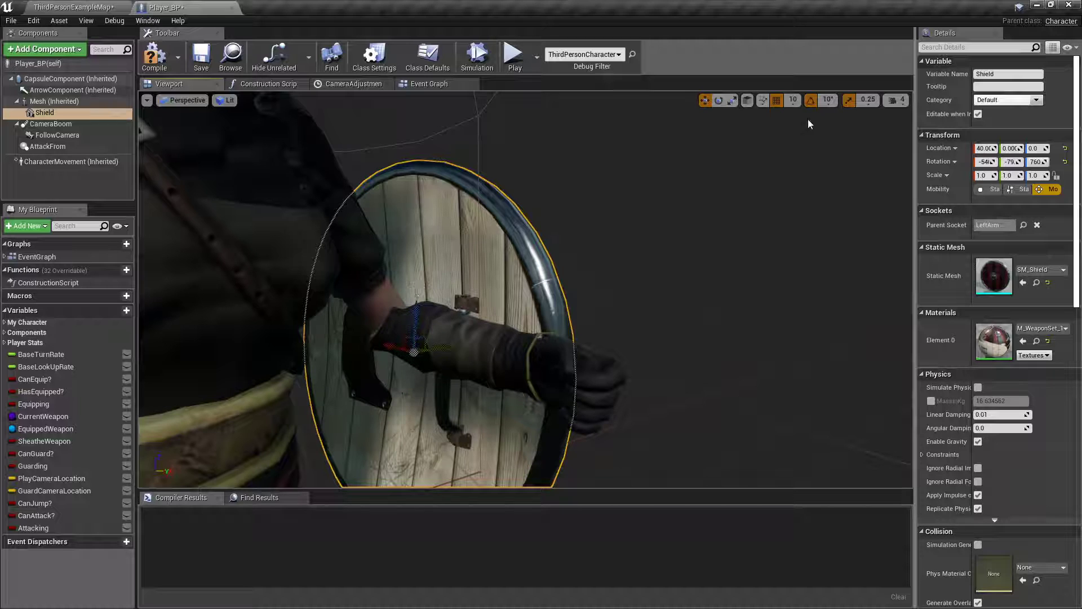
Set the viewport's position grid snap to 5 and its rotation snap to 5 degrees.
{"action": "left_click", "coordinate": [792, 101]}
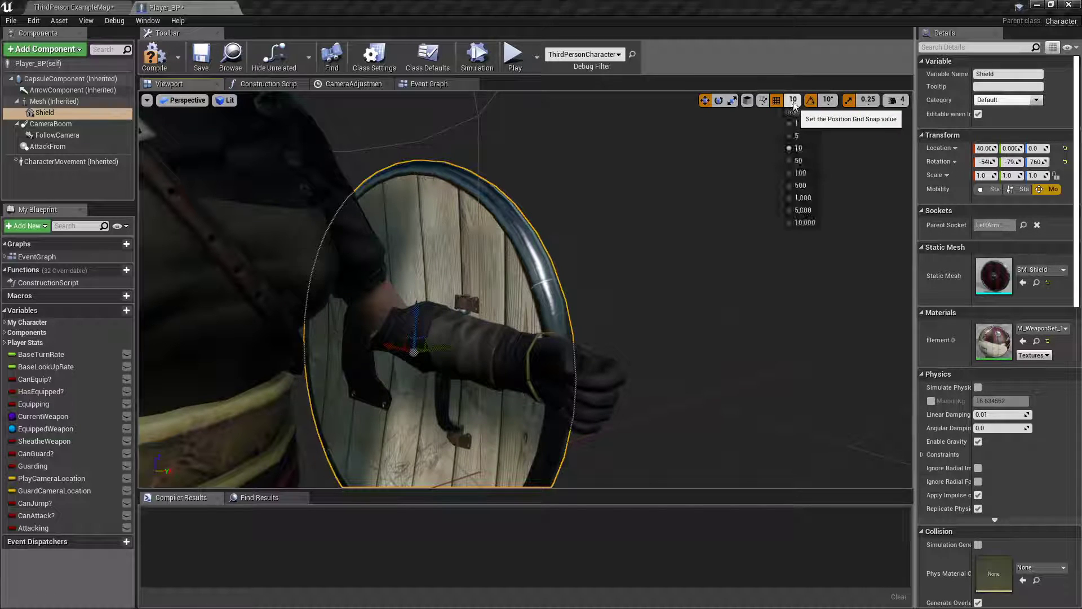
{"action": "left_click", "coordinate": [801, 133]}
{"action": "left_click", "coordinate": [828, 100]}
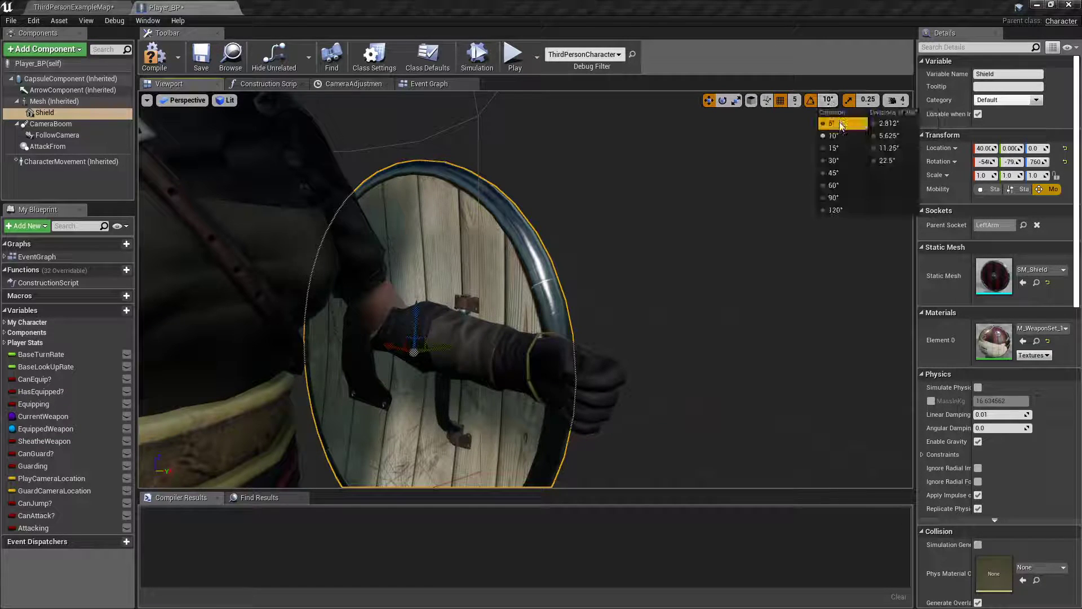
{"action": "left_click", "coordinate": [844, 120]}
Move the shield to about X 30, Y -2, Z 23 and rotate it so the left hand meets the grip.
{"action": "left_click_drag", "start_coordinate": [417, 312], "coordinate": [427, 289]}
{"action": "mouse_move", "coordinate": [477, 315]}
{"action": "right_mouse_down"}
{"action": "mouse_move", "coordinate": [519, 315]}
{"action": "mouse_move", "coordinate": [477, 315]}
{"action": "right_mouse_up"}
{"action": "left_click_drag", "start_coordinate": [309, 309], "coordinate": [440, 309]}
{"action": "right_click_drag", "start_coordinate": [440, 310], "coordinate": [403, 314]}
{"action": "key", "text": "e"}
{"action": "left_click_drag", "start_coordinate": [558, 329], "coordinate": [587, 310]}
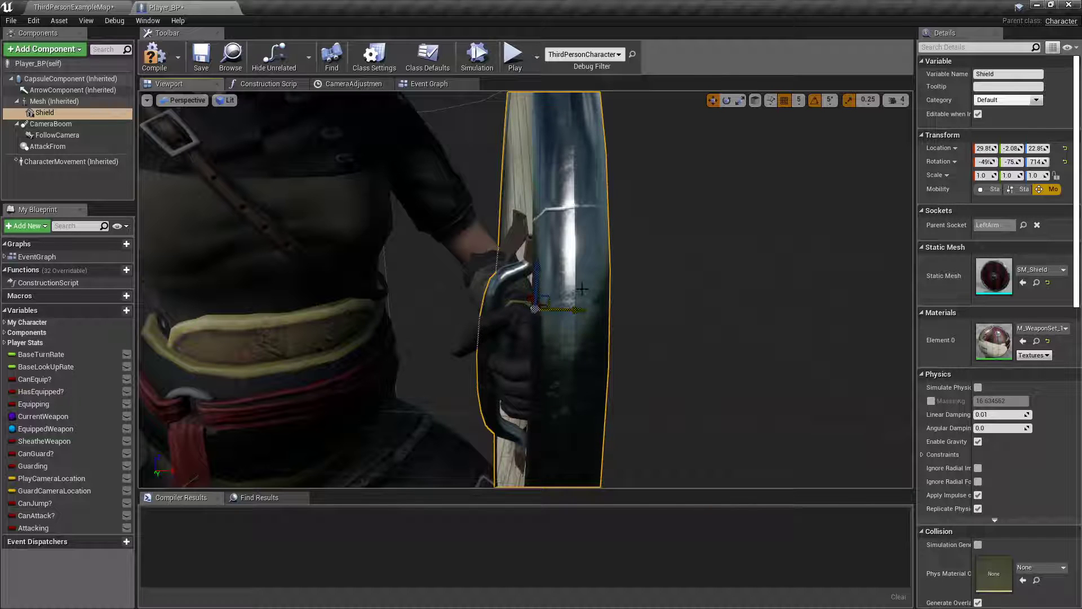
Turn off position grid snapping, then move the shield to about X 28.8, Y -2, Z 27.3 and tilt it against the forearm.
{"action": "left_click", "coordinate": [785, 101]}
{"action": "mouse_move", "coordinate": [750, 170]}
{"action": "right_mouse_down"}
{"action": "mouse_move", "coordinate": [852, 178]}
{"action": "mouse_move", "coordinate": [755, 170]}
{"action": "right_mouse_up"}
{"action": "left_click_drag", "start_coordinate": [384, 285], "coordinate": [446, 299]}
{"action": "mouse_move", "coordinate": [446, 300]}
{"action": "right_mouse_down"}
{"action": "mouse_move", "coordinate": [508, 294]}
{"action": "mouse_move", "coordinate": [423, 303]}
{"action": "mouse_move", "coordinate": [466, 300]}
{"action": "right_mouse_up"}
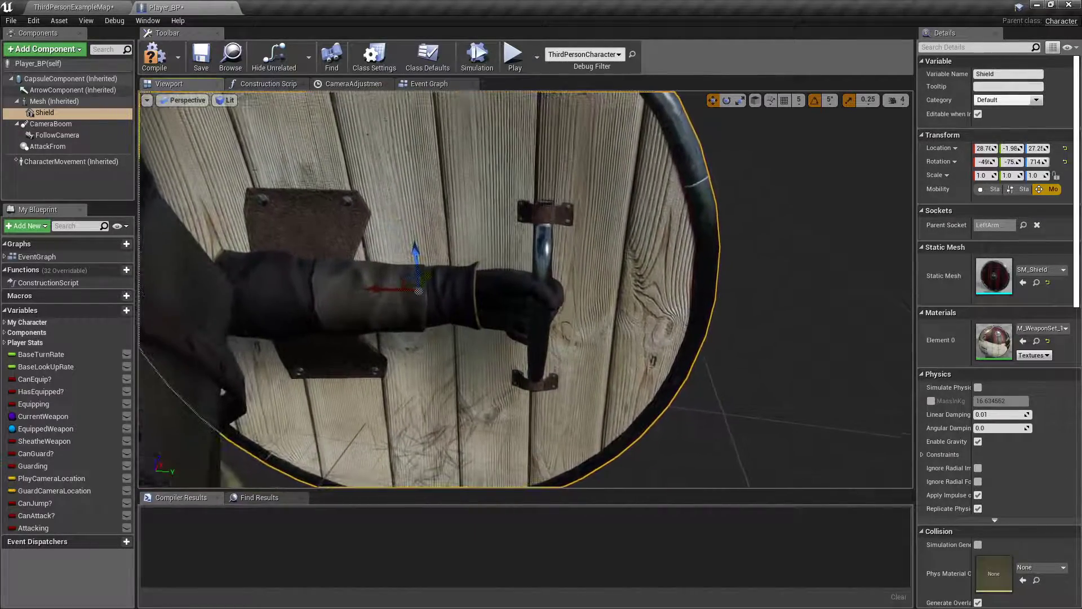
{"action": "left_click_drag", "start_coordinate": [414, 233], "coordinate": [441, 237]}
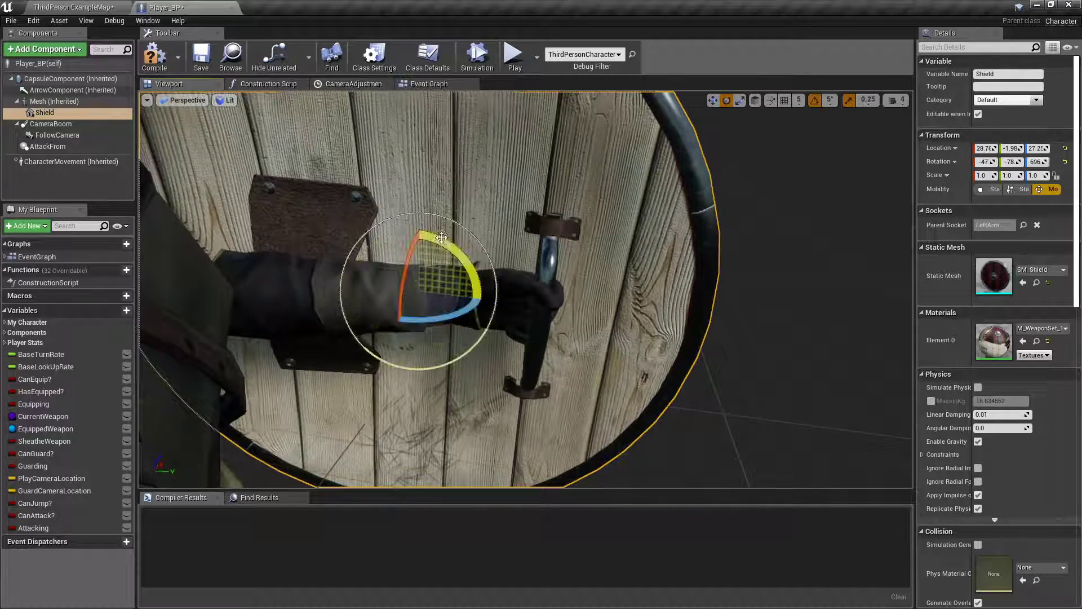
Shift the shield to about X 31.2, Y -3.1, Z 26.6 so the left hand closes around the grip.
{"action": "left_click_drag", "start_coordinate": [385, 287], "coordinate": [374, 286]}
{"action": "right_click_drag", "start_coordinate": [395, 291], "coordinate": [417, 291]}
{"action": "left_click_drag", "start_coordinate": [604, 278], "coordinate": [619, 278]}
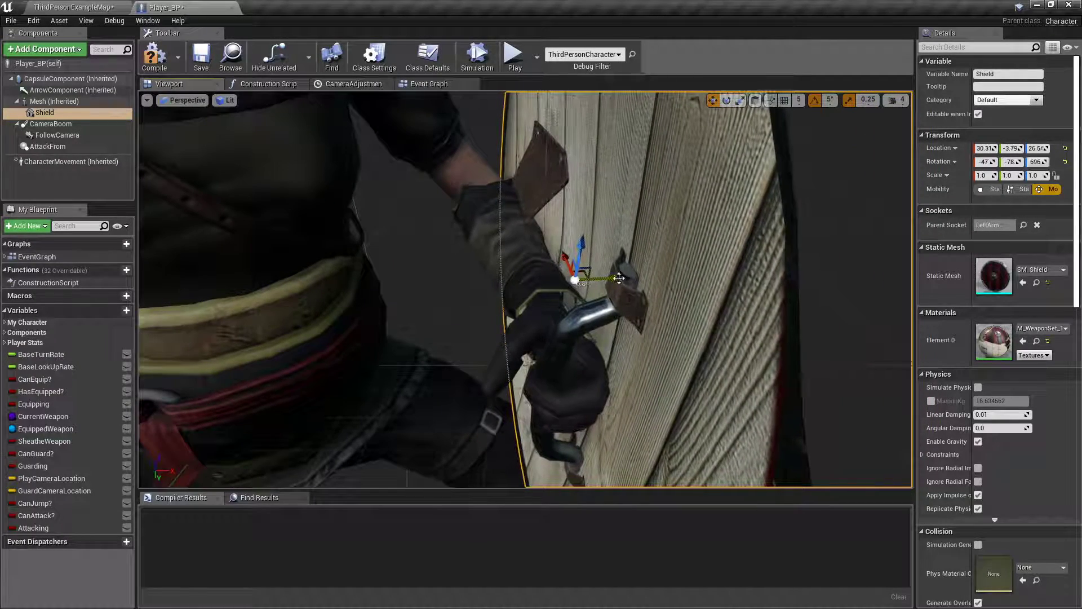
{"action": "right_click_drag", "start_coordinate": [619, 282], "coordinate": [358, 307]}
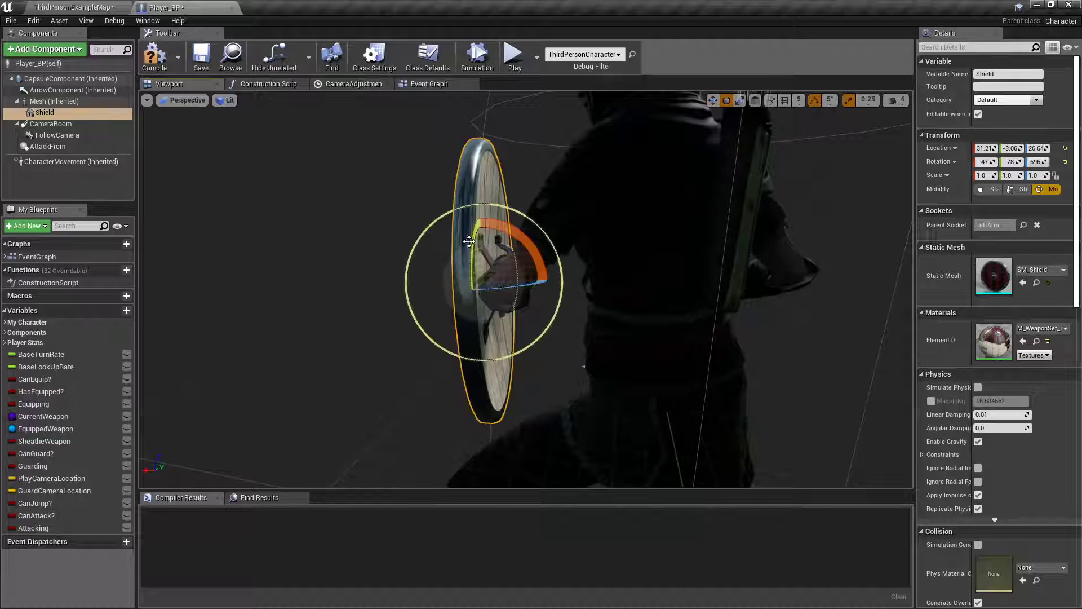
Turn off rotation snapping, readjust the shield's tilt on the arm and compile the blueprint.
{"action": "left_click", "coordinate": [815, 101]}
{"action": "right_click_drag", "start_coordinate": [704, 225], "coordinate": [435, 223]}
{"action": "right_click_drag", "start_coordinate": [706, 188], "coordinate": [730, 196]}
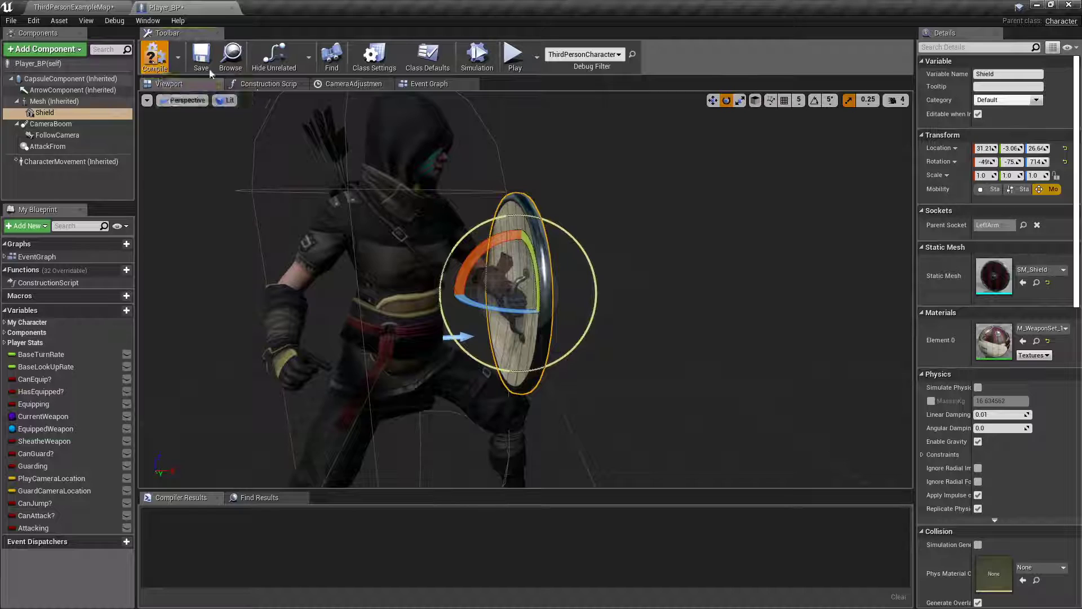
Switch the character mesh to the Use Animation Blueprint mode and check the shield against the default pose.
{"action": "left_click", "coordinate": [395, 226]}
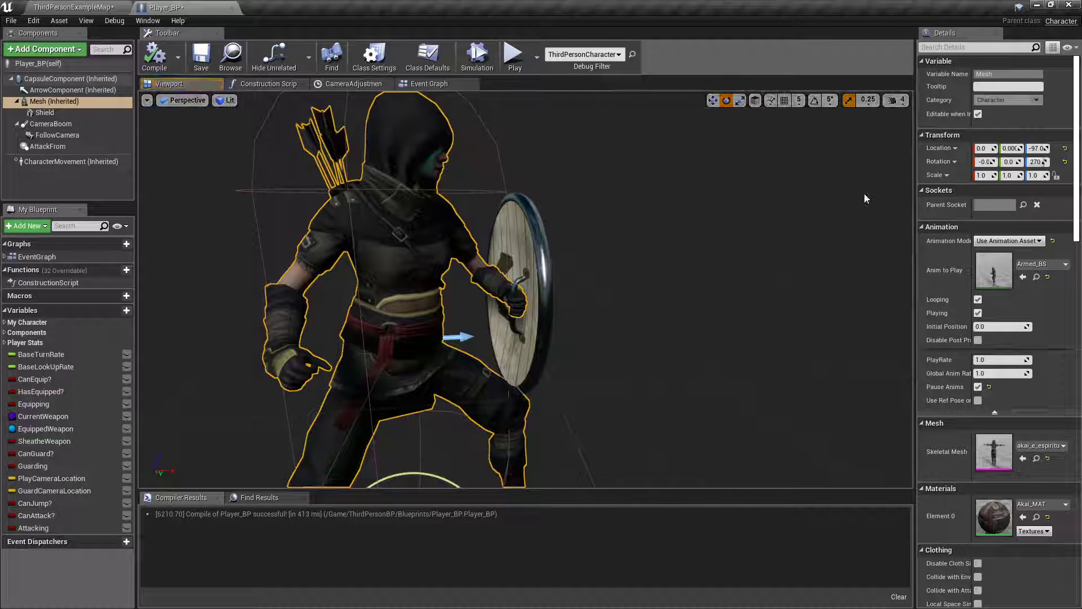
{"action": "left_click", "coordinate": [1013, 241]}
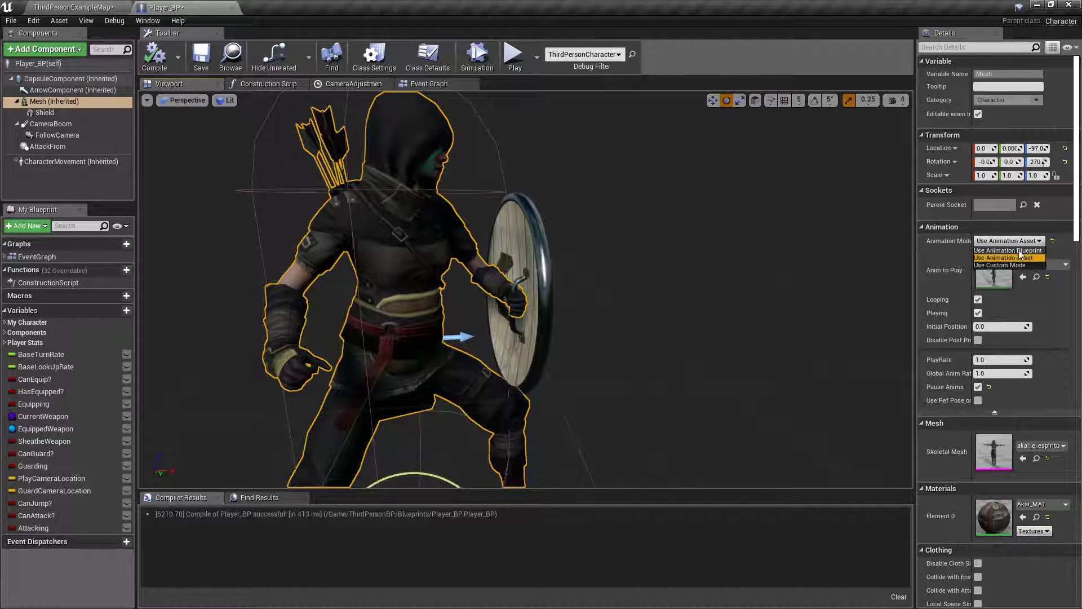
{"action": "left_click", "coordinate": [1020, 251]}
{"action": "right_click_drag", "start_coordinate": [676, 248], "coordinate": [541, 254]}
{"action": "key", "text": "d"}
{"action": "right_click_drag", "start_coordinate": [766, 231], "coordinate": [805, 232]}
{"action": "key", "text": "a"}
Change the shield's parent socket to the LeftHand bone.
{"action": "left_click", "coordinate": [586, 233]}
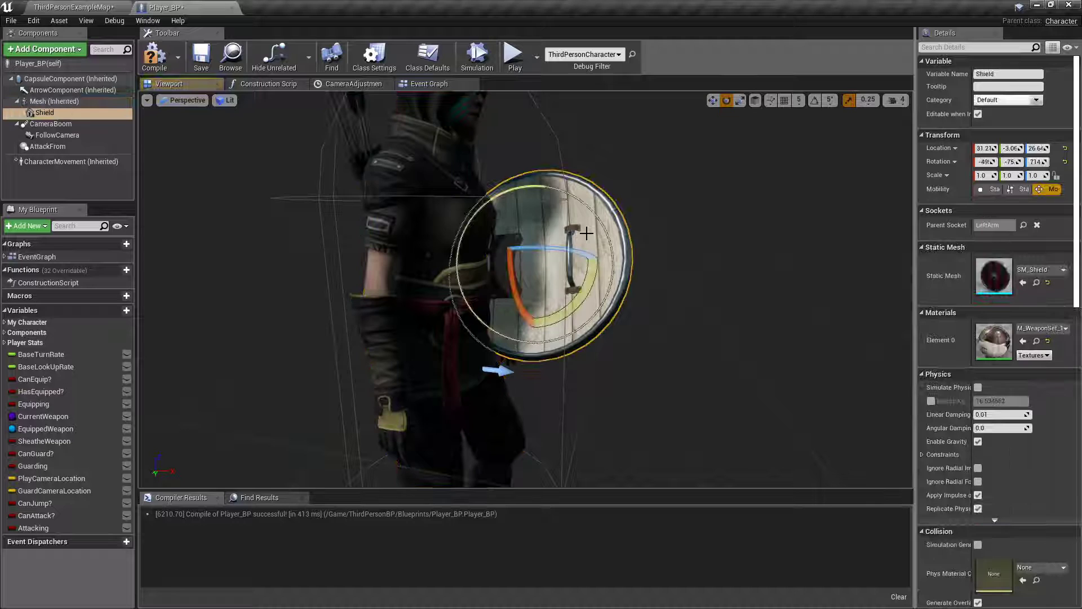
{"action": "left_click", "coordinate": [1024, 227]}
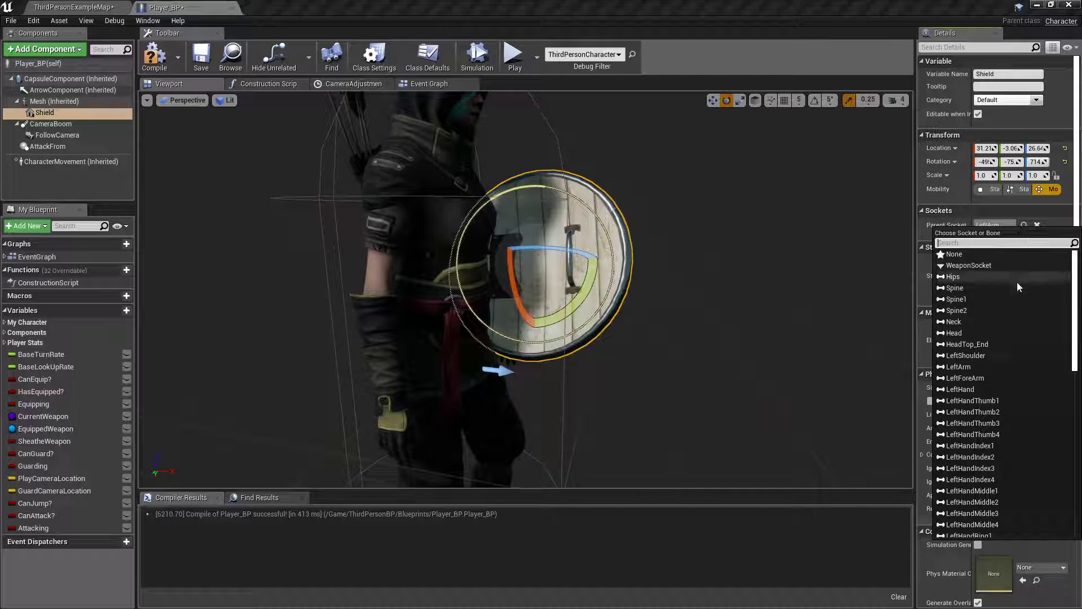
{"action": "left_click", "coordinate": [966, 389]}
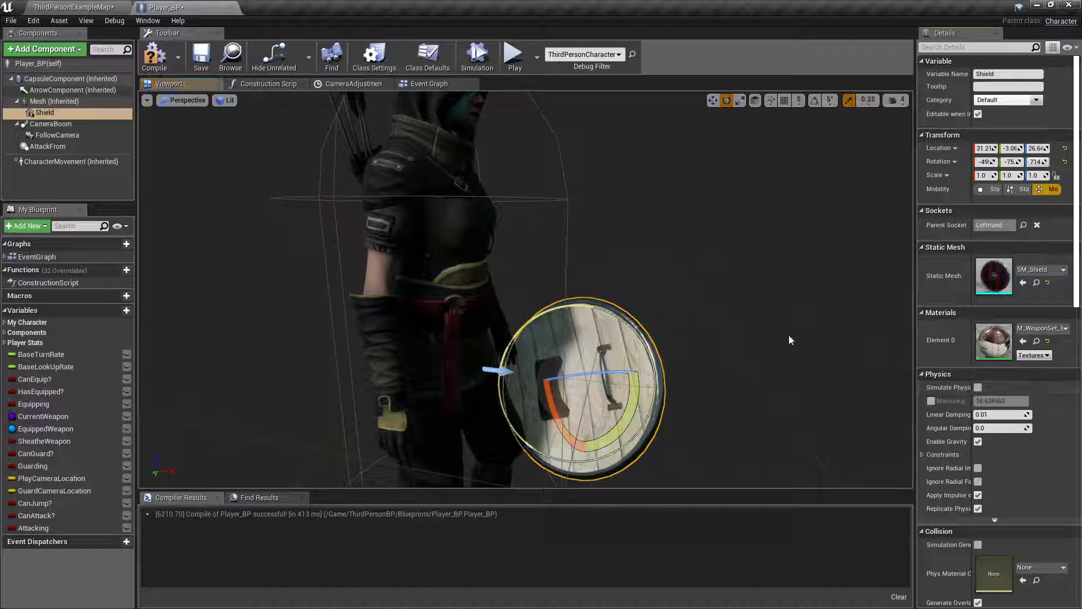
Set the character mesh back to the Use Animation Asset mode to bring up the armed pose.
{"action": "left_click", "coordinate": [451, 270]}
{"action": "left_click", "coordinate": [1013, 241]}
{"action": "left_click", "coordinate": [1012, 259]}
{"action": "left_click", "coordinate": [643, 256]}
{"action": "key", "text": "f"}
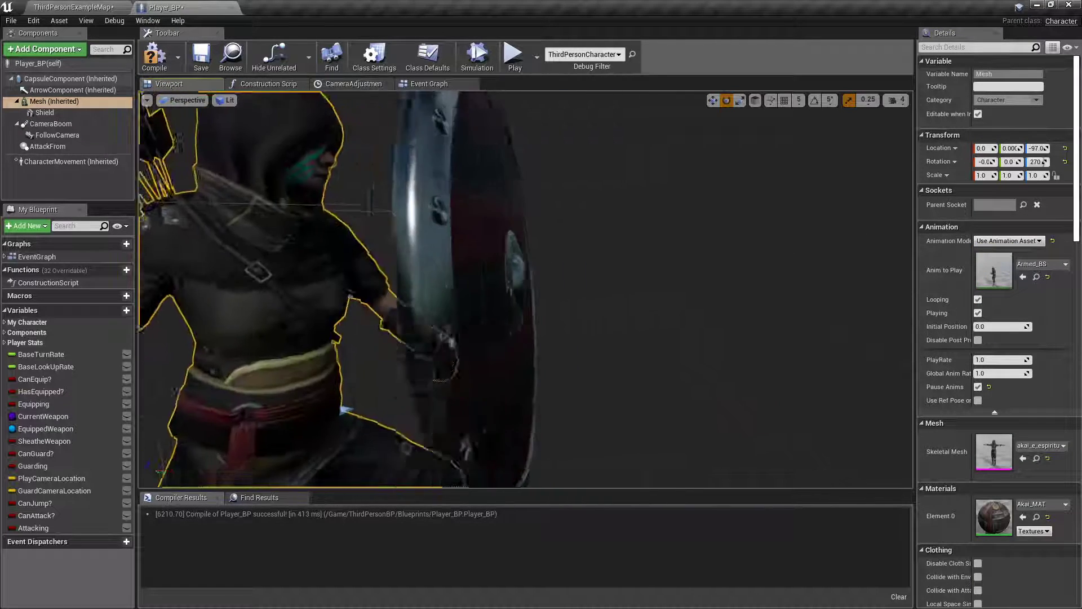
Rotate the shield to face along the left forearm and move it beside the hand at about X 2.8, Y -12.4, Z -1.3.
{"action": "right_click_drag", "start_coordinate": [652, 251], "coordinate": [710, 242]}
{"action": "left_click_drag", "start_coordinate": [666, 196], "coordinate": [702, 268]}
{"action": "key", "text": "w"}
{"action": "left_click_drag", "start_coordinate": [586, 232], "coordinate": [498, 215]}
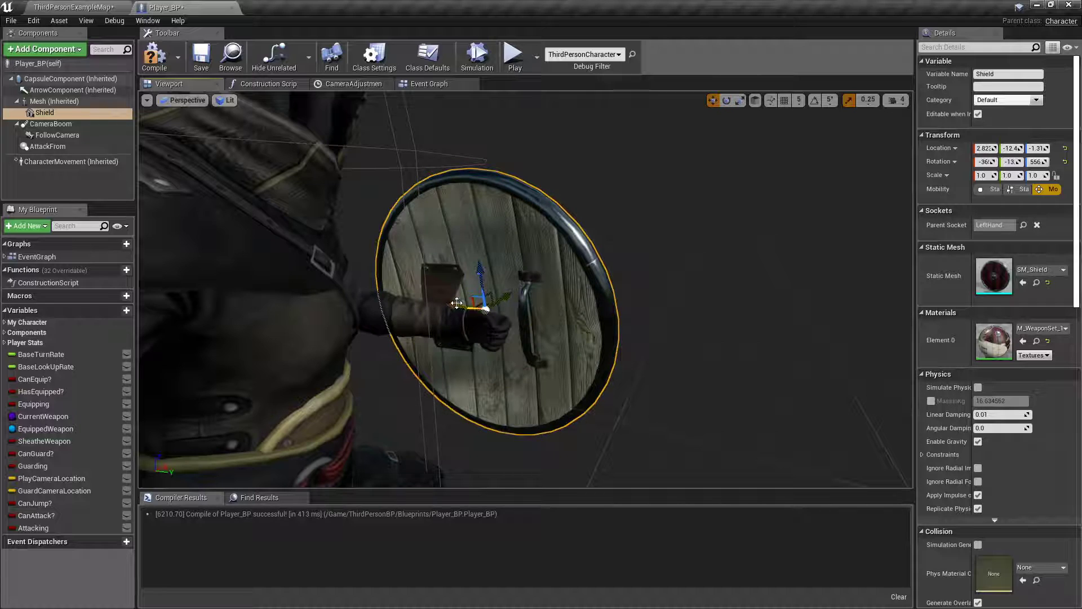
Move the shield to about X -4.5, Y -7.7, Z -2.9 and rotate it so the grip sits in the left hand.
{"action": "right_click_drag", "start_coordinate": [463, 306], "coordinate": [584, 314]}
{"action": "left_click_drag", "start_coordinate": [624, 276], "coordinate": [579, 277]}
{"action": "mouse_move", "coordinate": [578, 276]}
{"action": "right_mouse_down"}
{"action": "mouse_move", "coordinate": [478, 264]}
{"action": "mouse_move", "coordinate": [569, 279]}
{"action": "right_mouse_up"}
{"action": "key", "text": "e"}
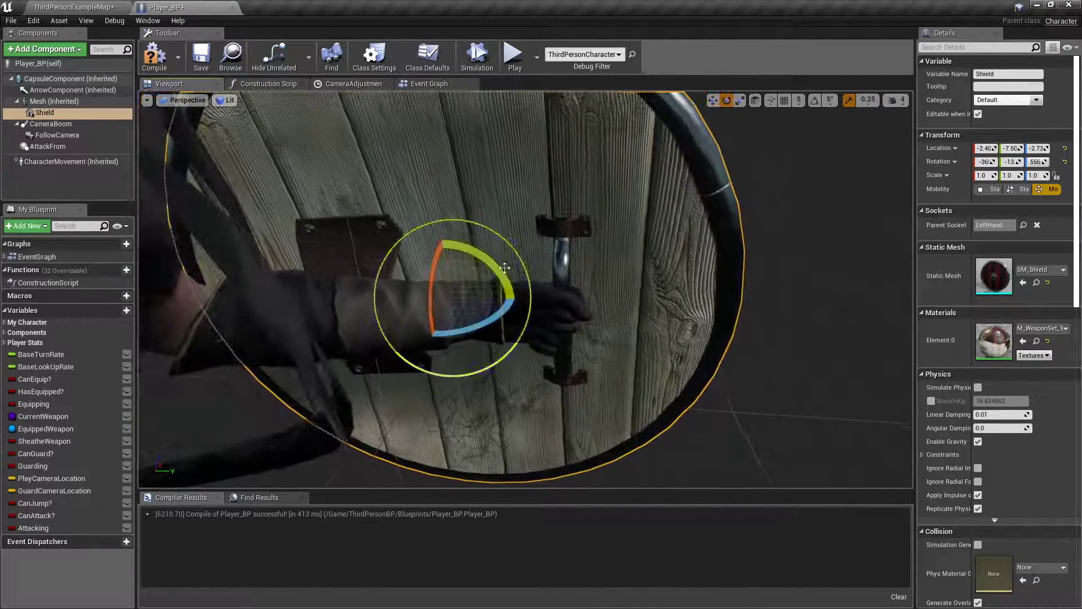
{"action": "left_click_drag", "start_coordinate": [469, 249], "coordinate": [471, 250]}
{"action": "left_click_drag", "start_coordinate": [453, 296], "coordinate": [399, 287]}
{"action": "right_click_drag", "start_coordinate": [399, 287], "coordinate": [197, 288]}
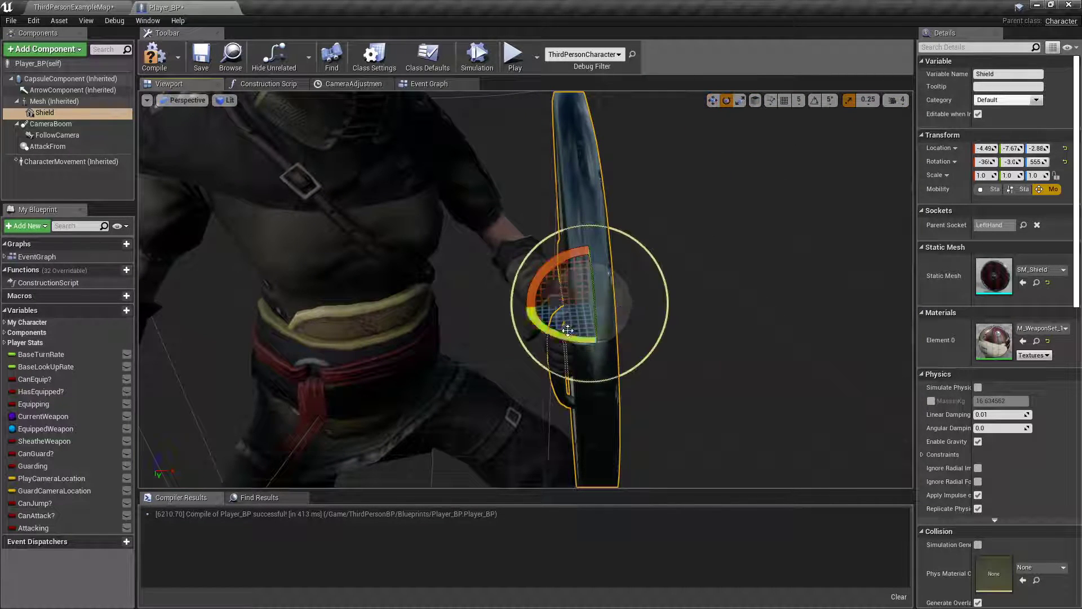
Nudge the shield to about X -4.6, Y -7.6, Z -1.9 in the left hand and compile the blueprint.
{"action": "key", "text": "w"}
{"action": "mouse_move", "coordinate": [577, 329]}
{"action": "right_mouse_down"}
{"action": "mouse_move", "coordinate": [728, 350]}
{"action": "mouse_move", "coordinate": [594, 341]}
{"action": "right_mouse_up"}
{"action": "left_click_drag", "start_coordinate": [562, 265], "coordinate": [566, 258]}
{"action": "mouse_move", "coordinate": [625, 303]}
{"action": "right_mouse_down"}
{"action": "mouse_move", "coordinate": [759, 303]}
{"action": "mouse_move", "coordinate": [490, 299]}
{"action": "mouse_move", "coordinate": [688, 305]}
{"action": "mouse_move", "coordinate": [609, 296]}
{"action": "right_mouse_up"}
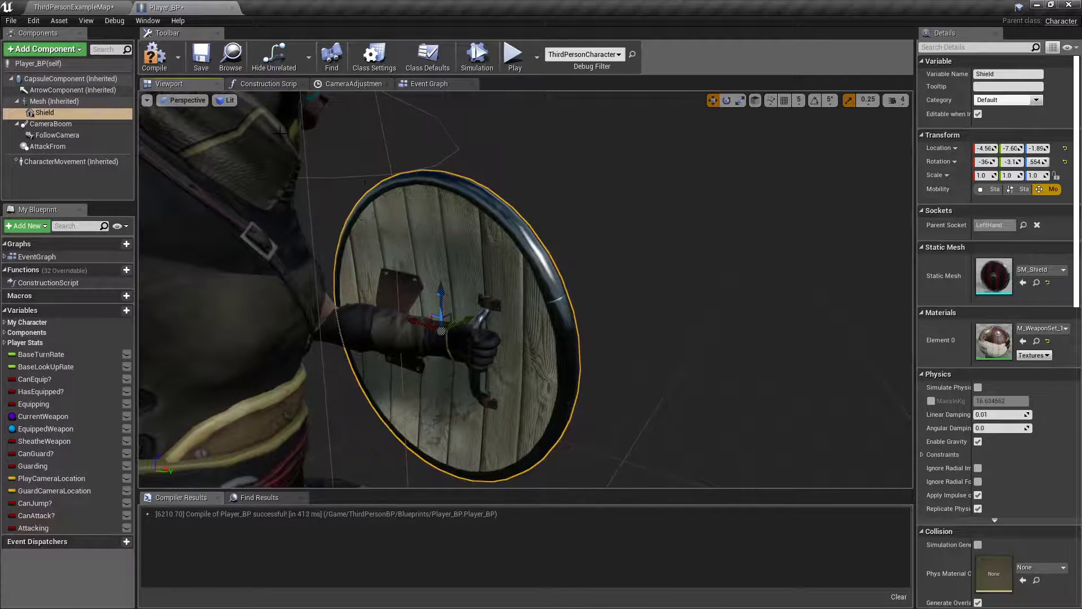
{"action": "left_click", "coordinate": [158, 66]}
Return the character mesh to the Use Animation Blueprint mode, check the shield in the default pose and compile the blueprint.
{"action": "right_click_drag", "start_coordinate": [626, 305], "coordinate": [524, 304]}
{"action": "double_click", "coordinate": [54, 101]}
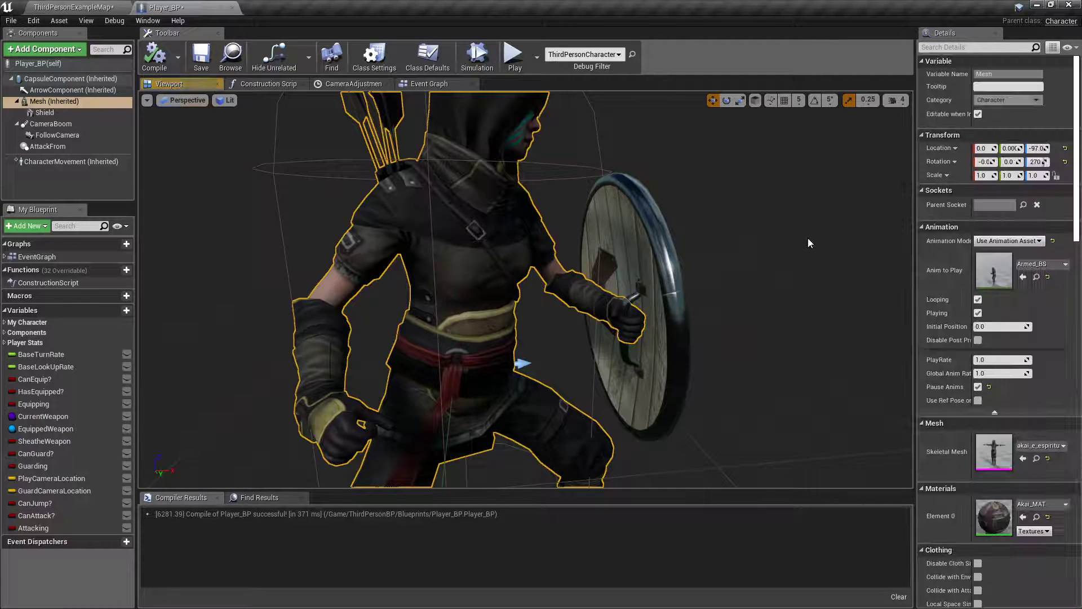
{"action": "left_click", "coordinate": [1024, 241]}
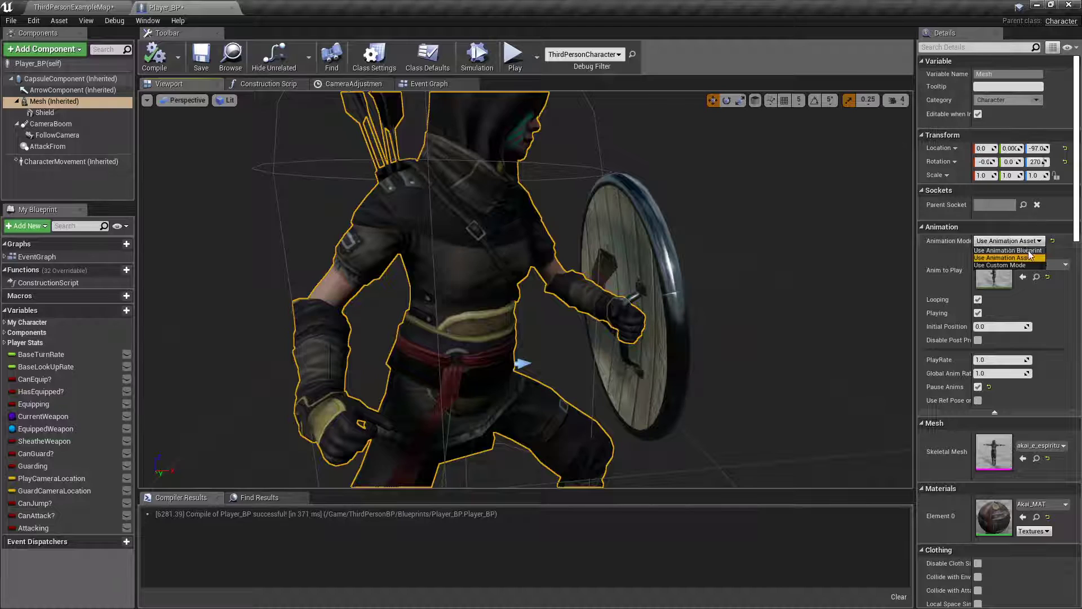
{"action": "left_click", "coordinate": [1008, 250]}
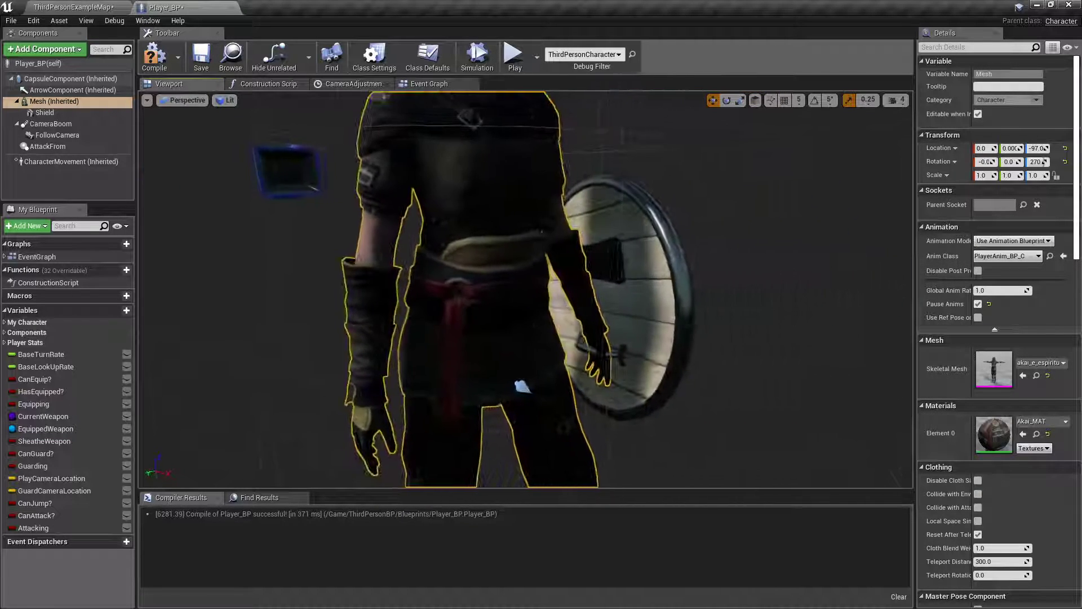
{"action": "right_click_drag", "start_coordinate": [524, 305], "coordinate": [555, 305]}
{"action": "right_click_drag", "start_coordinate": [726, 275], "coordinate": [668, 275]}
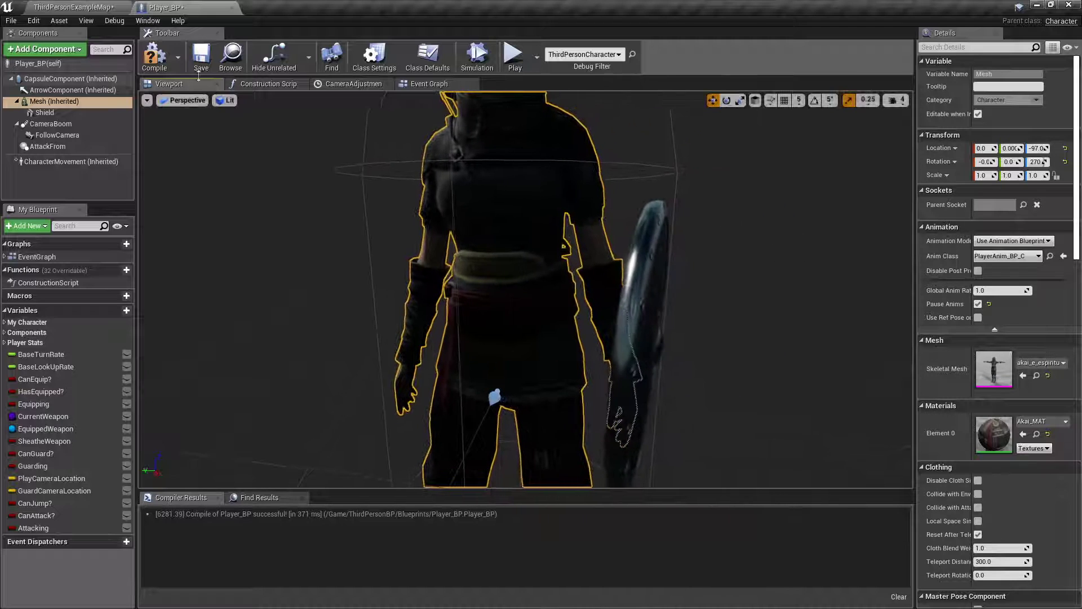
{"action": "left_click", "coordinate": [157, 59]}
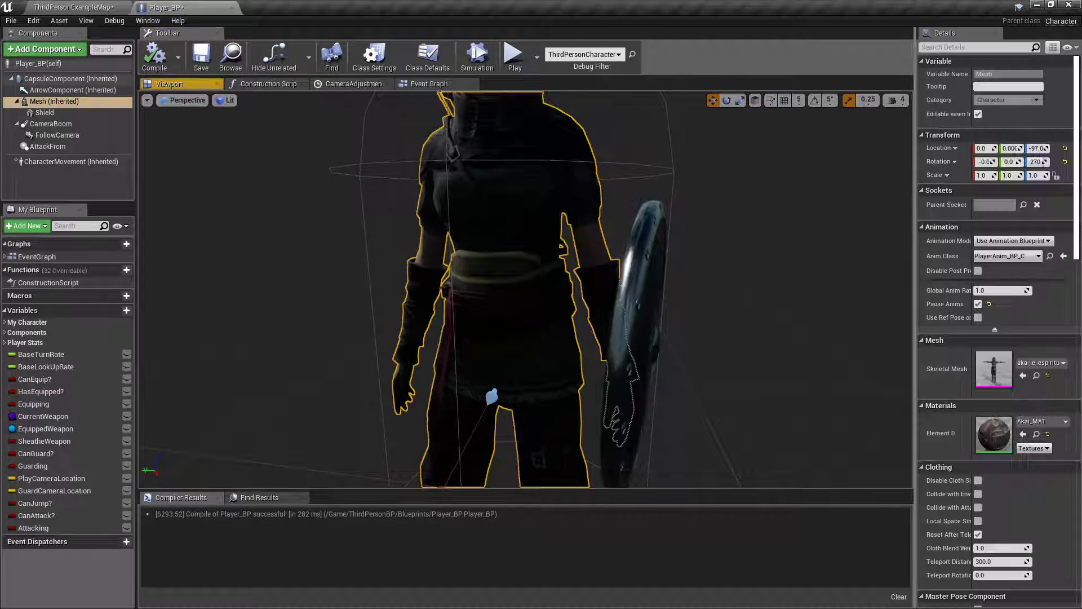
{"action": "left_click", "coordinate": [978, 304]}
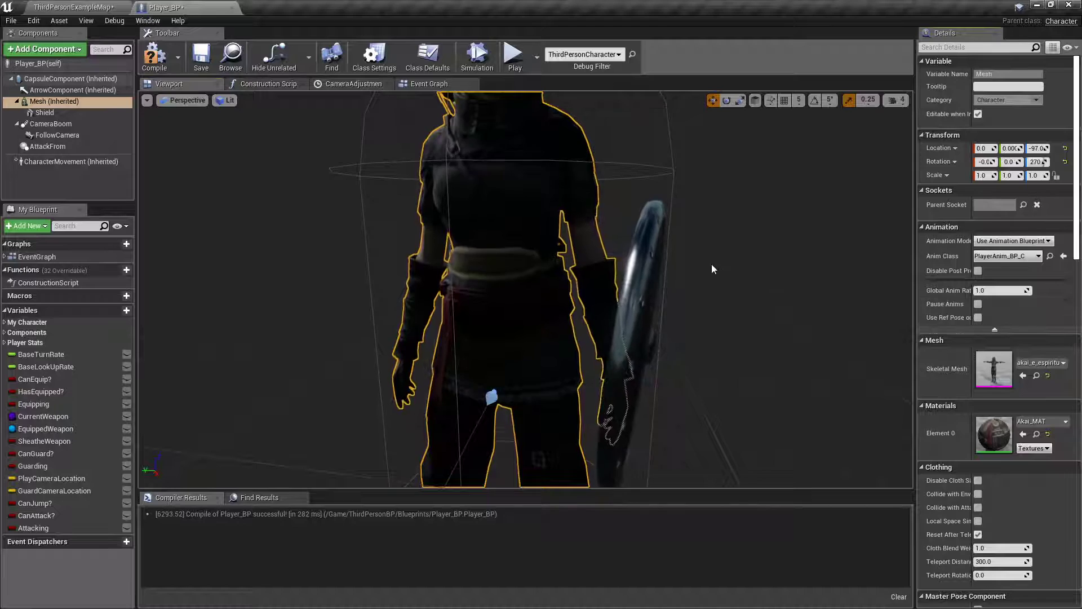
{"action": "right_click_drag", "start_coordinate": [526, 290], "coordinate": [818, 290]}
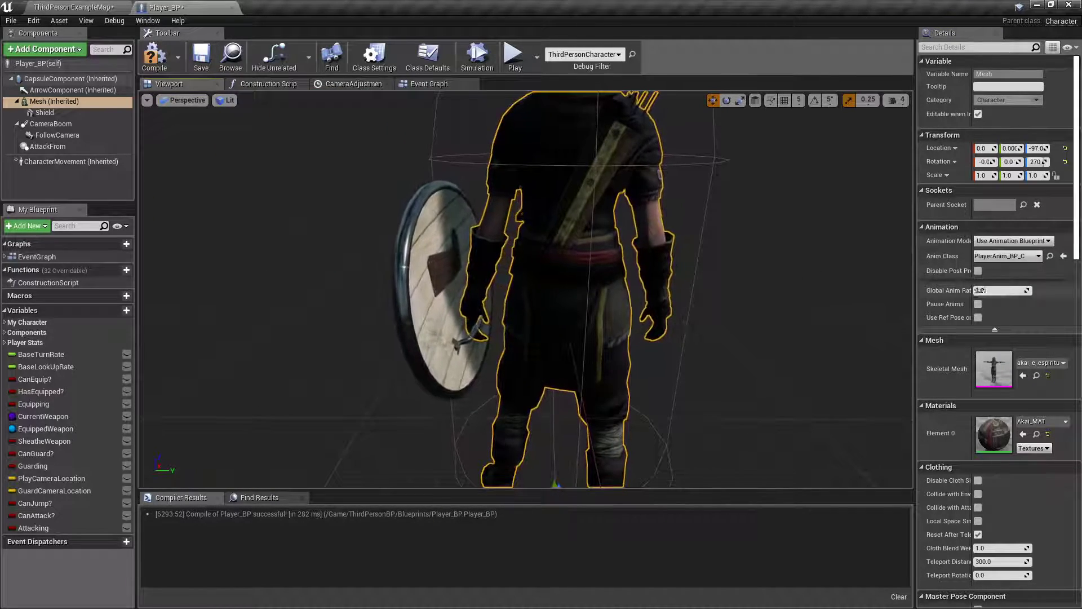
{"action": "left_click", "coordinate": [978, 304]}
Rotate the shield upright beside the left hand, move it to about X -4.7, Y -6.4, Z -2 and compile the blueprint.
{"action": "left_click", "coordinate": [431, 243]}
{"action": "right_click_drag", "start_coordinate": [432, 242], "coordinate": [501, 265]}
{"action": "key", "text": "e"}
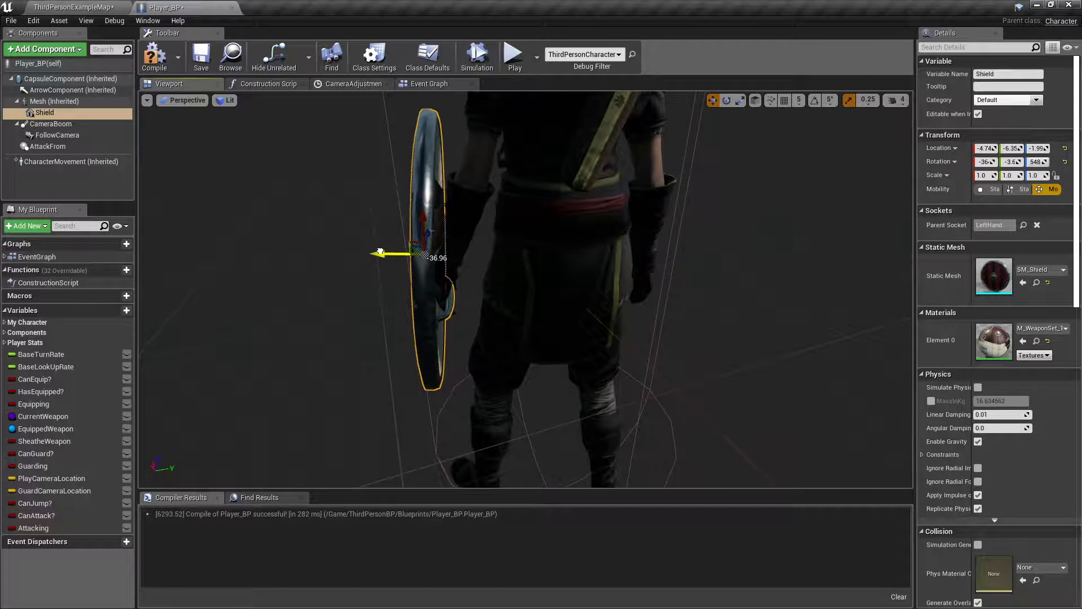
{"action": "right_click_drag", "start_coordinate": [407, 207], "coordinate": [502, 225]}
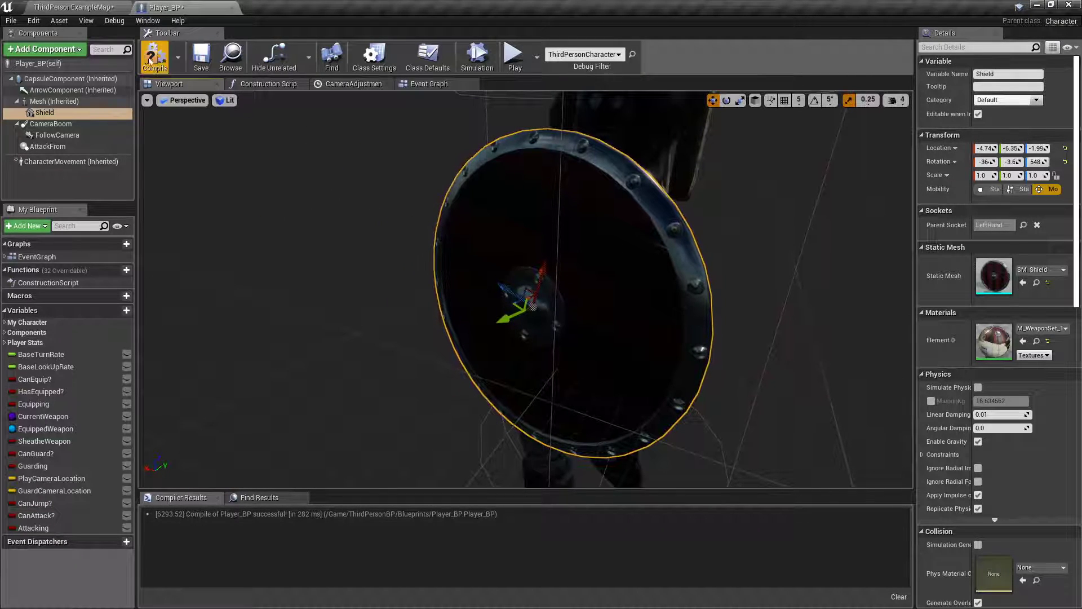
Turn off Pause Anims on the character mesh and compile the blueprint.
{"action": "left_click", "coordinate": [637, 127]}
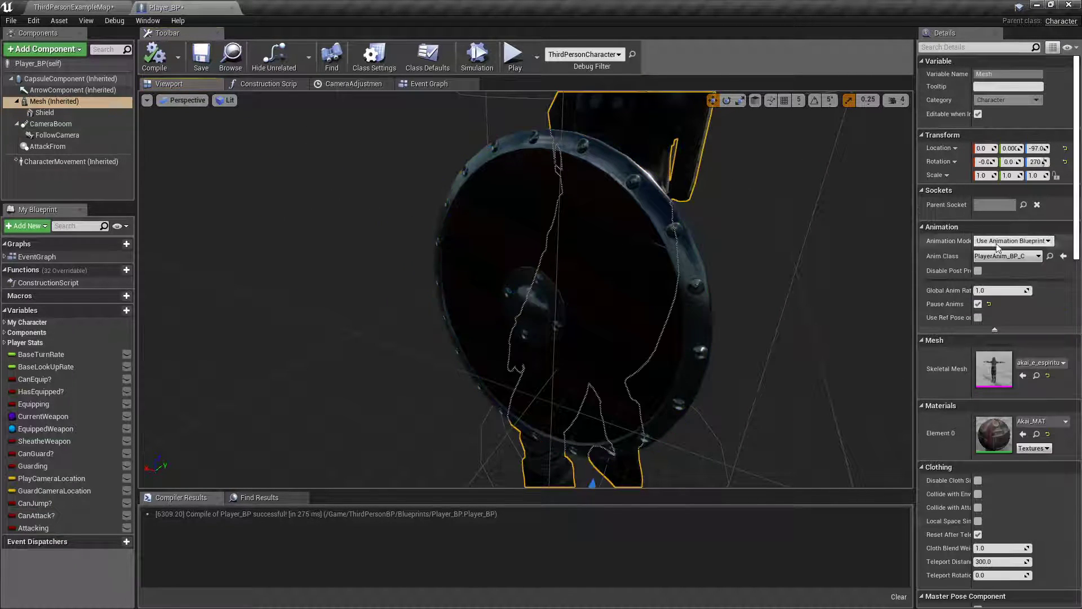
{"action": "left_click", "coordinate": [978, 304]}
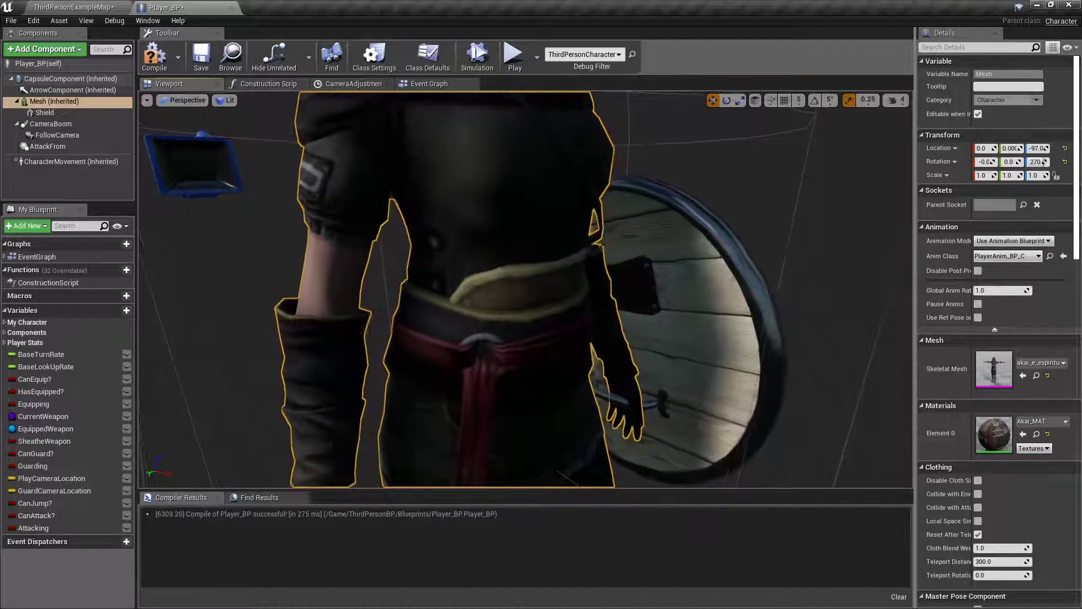
{"action": "scroll", "coordinate": [817, 261], "scroll_direction": "down", "scroll_amount": 5}
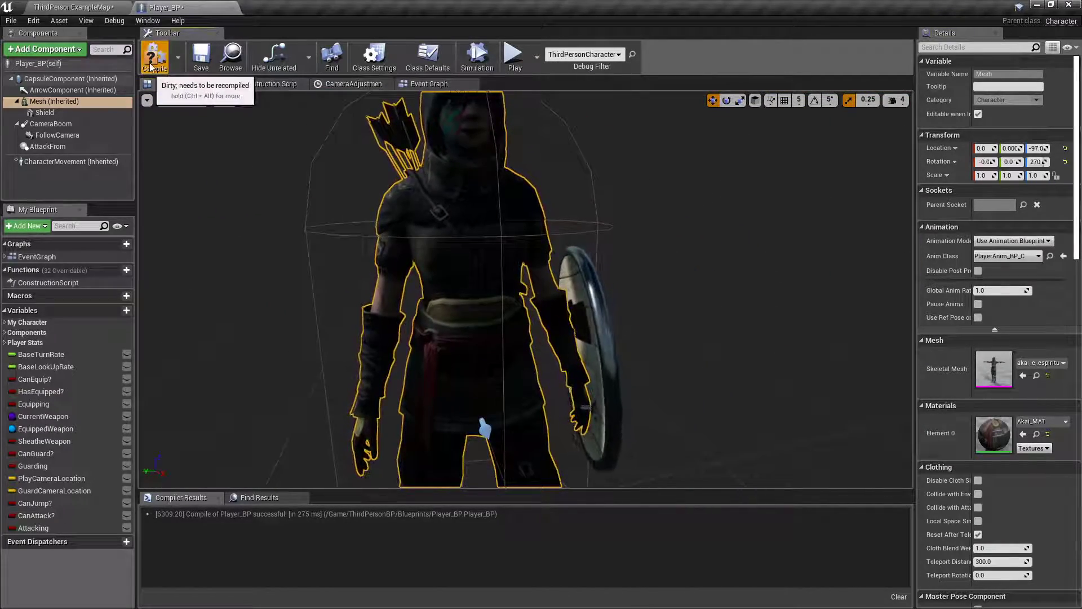
{"action": "left_click", "coordinate": [157, 59]}
Play the ThirdPersonExampleMap level, run the character around to check the shield, and stop the session.
{"action": "left_click", "coordinate": [85, 7]}
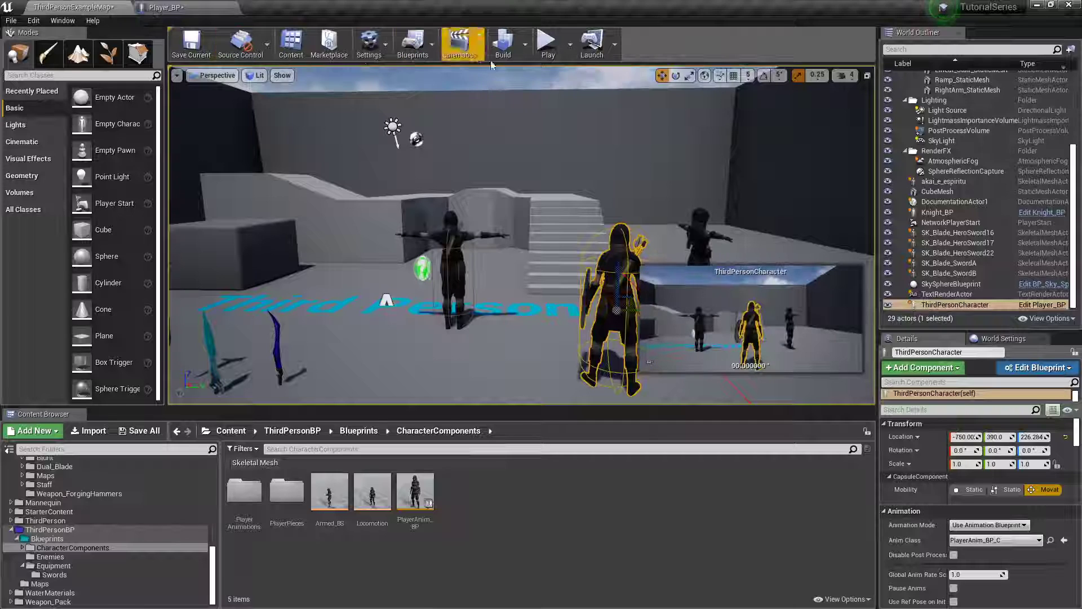
{"action": "left_click", "coordinate": [546, 45]}
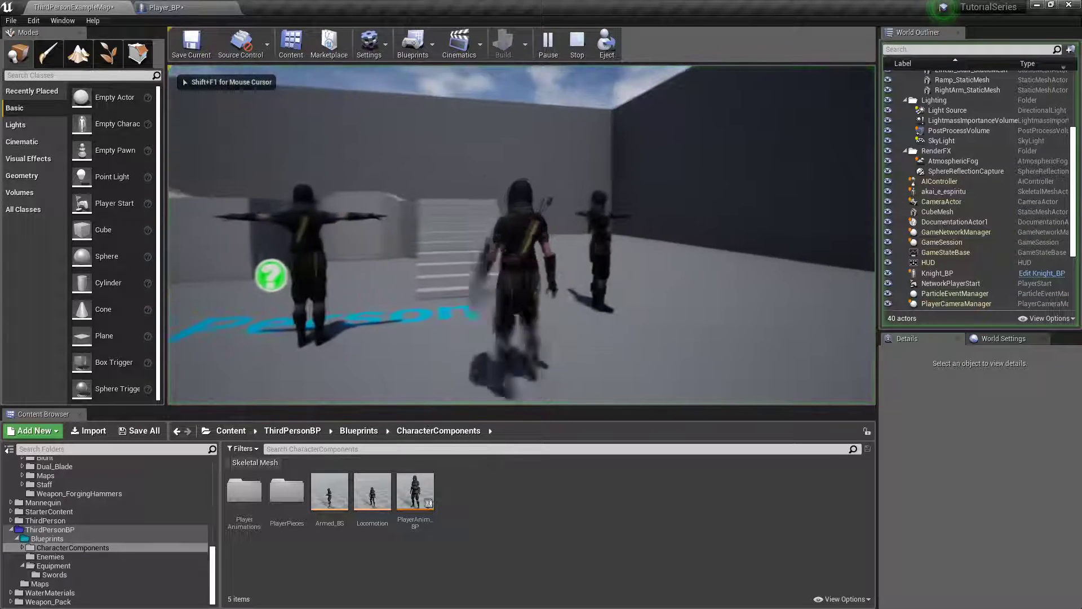
{"action": "key", "text": "w"}
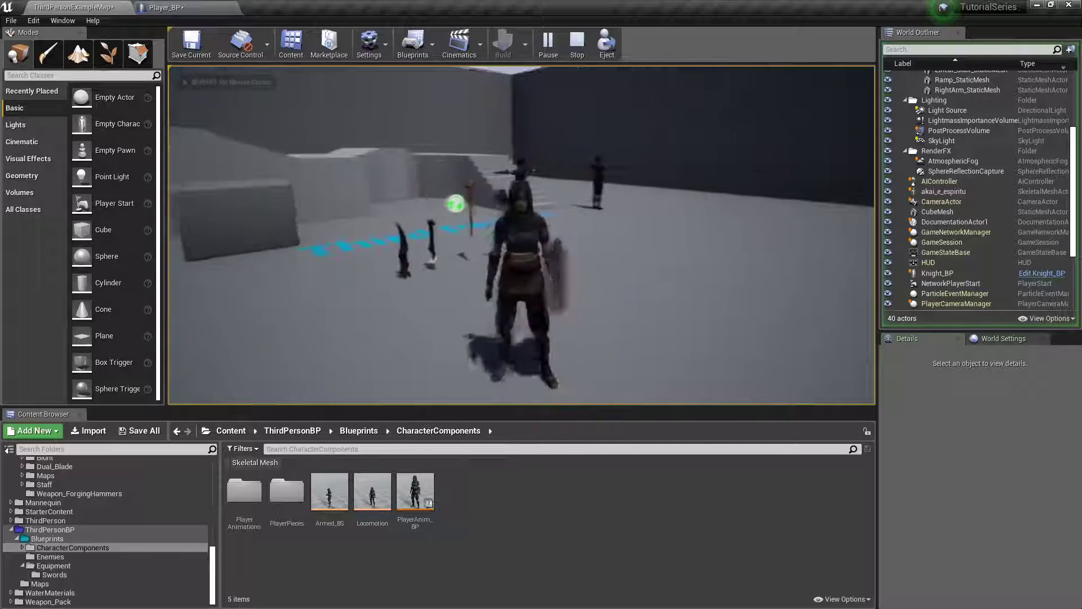
{"action": "key", "text": "Escape"}
In the Player_BP blueprint, move the shield to about X -4.6, Y -7.2, Z -2 and rotate it slightly at the left hand.
{"action": "left_click", "coordinate": [199, 8]}
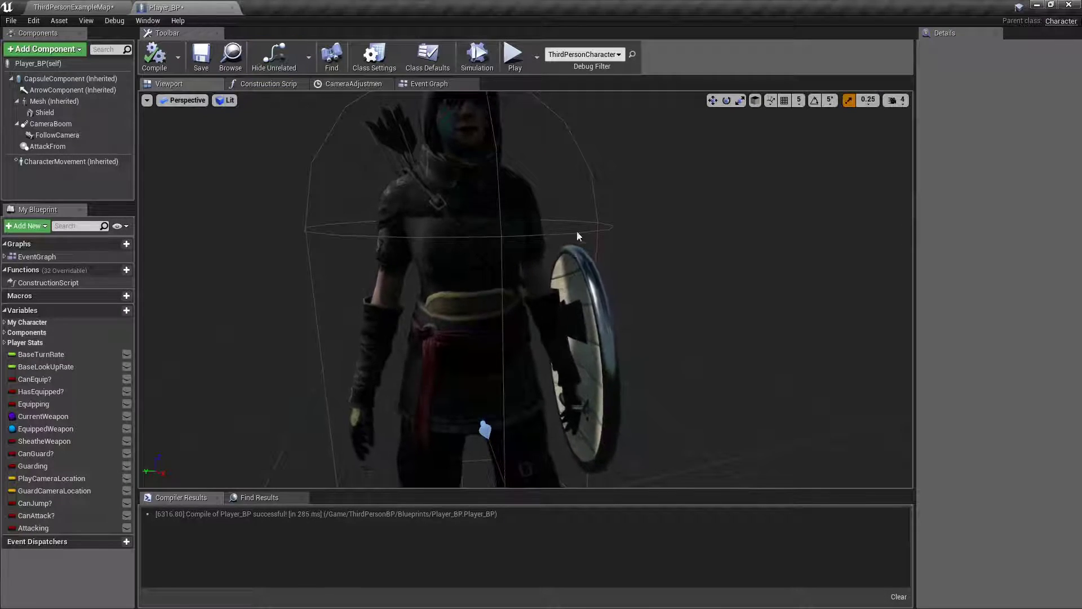
{"action": "left_click", "coordinate": [591, 276]}
{"action": "right_click_drag", "start_coordinate": [591, 277], "coordinate": [569, 296]}
{"action": "right_click_drag", "start_coordinate": [669, 285], "coordinate": [677, 286]}
{"action": "left_click_drag", "start_coordinate": [669, 311], "coordinate": [664, 312]}
{"action": "right_click_drag", "start_coordinate": [682, 311], "coordinate": [703, 299]}
{"action": "right_click_drag", "start_coordinate": [591, 236], "coordinate": [789, 236]}
{"action": "key", "text": "e"}
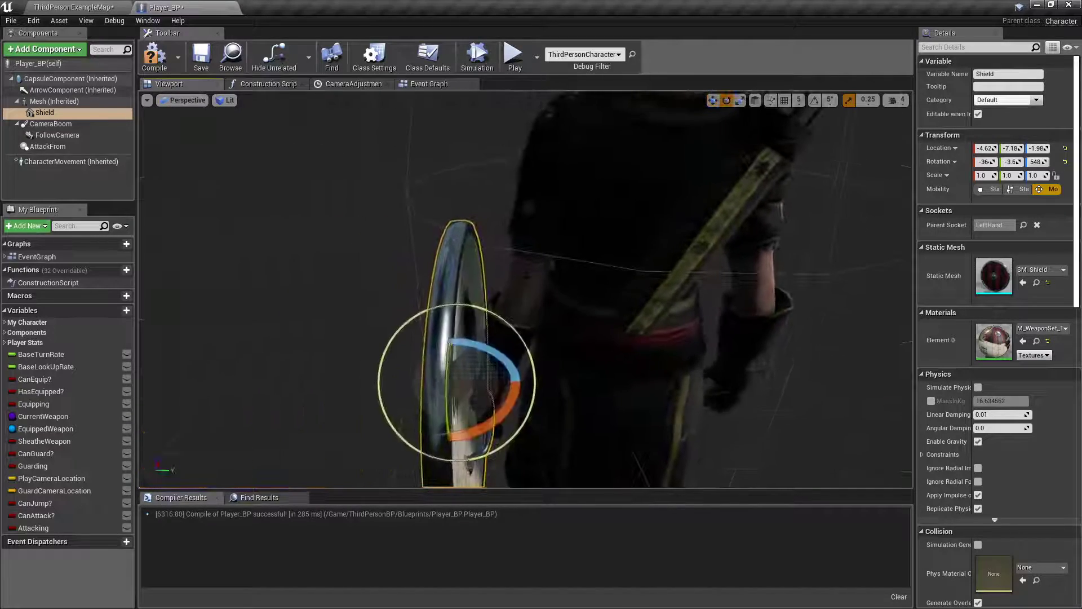
{"action": "left_click_drag", "start_coordinate": [496, 345], "coordinate": [500, 347]}
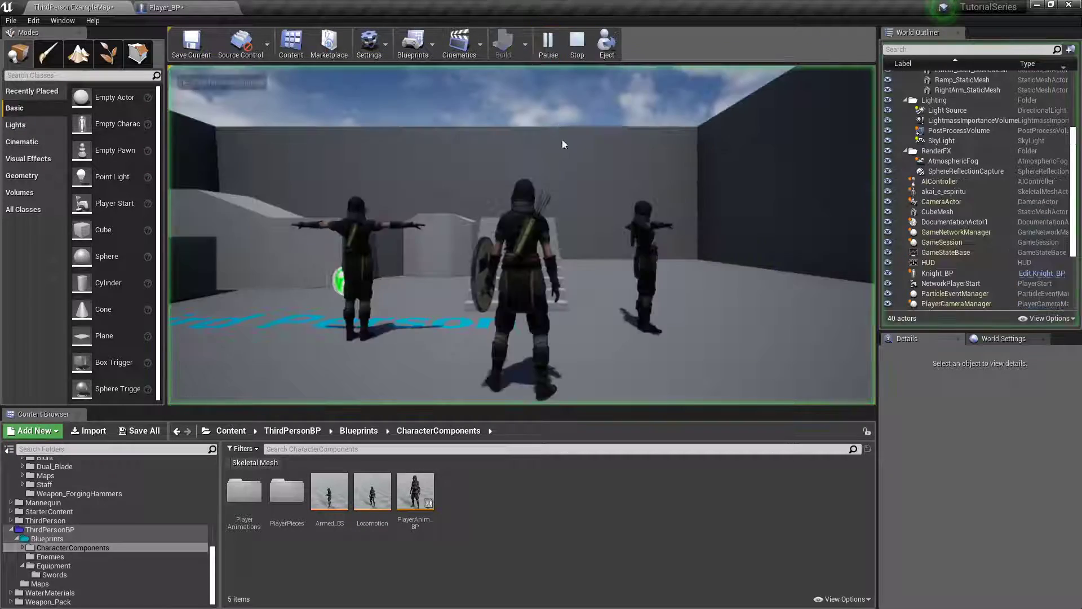
Play the level again, run forward and equip the weapon to check the shield in the armed stance.
{"action": "left_click", "coordinate": [563, 144]}
{"action": "key", "text": "w"}
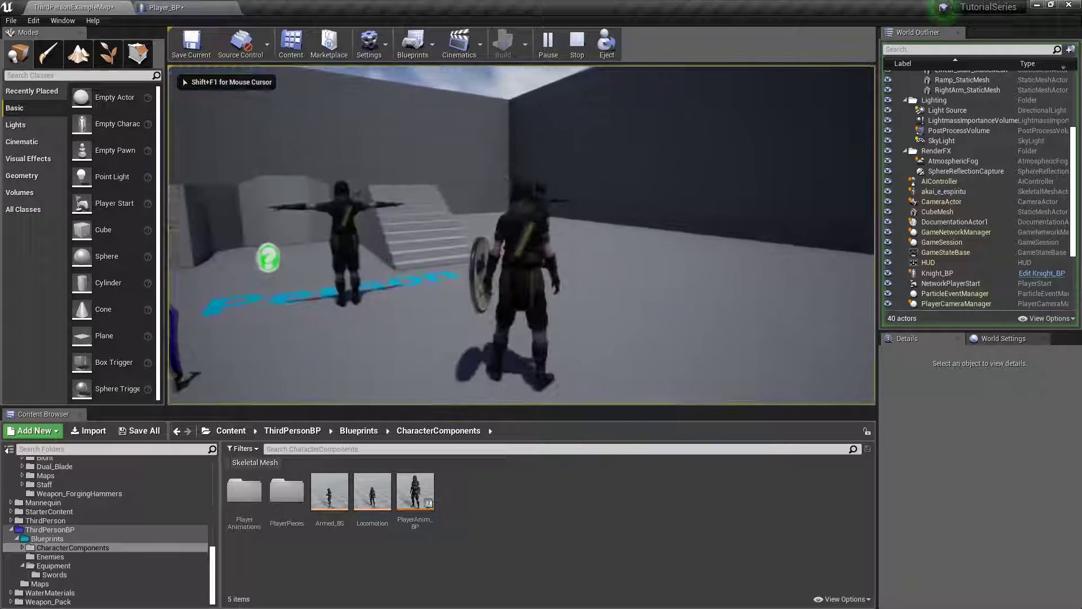
{"action": "key", "text": "e"}
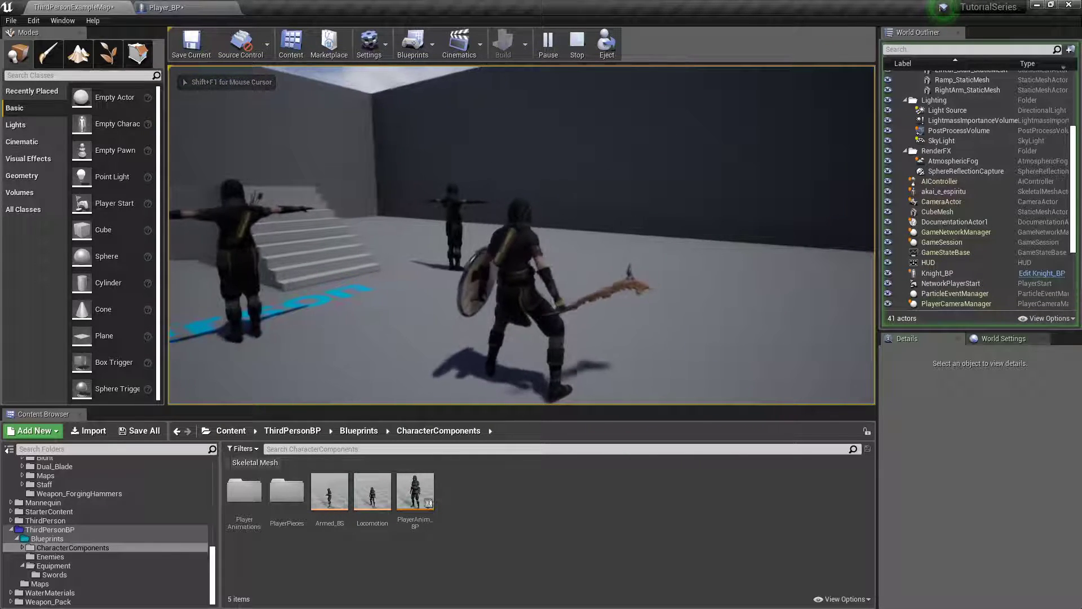
Move and turn the armed character in the running level to check the shield from several angles, and stop the session.
{"action": "right_click", "coordinate": [522, 235]}
{"action": "key", "text": "a"}
{"action": "key", "text": "d"}
{"action": "key", "text": "a"}
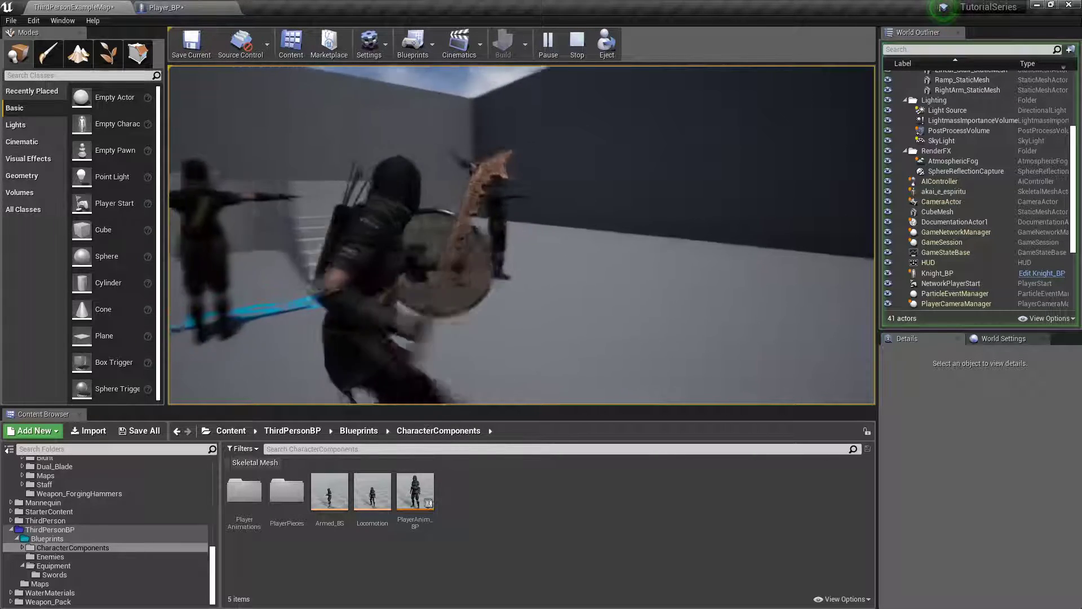
{"action": "key", "text": "d"}
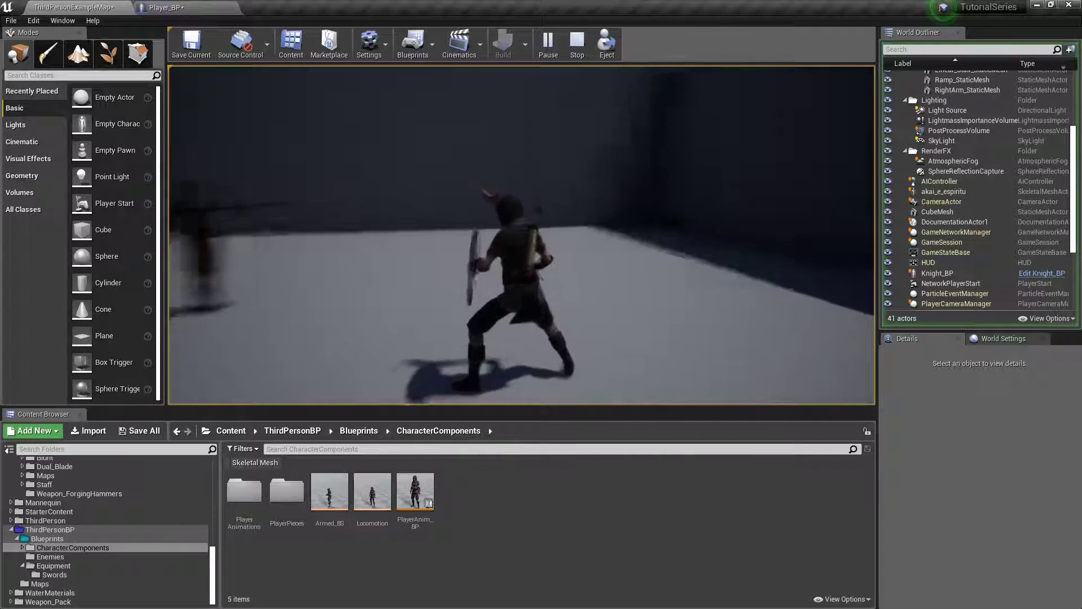
{"action": "key", "text": "Escape"}
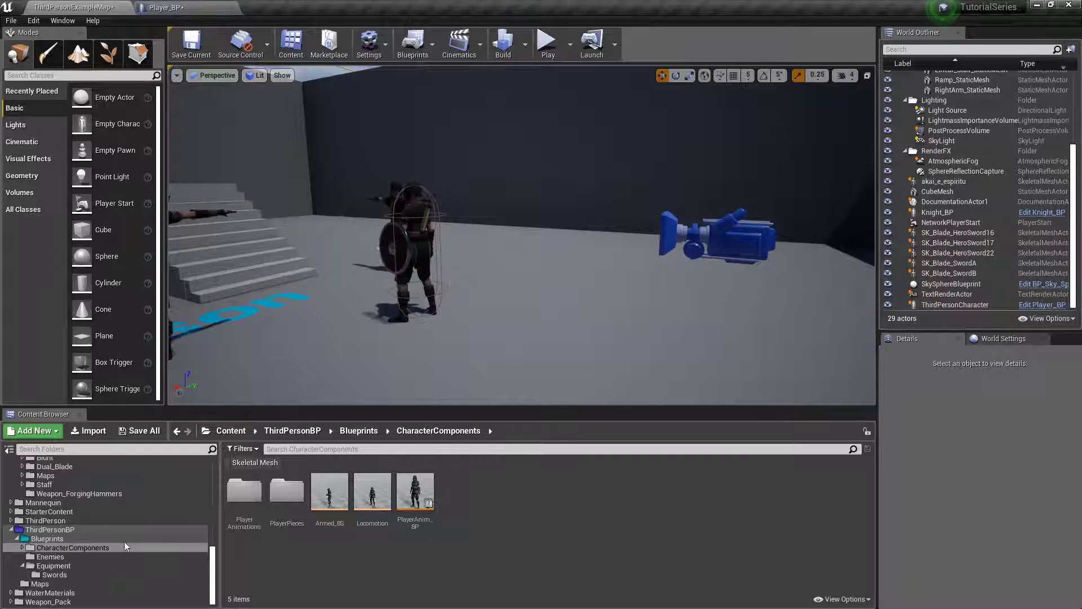
Create a folder named Knight inside Enemies and move Knight_BP into it.
{"action": "left_click", "coordinate": [59, 560]}
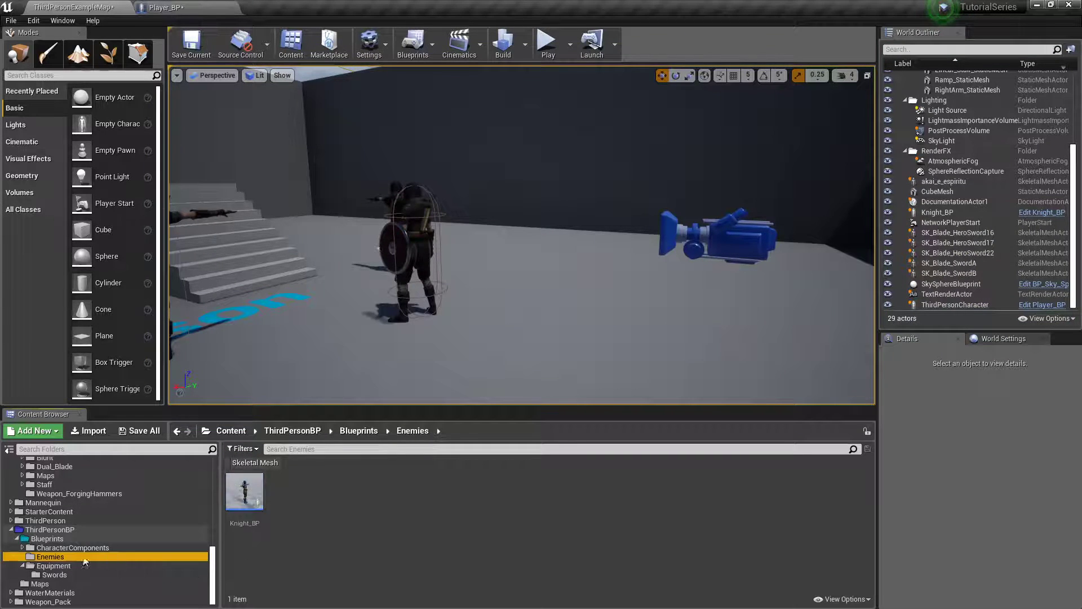
{"action": "right_click", "coordinate": [284, 495]}
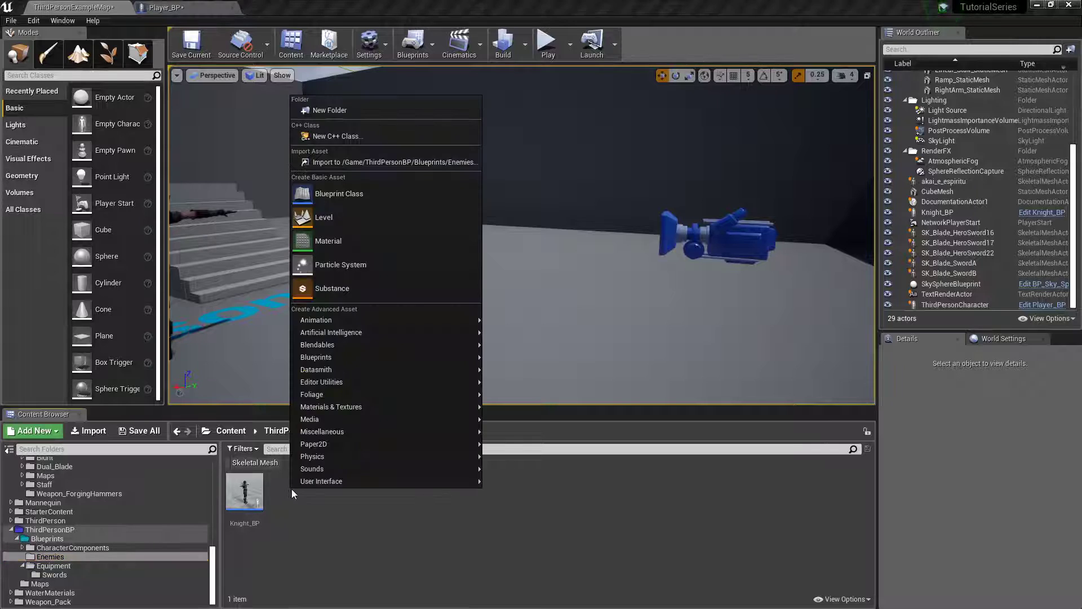
{"action": "left_click", "coordinate": [339, 110]}
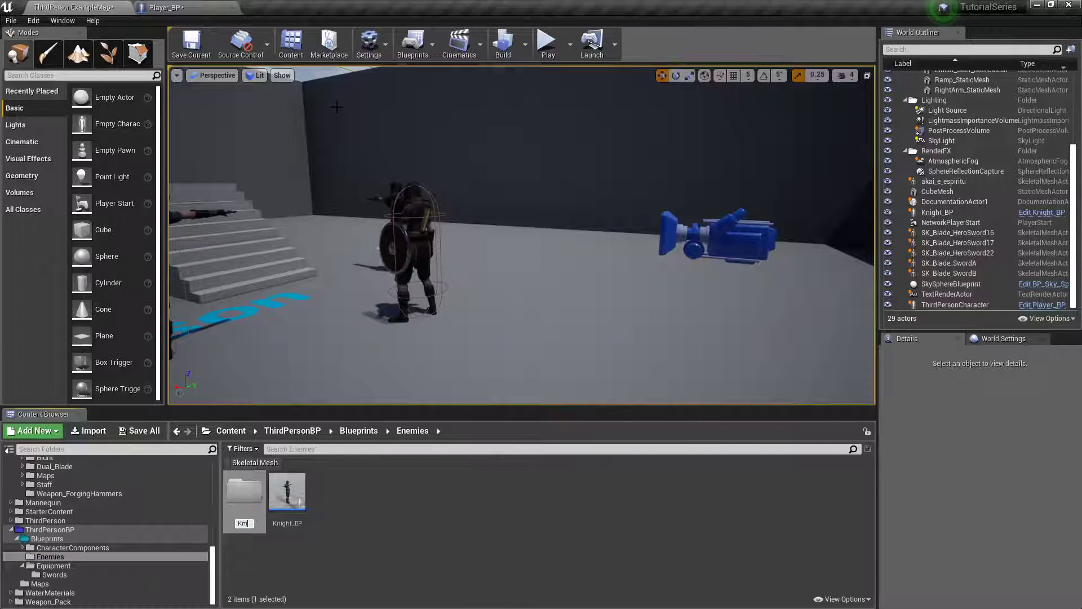
{"action": "left_click_drag", "start_coordinate": [287, 492], "coordinate": [245, 497]}
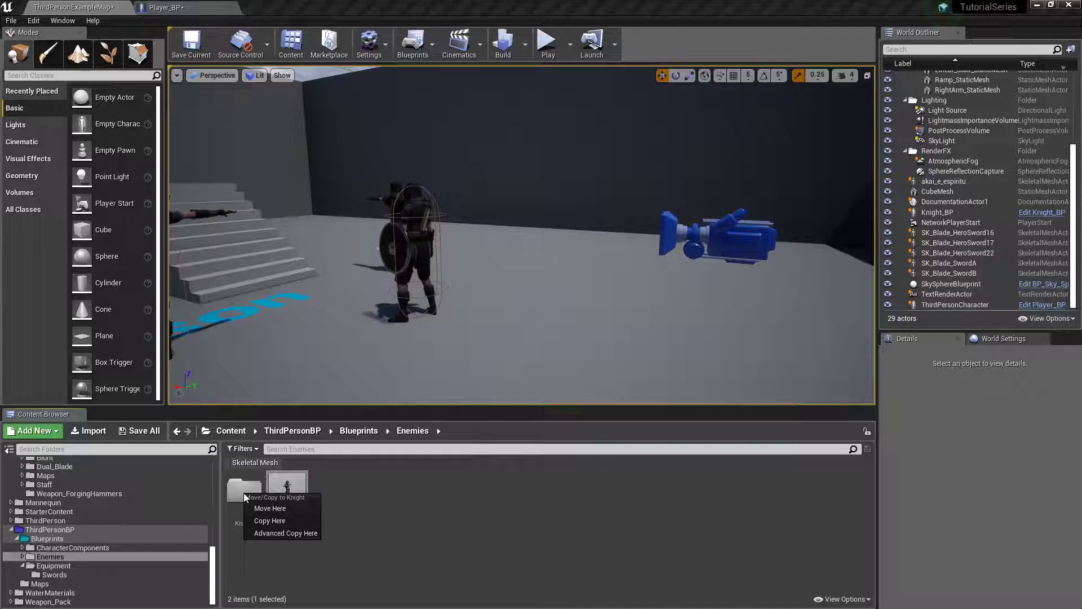
{"action": "left_click", "coordinate": [283, 509]}
Create two folders named KnightComponents and KnightAnimations inside the Knight folder.
{"action": "double_click", "coordinate": [242, 492]}
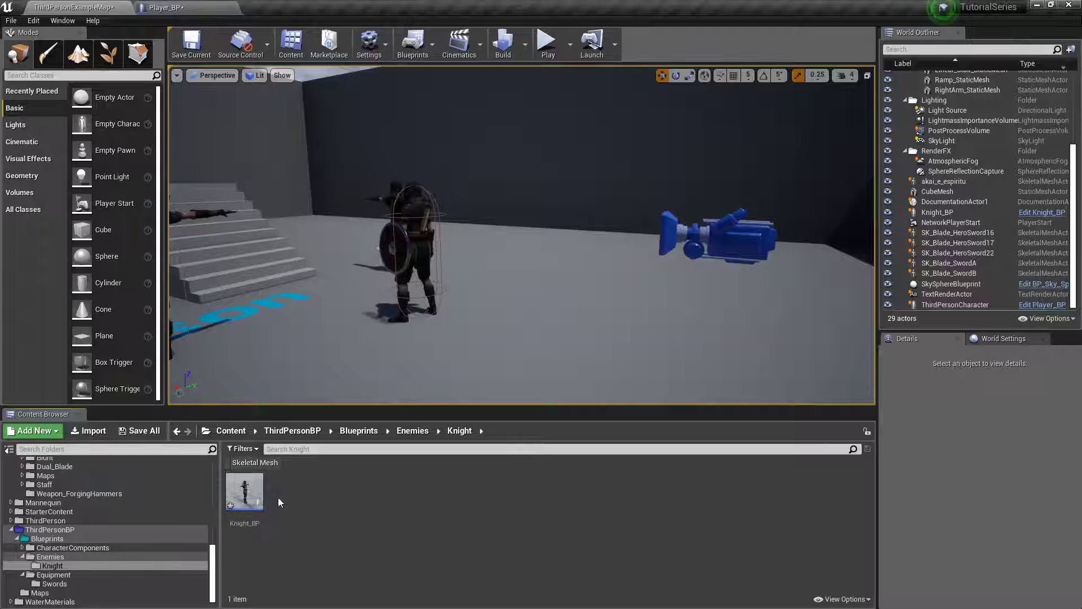
{"action": "right_click", "coordinate": [286, 496]}
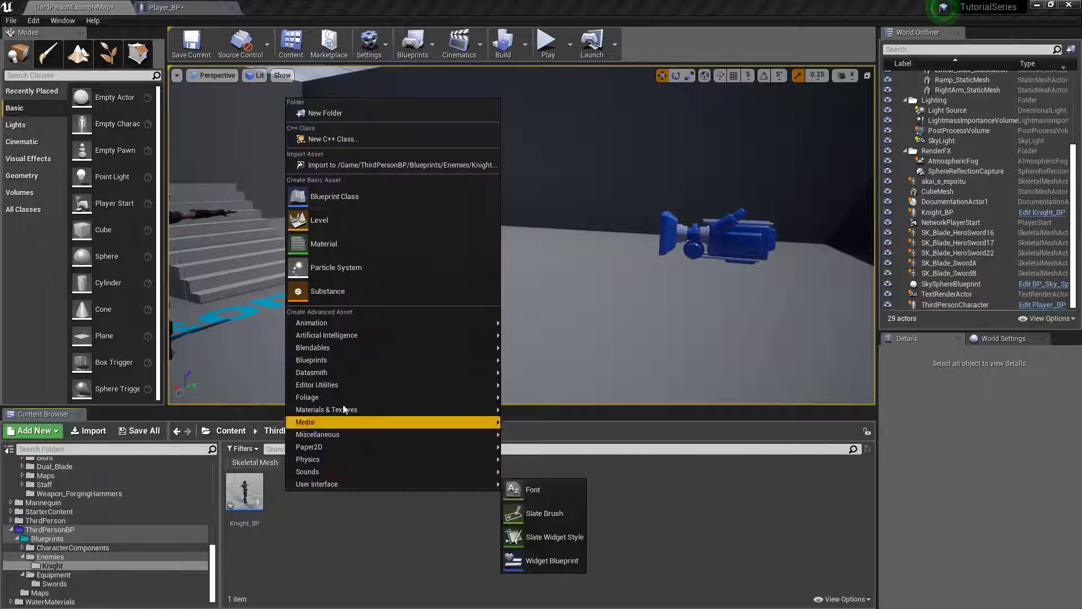
{"action": "left_click", "coordinate": [341, 111]}
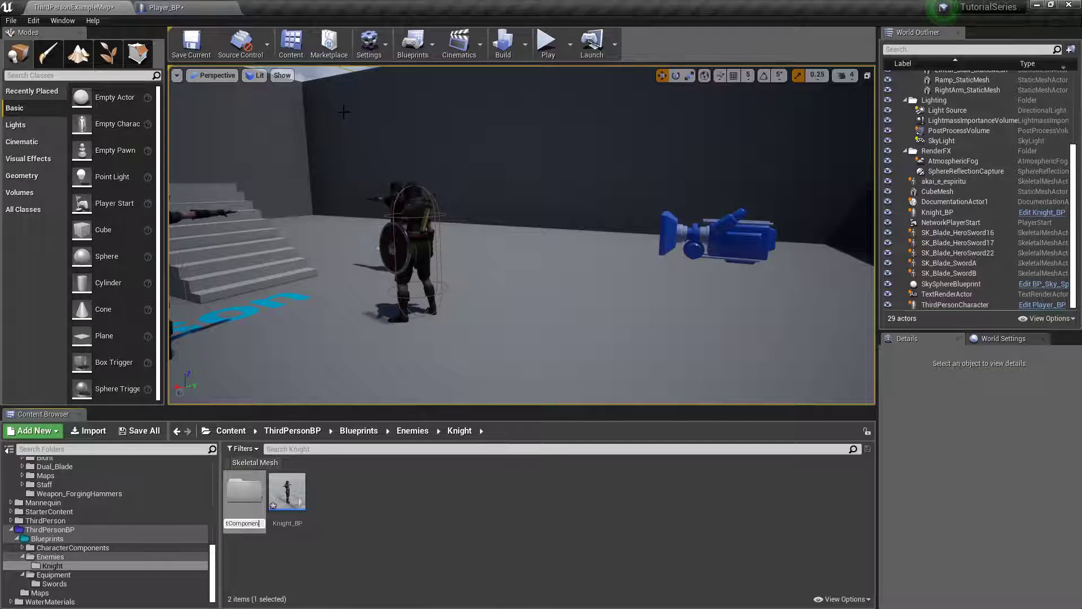
{"action": "right_click", "coordinate": [327, 496]}
{"action": "left_click", "coordinate": [381, 114]}
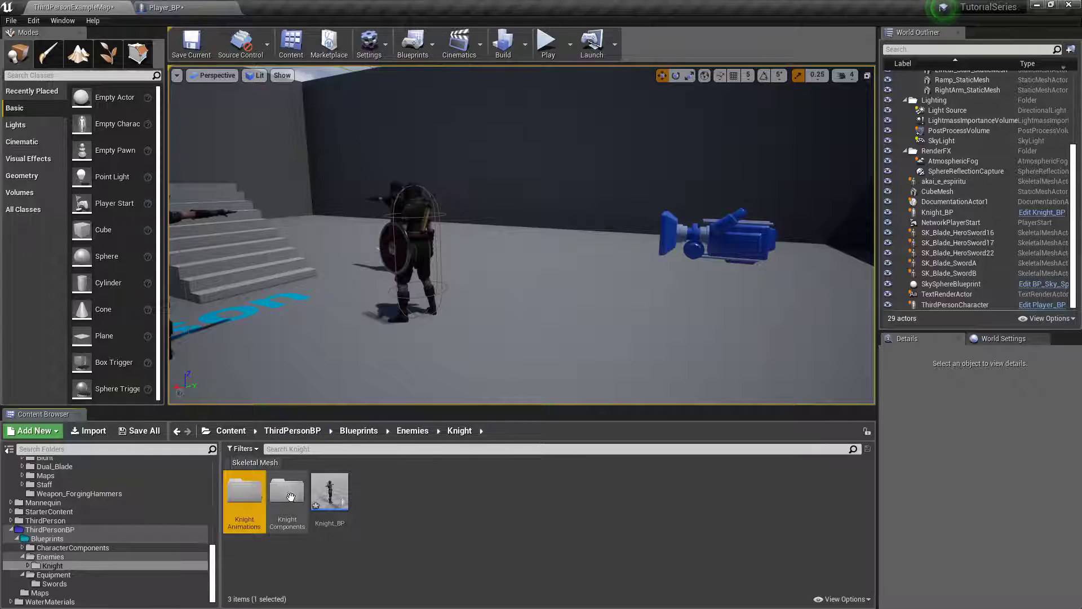
Import paladin_prop_j_nordstrom(1) from the desktop's Characters&Animations/EnemyKnight folder into KnightComponents as a skeletal mesh, with no existing skeleton assigned.
{"action": "double_click", "coordinate": [290, 496]}
{"action": "left_click", "coordinate": [93, 431]}
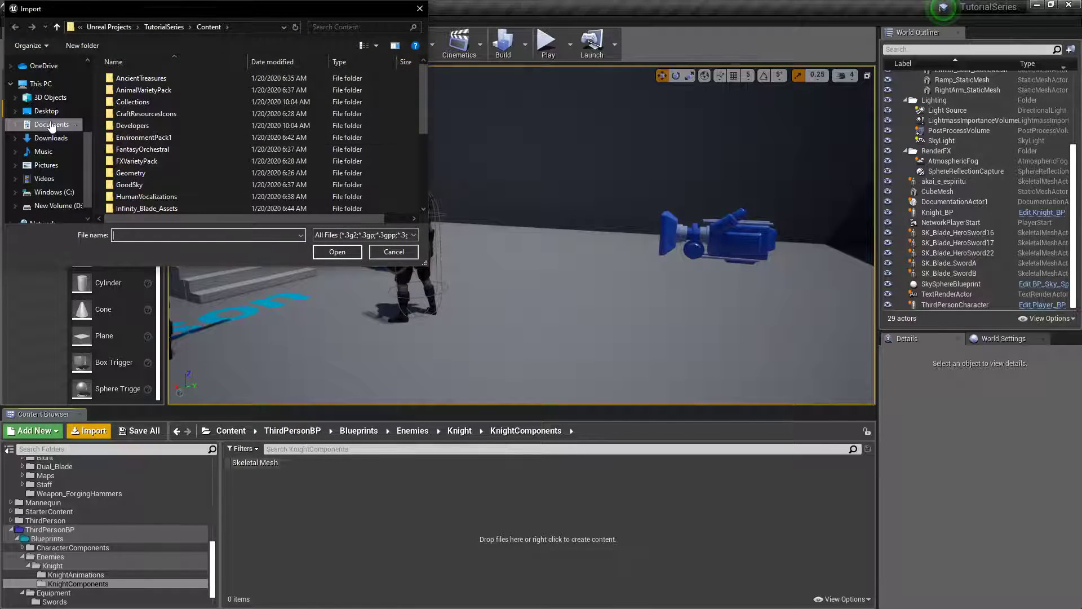
{"action": "left_click", "coordinate": [47, 111]}
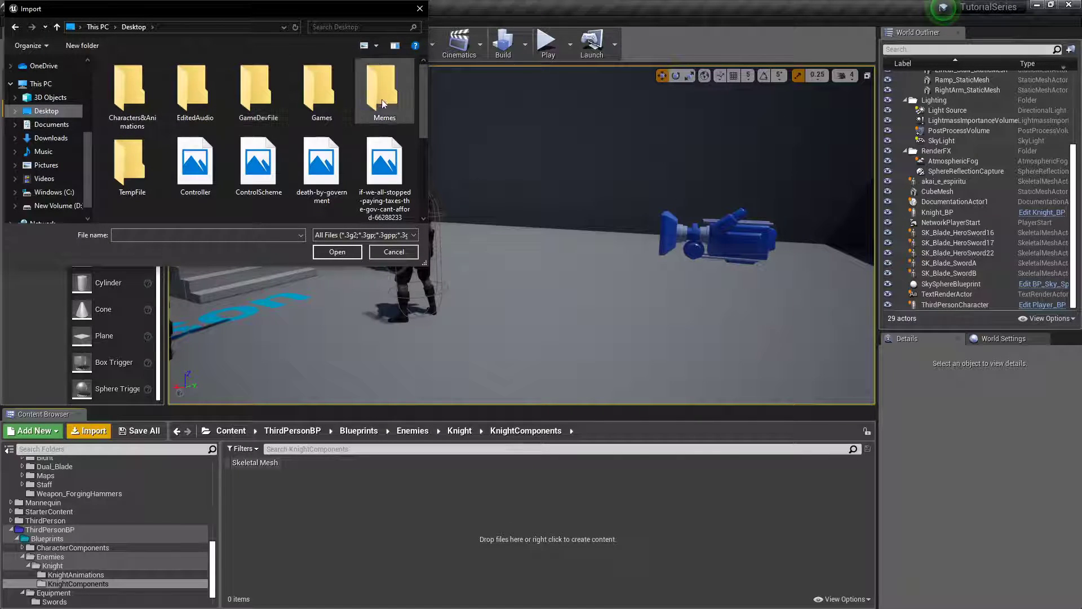
{"action": "scroll", "coordinate": [346, 129], "scroll_direction": "down", "scroll_amount": 3}
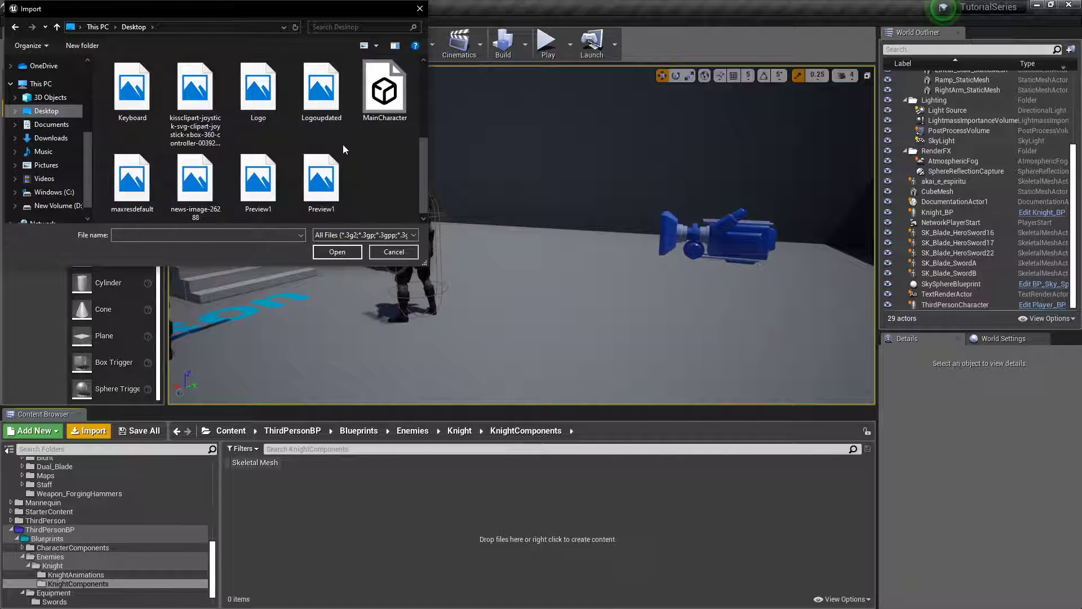
{"action": "scroll", "coordinate": [345, 149], "scroll_direction": "up", "scroll_amount": 2}
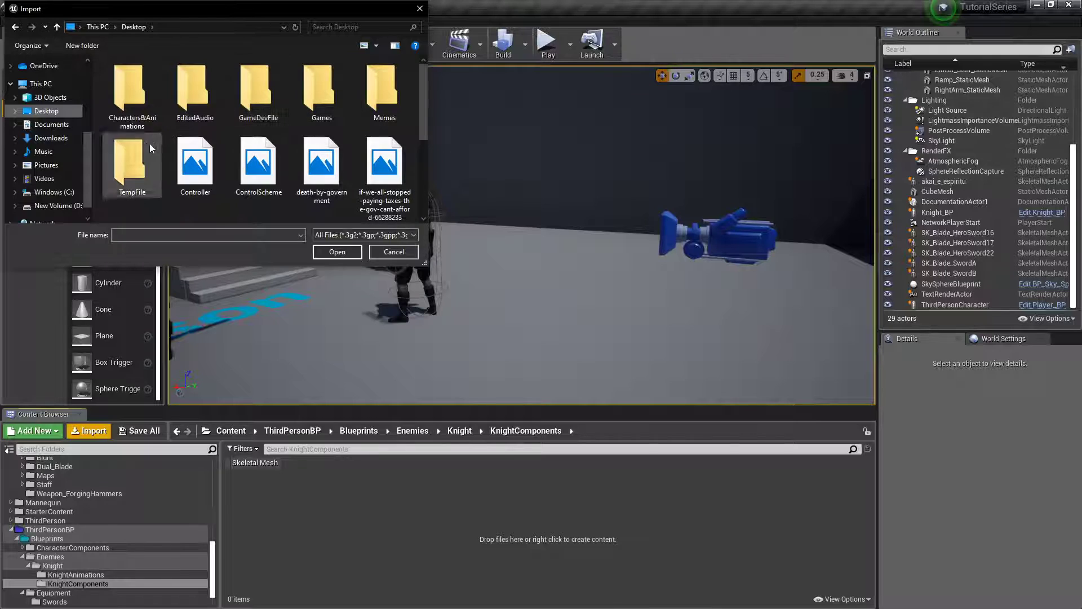
{"action": "double_click", "coordinate": [129, 93]}
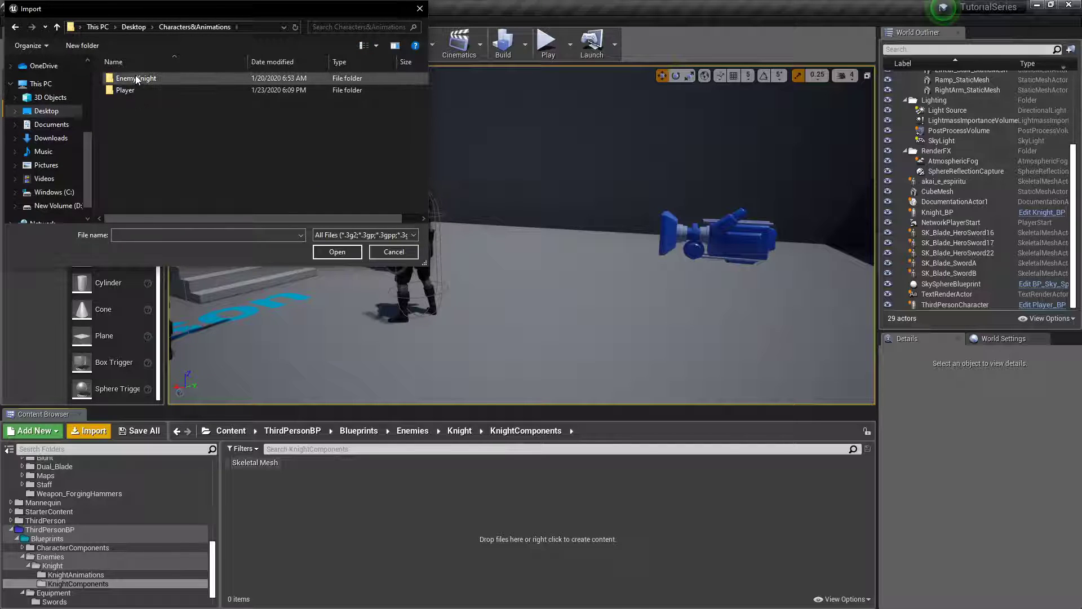
{"action": "double_click", "coordinate": [137, 80]}
{"action": "left_click", "coordinate": [143, 91]}
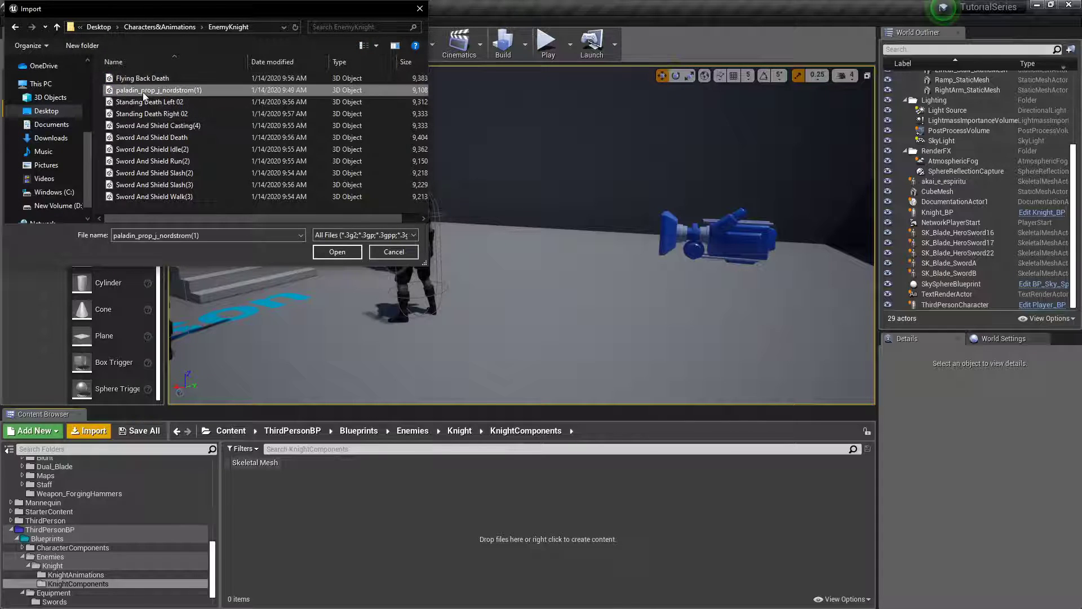
{"action": "left_click", "coordinate": [337, 251]}
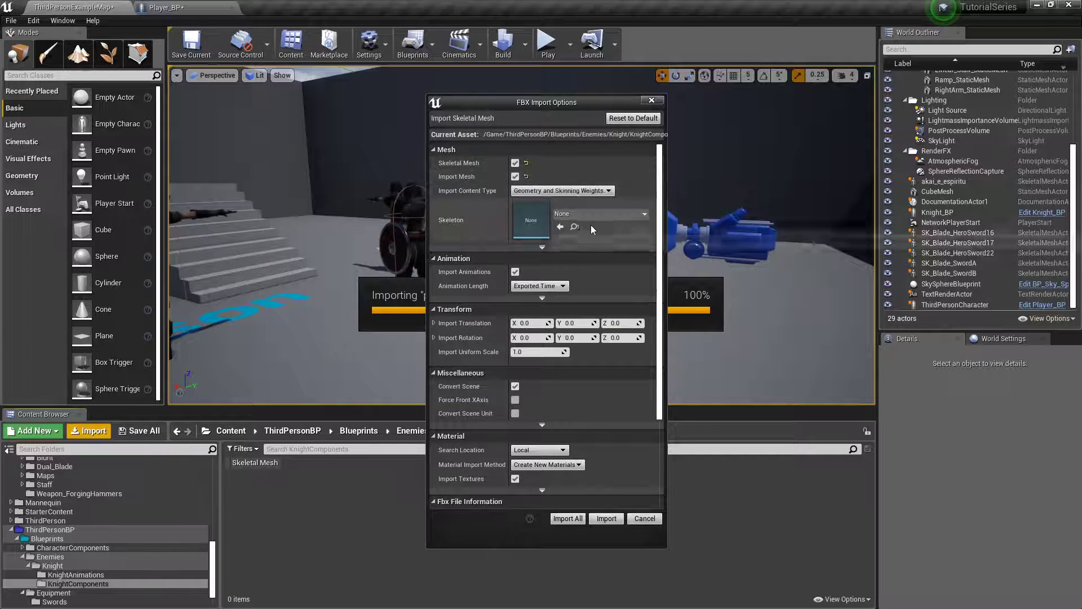
{"action": "left_click", "coordinate": [567, 519]}
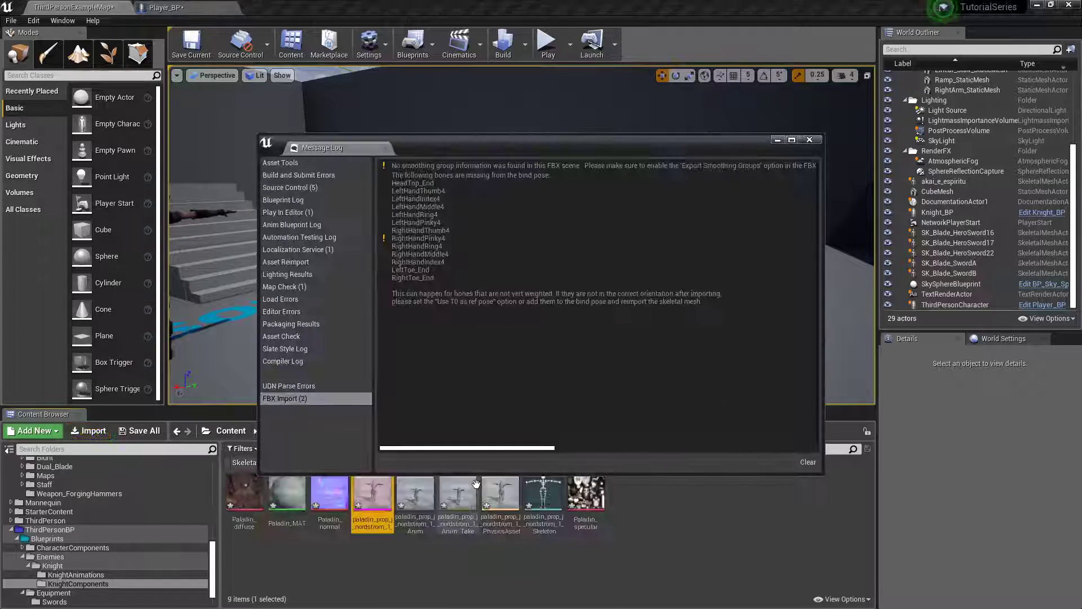
{"action": "left_click", "coordinate": [810, 140]}
Place the paladin_prop_j_nordstrom_1_ skeletal mesh in the level, in front of the player character.
{"action": "left_click_drag", "start_coordinate": [405, 509], "coordinate": [423, 383]}
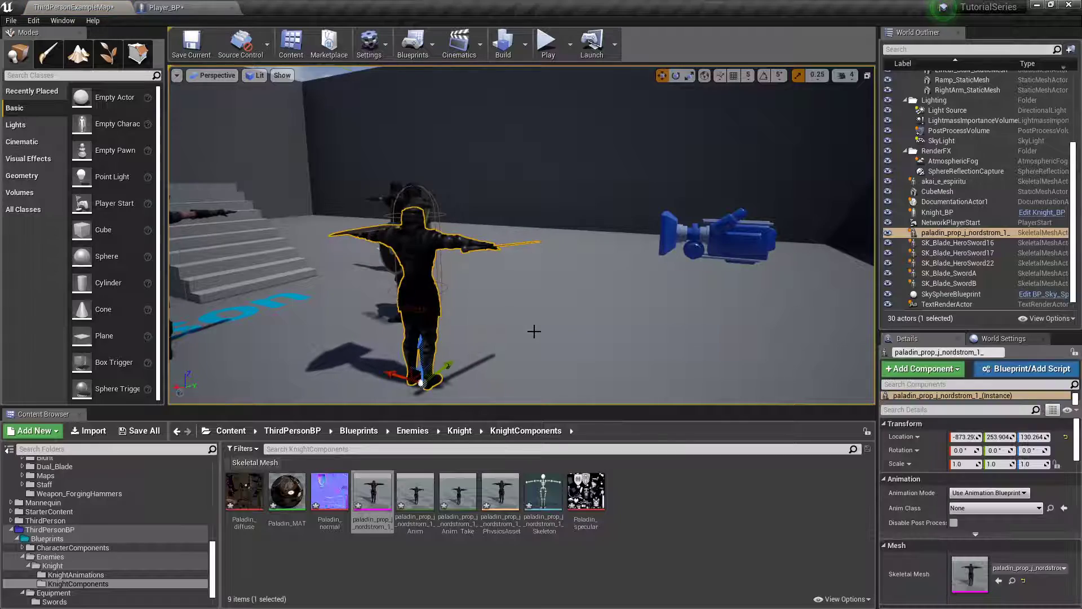
{"action": "key", "text": "d"}
{"action": "right_click_drag", "start_coordinate": [569, 327], "coordinate": [530, 324]}
{"action": "key", "text": "s"}
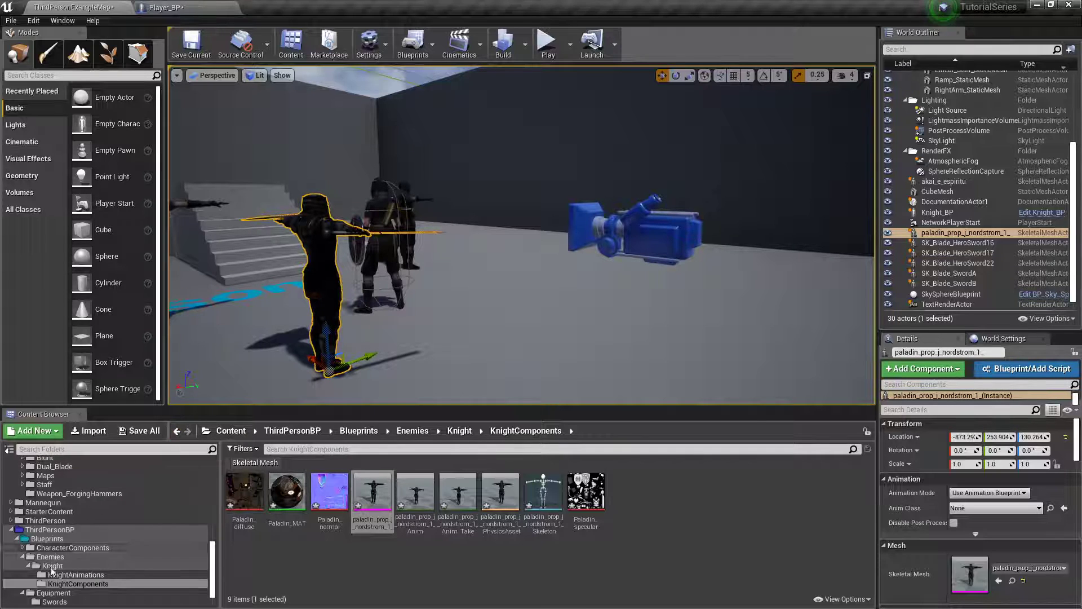
Choose every EnemyKnight animation file except paladin_prop_j_nordstrom(1), from Flying Back Death through Sword And Shield Walk(3), for import into KnightAnimations.
{"action": "left_click", "coordinate": [65, 575]}
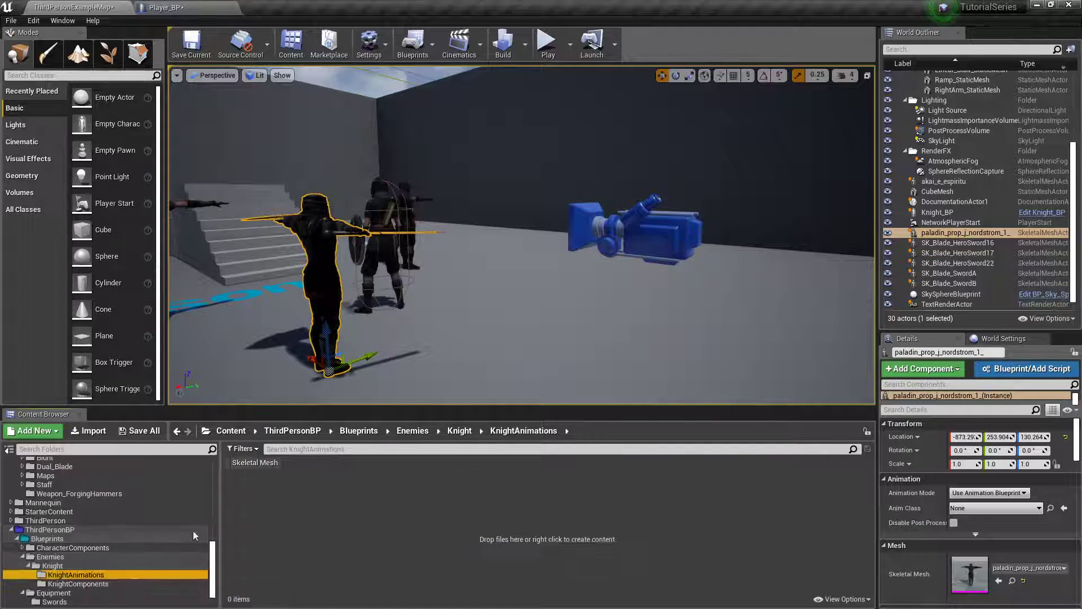
{"action": "left_click", "coordinate": [89, 431]}
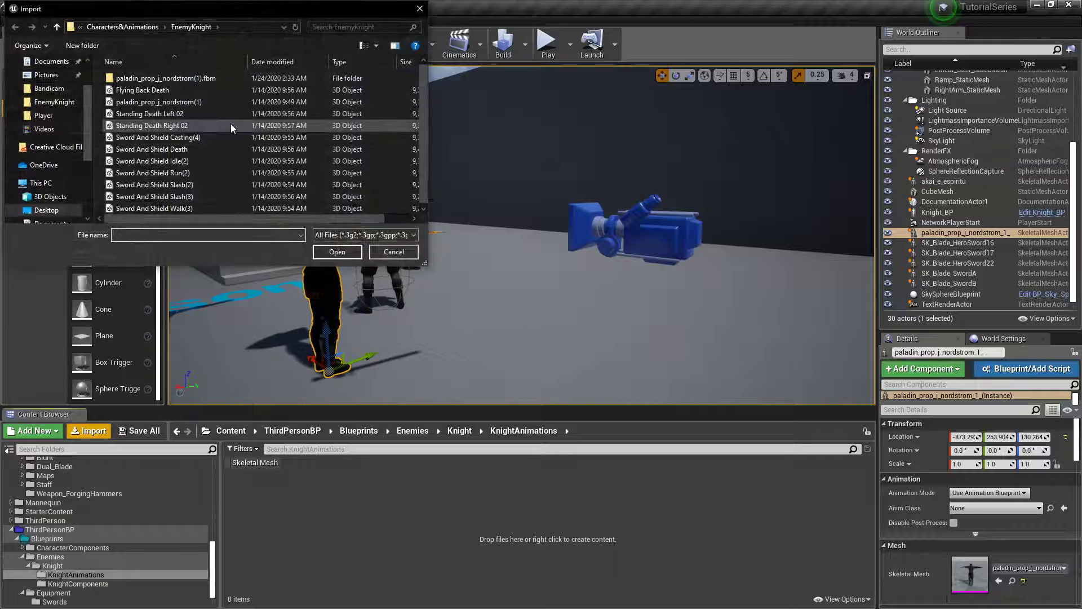
{"action": "left_click", "coordinate": [162, 91]}
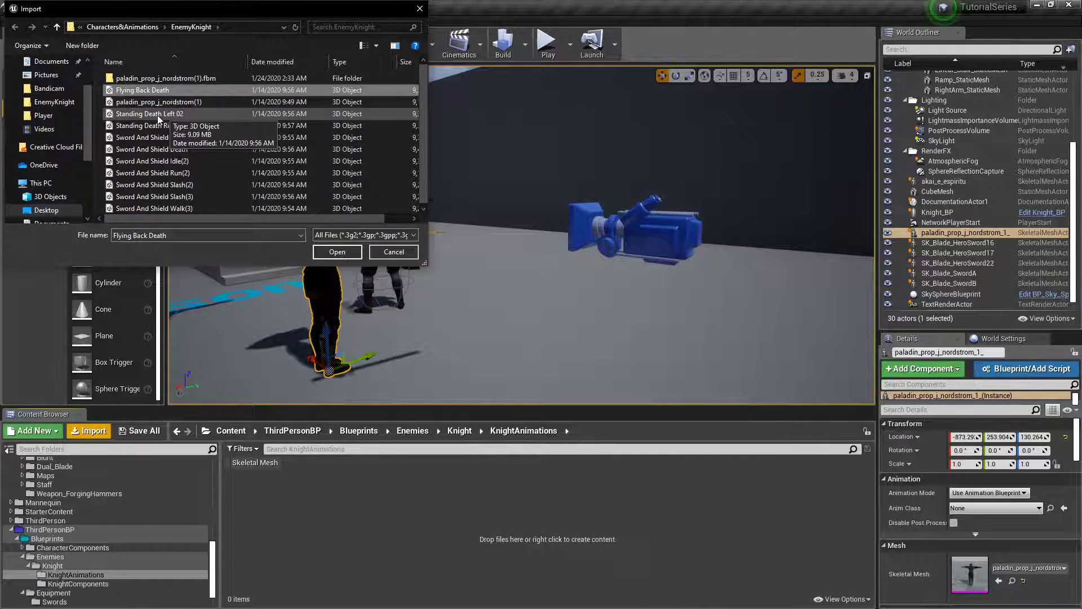
{"action": "left_click", "coordinate": [158, 115]}
{"action": "left_click", "coordinate": [160, 208], "text": "shift"}
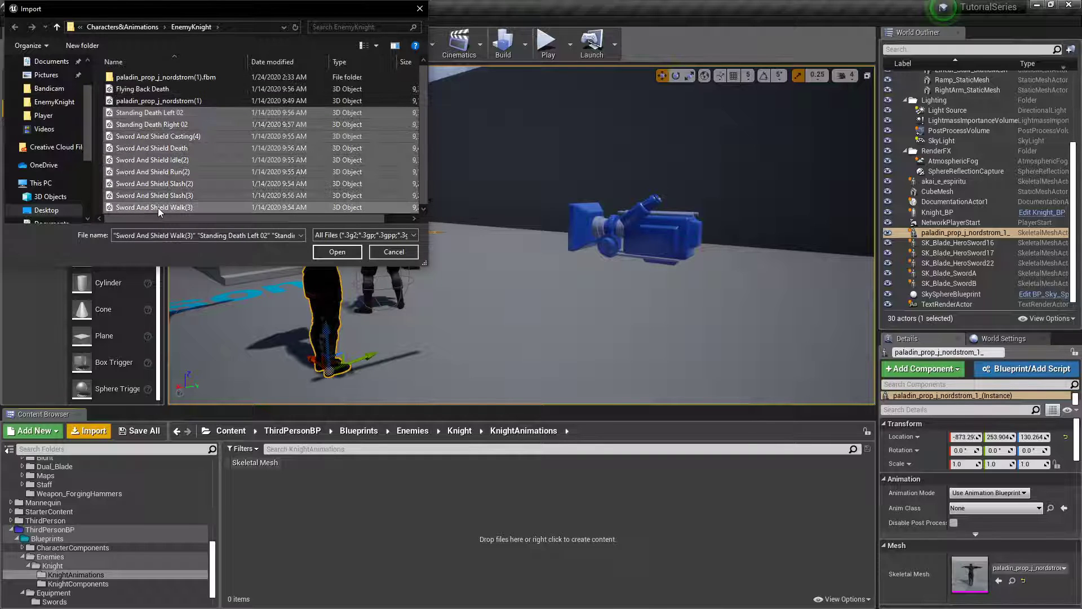
{"action": "left_click", "coordinate": [152, 89], "text": "ctrl"}
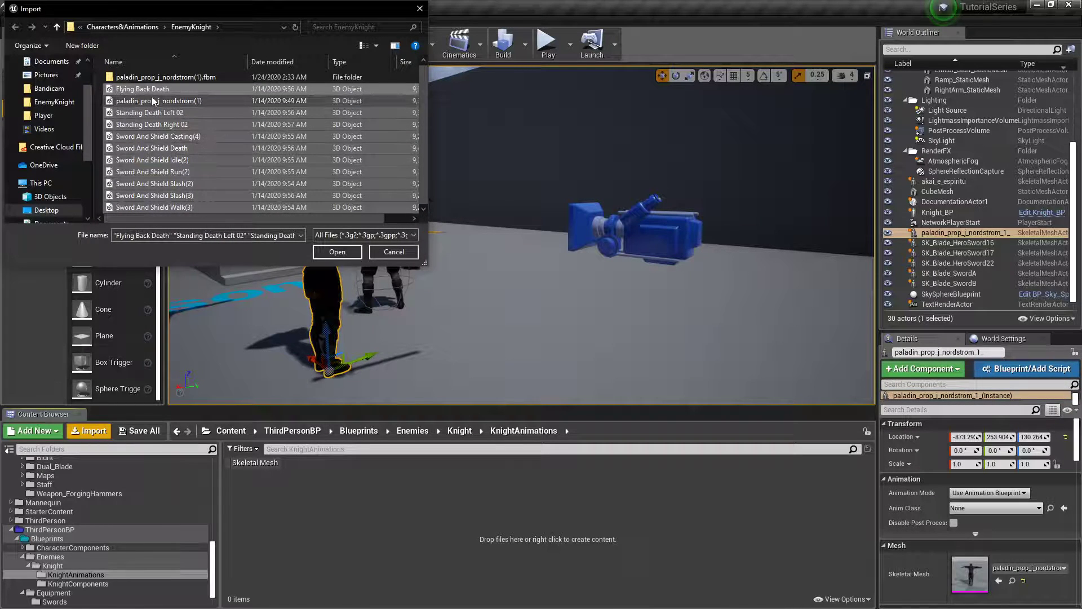
{"action": "left_click", "coordinate": [338, 252]}
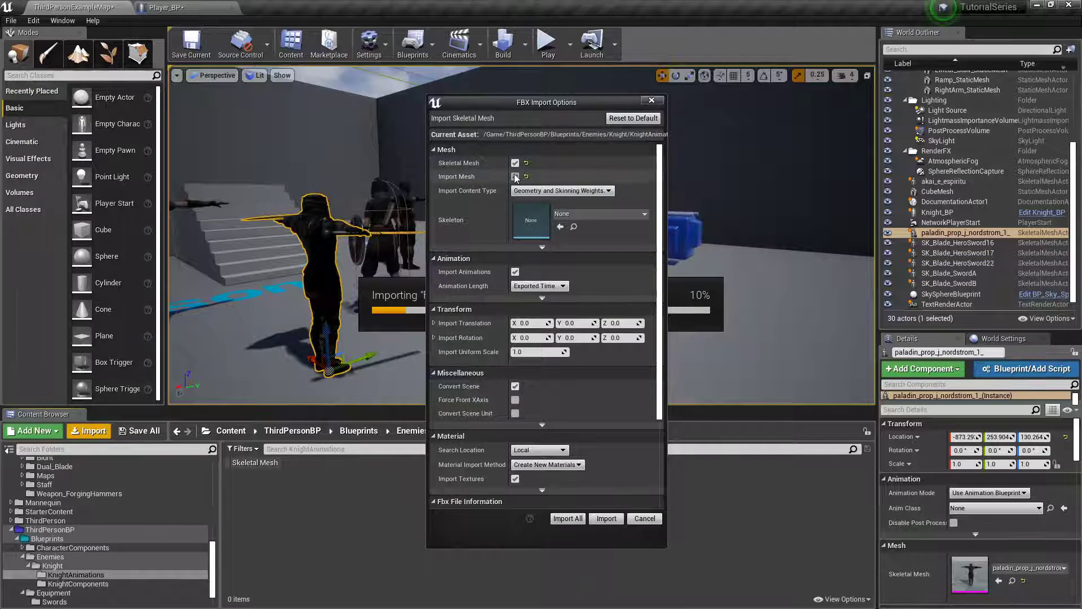
Turn off Import Mesh, assign paladin_prop_j_nordstrom_1__Skeleton as the skeleton, and import all the animations.
{"action": "left_click", "coordinate": [515, 177]}
{"action": "left_click", "coordinate": [601, 185]}
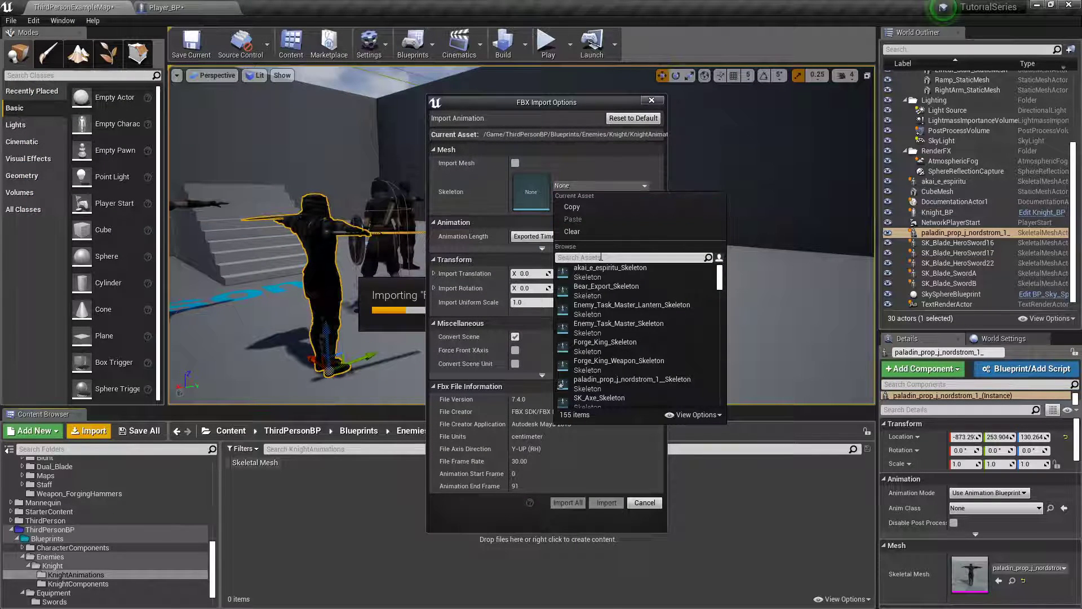
{"action": "left_click", "coordinate": [593, 385]}
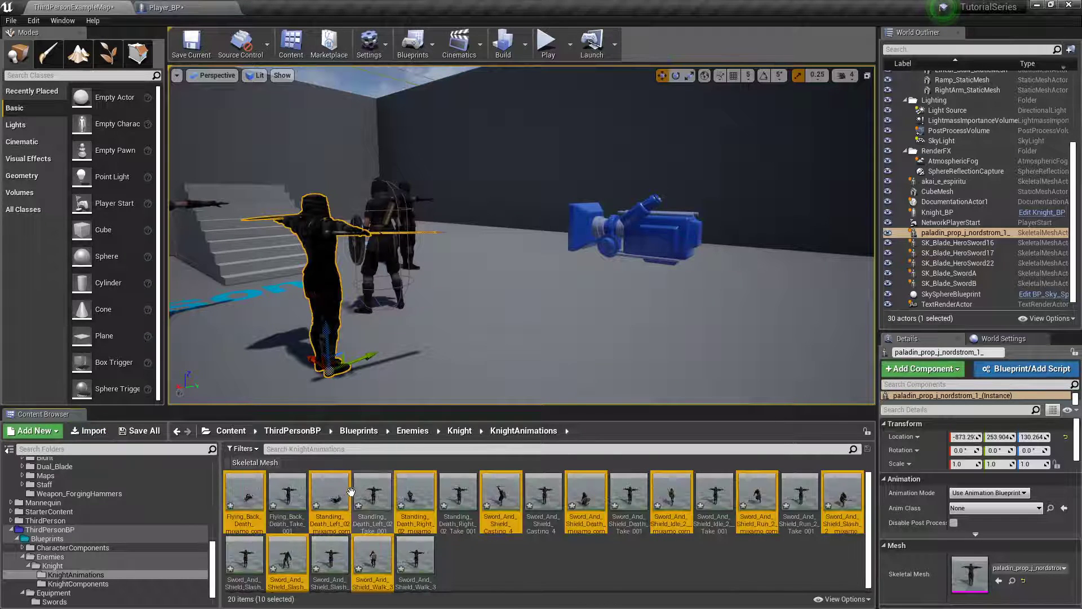
Preview the imported Flying_Back_Death_mixamo_com animation, close its editor, and look over the characters in the level.
{"action": "double_click", "coordinate": [248, 495]}
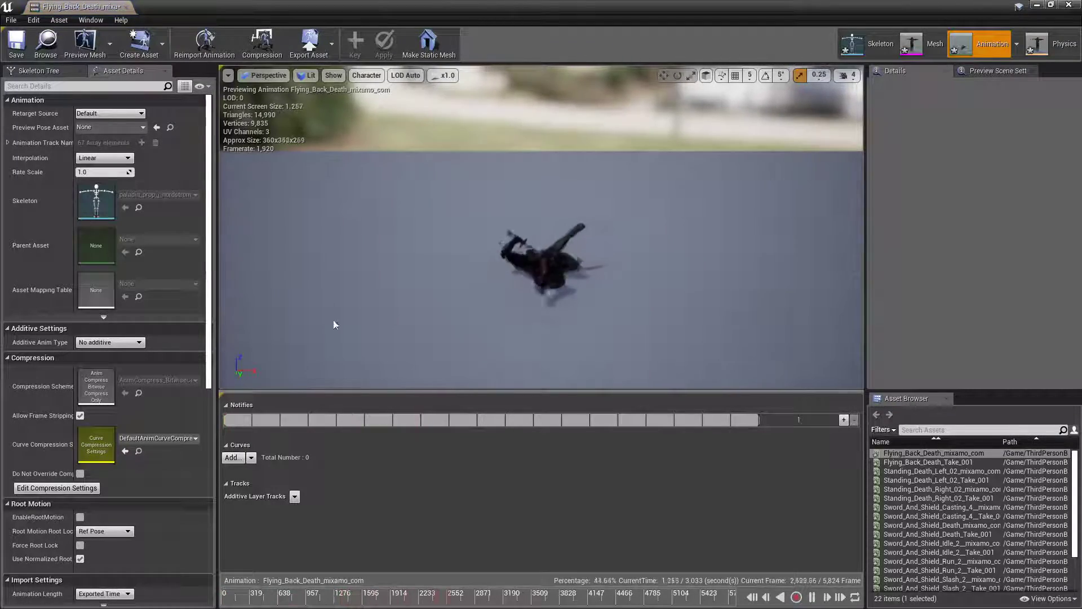
{"action": "left_click", "coordinate": [125, 7]}
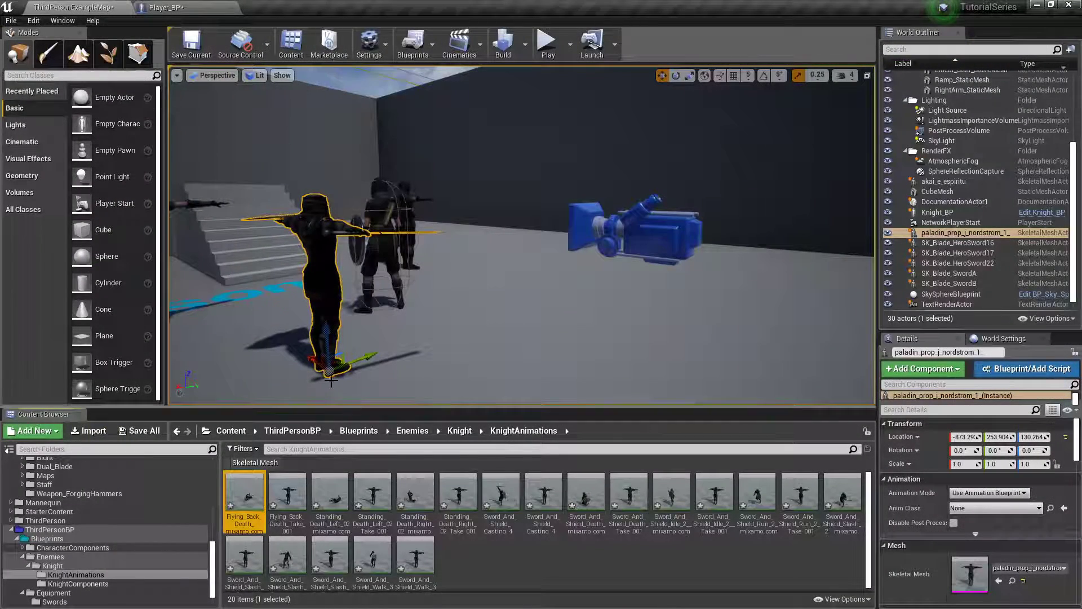
{"action": "left_click", "coordinate": [498, 558]}
{"action": "right_click_drag", "start_coordinate": [477, 317], "coordinate": [394, 318]}
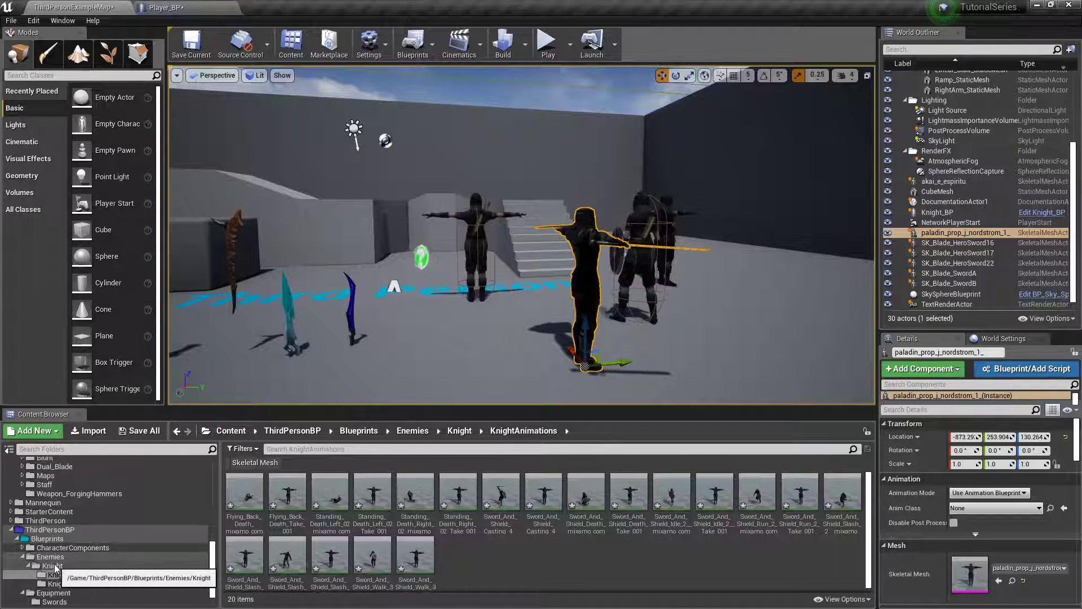
Open Knight_BP from the Knight folder and set its Mesh component's skeletal mesh to paladin_prop_j_nordstrom_1_.
{"action": "left_click", "coordinate": [83, 565]}
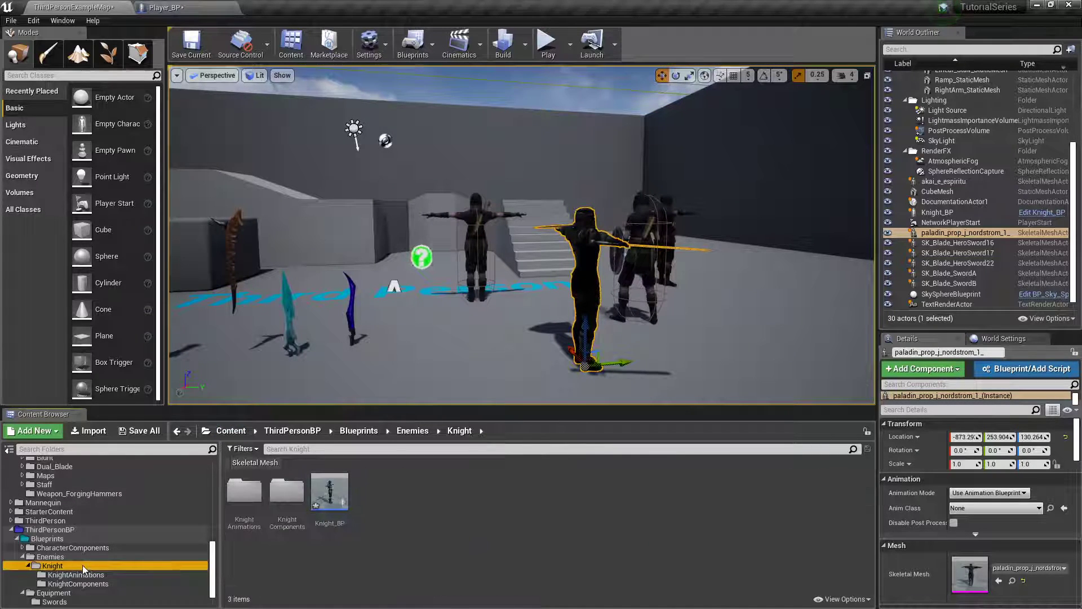
{"action": "double_click", "coordinate": [329, 493]}
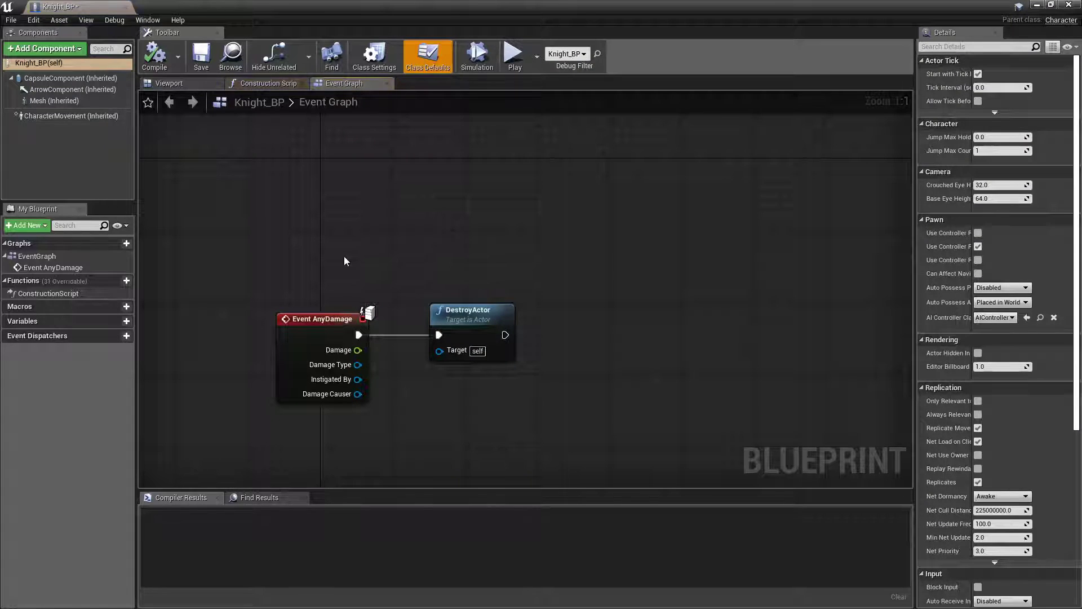
{"action": "left_click", "coordinate": [169, 83]}
{"action": "left_click", "coordinate": [54, 100]}
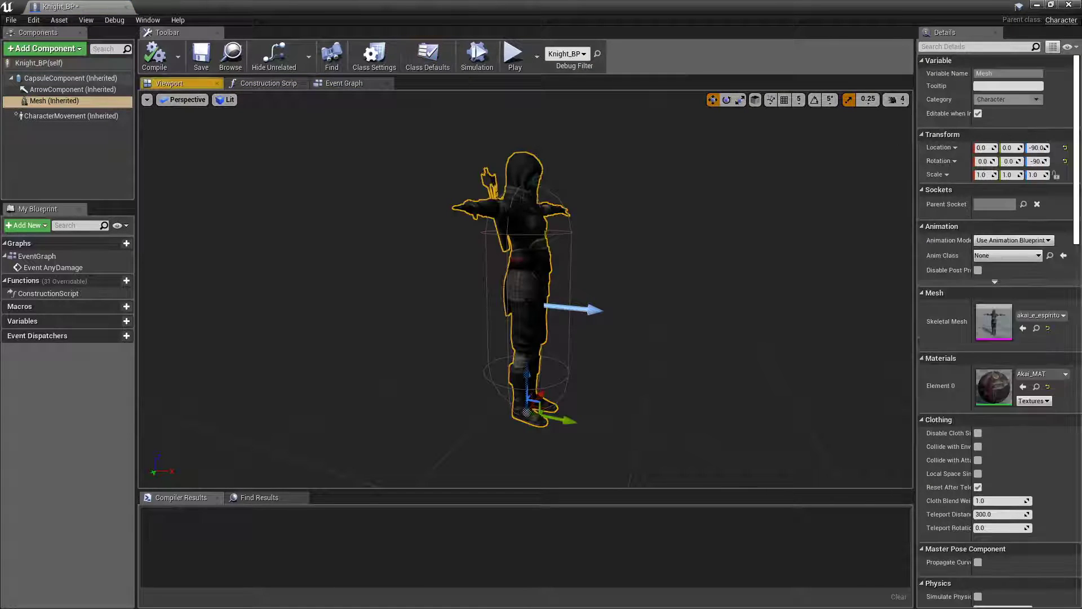
{"action": "left_click", "coordinate": [1040, 315]}
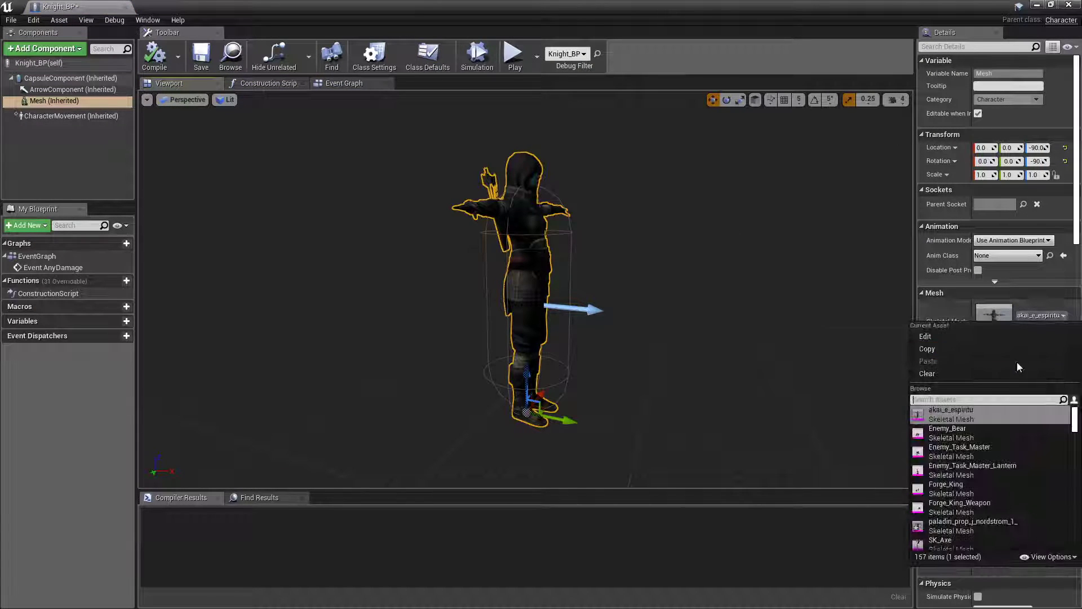
{"action": "left_click", "coordinate": [959, 525]}
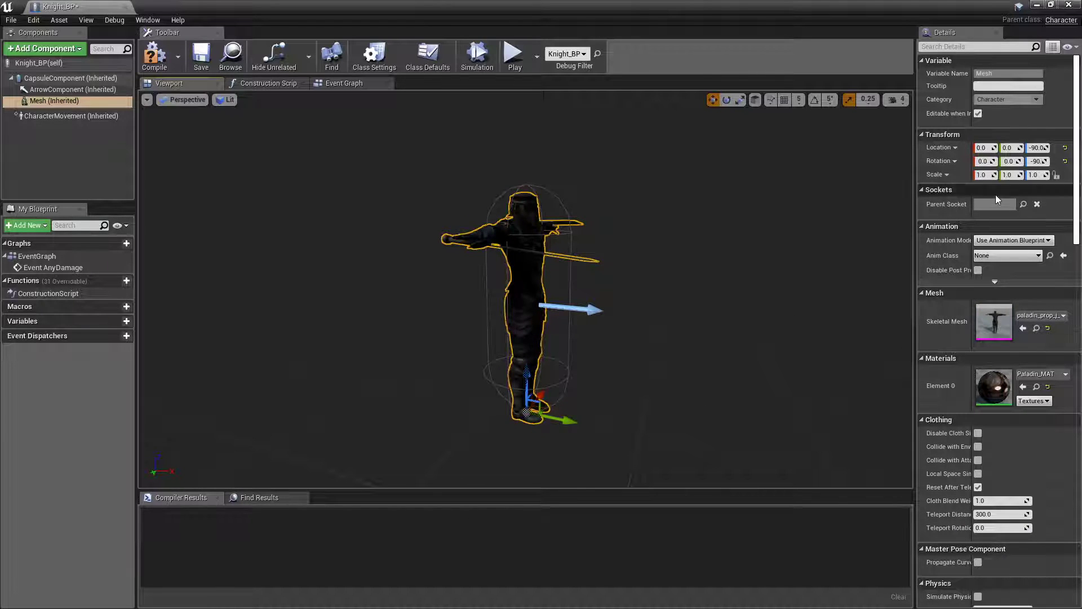
Scale the Knight_BP mesh to 1.1 on all three axes and compile the blueprint.
{"action": "type", "text": "1.1"}
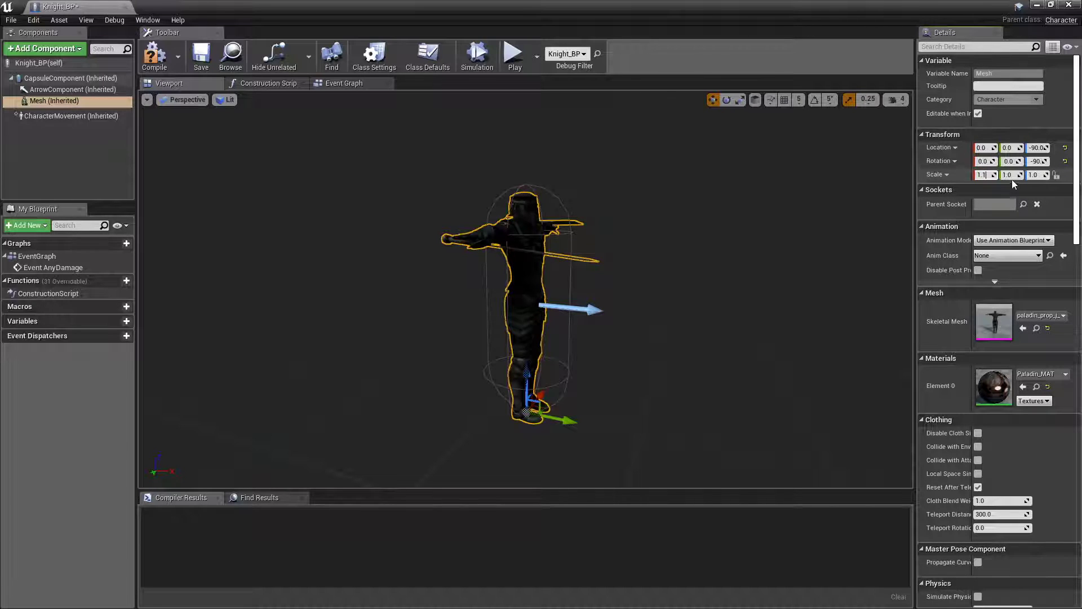
{"action": "key", "text": "Tab"}
{"action": "type", "text": "1.1"}
{"action": "key", "text": "Tab"}
{"action": "type", "text": "1.1"}
{"action": "key", "text": "Return"}
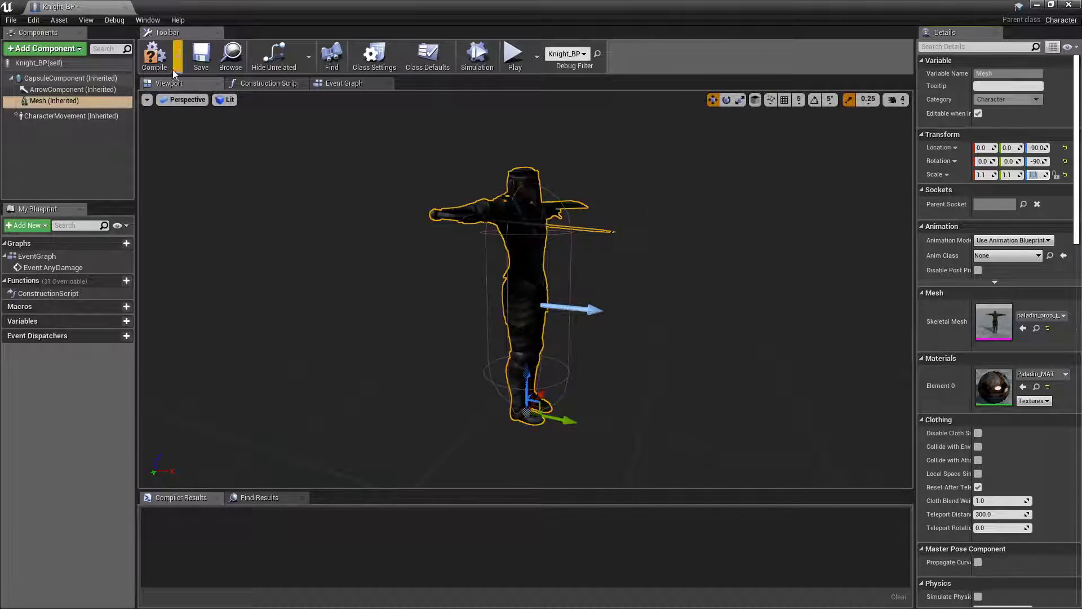
{"action": "left_click", "coordinate": [154, 54]}
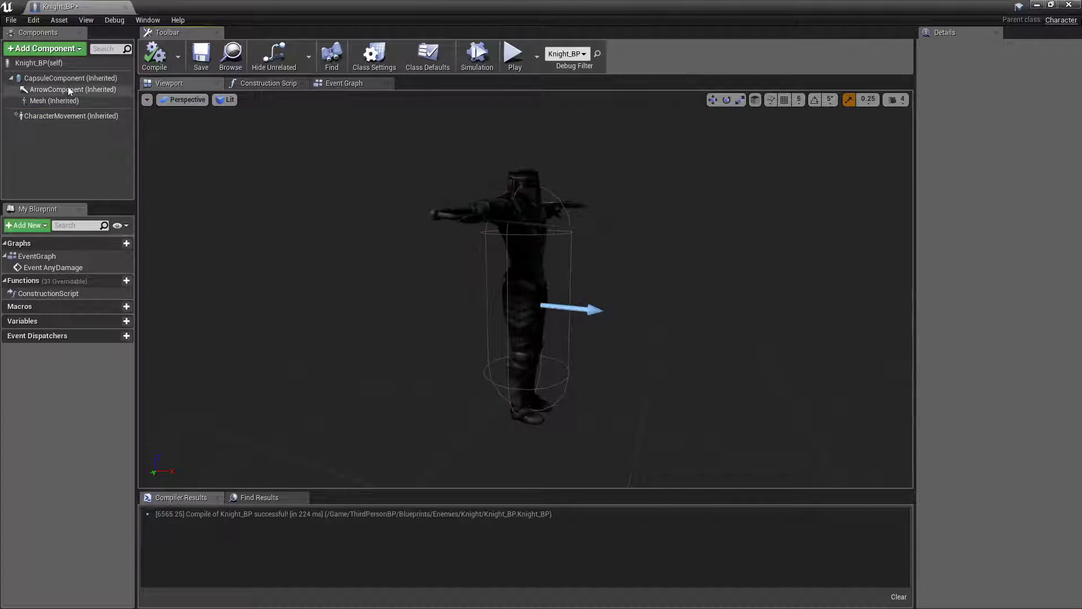
{"action": "left_click", "coordinate": [54, 101]}
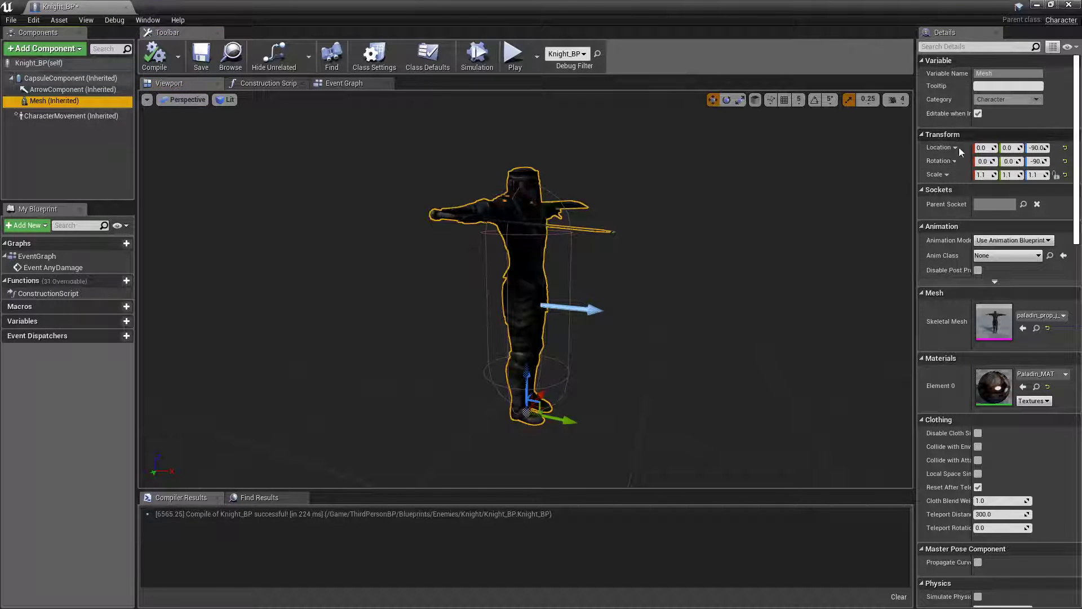
Dock the Knight_BP editor alongside the other open editors and return to the level to look over the resized knight.
{"action": "left_click", "coordinate": [65, 11]}
{"action": "left_click_drag", "start_coordinate": [65, 11], "coordinate": [279, 12]}
{"action": "left_click", "coordinate": [76, 8]}
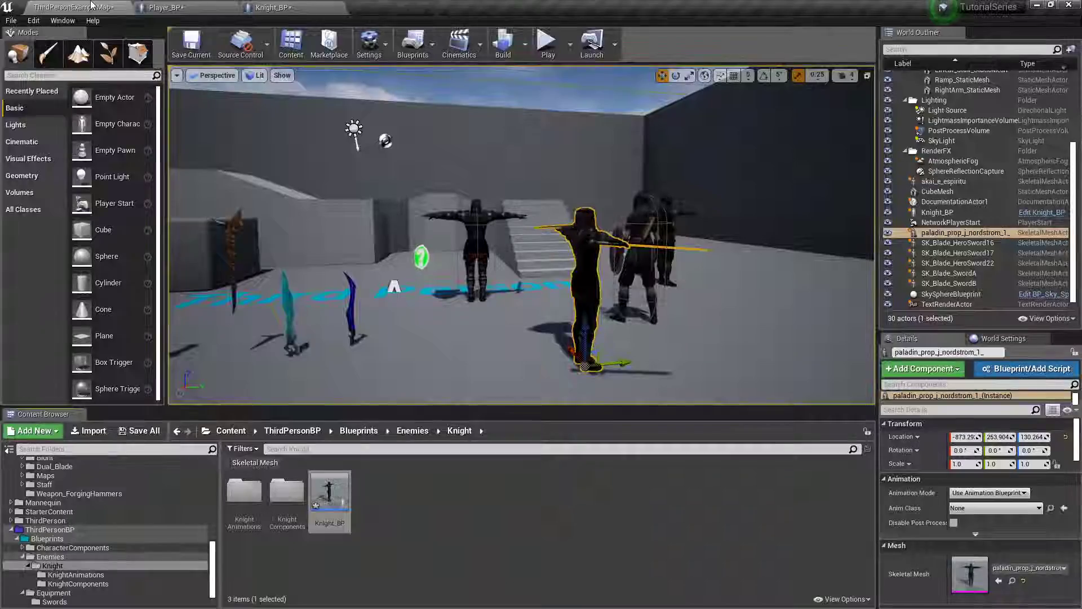
{"action": "key", "text": "w"}
{"action": "right_click_drag", "start_coordinate": [507, 226], "coordinate": [659, 225]}
{"action": "key", "text": "w"}
{"action": "key", "text": "a"}
{"action": "key", "text": "s"}
{"action": "right_click_drag", "start_coordinate": [508, 186], "coordinate": [409, 198]}
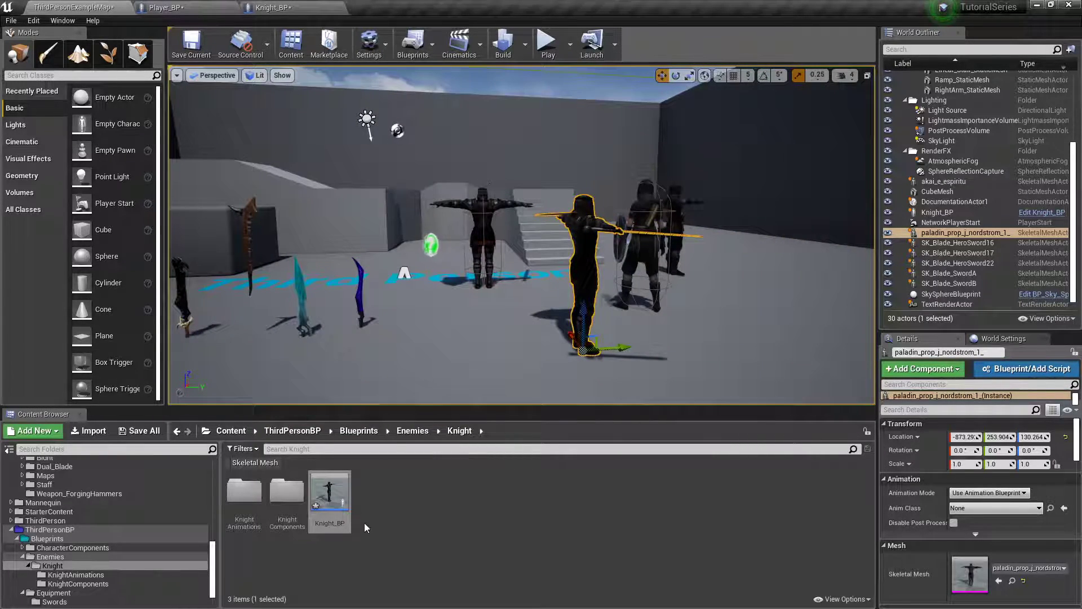
Create an Animation Blueprint named KnightAnim_BP in the Knight folder, targeting paladin_prop_j_nordstrom_1__Skeleton.
{"action": "left_click", "coordinate": [374, 496]}
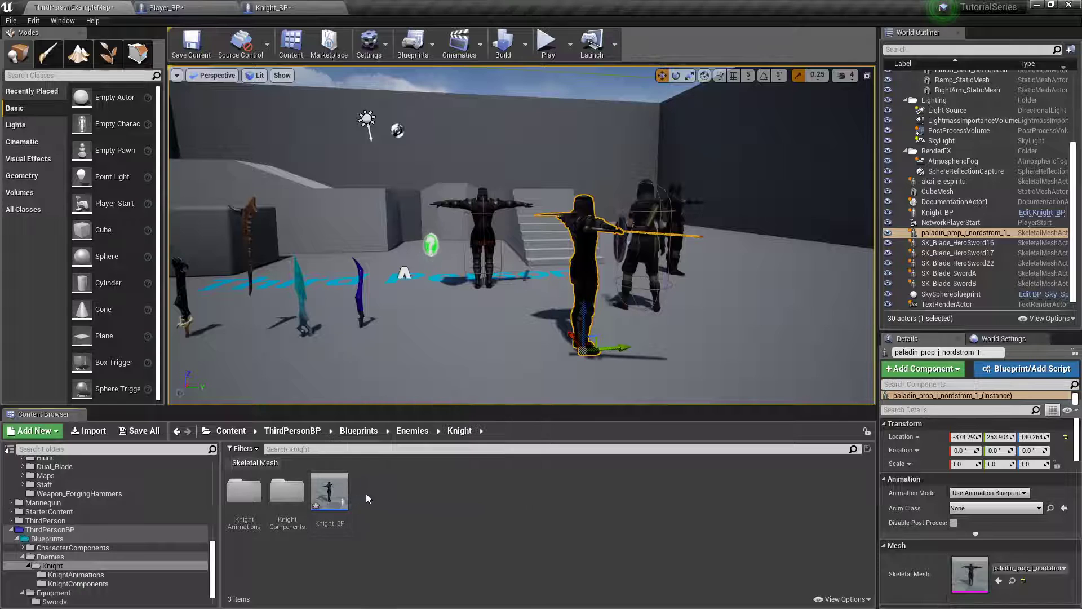
{"action": "right_click", "coordinate": [366, 494]}
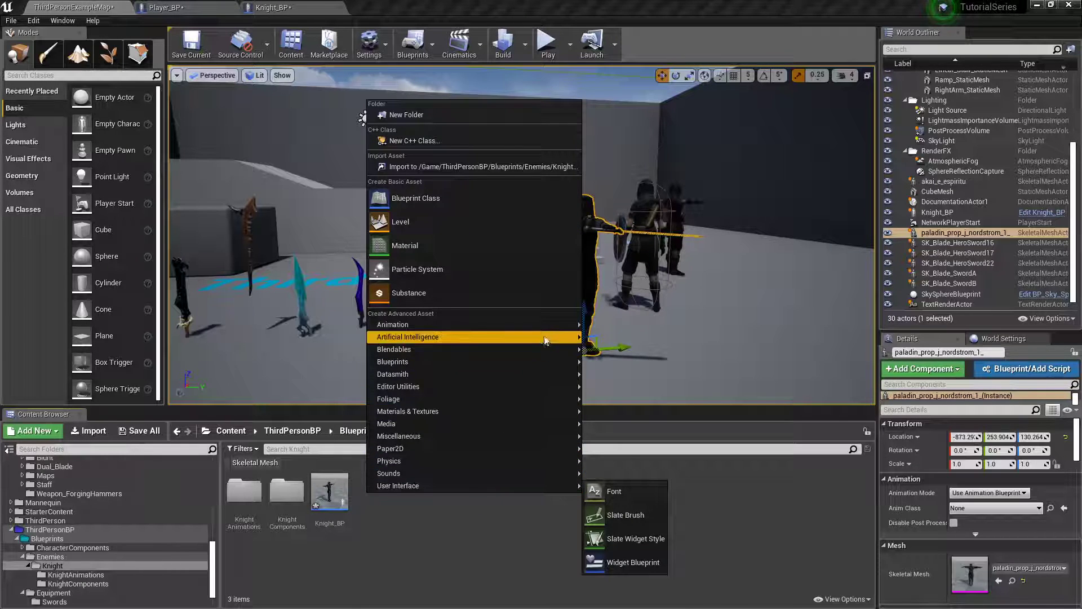
{"action": "mouse_move", "coordinate": [547, 327]}
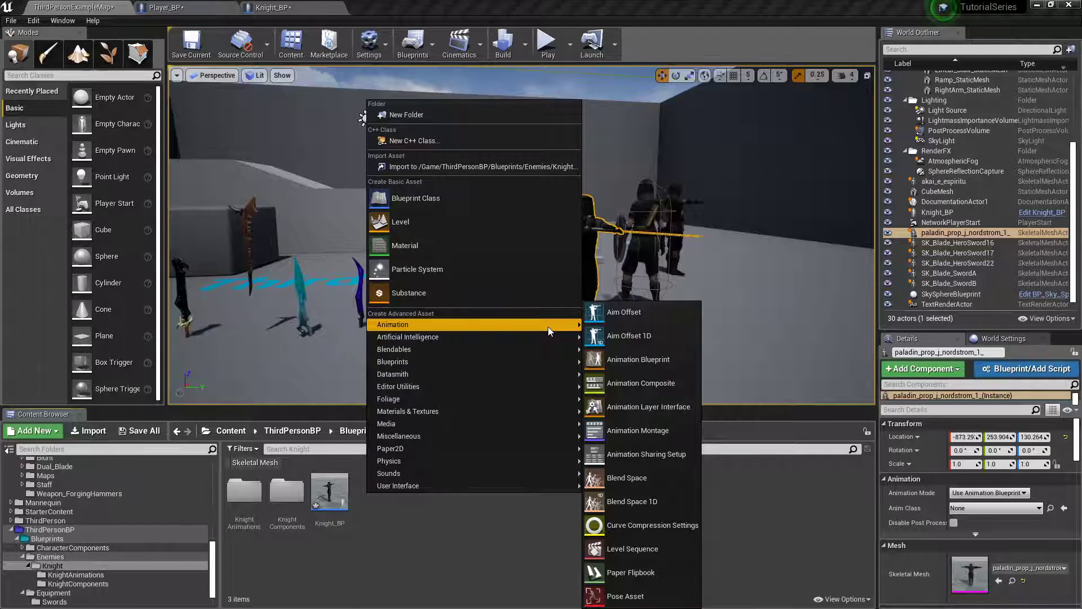
{"action": "left_click", "coordinate": [650, 359]}
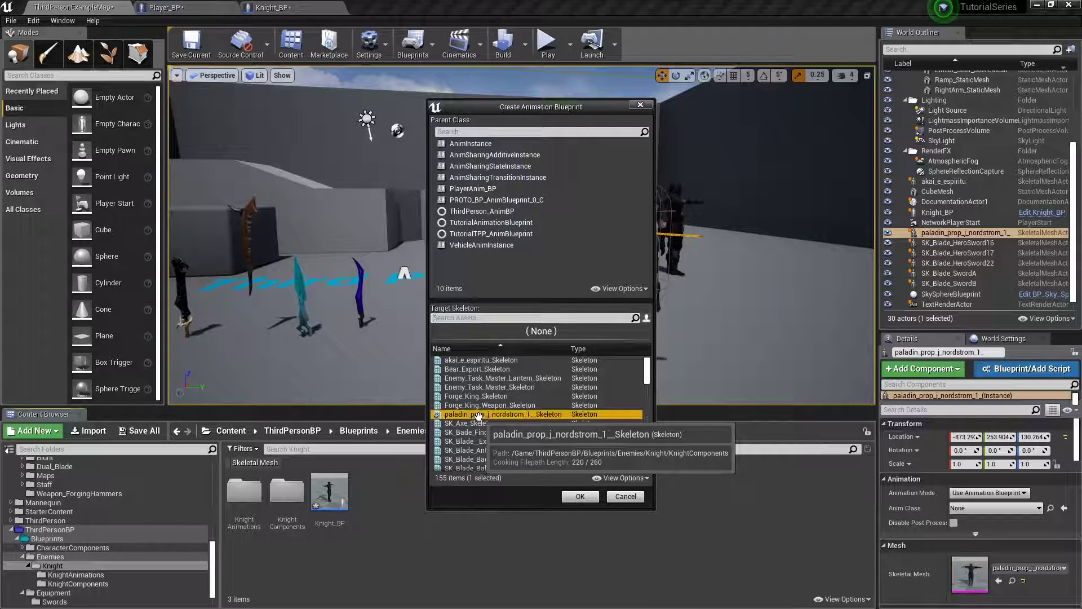
{"action": "left_click", "coordinate": [499, 414]}
{"action": "left_click", "coordinate": [580, 496]}
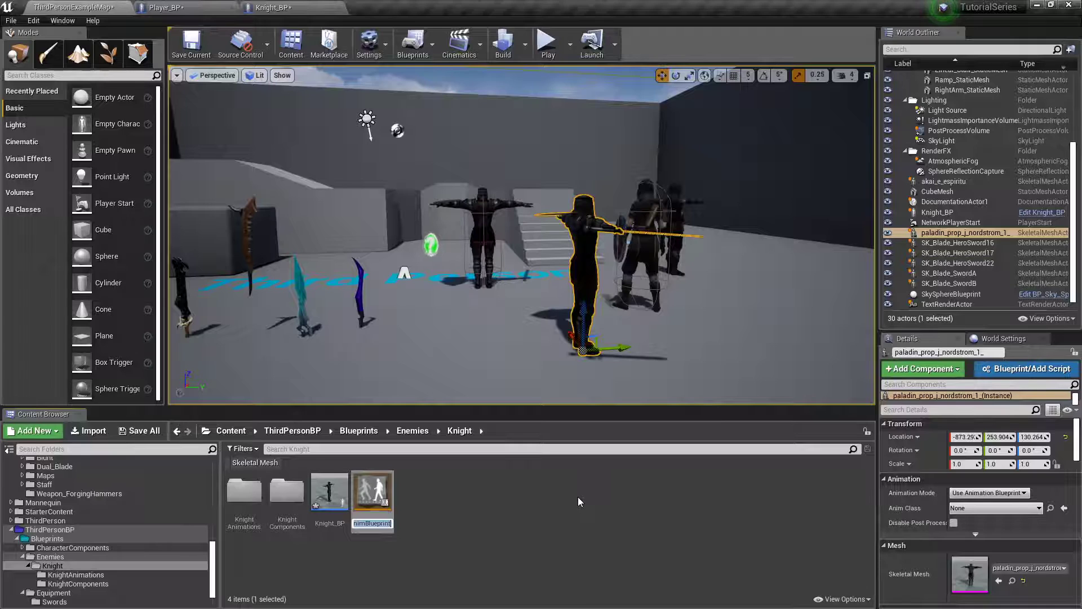
{"action": "type", "text": "KnightAn"}
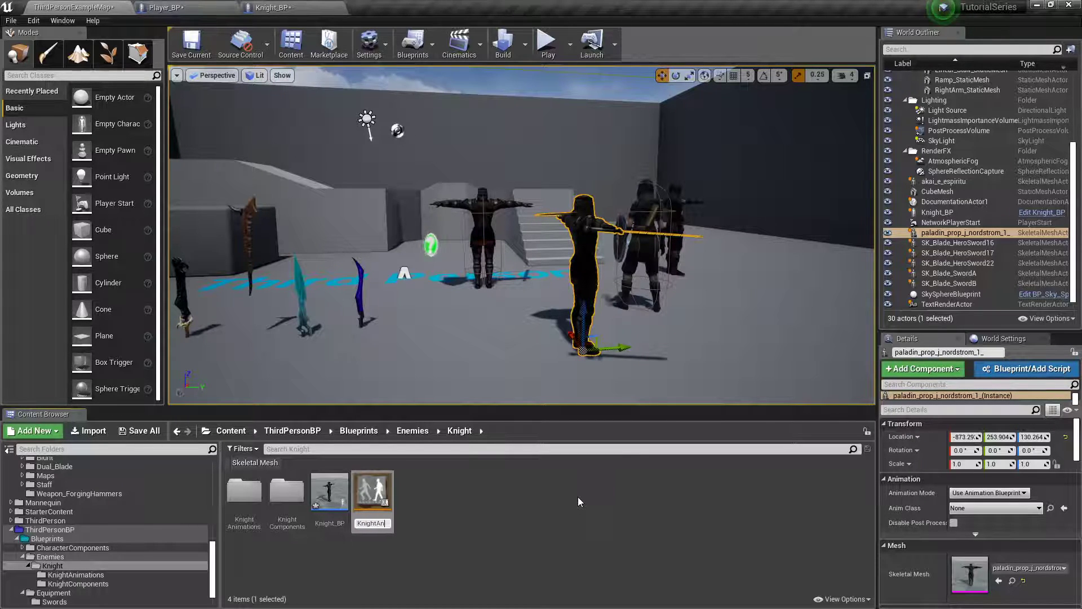
{"action": "type", "text": "im_BP"}
{"action": "key", "text": "Return"}
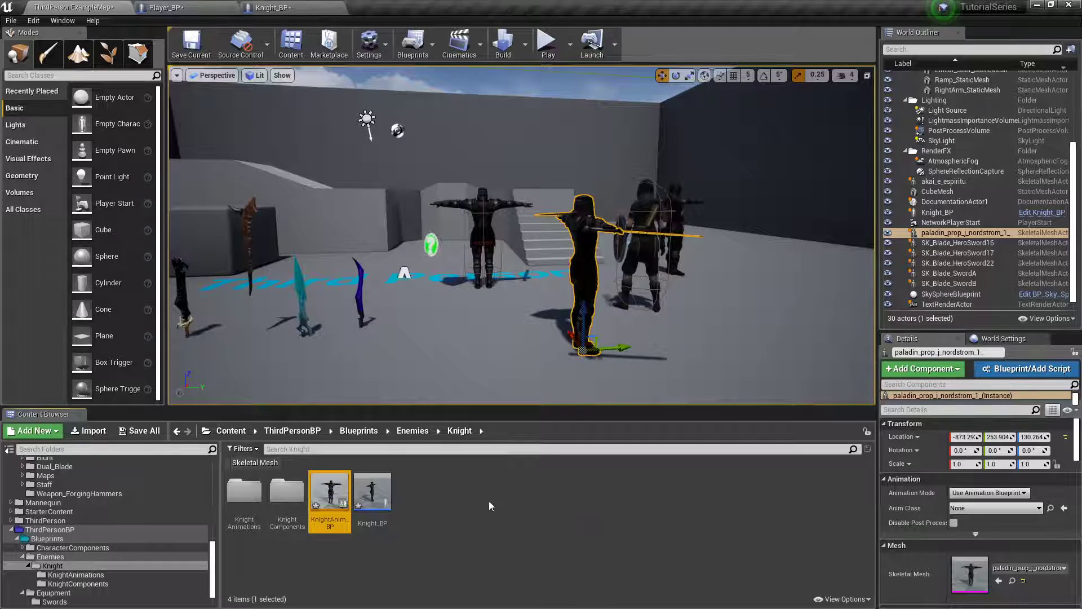
Create a Blend Space 1D named Locomotion in the Knight folder, based on paladin_prop_j_nordstrom_1__Skeleton.
{"action": "right_click", "coordinate": [422, 497]}
{"action": "mouse_move", "coordinate": [457, 325]}
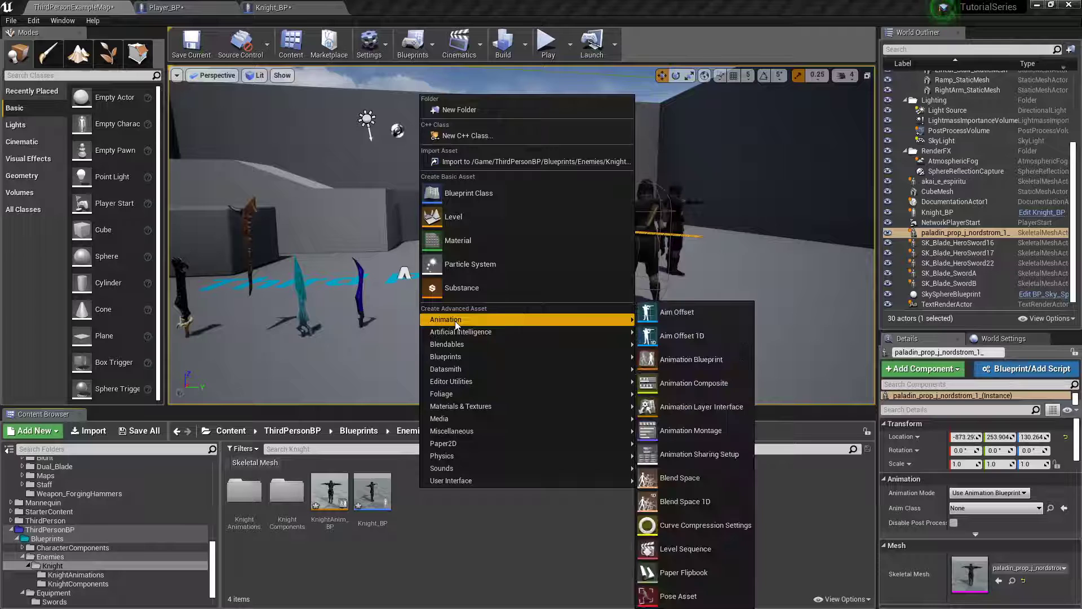
{"action": "left_click", "coordinate": [706, 502]}
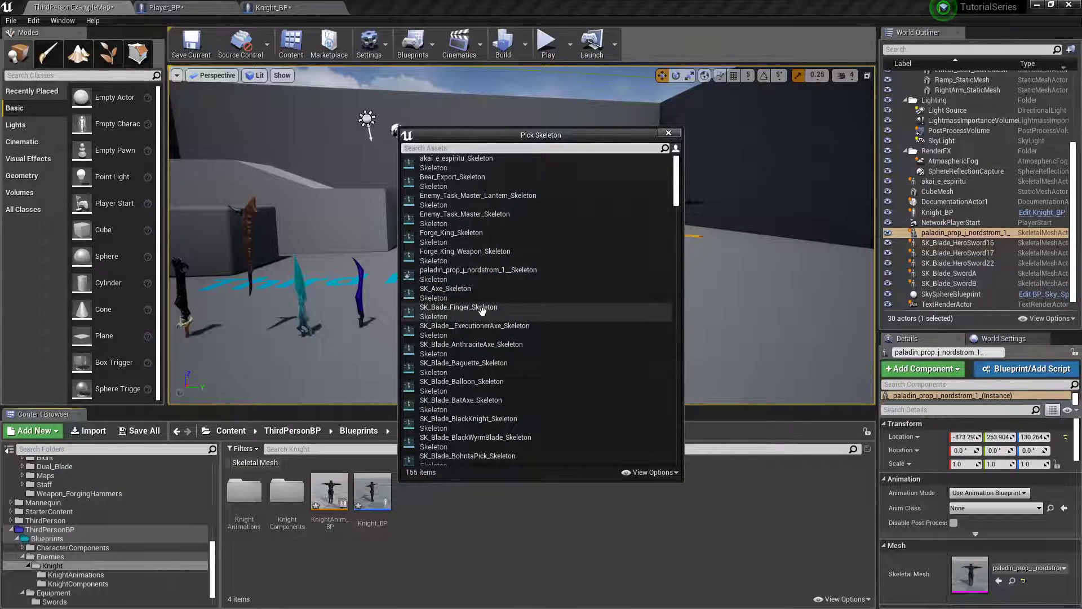
{"action": "left_click", "coordinate": [457, 275]}
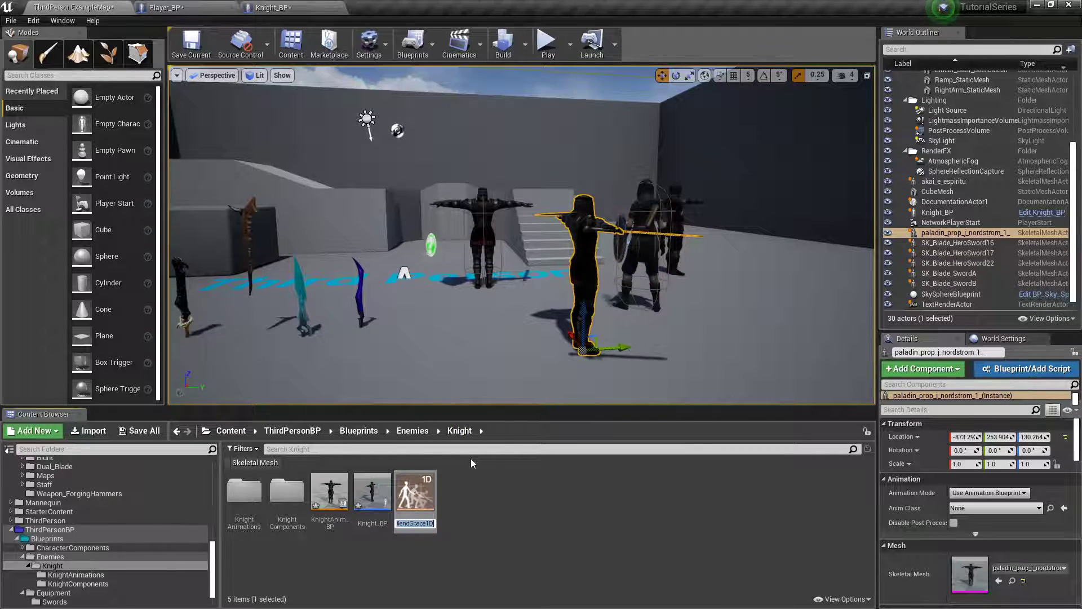
{"action": "type", "text": "Locomotion"}
{"action": "key", "text": "Return"}
Open Locomotion and place Sword_And_Shield_Idle_2__mixamo_com at 0 and Sword_And_Shield_Walk_3__mixamo_com on the second and third grid points.
{"action": "double_click", "coordinate": [423, 486]}
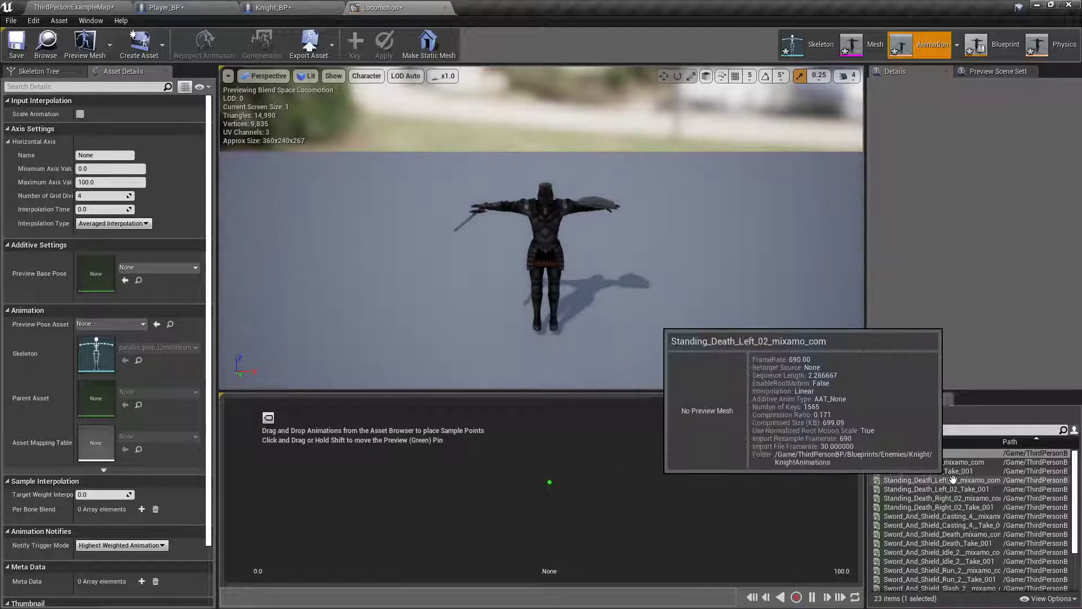
{"action": "scroll", "coordinate": [950, 496], "scroll_direction": "down", "scroll_amount": 3}
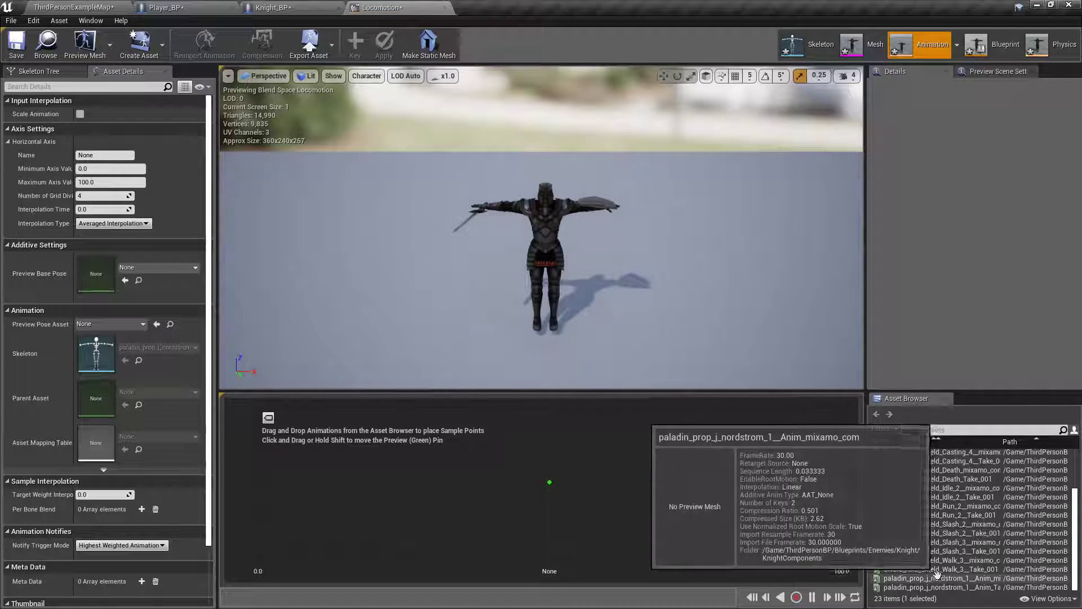
{"action": "scroll", "coordinate": [965, 499], "scroll_direction": "up", "scroll_amount": 1}
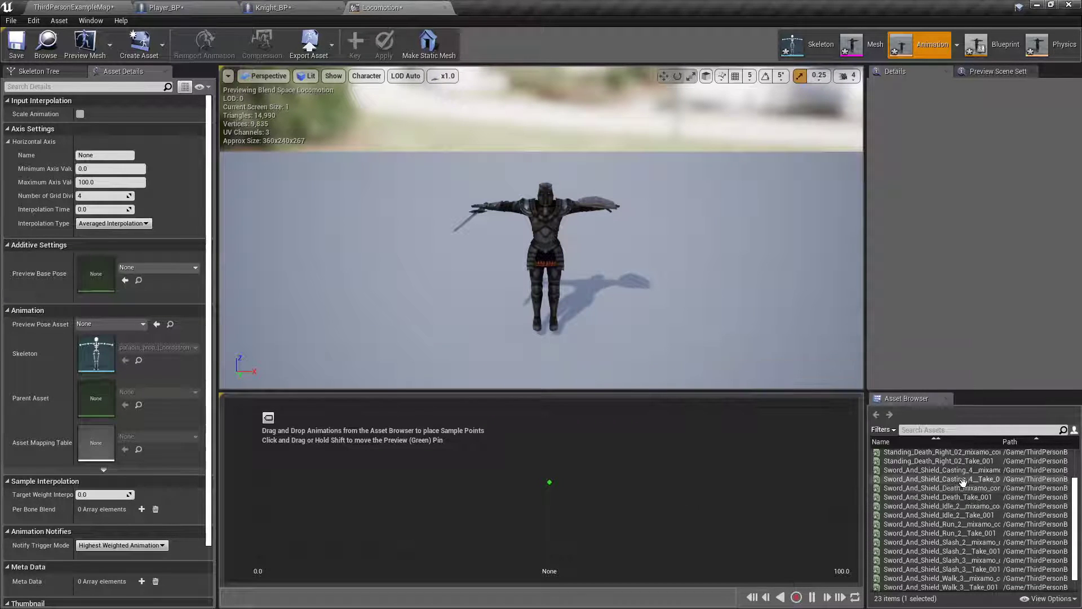
{"action": "left_click_drag", "start_coordinate": [936, 505], "coordinate": [296, 485]}
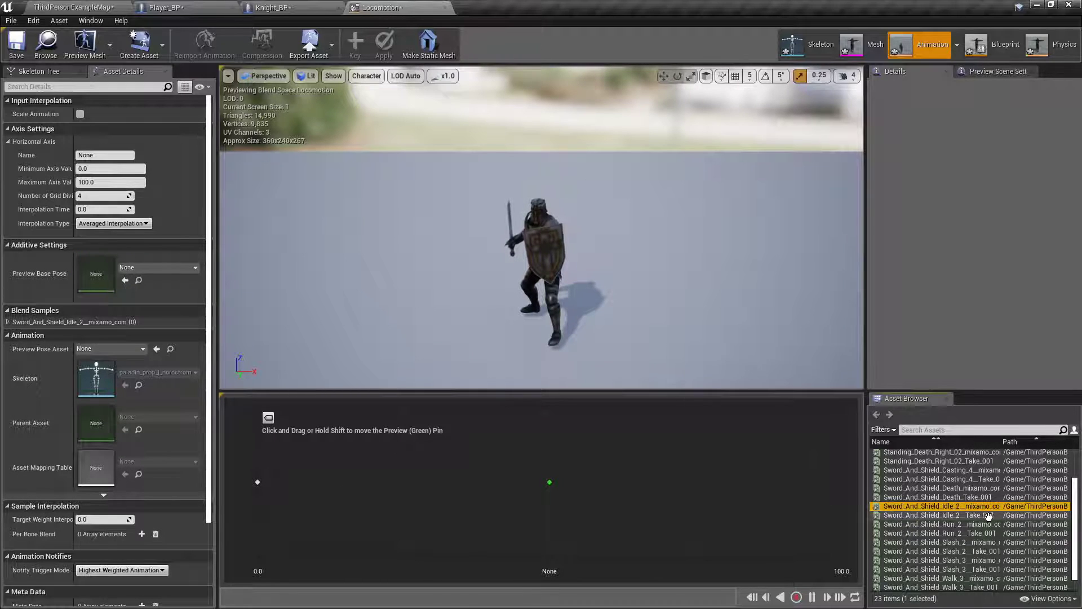
{"action": "scroll", "coordinate": [984, 515], "scroll_direction": "down", "scroll_amount": 1}
{"action": "left_click_drag", "start_coordinate": [985, 559], "coordinate": [423, 481]}
{"action": "left_click_drag", "start_coordinate": [550, 482], "coordinate": [335, 482]}
{"action": "left_click_drag", "start_coordinate": [953, 560], "coordinate": [550, 482]}
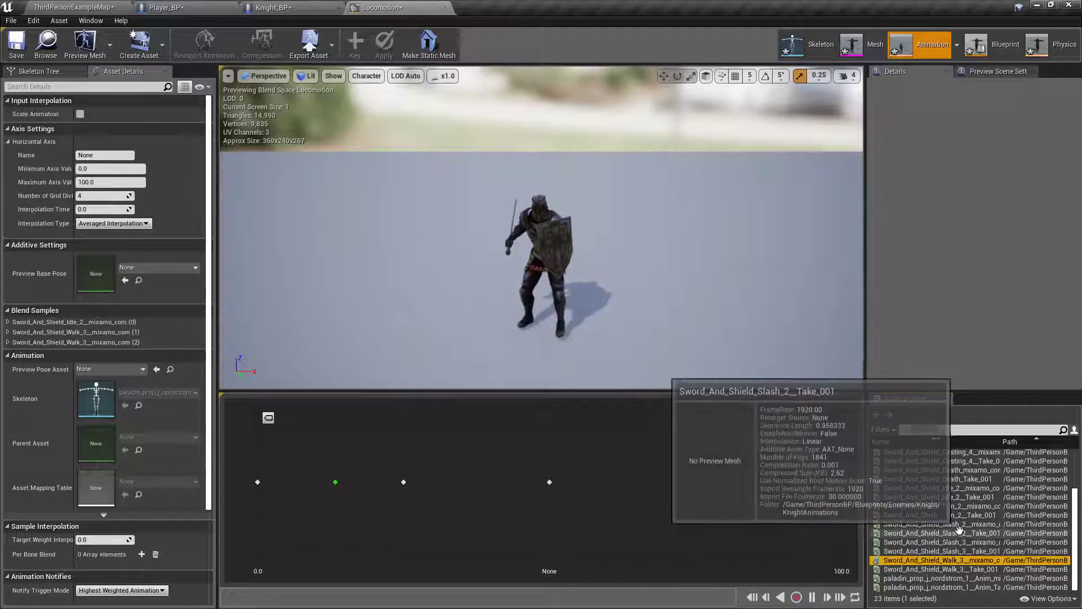
Assign Sword_And_Shield_Run_2__mixamo_com to the last three grid points, and name the horizontal axis Speed with a maximum of 400.
{"action": "left_click_drag", "start_coordinate": [972, 507], "coordinate": [559, 495]}
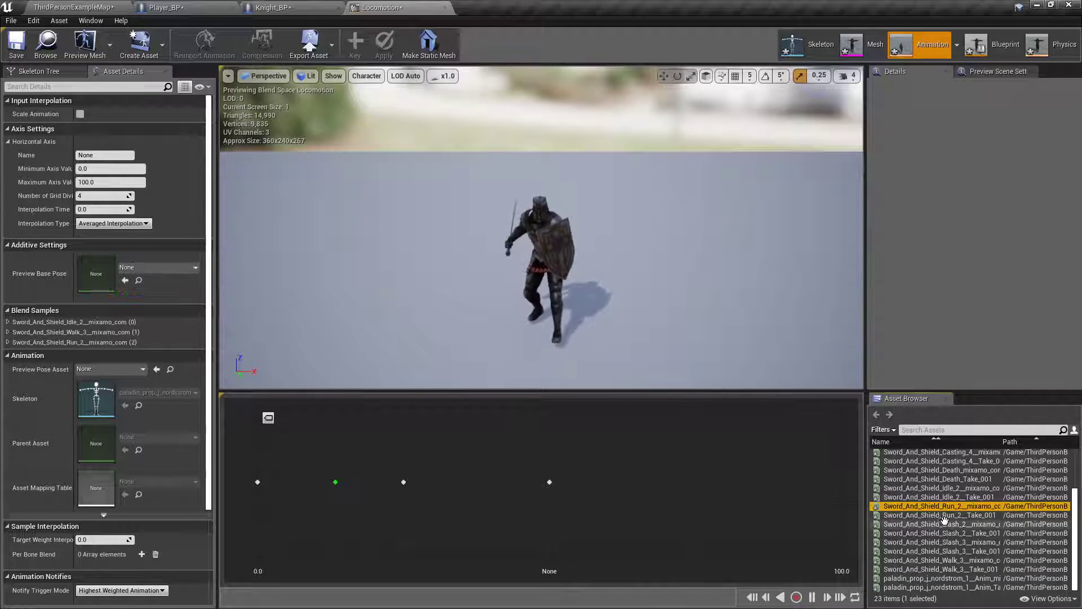
{"action": "left_click_drag", "start_coordinate": [937, 507], "coordinate": [696, 482]}
{"action": "left_click_drag", "start_coordinate": [950, 506], "coordinate": [842, 482]}
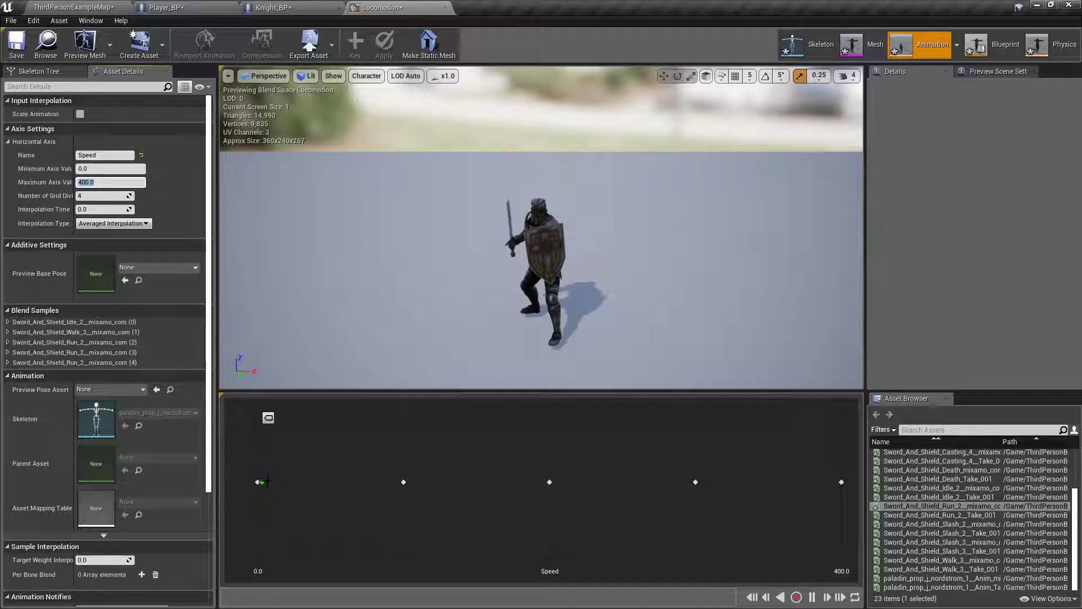
{"action": "mouse_move", "coordinate": [262, 482]}
{"action": "left_mouse_down"}
{"action": "mouse_move", "coordinate": [537, 482]}
{"action": "mouse_move", "coordinate": [258, 482]}
{"action": "left_mouse_up"}
Open KnightAnim_BP, add a new state machine to its AnimGraph, and connect it to the Output Pose result.
{"action": "left_click", "coordinate": [47, 40]}
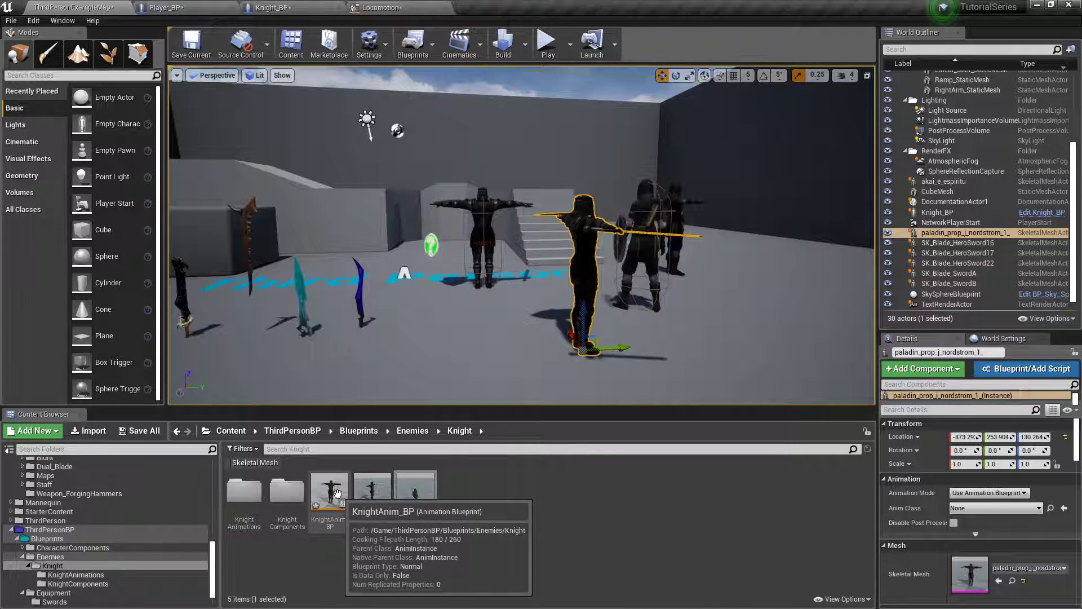
{"action": "double_click", "coordinate": [332, 491]}
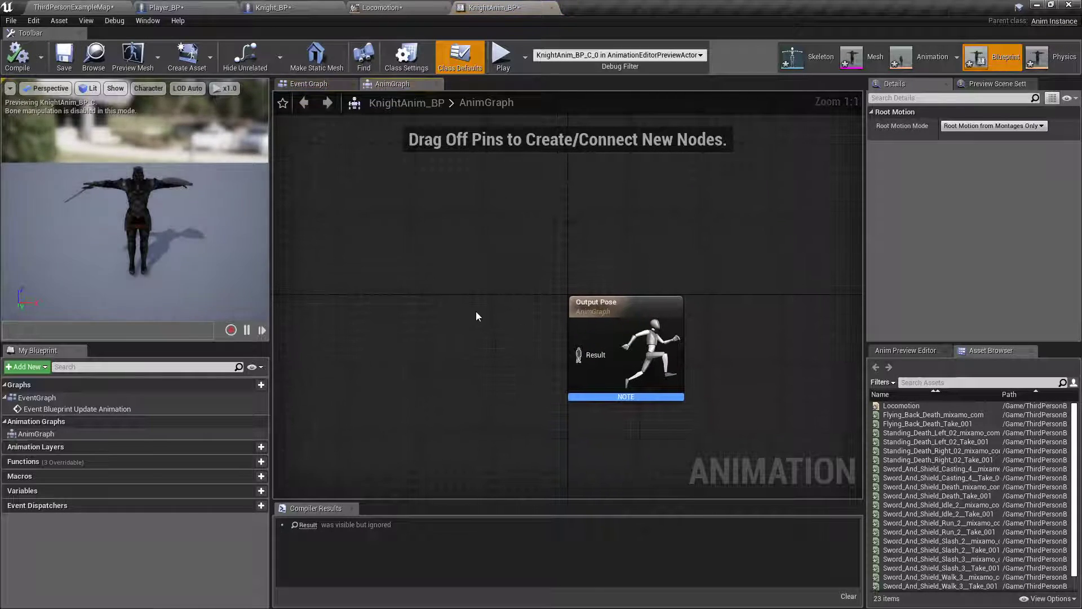
{"action": "right_click", "coordinate": [478, 308]}
{"action": "type", "text": "state mach"}
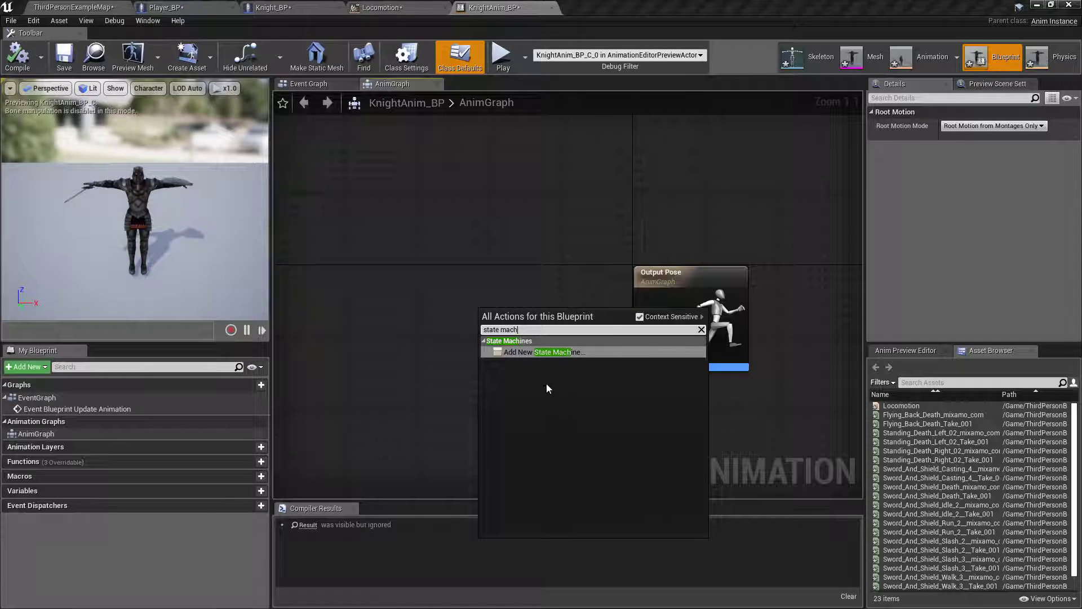
{"action": "left_click", "coordinate": [543, 352]}
{"action": "left_click_drag", "start_coordinate": [539, 326], "coordinate": [643, 326]}
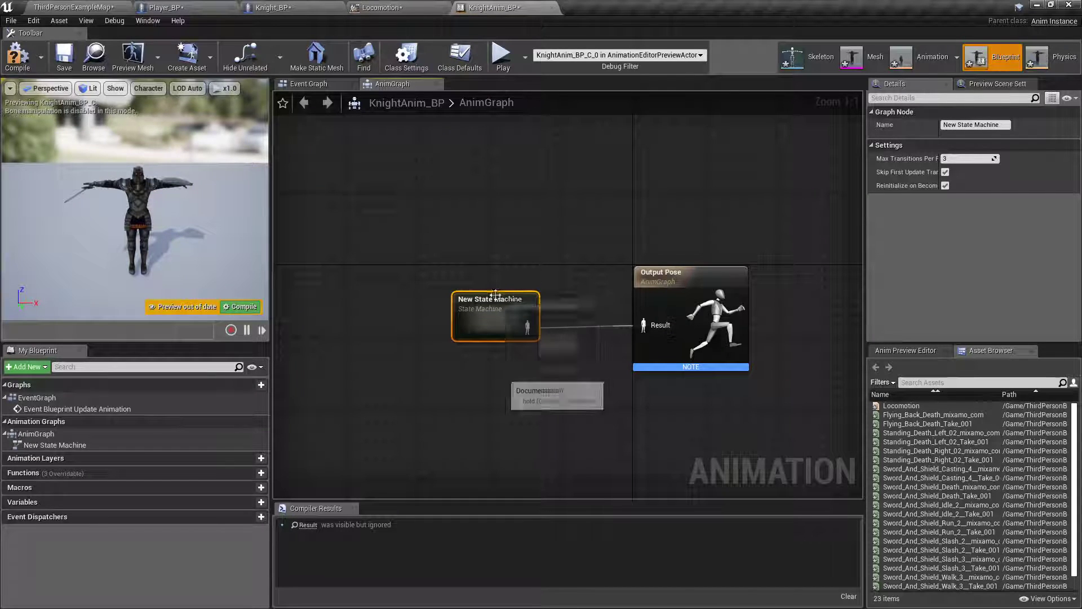
Inside the new state machine, add a state named Init connected from Entry.
{"action": "double_click", "coordinate": [495, 310]}
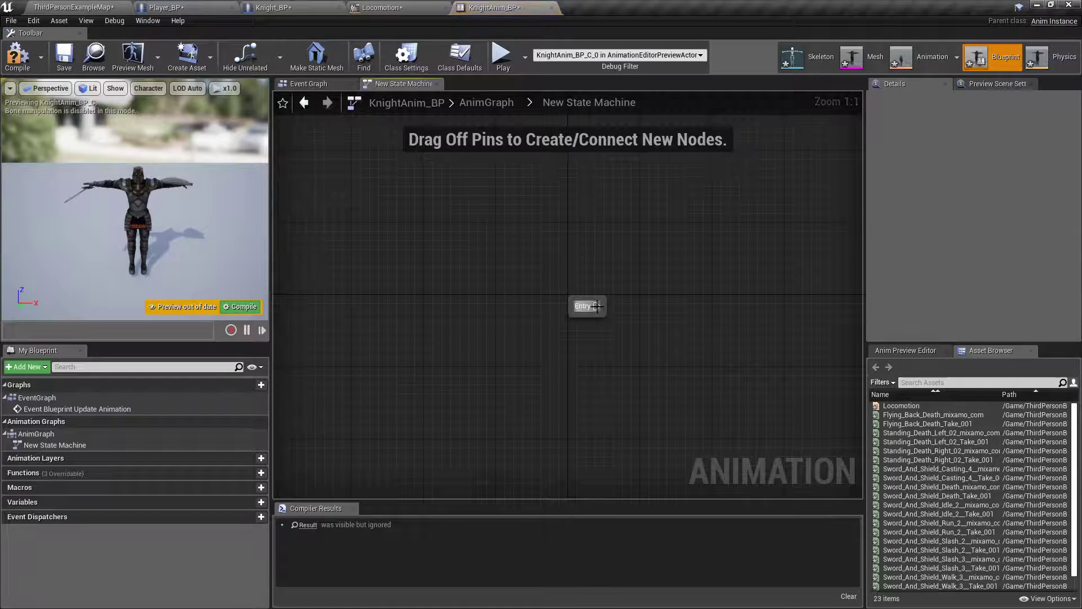
{"action": "left_click_drag", "start_coordinate": [678, 305], "coordinate": [681, 305]}
{"action": "left_click", "coordinate": [715, 333]}
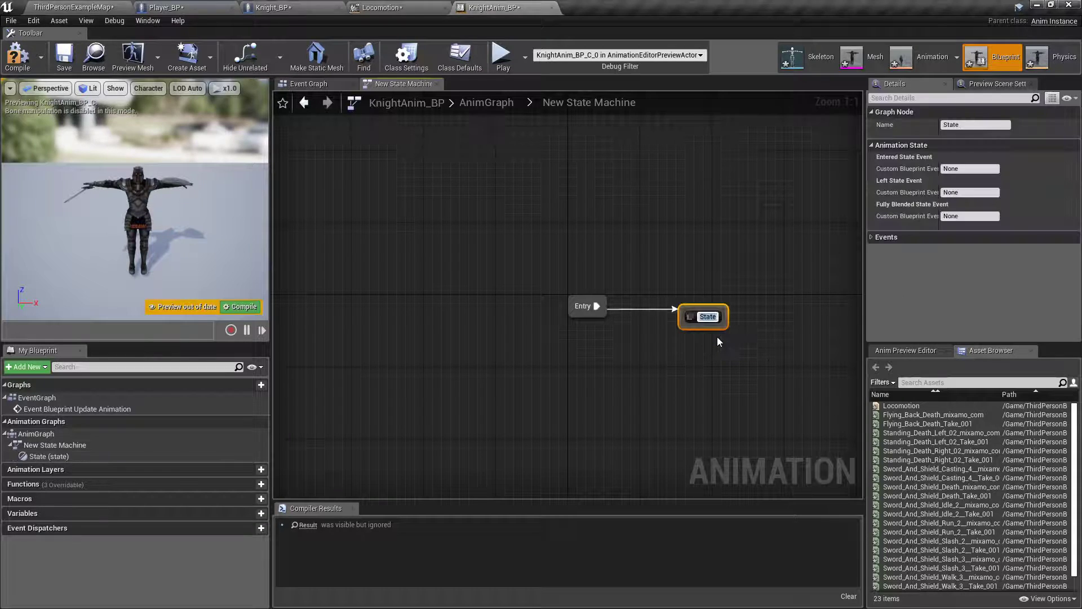
{"action": "type", "text": "Init"}
{"action": "key", "text": "Return"}
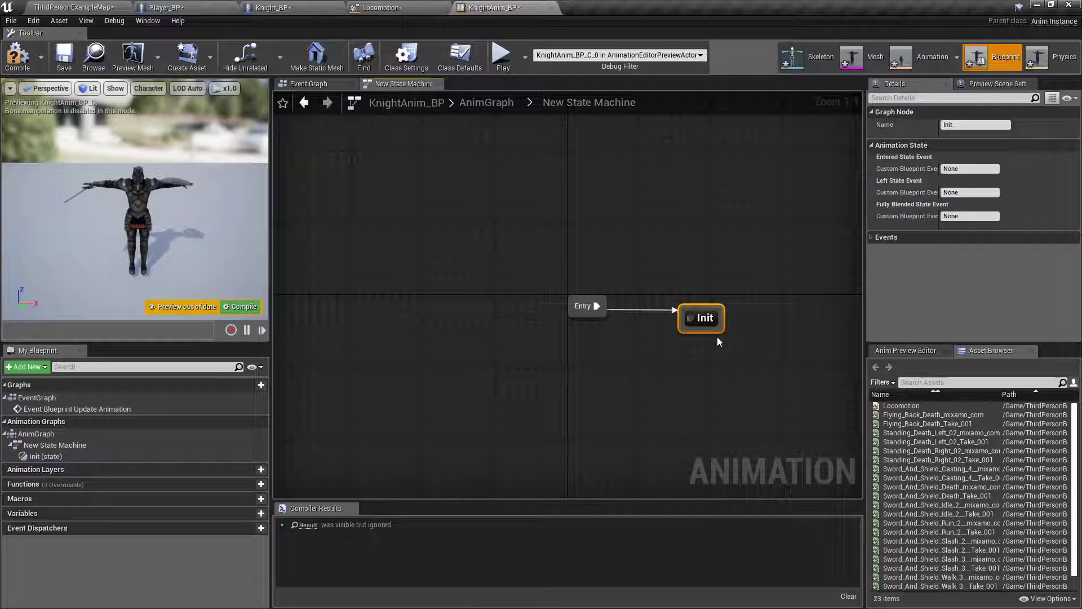
Inside the Init state, place the Locomotion blend space and connect it to the Output Animation Pose result.
{"action": "right_click_drag", "start_coordinate": [440, 164], "coordinate": [330, 163]}
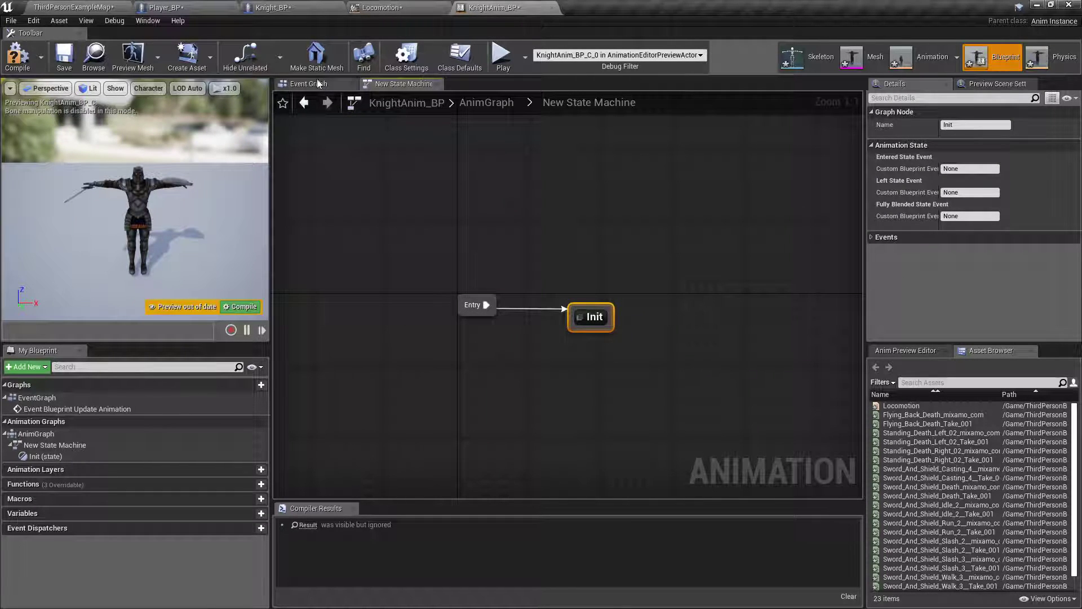
{"action": "double_click", "coordinate": [595, 316]}
{"action": "left_click_drag", "start_coordinate": [901, 405], "coordinate": [385, 288]}
{"action": "left_click_drag", "start_coordinate": [463, 321], "coordinate": [544, 321]}
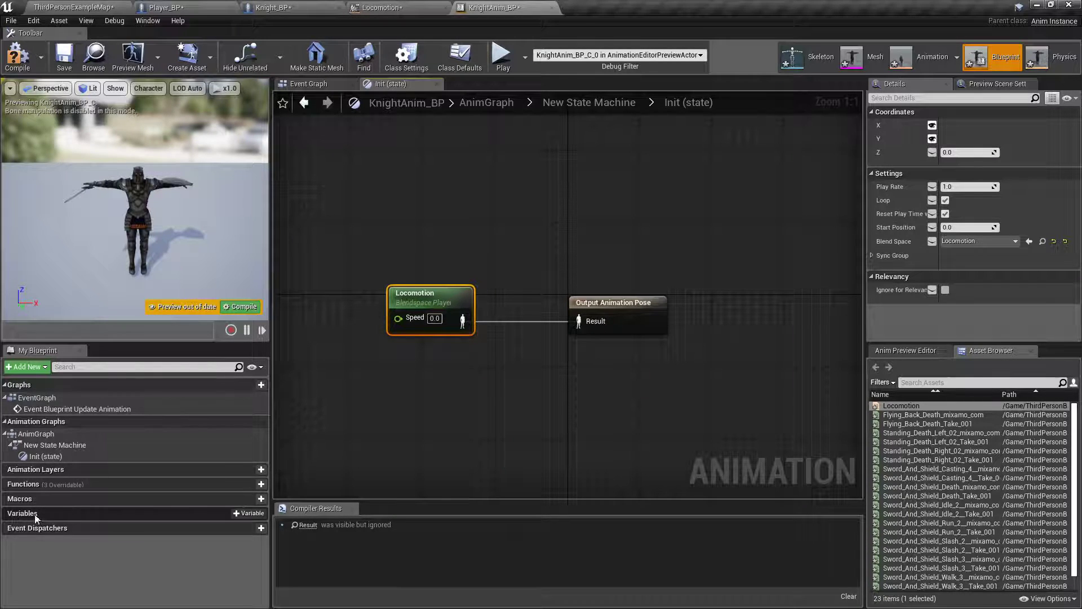
In the Event Graph, add a Sequence after Event Blueprint Update Animation and move Try Get Pawn Owner clear of it.
{"action": "left_click", "coordinate": [314, 84]}
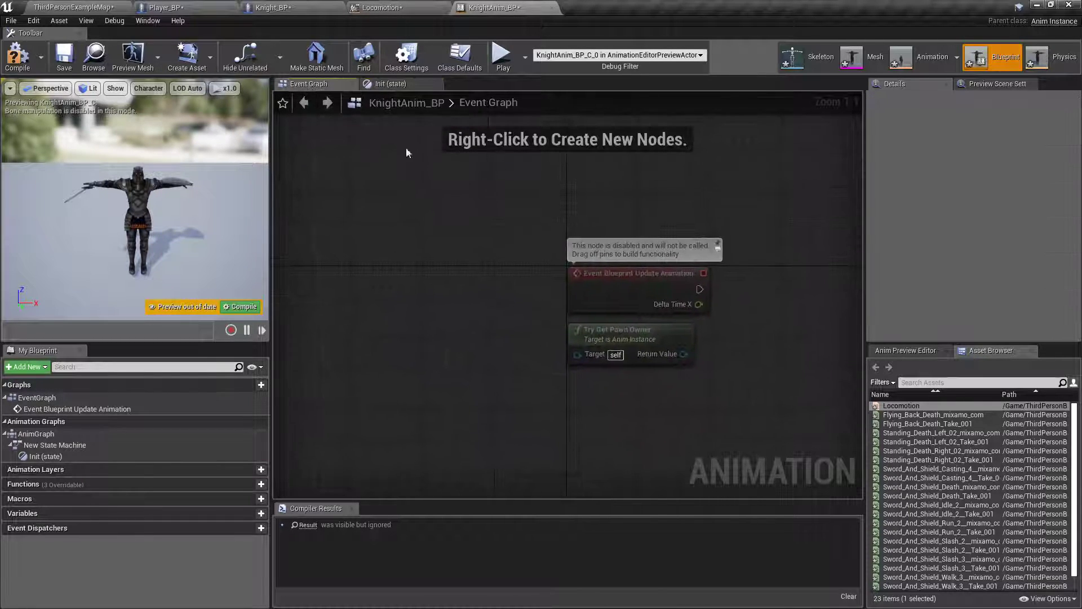
{"action": "left_click", "coordinate": [475, 283]}
{"action": "left_click_drag", "start_coordinate": [438, 291], "coordinate": [510, 276]}
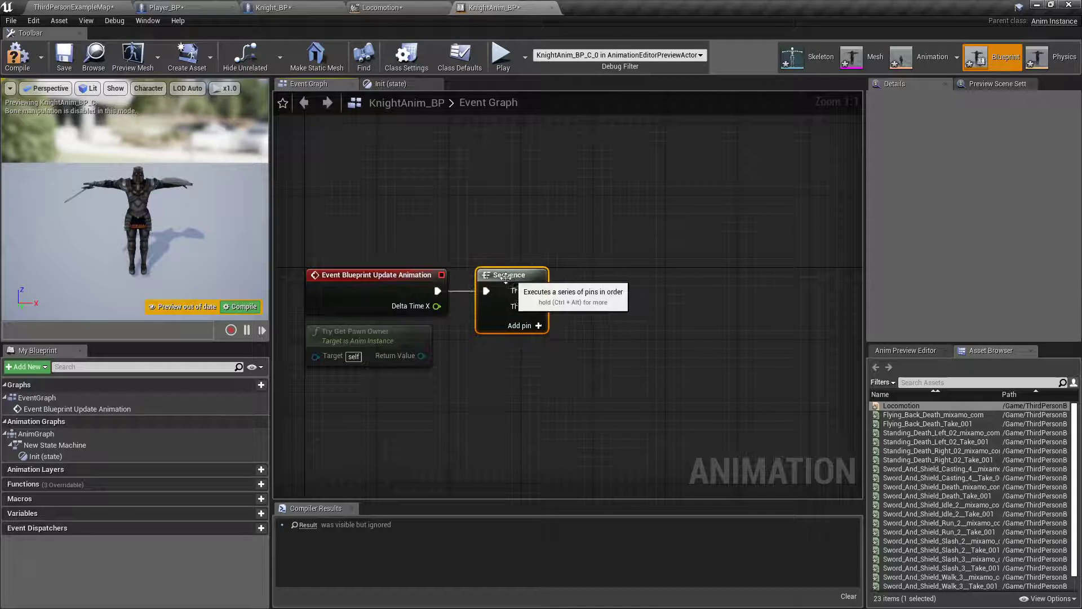
{"action": "left_click_drag", "start_coordinate": [409, 341], "coordinate": [640, 389]}
Add a Cast To Knight_BP node on the Sequence's Then 0 output, with Try Get Pawn Owner's return value as its Object.
{"action": "right_click_drag", "start_coordinate": [601, 309], "coordinate": [457, 300]}
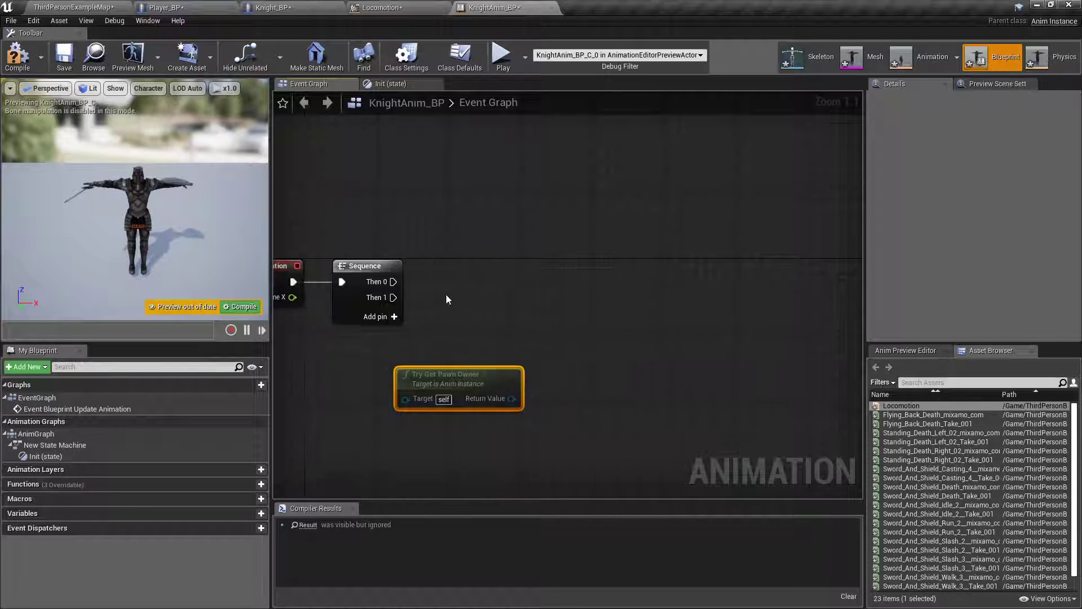
{"action": "left_click_drag", "start_coordinate": [405, 282], "coordinate": [506, 282]}
{"action": "type", "text": "cast"}
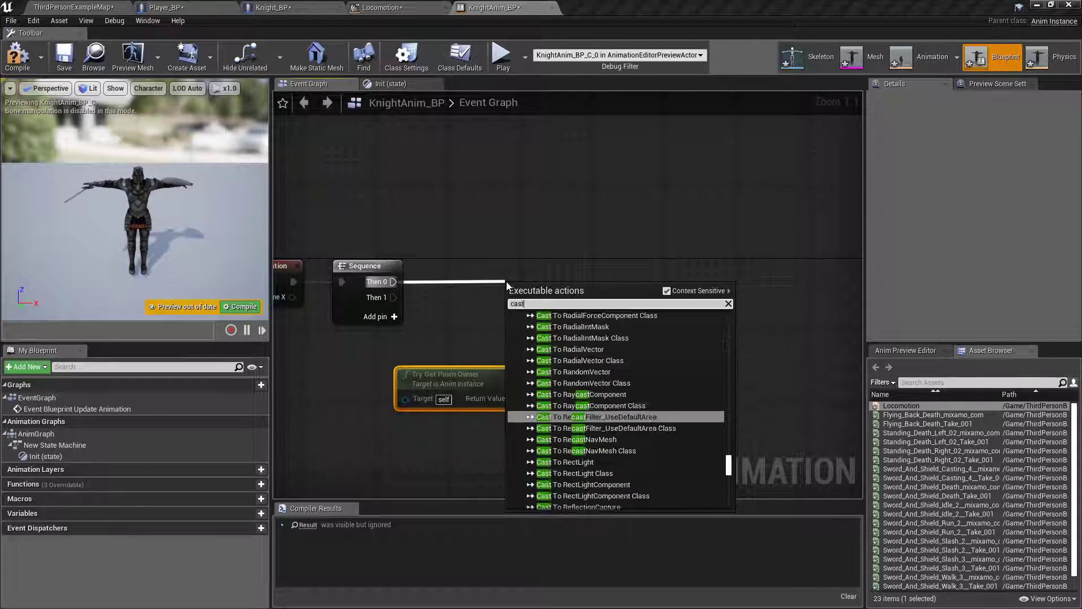
{"action": "type", "text": " to knight"}
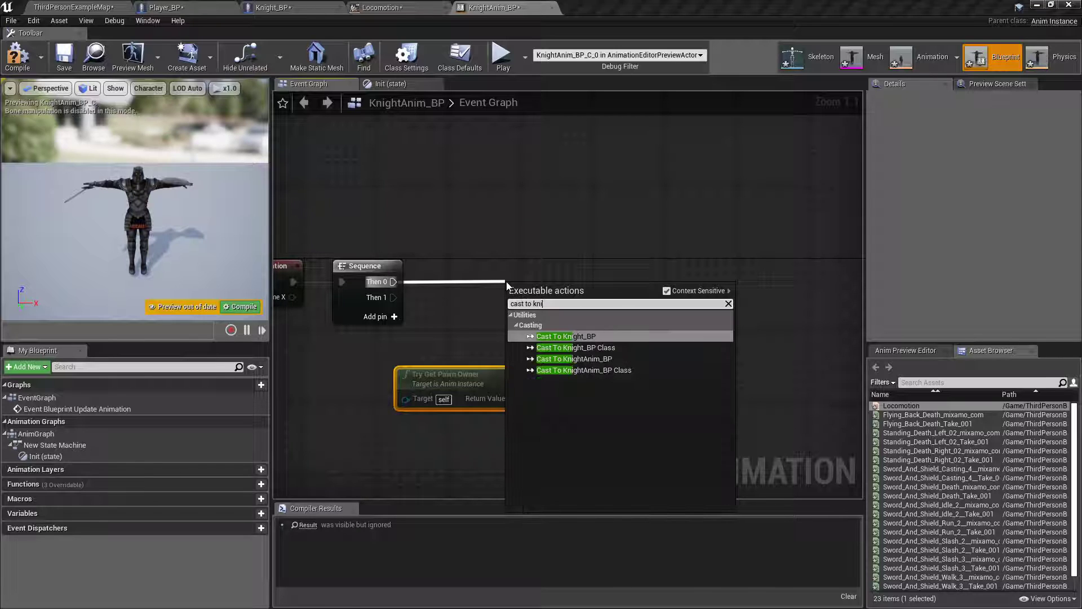
{"action": "left_click", "coordinate": [586, 336]}
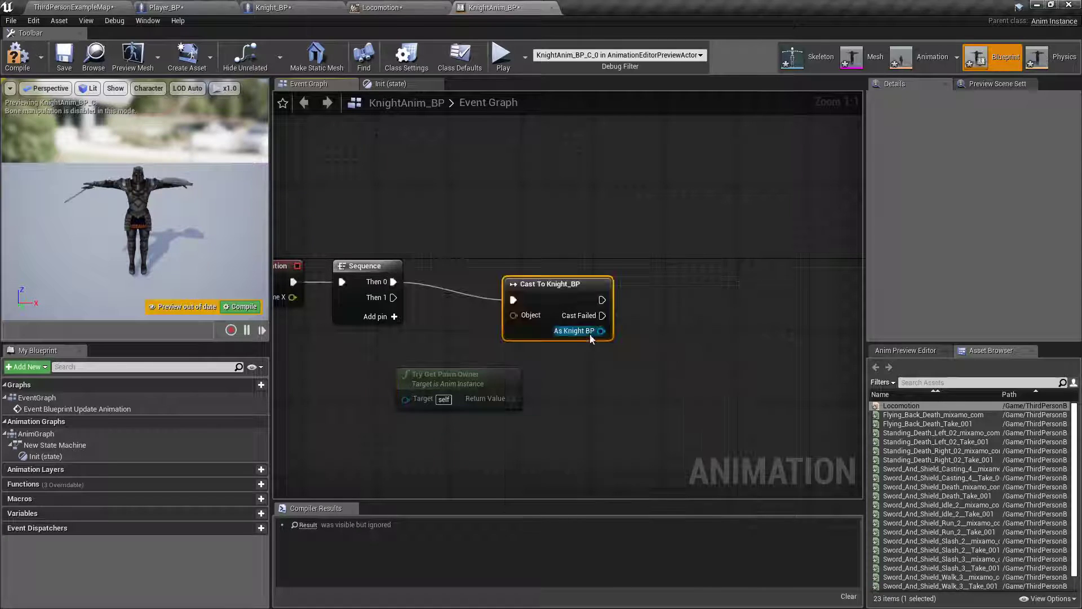
{"action": "left_click_drag", "start_coordinate": [614, 284], "coordinate": [760, 269]}
{"action": "left_click_drag", "start_coordinate": [509, 399], "coordinate": [703, 297]}
{"action": "left_click_drag", "start_coordinate": [527, 379], "coordinate": [656, 316]}
Promote the cast's As Knight BP output to a variable named EnemyRef and place its SET node beside the cast.
{"action": "right_click_drag", "start_coordinate": [792, 334], "coordinate": [486, 315]}
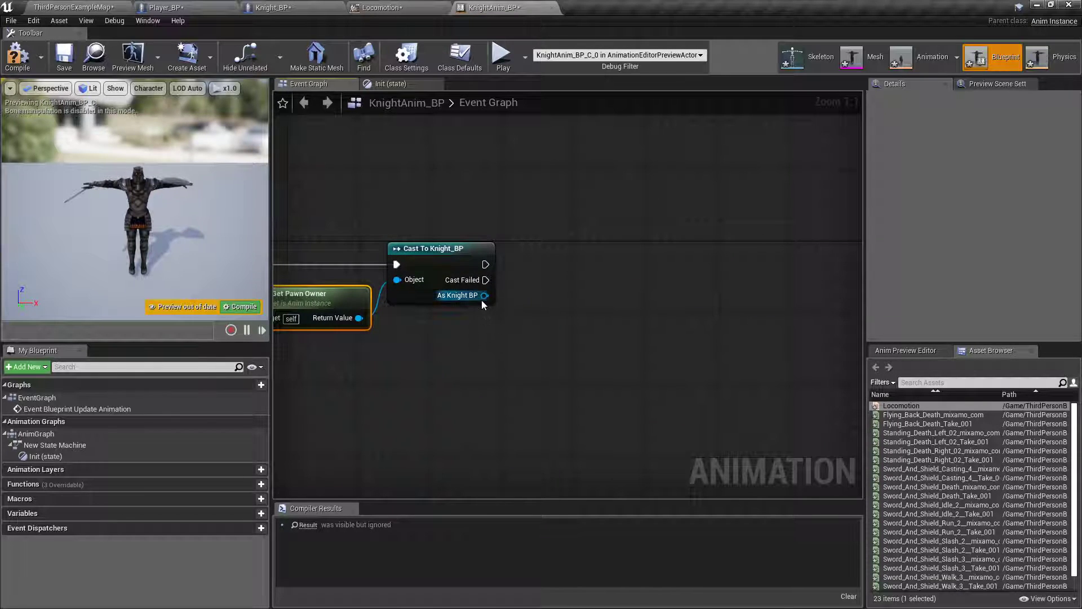
{"action": "left_click_drag", "start_coordinate": [484, 295], "coordinate": [549, 258]}
{"action": "left_click", "coordinate": [588, 303]}
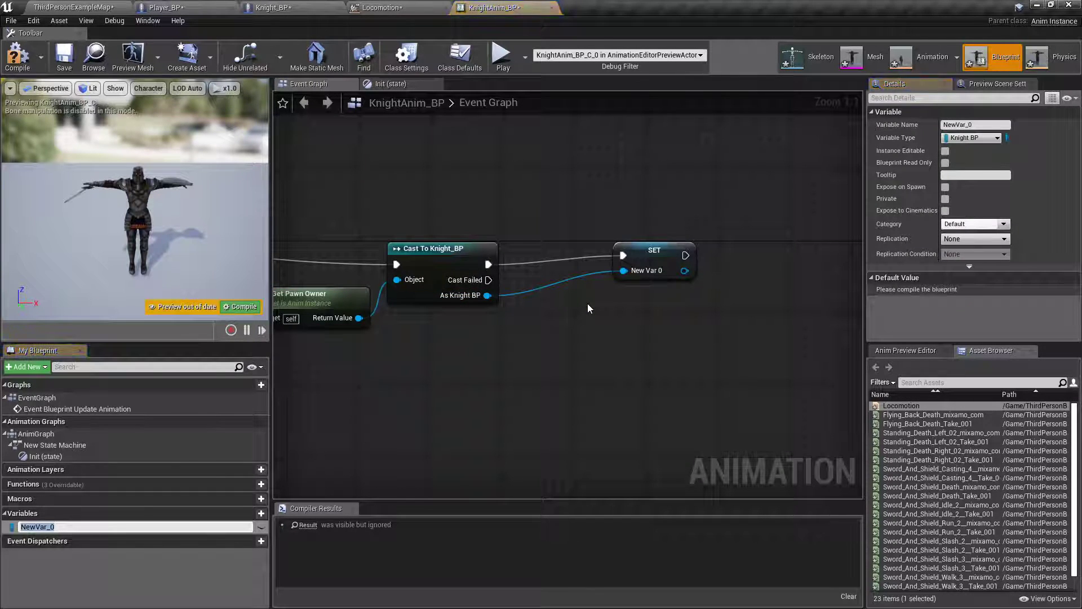
{"action": "type", "text": "EnemyRef"}
{"action": "key", "text": "Return"}
{"action": "left_click_drag", "start_coordinate": [654, 252], "coordinate": [565, 256]}
{"action": "left_click", "coordinate": [595, 221]}
Add a Get Velocity node targeting the Enemy Ref output and feed its return value into a VectorLength node.
{"action": "right_click_drag", "start_coordinate": [618, 245], "coordinate": [536, 242]}
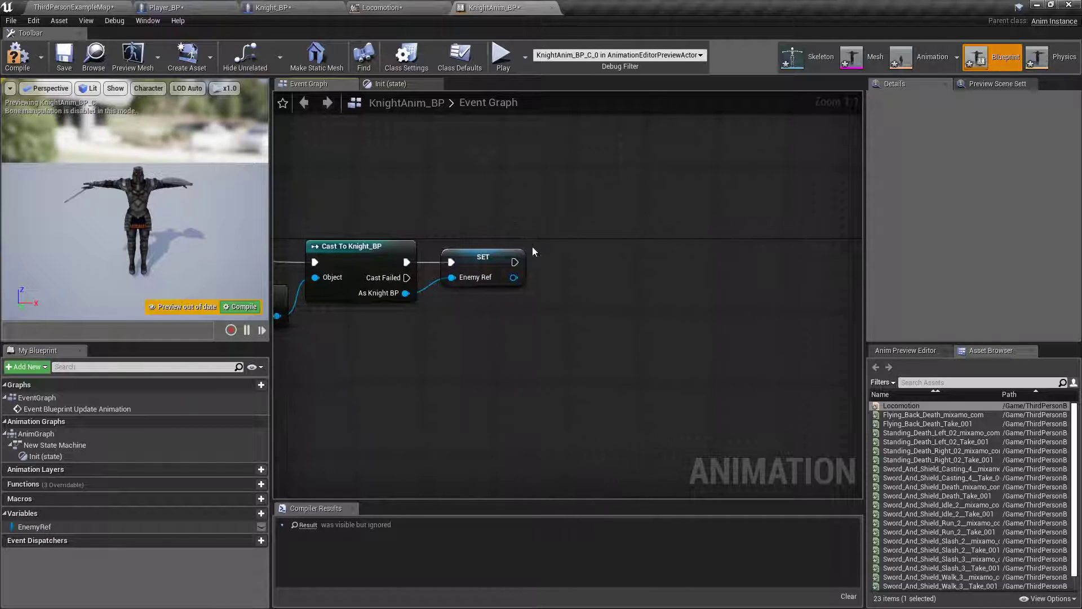
{"action": "left_click_drag", "start_coordinate": [513, 277], "coordinate": [570, 304]}
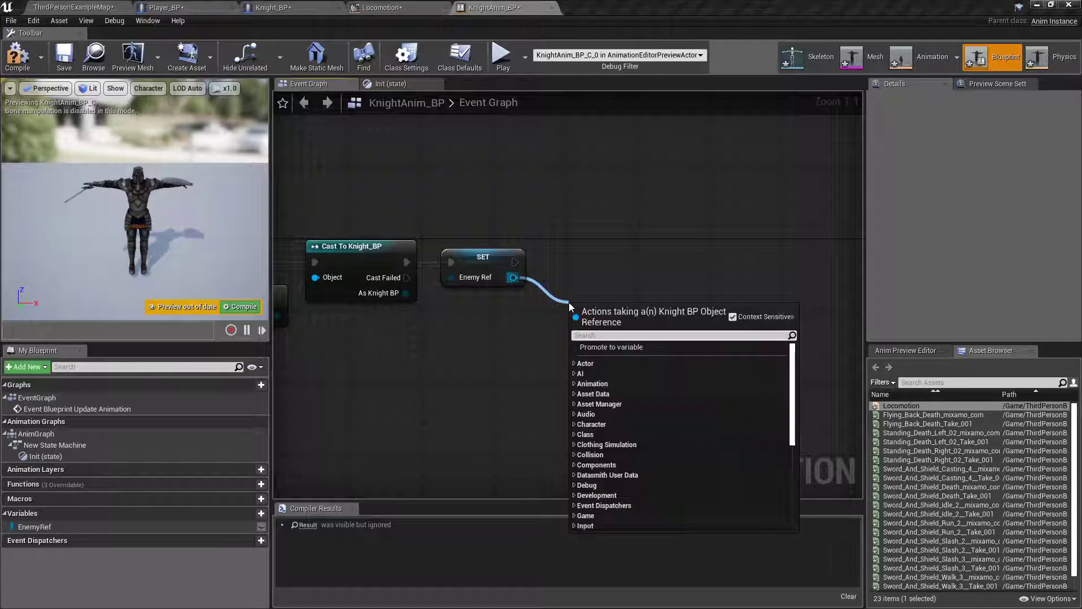
{"action": "type", "text": "get velocity"}
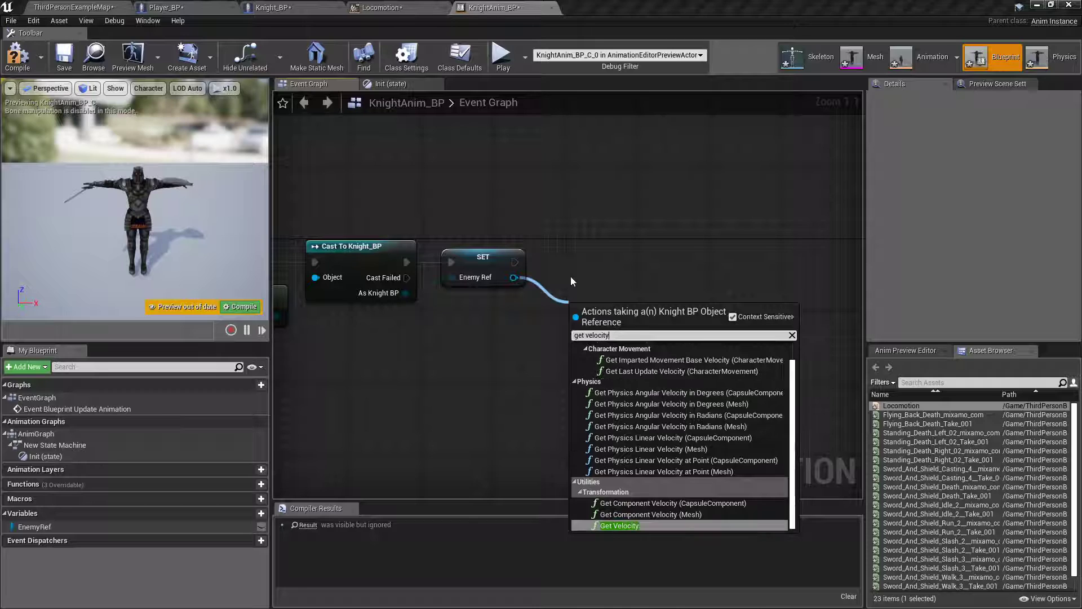
{"action": "key", "text": "Return"}
{"action": "left_click_drag", "start_coordinate": [592, 311], "coordinate": [573, 311]}
{"action": "right_click_drag", "start_coordinate": [633, 283], "coordinate": [590, 273]}
{"action": "left_click_drag", "start_coordinate": [596, 323], "coordinate": [641, 336]}
{"action": "type", "text": "vector lengt"}
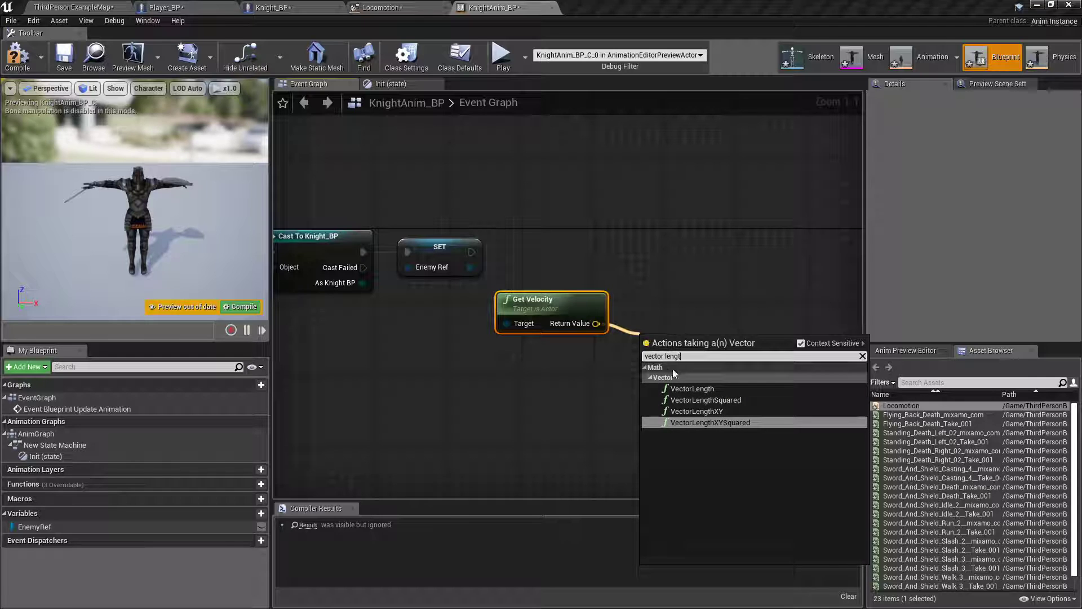
{"action": "left_click", "coordinate": [693, 388]}
Promote the VectorLength result to a variable named Speed, run its SET node after the Enemy Ref SET, and compile the animation blueprint.
{"action": "right_click_drag", "start_coordinate": [660, 316], "coordinate": [550, 316]}
{"action": "left_click_drag", "start_coordinate": [596, 323], "coordinate": [633, 275]}
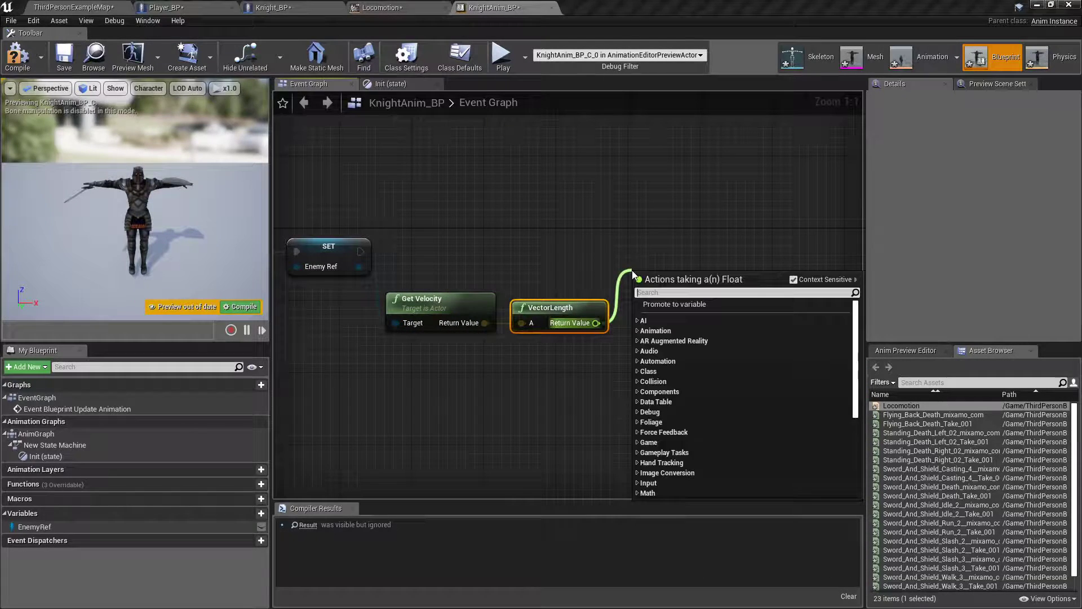
{"action": "left_click", "coordinate": [675, 304]}
{"action": "type", "text": "Spe"}
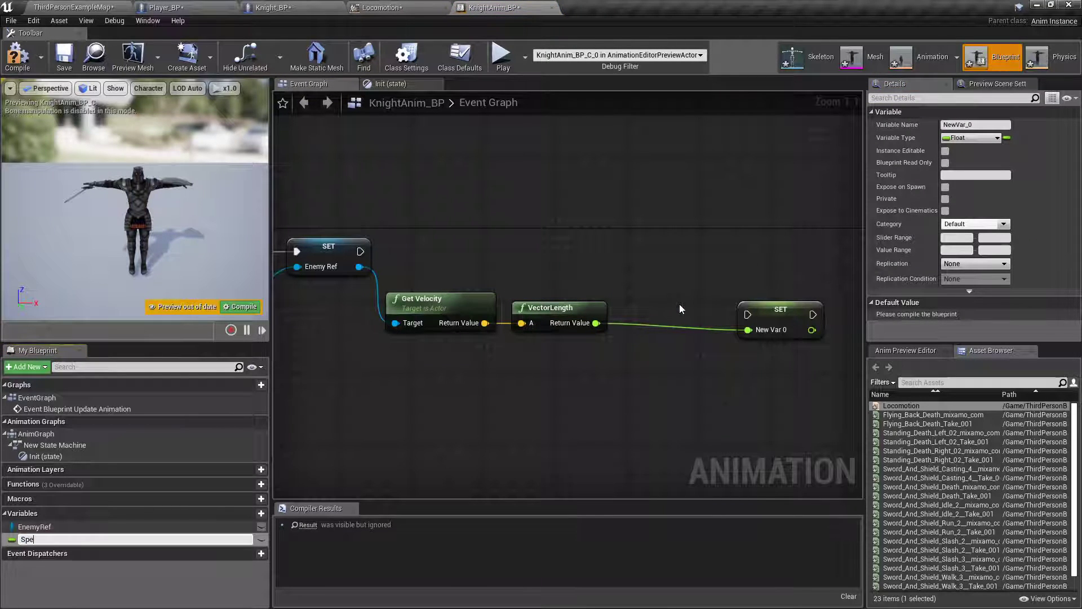
{"action": "type", "text": "ed"}
{"action": "key", "text": "Return"}
{"action": "left_click_drag", "start_coordinate": [358, 252], "coordinate": [698, 257]}
{"action": "right_click_drag", "start_coordinate": [514, 230], "coordinate": [843, 216]}
{"action": "right_click_drag", "start_coordinate": [712, 208], "coordinate": [449, 213]}
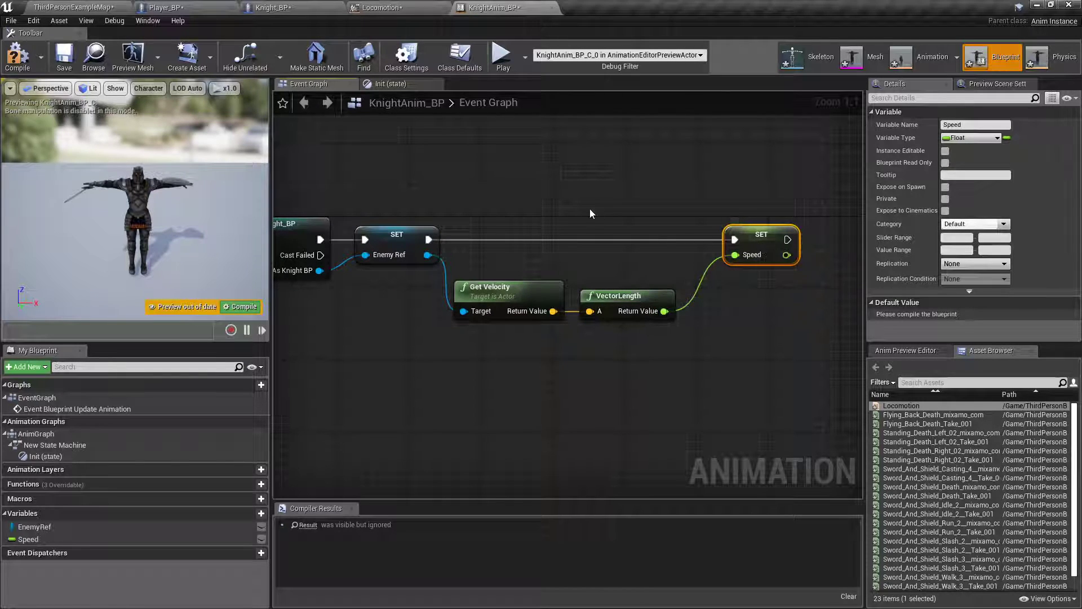
{"action": "left_click", "coordinate": [18, 56]}
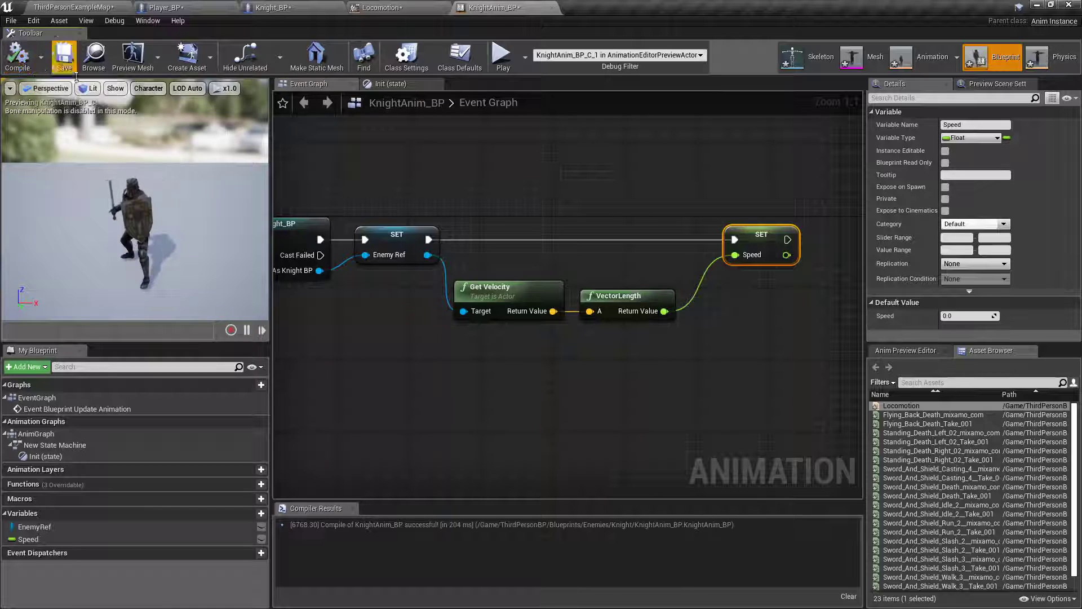
In the Init state, feed the Speed variable into the Locomotion player's Speed input and compile.
{"action": "left_click", "coordinate": [401, 85]}
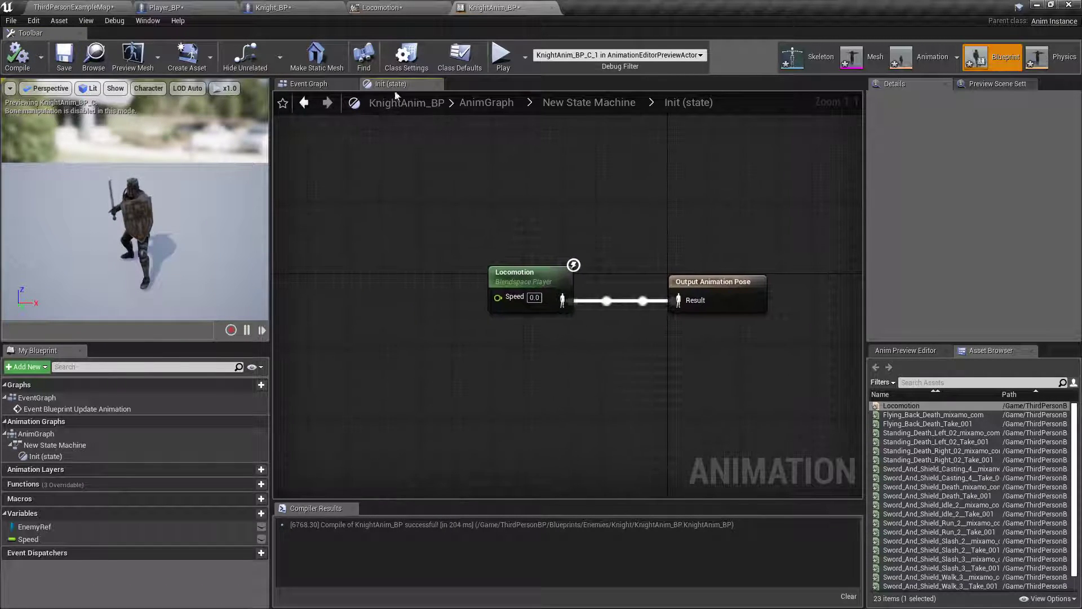
{"action": "left_click", "coordinate": [304, 102]}
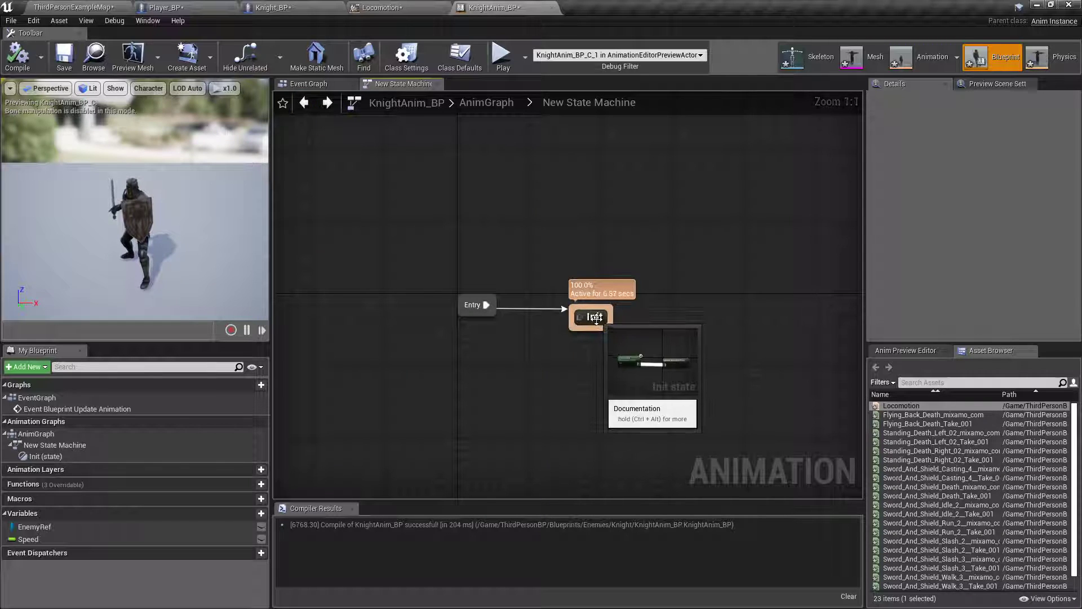
{"action": "double_click", "coordinate": [596, 317]}
{"action": "left_click_drag", "start_coordinate": [28, 539], "coordinate": [488, 323]}
{"action": "left_click", "coordinate": [25, 65]}
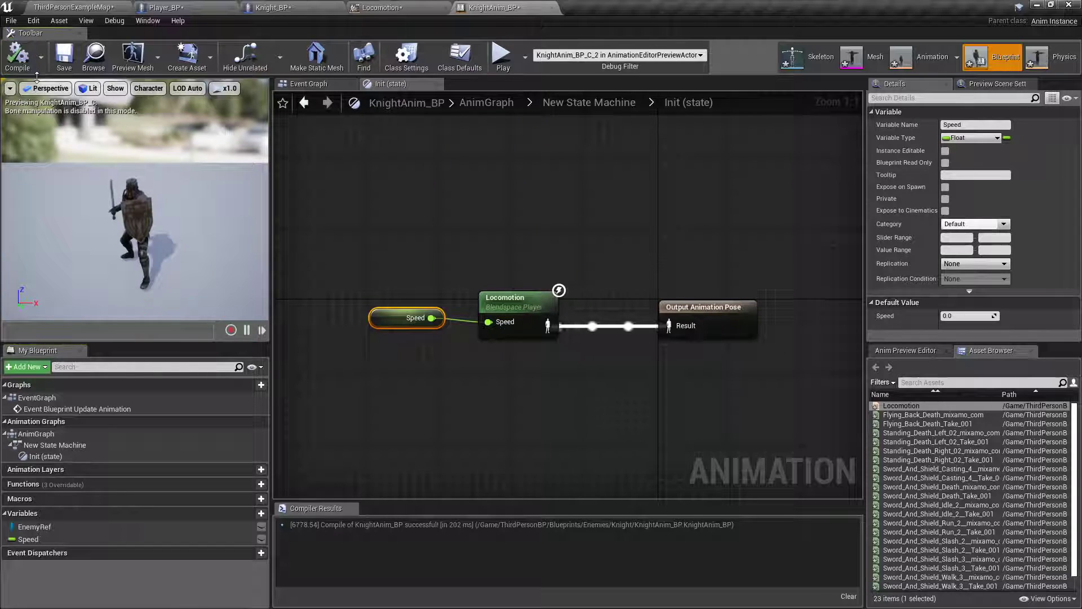
In Knight_BP, set the mesh's Anim Class to KnightAnim_BP and compile the blueprint.
{"action": "left_click", "coordinate": [276, 8]}
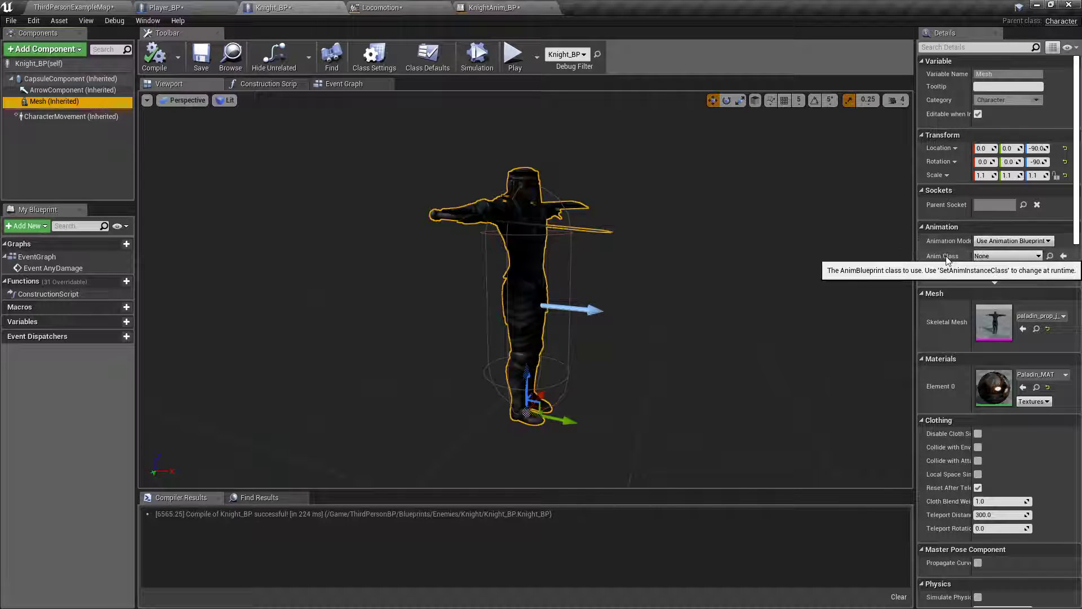
{"action": "left_click", "coordinate": [998, 257]}
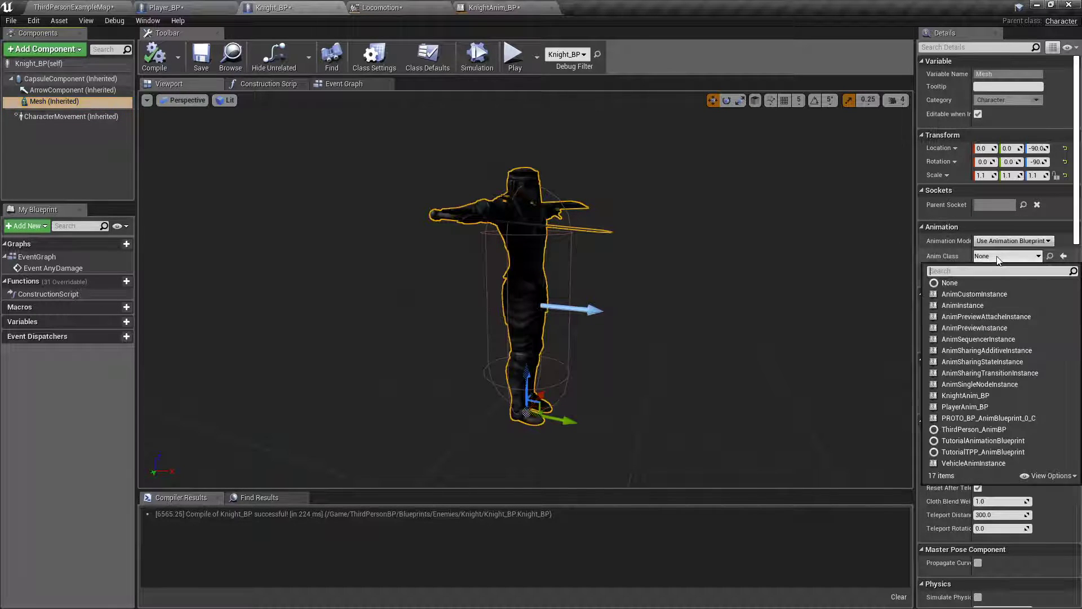
{"action": "left_click", "coordinate": [965, 396]}
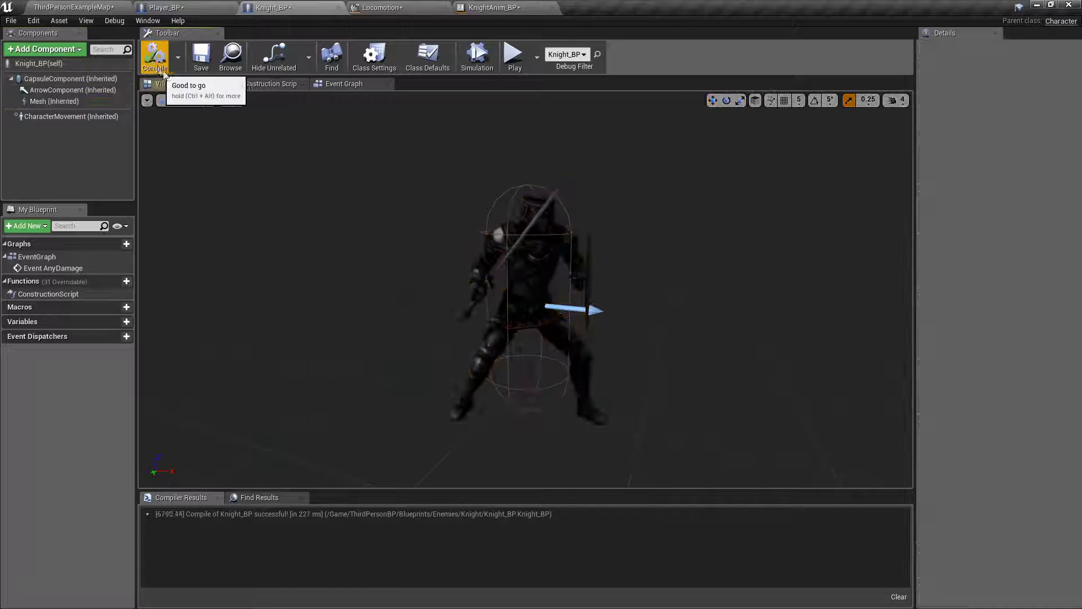
{"action": "left_click", "coordinate": [153, 56]}
In the ThirdPersonExampleMap level, delete the loose T-posed paladin_prop_j_nordstrom_1_ skeletal mesh actor.
{"action": "left_click", "coordinate": [84, 7]}
{"action": "right_click_drag", "start_coordinate": [394, 198], "coordinate": [456, 206]}
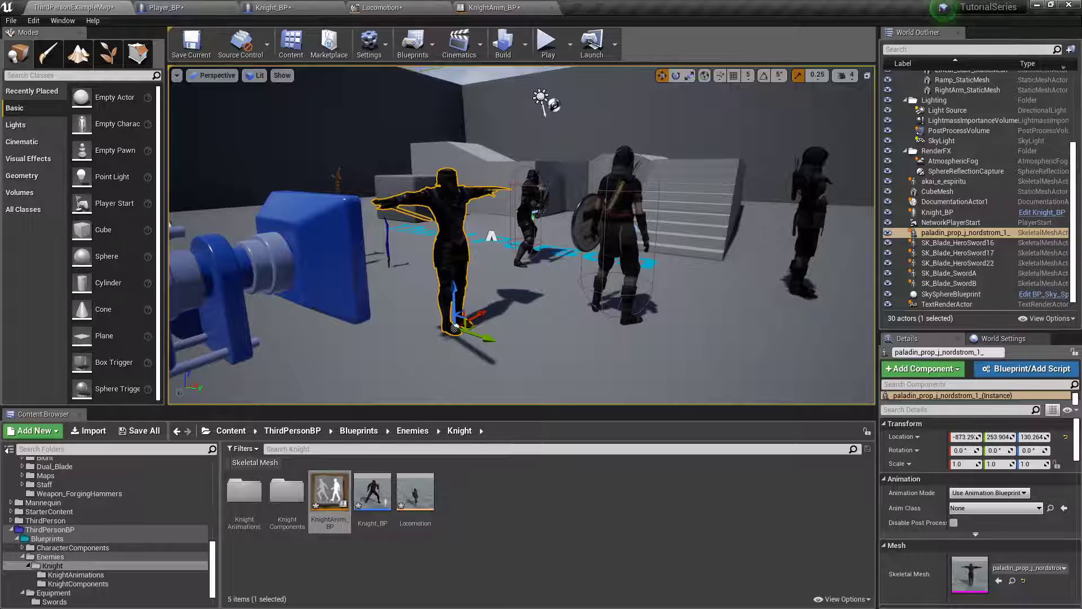
{"action": "key", "text": "Delete"}
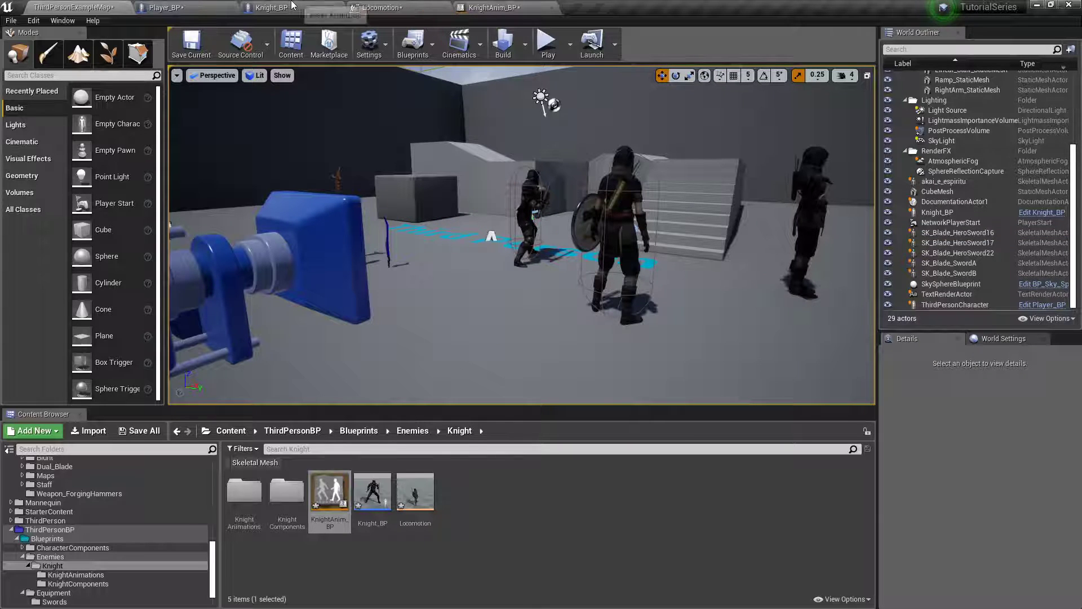
In Knight_BP's Event Graph, add an Event BeginPlay node above the Event AnyDamage nodes.
{"action": "left_click", "coordinate": [285, 6]}
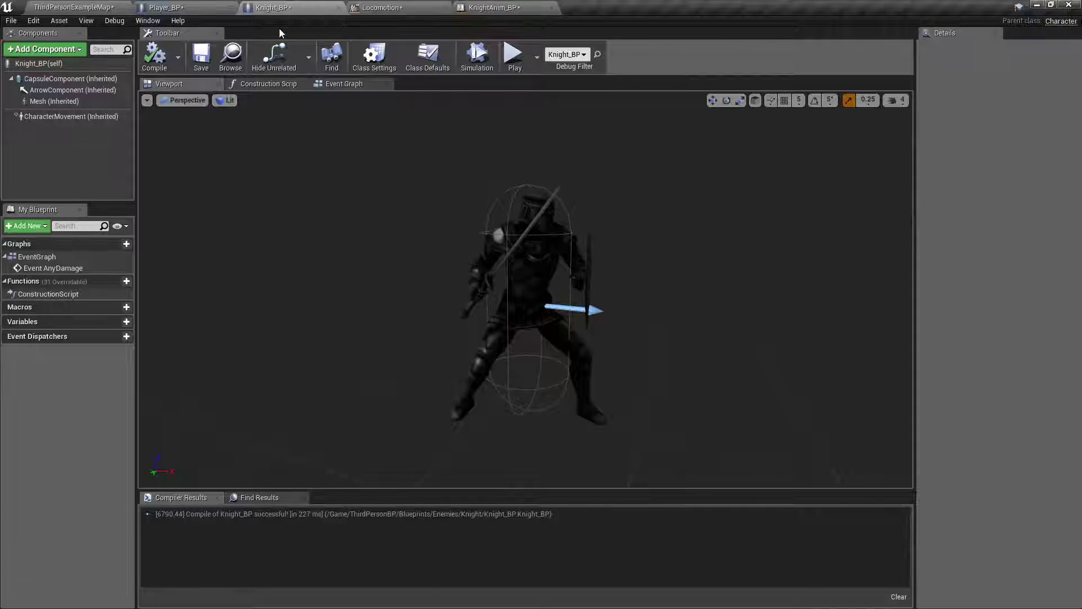
{"action": "left_click", "coordinate": [355, 85]}
{"action": "scroll", "coordinate": [455, 184], "scroll_direction": "down", "scroll_amount": 5}
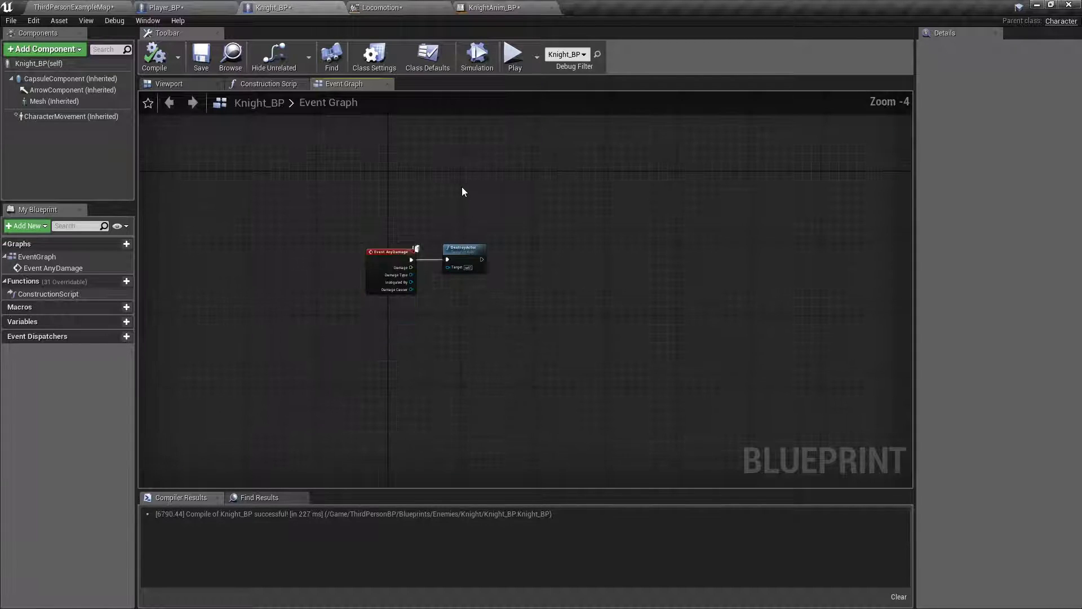
{"action": "right_click_drag", "start_coordinate": [417, 256], "coordinate": [498, 358]}
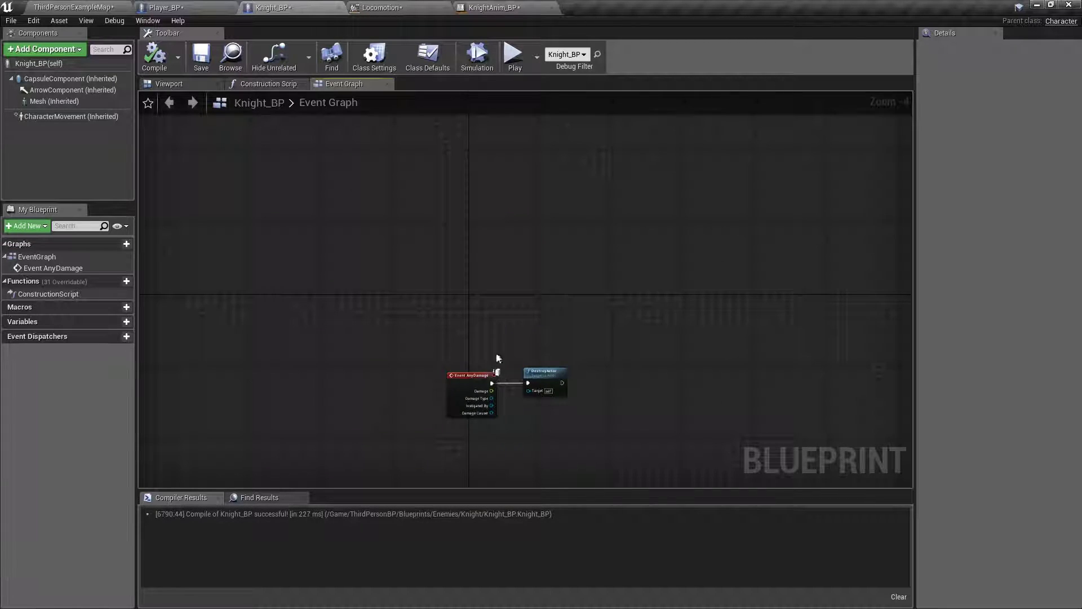
{"action": "right_click", "coordinate": [460, 213]}
{"action": "type", "text": "begihn"}
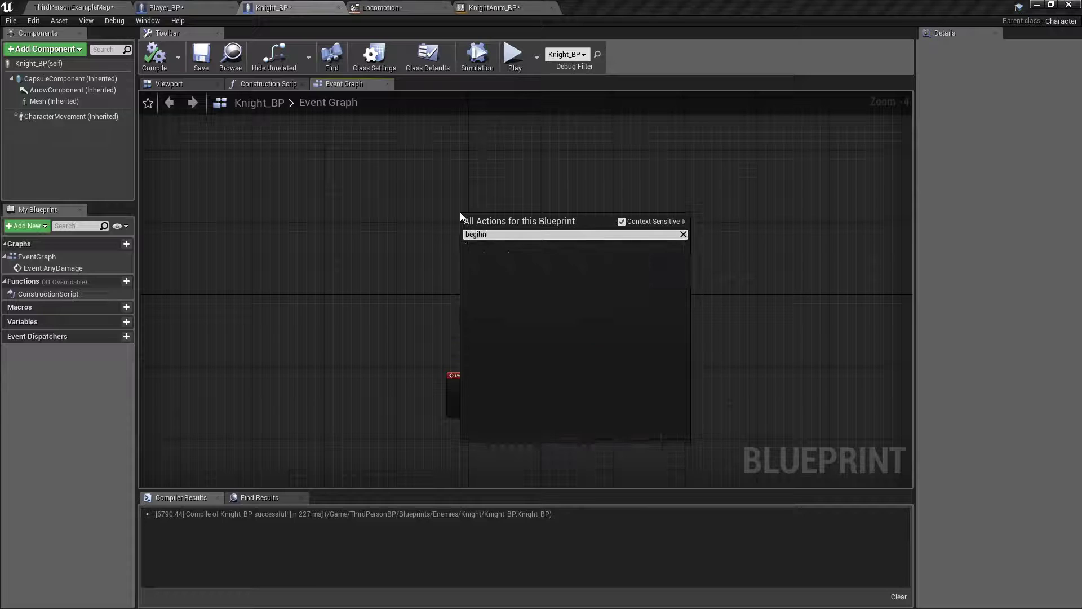
{"action": "key", "text": "BackSpace"}
{"action": "key", "text": "BackSpace"}
{"action": "type", "text": "n play"}
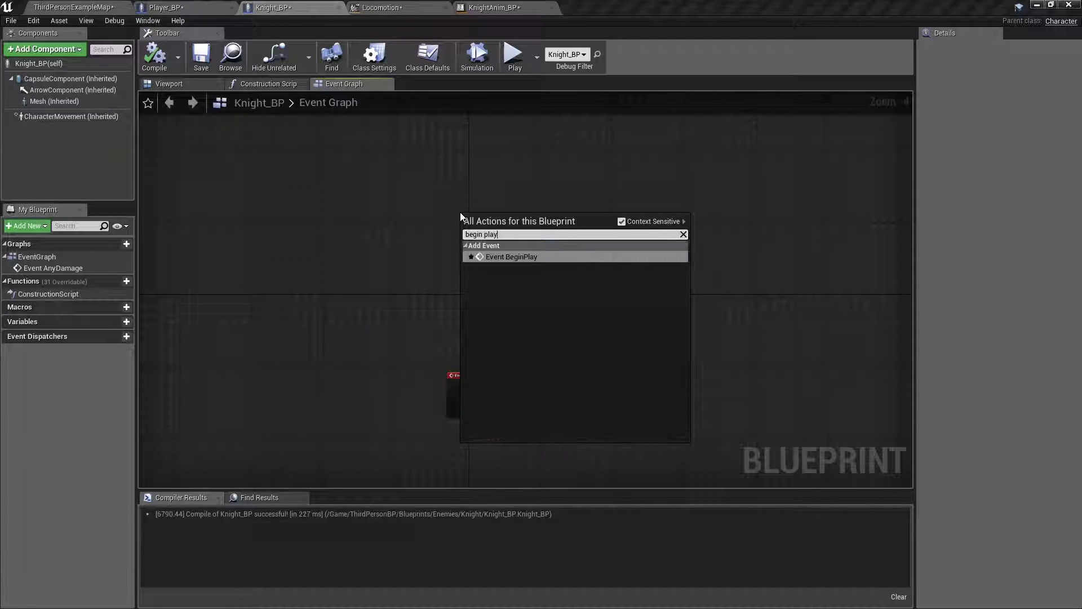
{"action": "key", "text": "Return"}
Add a Sequence node next to Event BeginPlay and connect it to the event's execution output.
{"action": "scroll", "coordinate": [517, 213], "scroll_direction": "up", "scroll_amount": 4}
{"action": "right_click_drag", "start_coordinate": [520, 216], "coordinate": [484, 245]}
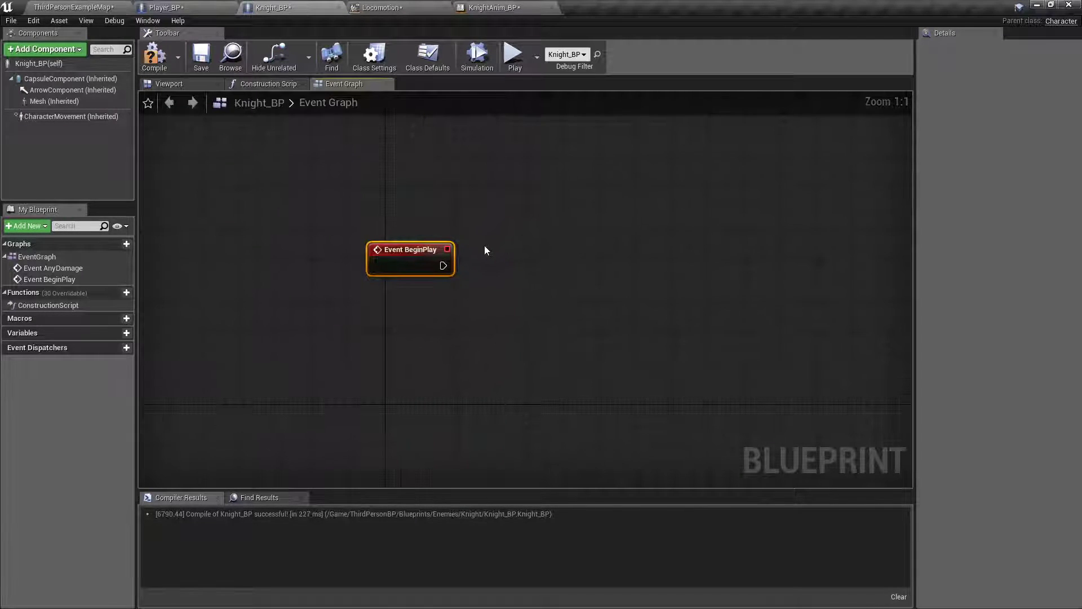
{"action": "key", "text": "s"}
{"action": "left_click", "coordinate": [482, 246]}
{"action": "left_click_drag", "start_coordinate": [483, 267], "coordinate": [491, 266]}
Add a Cast To Player_BP node executed from the Sequence node's Then 0 output.
{"action": "right_click_drag", "start_coordinate": [598, 262], "coordinate": [472, 242]}
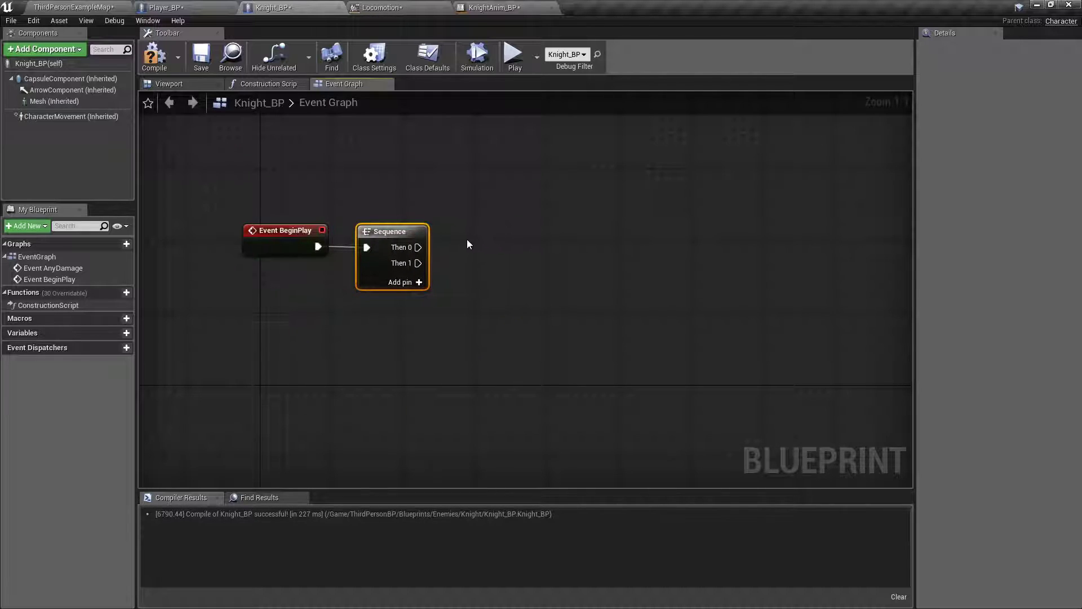
{"action": "left_click_drag", "start_coordinate": [417, 247], "coordinate": [539, 235]}
{"action": "type", "text": "cast"}
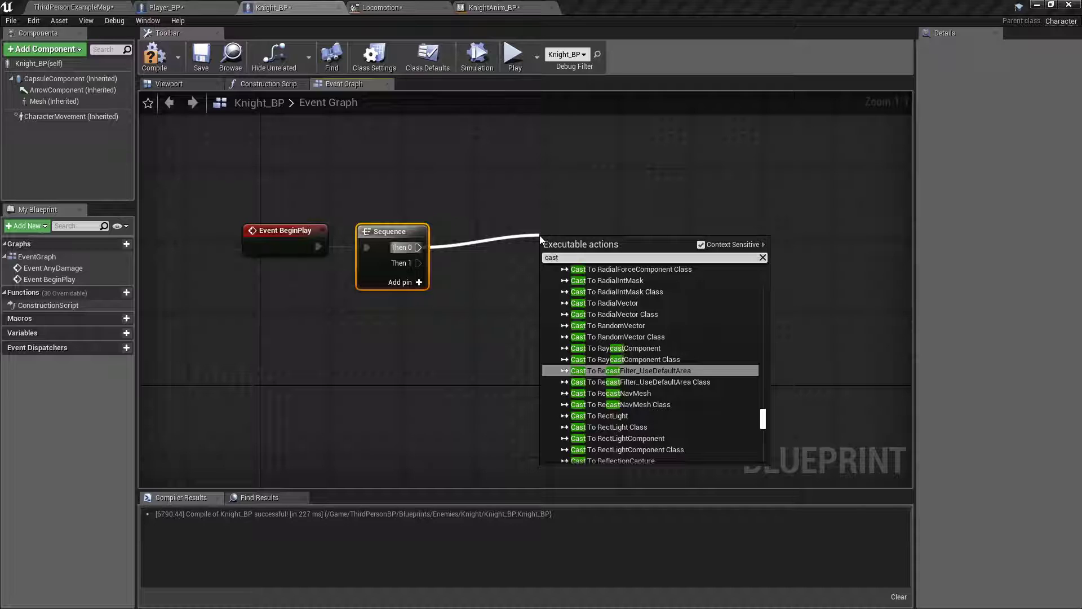
{"action": "type", "text": " to player"}
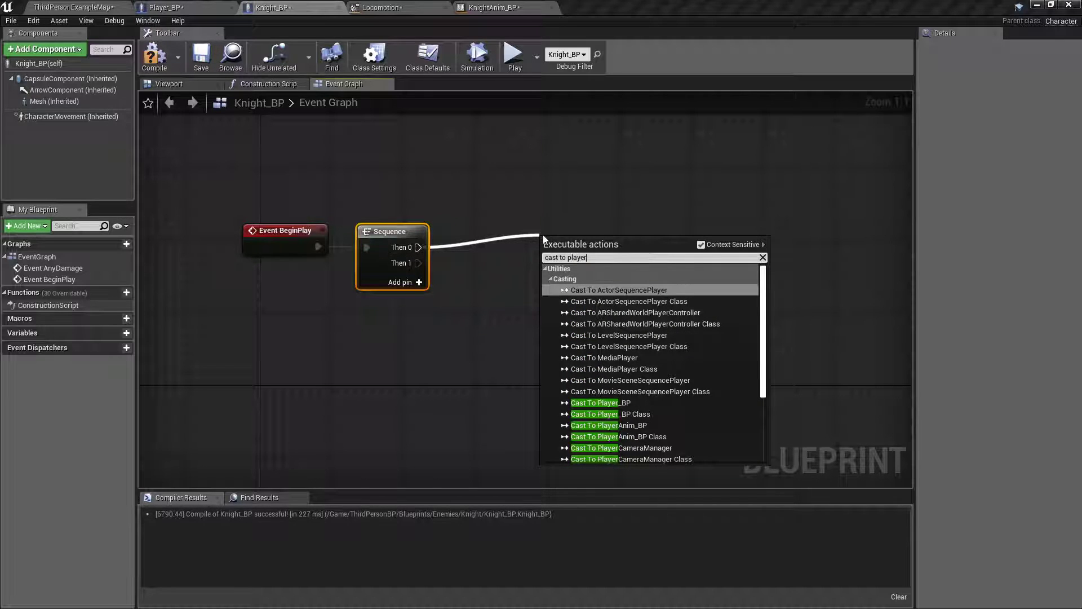
{"action": "left_click", "coordinate": [617, 402]}
Feed the cast's Object input from a new Get Player Character node and place that node beside the cast.
{"action": "left_click_drag", "start_coordinate": [581, 257], "coordinate": [631, 299]}
{"action": "type", "text": "get"}
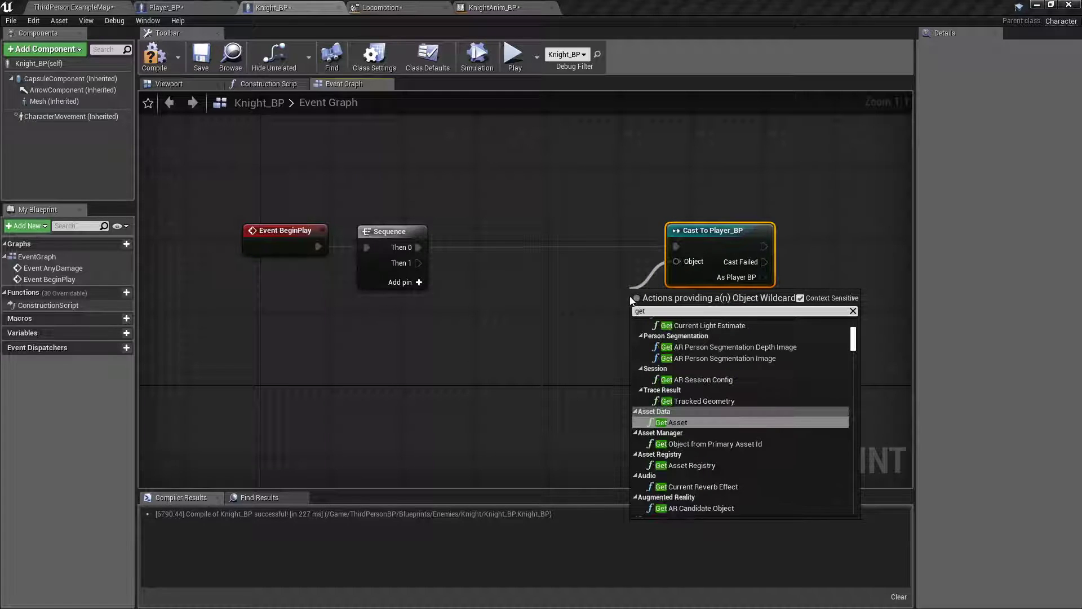
{"action": "type", "text": " player chara"}
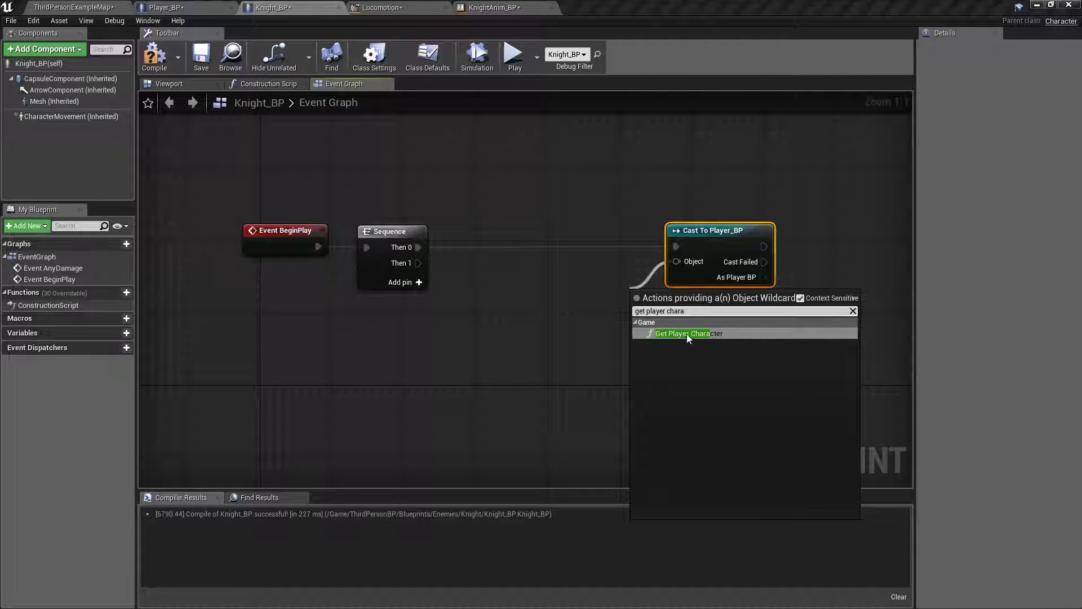
{"action": "left_click", "coordinate": [687, 334]}
{"action": "left_click_drag", "start_coordinate": [682, 312], "coordinate": [561, 312]}
Promote the cast's As Player BP output to a variable named PlayerRef.
{"action": "right_click_drag", "start_coordinate": [756, 309], "coordinate": [502, 312]}
{"action": "left_click_drag", "start_coordinate": [511, 280], "coordinate": [607, 280]}
{"action": "left_click", "coordinate": [653, 314]}
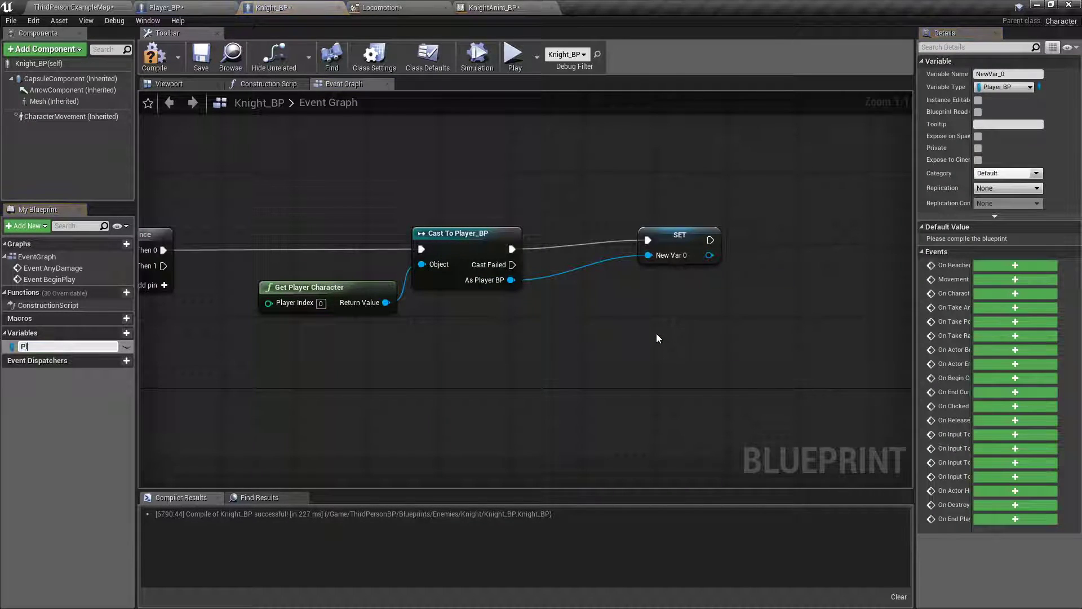
{"action": "type", "text": "PlayerRef"}
{"action": "key", "text": "Return"}
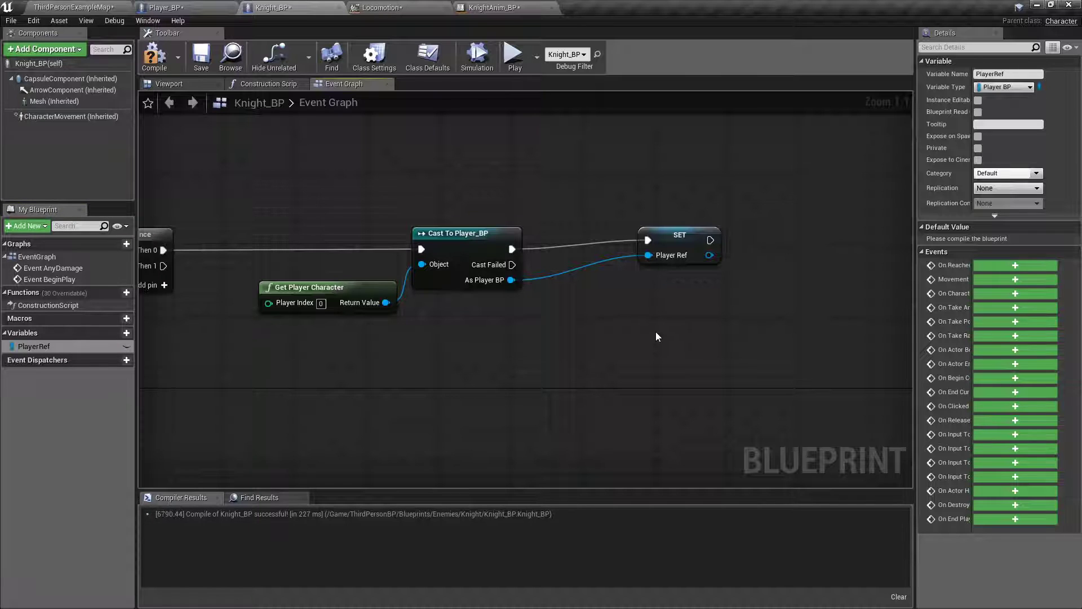
Line up the SET Player Ref node with the cast and move the player-reference nodes together farther from the Sequence node.
{"action": "left_click_drag", "start_coordinate": [685, 243], "coordinate": [595, 252]}
{"action": "left_click_drag", "start_coordinate": [631, 212], "coordinate": [315, 298]}
{"action": "left_click_drag", "start_coordinate": [476, 247], "coordinate": [503, 246]}
{"action": "left_click", "coordinate": [402, 377]}
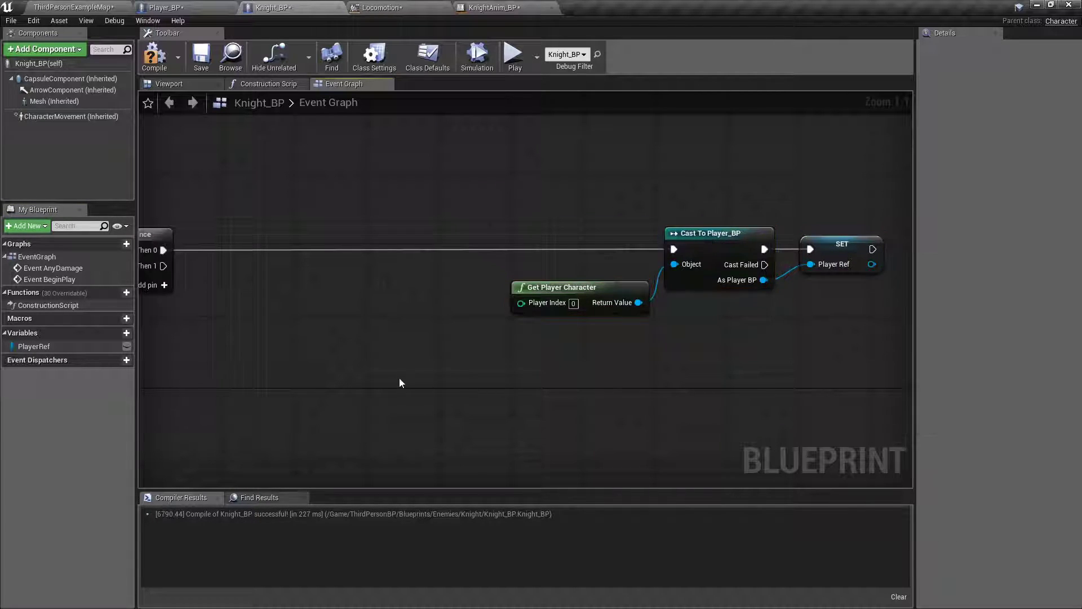
Delete the Event AnyDamage node and its connected DestroyActor node.
{"action": "scroll", "coordinate": [375, 370], "scroll_direction": "down", "scroll_amount": 2}
{"action": "right_click_drag", "start_coordinate": [374, 370], "coordinate": [529, 287]}
{"action": "right_click_drag", "start_coordinate": [480, 359], "coordinate": [568, 269]}
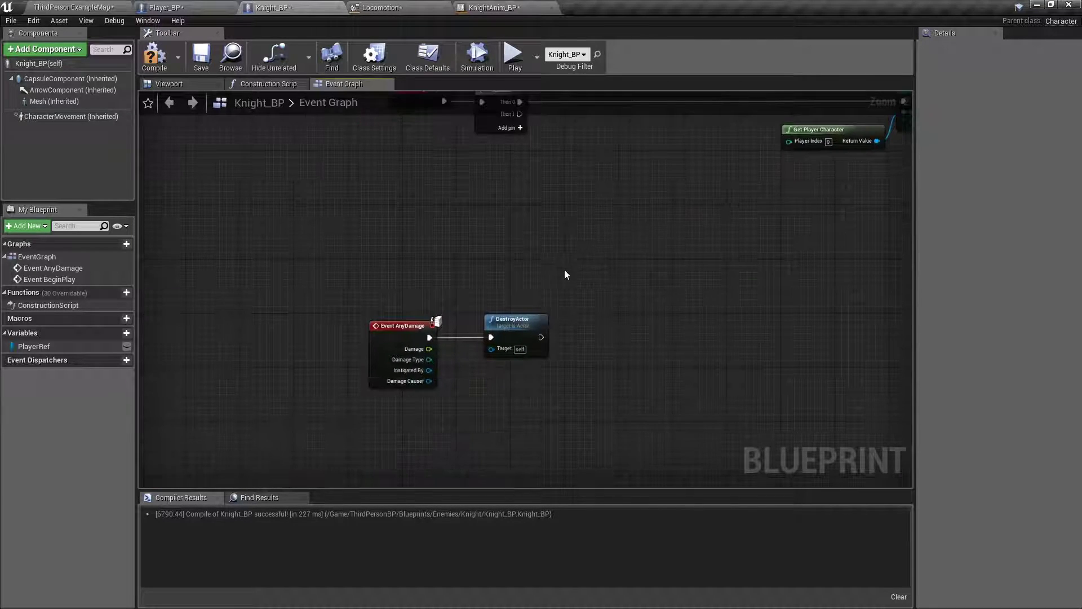
{"action": "left_click_drag", "start_coordinate": [586, 278], "coordinate": [319, 418]}
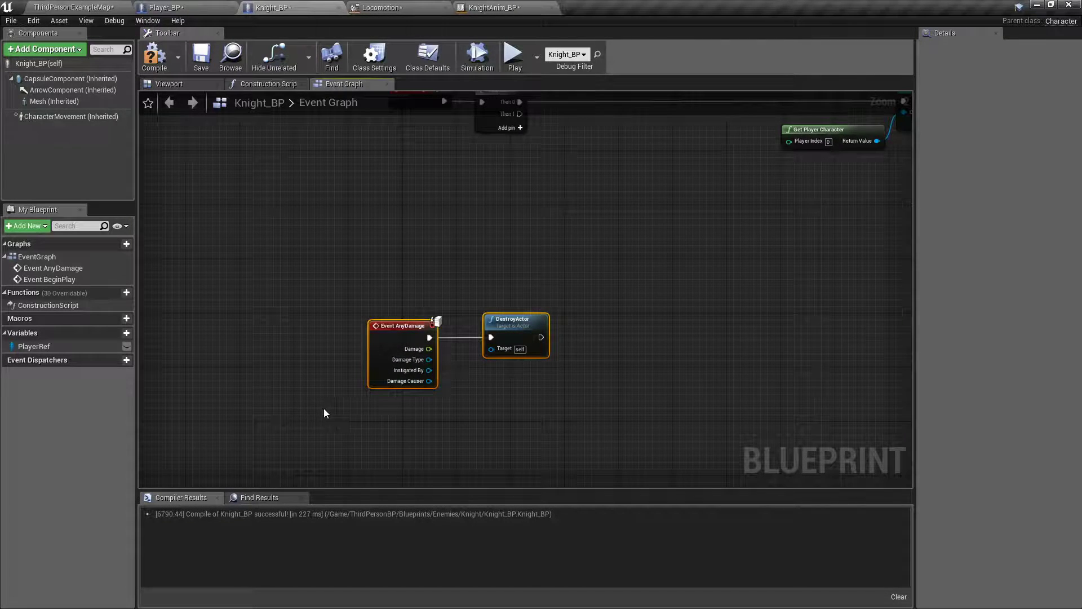
{"action": "key", "text": "Delete"}
Add a custom event named Roaming in the empty graph area below the BeginPlay nodes.
{"action": "right_click_drag", "start_coordinate": [520, 259], "coordinate": [459, 368]}
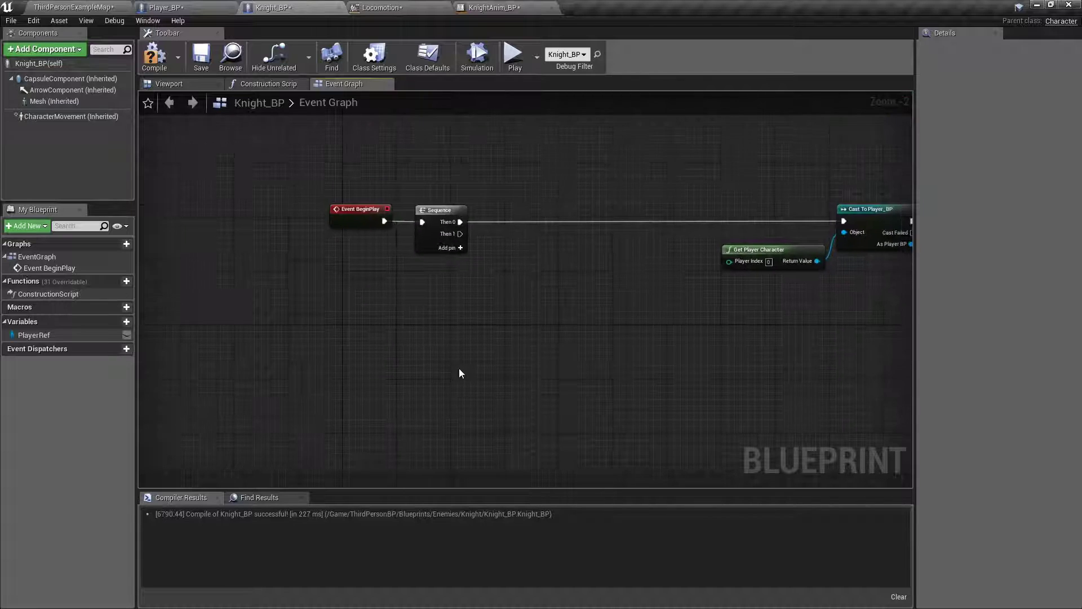
{"action": "right_click_drag", "start_coordinate": [530, 364], "coordinate": [440, 348]}
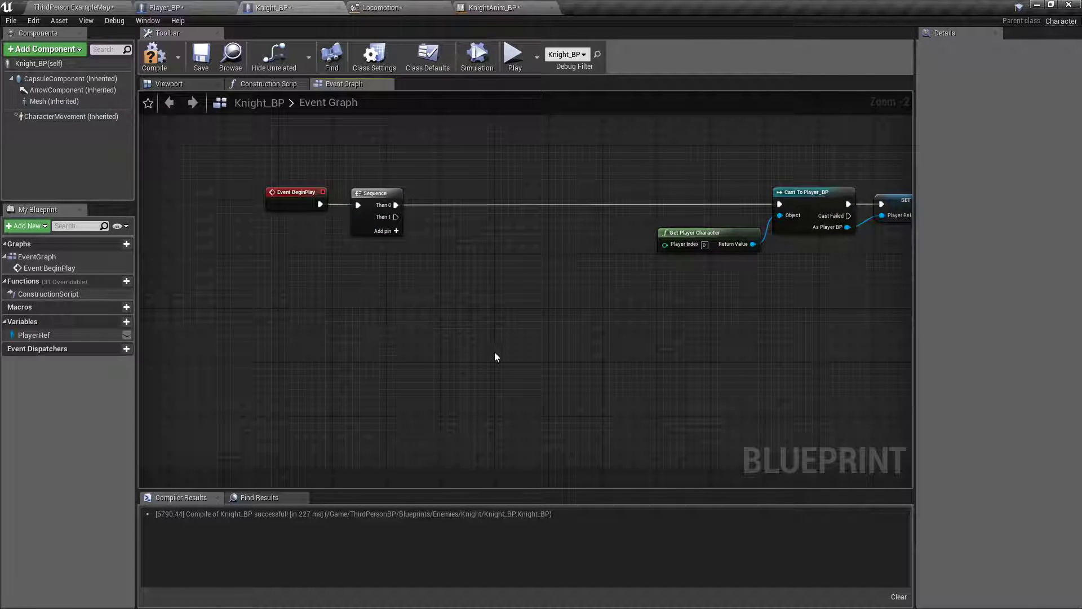
{"action": "right_click_drag", "start_coordinate": [334, 347], "coordinate": [444, 197]}
{"action": "scroll", "coordinate": [460, 338], "scroll_direction": "down", "scroll_amount": 2}
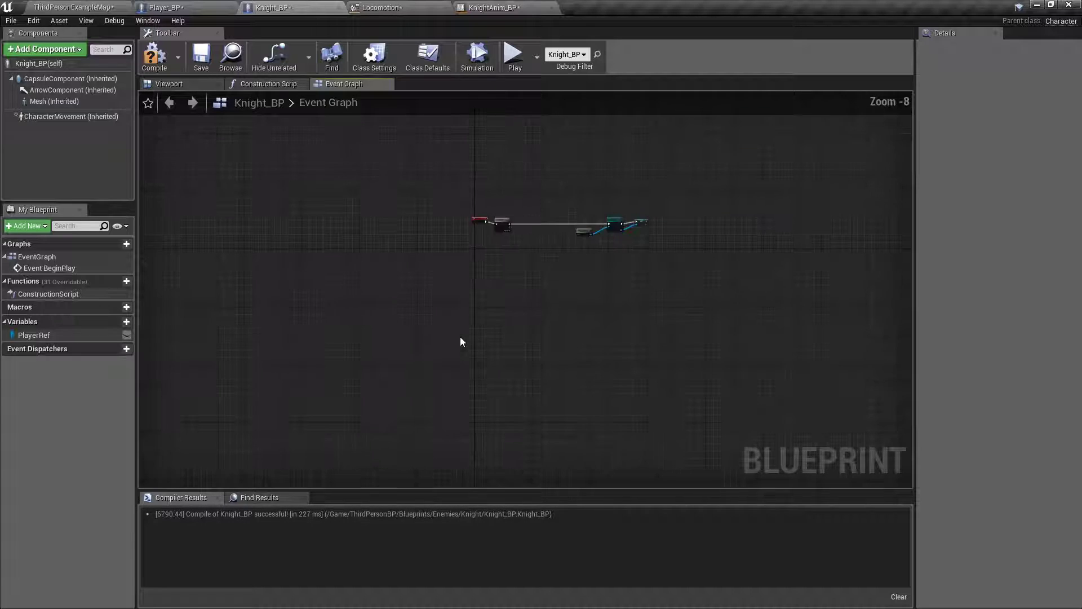
{"action": "right_click", "coordinate": [460, 338]}
{"action": "type", "text": "custom event"}
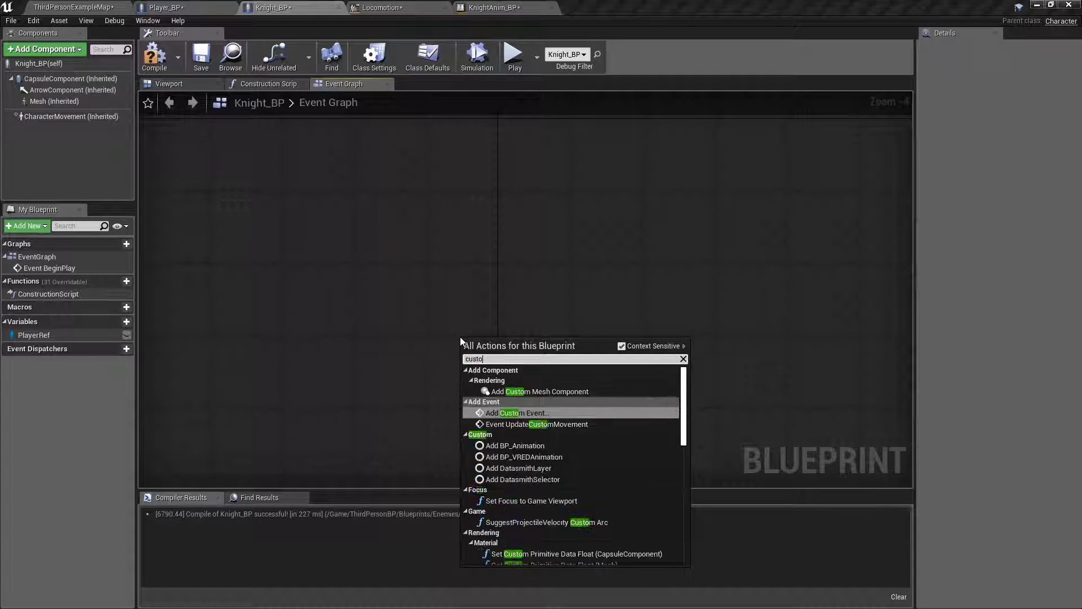
{"action": "key", "text": "Return"}
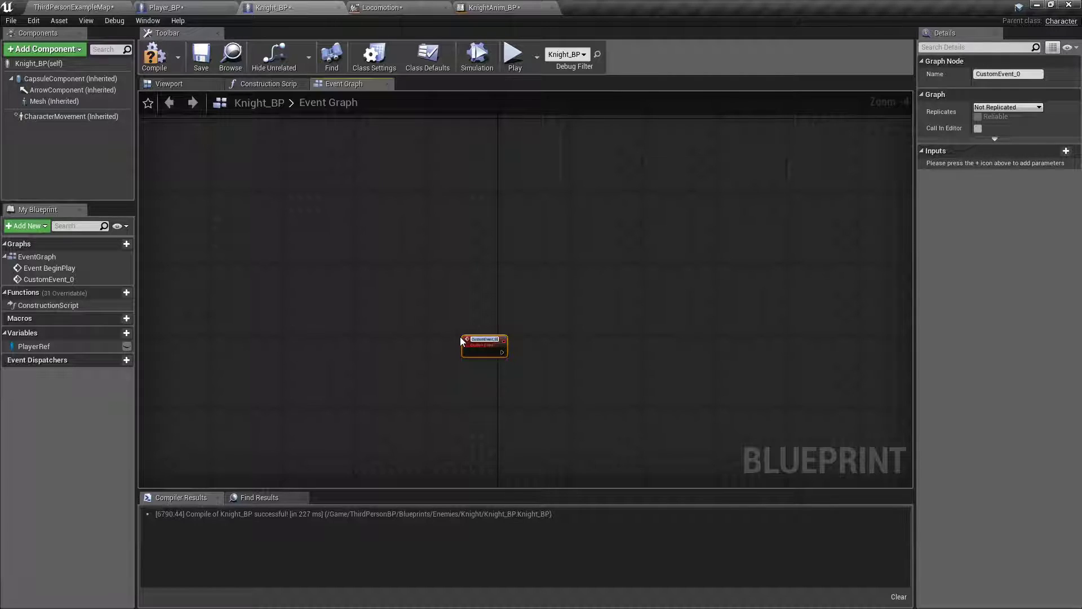
{"action": "type", "text": "Roaming"}
{"action": "key", "text": "Return"}
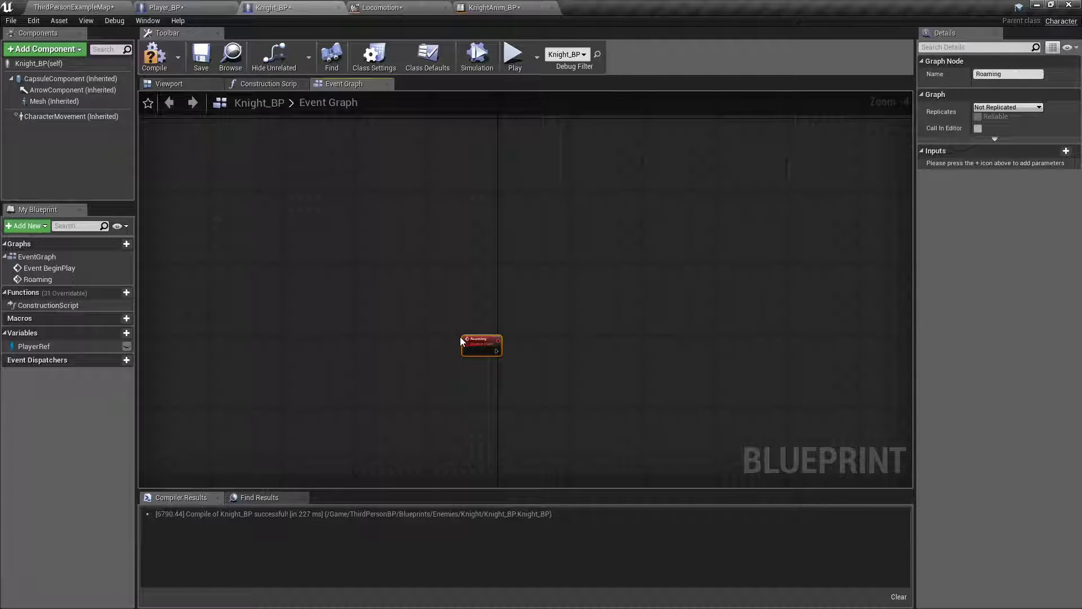
Rename the Roaming custom event to Patrolling.
{"action": "scroll", "coordinate": [462, 340], "scroll_direction": "up", "scroll_amount": 4}
{"action": "double_click", "coordinate": [509, 342]}
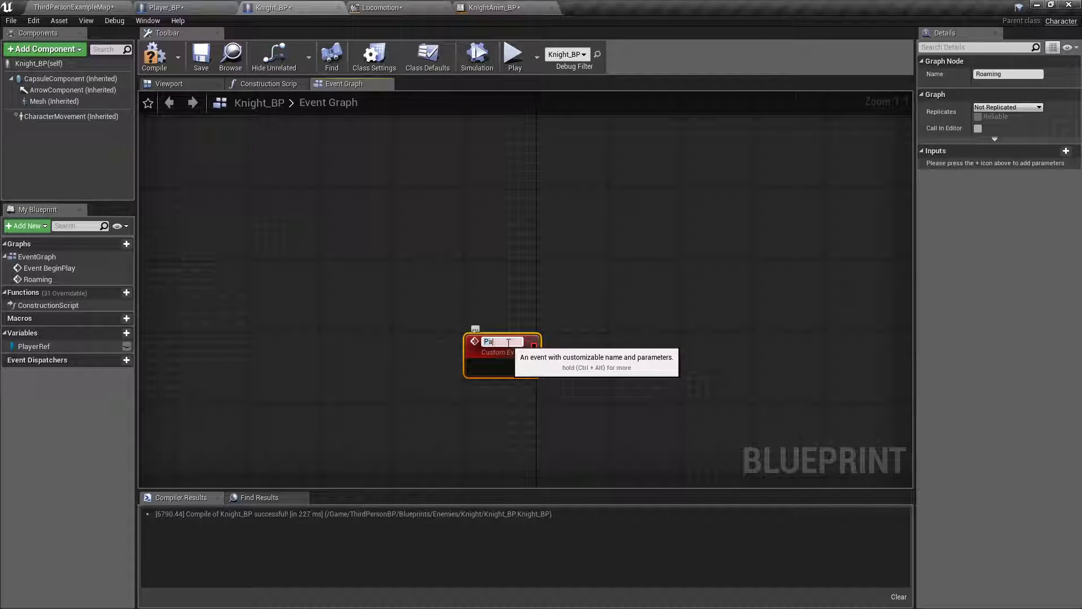
{"action": "type", "text": "Patrolling"}
{"action": "key", "text": "Return"}
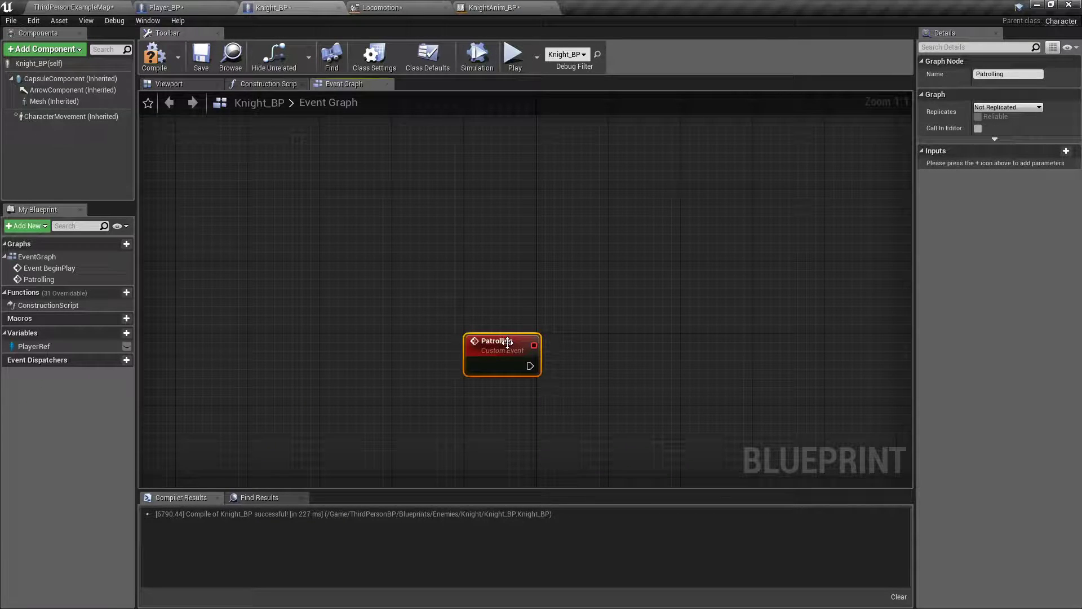
Add an AI MoveTo node driven by the Patrolling event and place it with space between the two.
{"action": "right_click_drag", "start_coordinate": [580, 308], "coordinate": [503, 244]}
{"action": "left_click", "coordinate": [505, 245]}
{"action": "right_click_drag", "start_coordinate": [568, 313], "coordinate": [543, 282]}
{"action": "left_click_drag", "start_coordinate": [425, 270], "coordinate": [517, 271]}
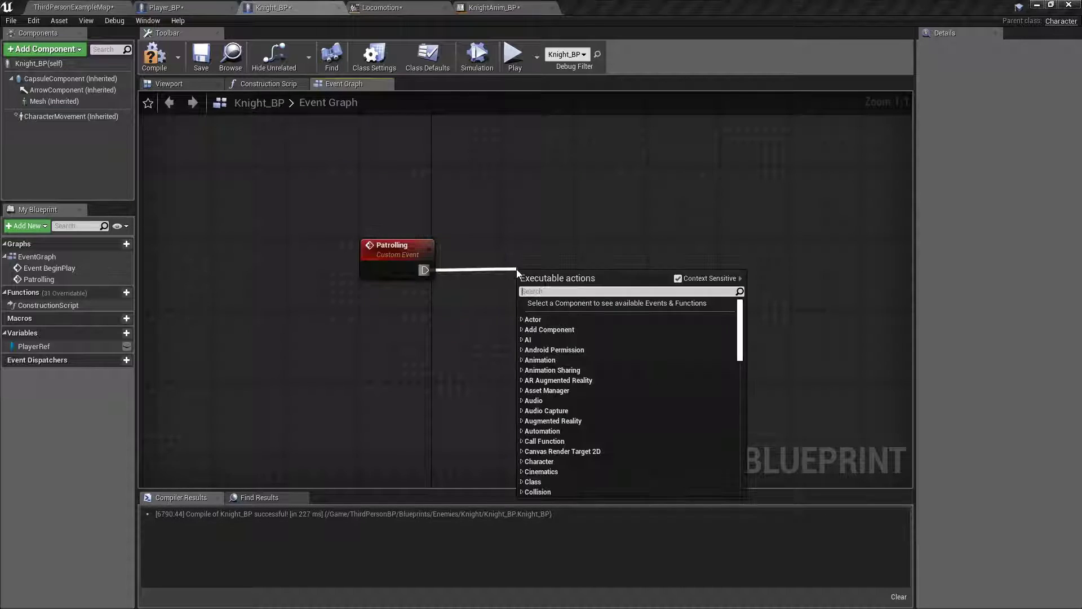
{"action": "type", "text": "ai move to"}
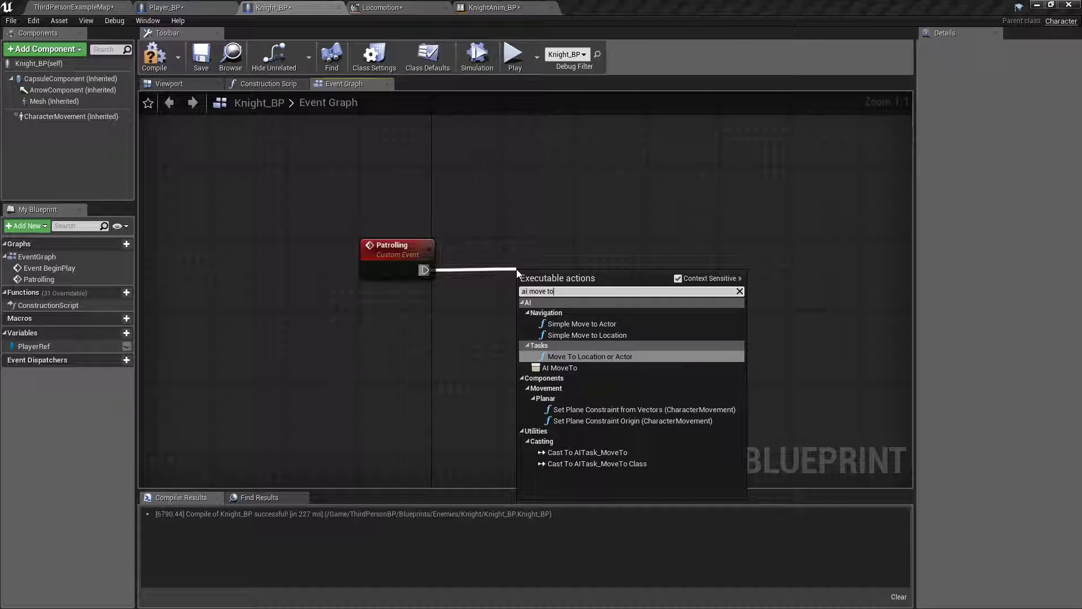
{"action": "left_click", "coordinate": [564, 368]}
{"action": "left_click_drag", "start_coordinate": [612, 275], "coordinate": [702, 257]}
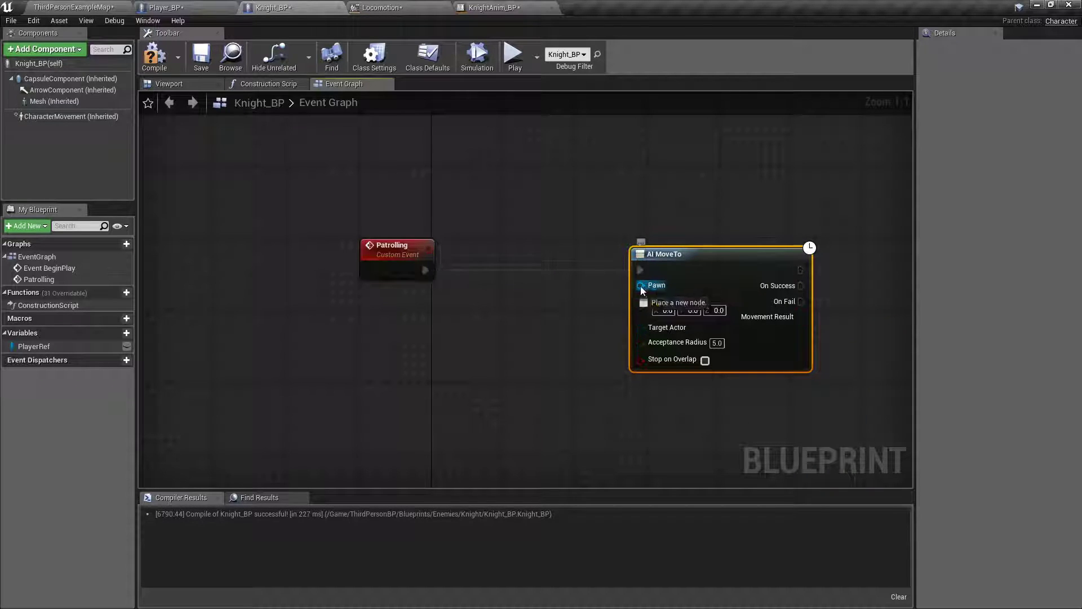
Connect a reference to Self to the AI MoveTo node's Pawn input.
{"action": "left_click_drag", "start_coordinate": [641, 286], "coordinate": [510, 185]}
{"action": "type", "text": "se"}
{"action": "left_click", "coordinate": [565, 314]}
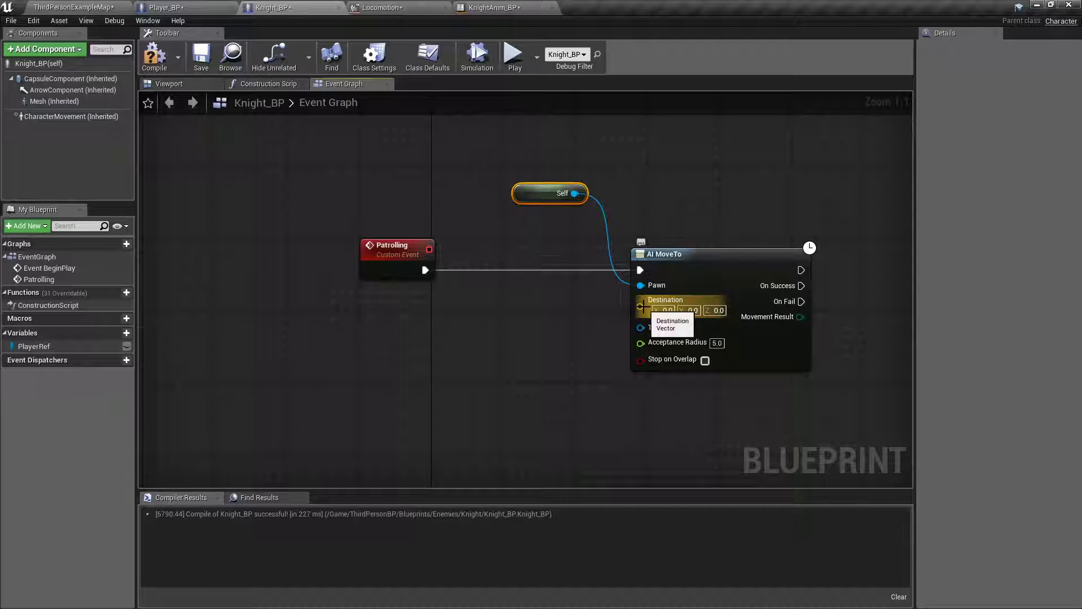
Feed the AI MoveTo Destination from a new GetRandomPointInNavigableRadius node and place it below the Patrolling event's execution line.
{"action": "left_click_drag", "start_coordinate": [641, 306], "coordinate": [549, 337]}
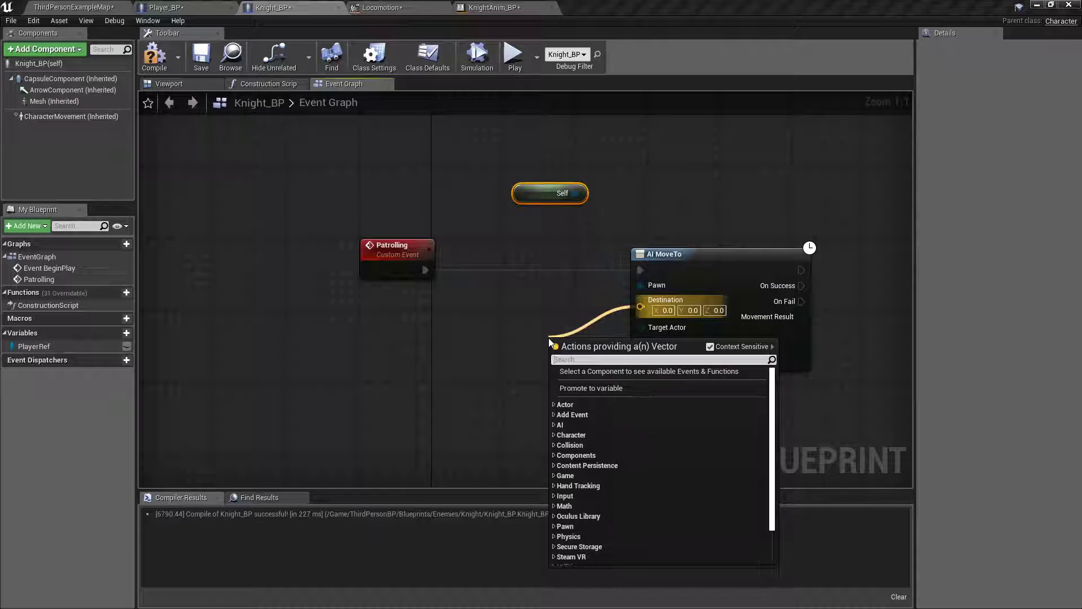
{"action": "type", "text": "get random"}
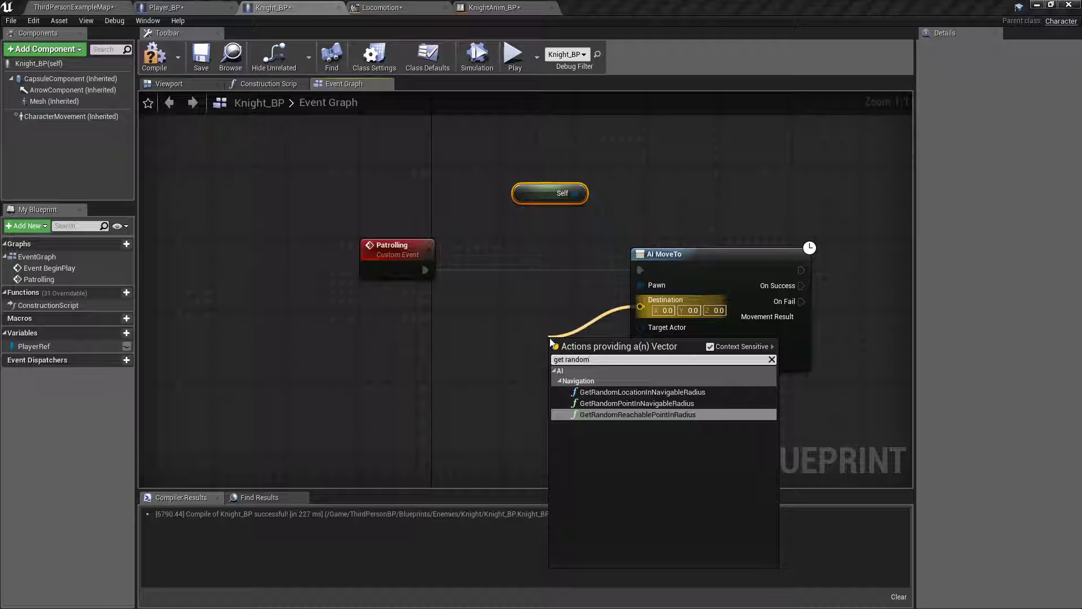
{"action": "left_click", "coordinate": [642, 403]}
{"action": "left_click_drag", "start_coordinate": [607, 345], "coordinate": [478, 341]}
Create a new Knight_BP variable named PatrolPoint.
{"action": "right_click_drag", "start_coordinate": [507, 356], "coordinate": [651, 311]}
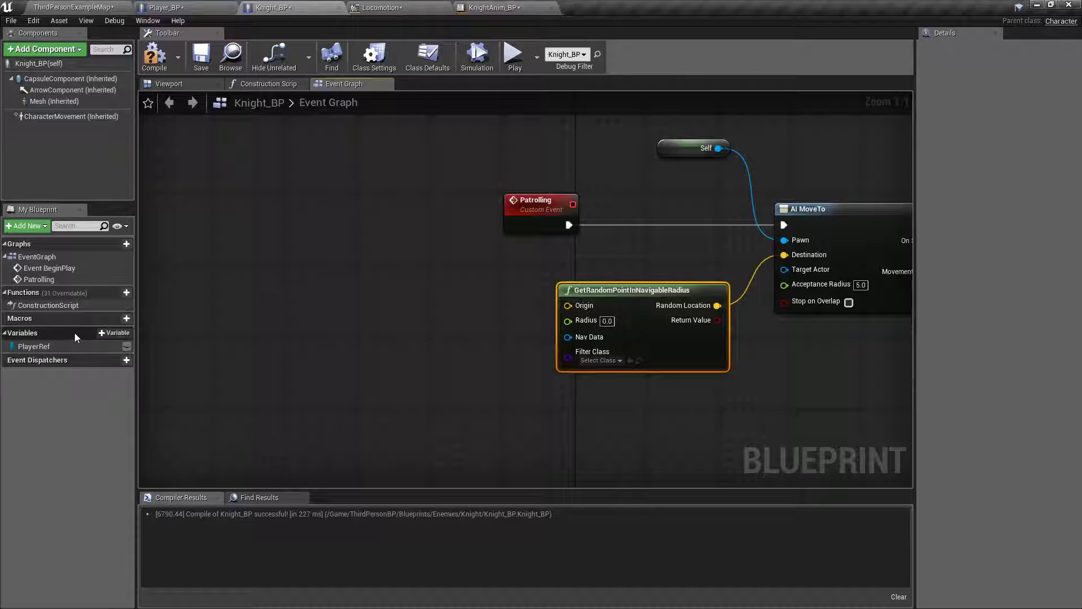
{"action": "left_click", "coordinate": [121, 333]}
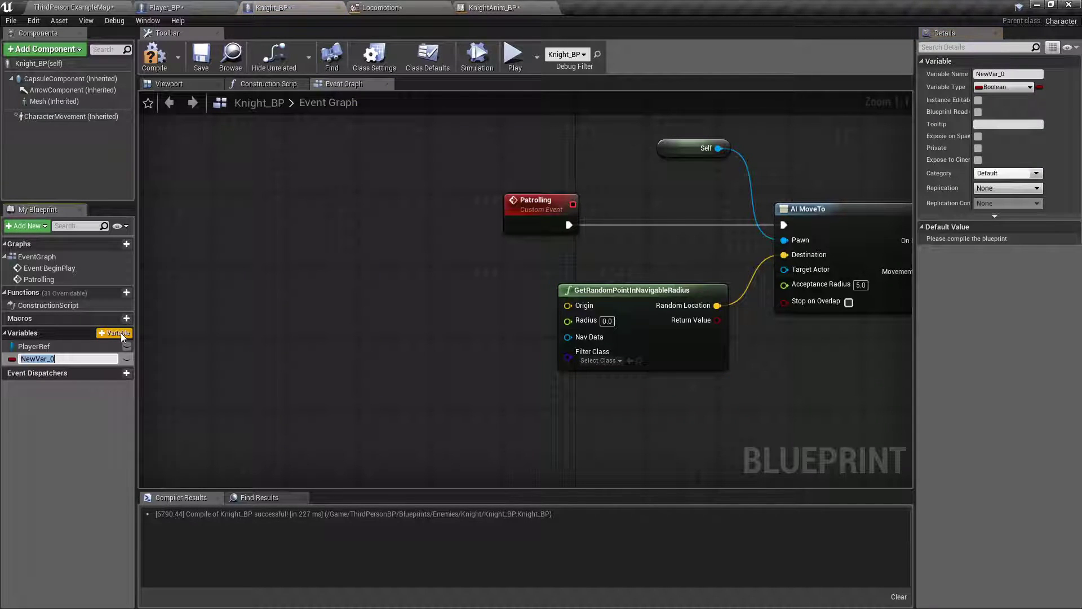
{"action": "type", "text": "PatrolPoint"}
{"action": "key", "text": "Return"}
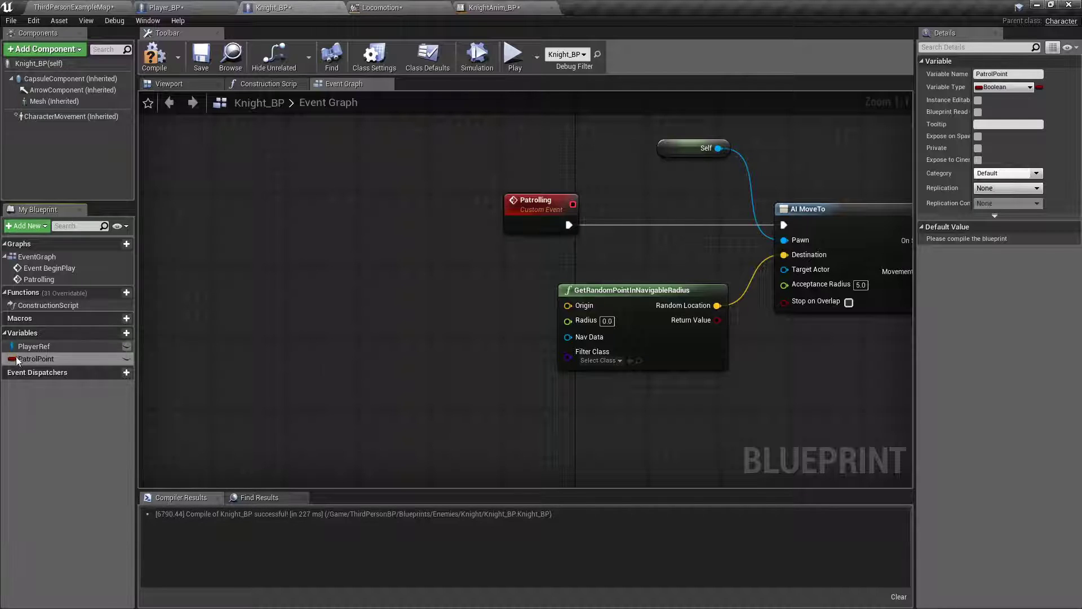
In the Blueprints/Enemies content folder, create an Actor-based Blueprint Class named PatrolPoint.
{"action": "left_click", "coordinate": [82, 7]}
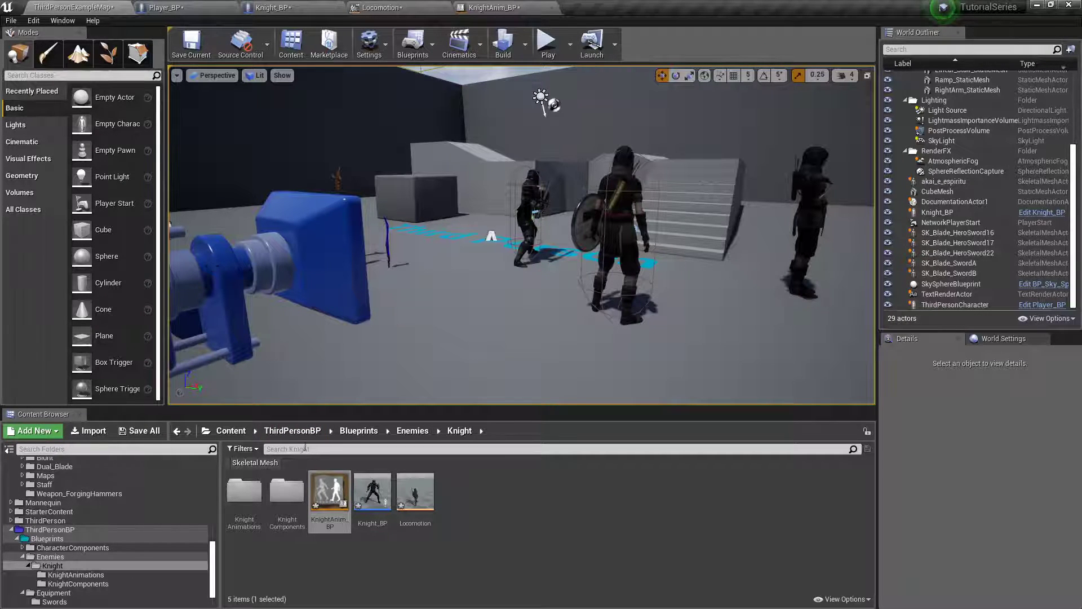
{"action": "left_click", "coordinate": [40, 557]}
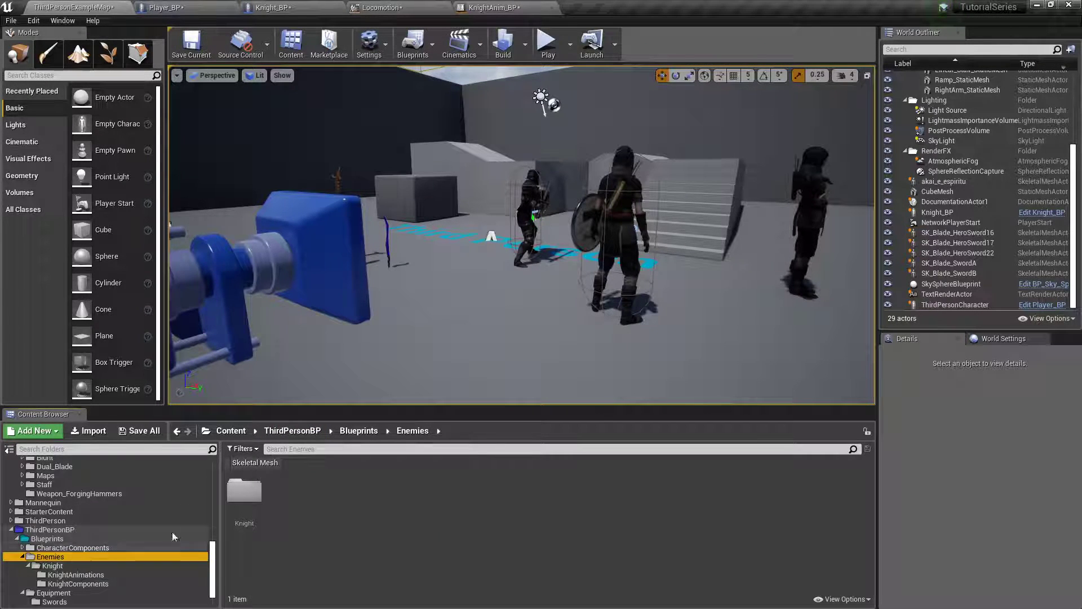
{"action": "right_click", "coordinate": [287, 499]}
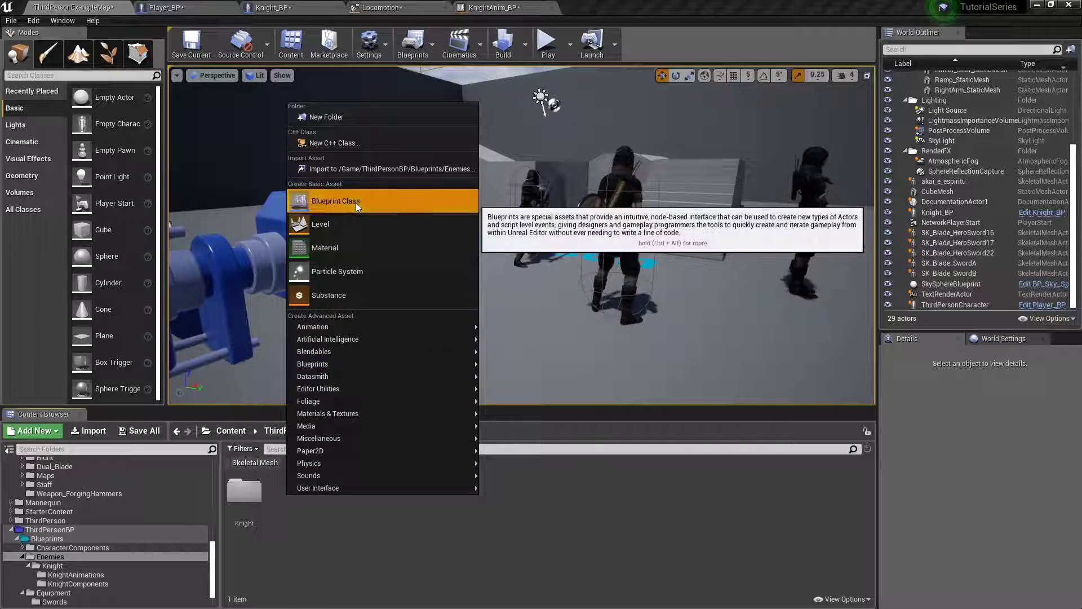
{"action": "left_click", "coordinate": [334, 201]}
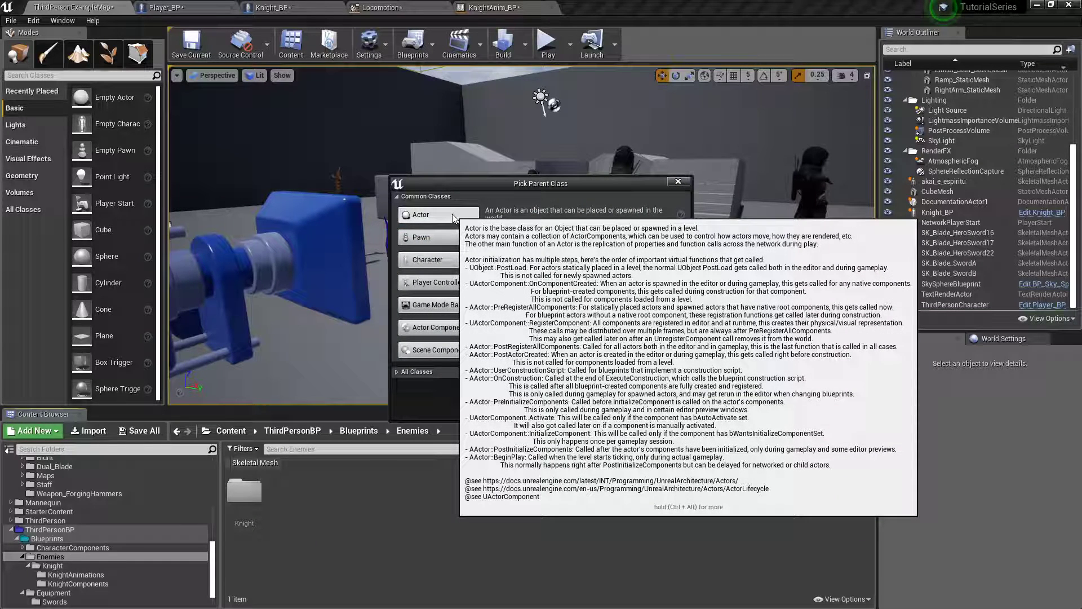
{"action": "left_click", "coordinate": [438, 215]}
{"action": "type", "text": "PatrolP"}
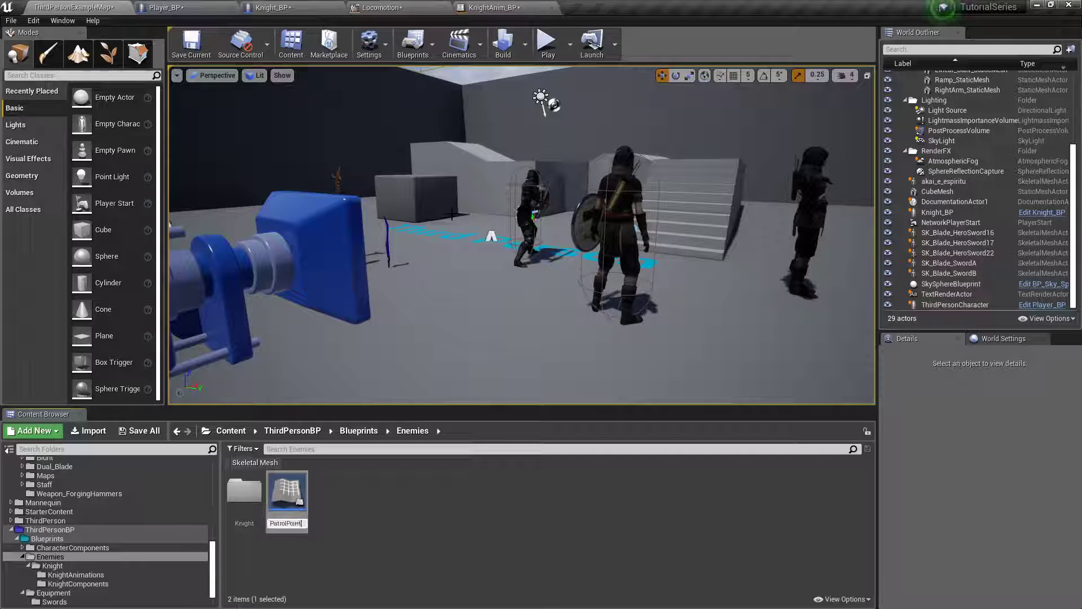
{"action": "type", "text": "oint"}
{"action": "key", "text": "Return"}
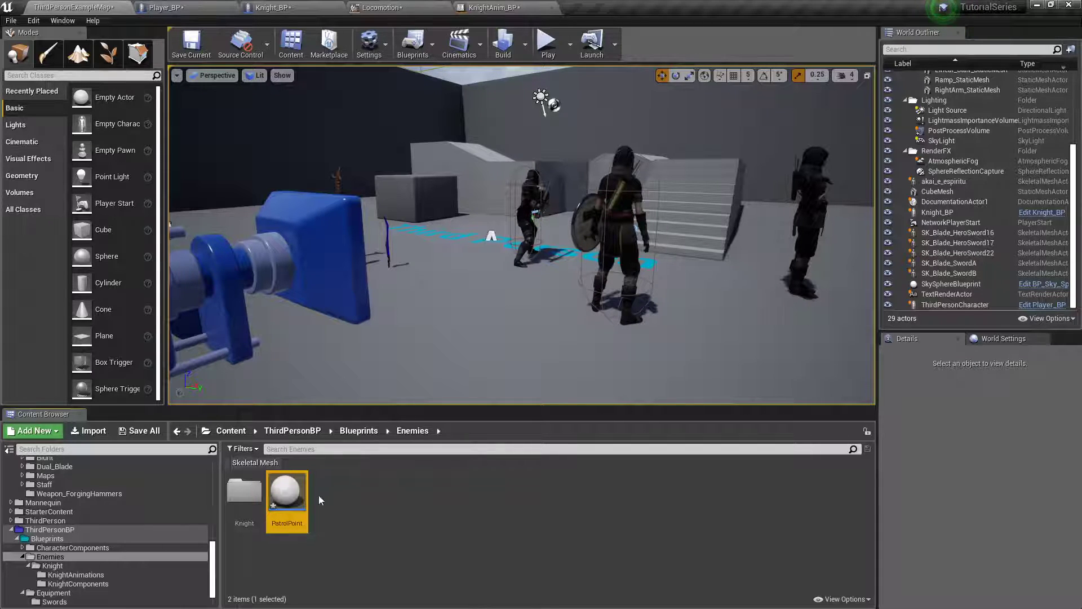
Open the PatrolPoint Blueprint and add a basic-shape Sphere component to it.
{"action": "double_click", "coordinate": [287, 495]}
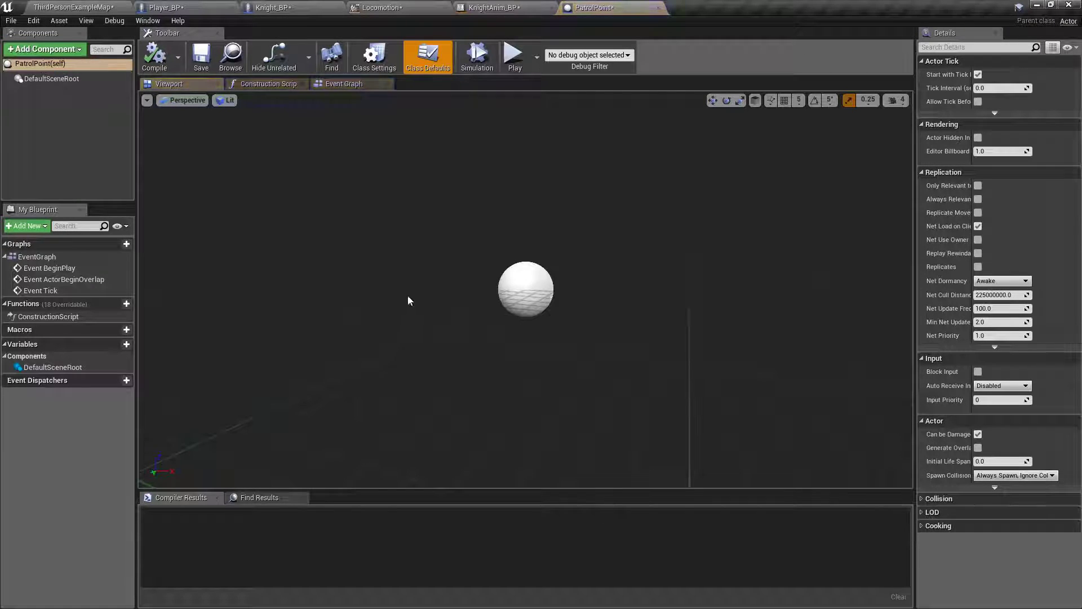
{"action": "left_click", "coordinate": [67, 51]}
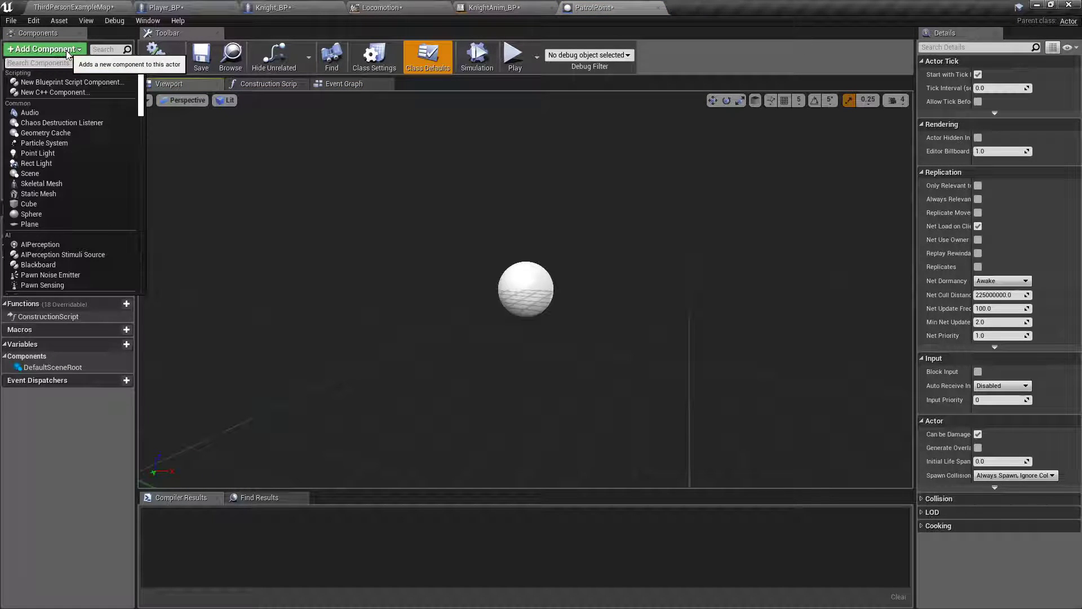
{"action": "type", "text": "sphere"}
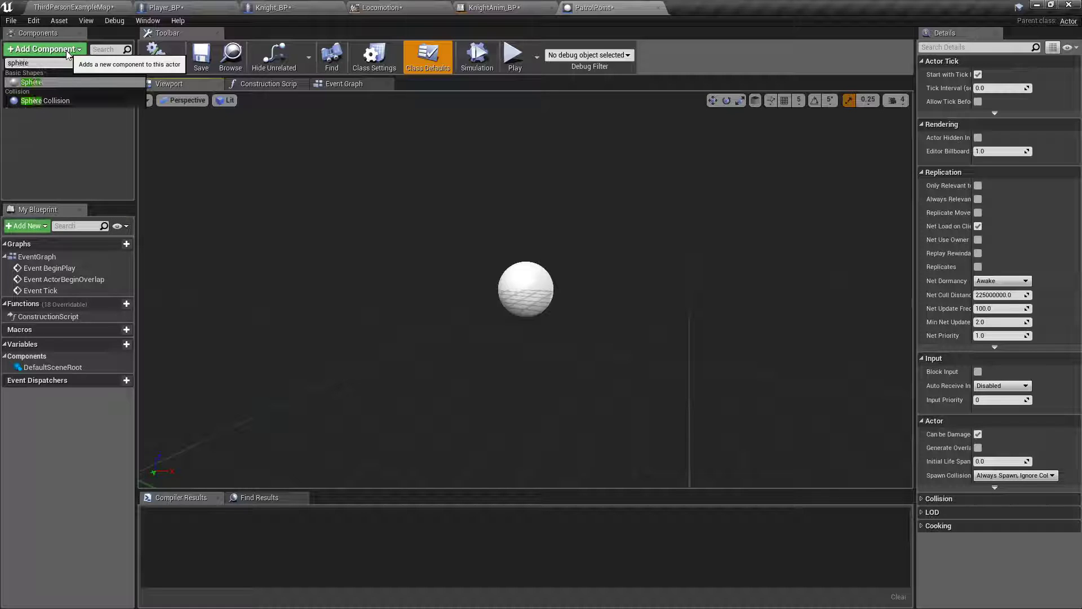
{"action": "left_click", "coordinate": [41, 86]}
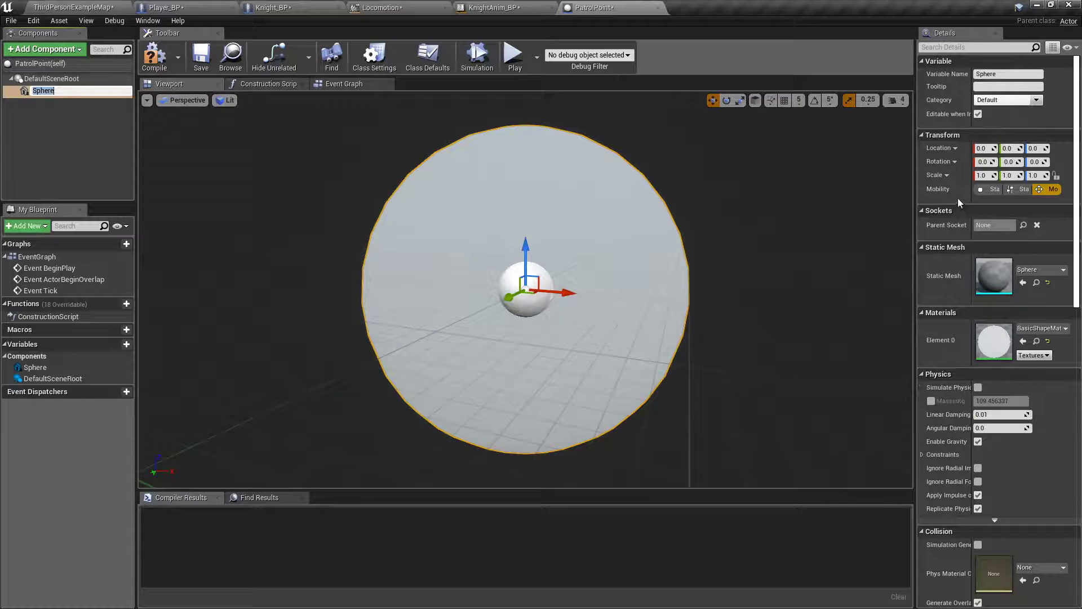
Set the PatrolPoint's Sphere component to be hidden in game and compile the Blueprint.
{"action": "scroll", "coordinate": [1004, 275], "scroll_direction": "down", "scroll_amount": 2}
{"action": "scroll", "coordinate": [1000, 330], "scroll_direction": "down", "scroll_amount": 3}
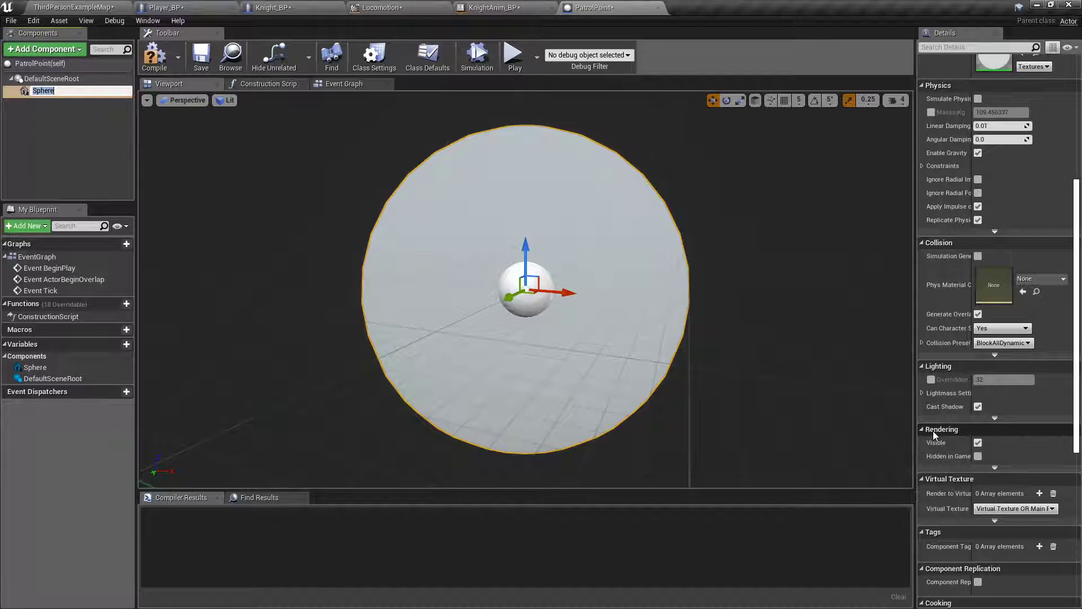
{"action": "left_click", "coordinate": [978, 457]}
{"action": "left_click", "coordinate": [154, 56]}
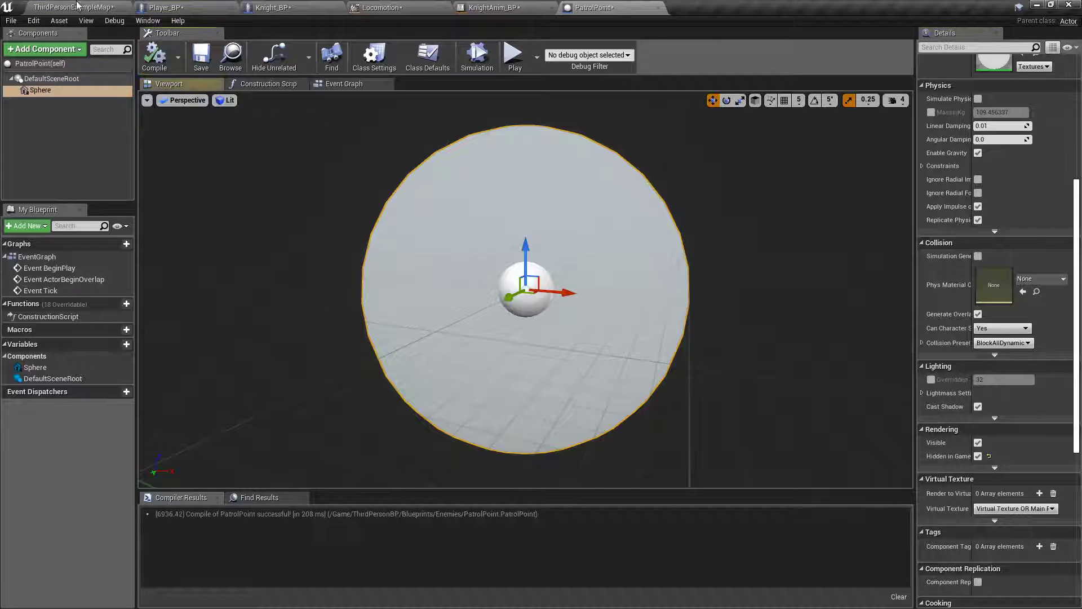
Place a PatrolPoint actor on the floor of ThirdPersonExampleMap, in front of the characters.
{"action": "left_click", "coordinate": [73, 7]}
{"action": "left_click_drag", "start_coordinate": [293, 475], "coordinate": [495, 304]}
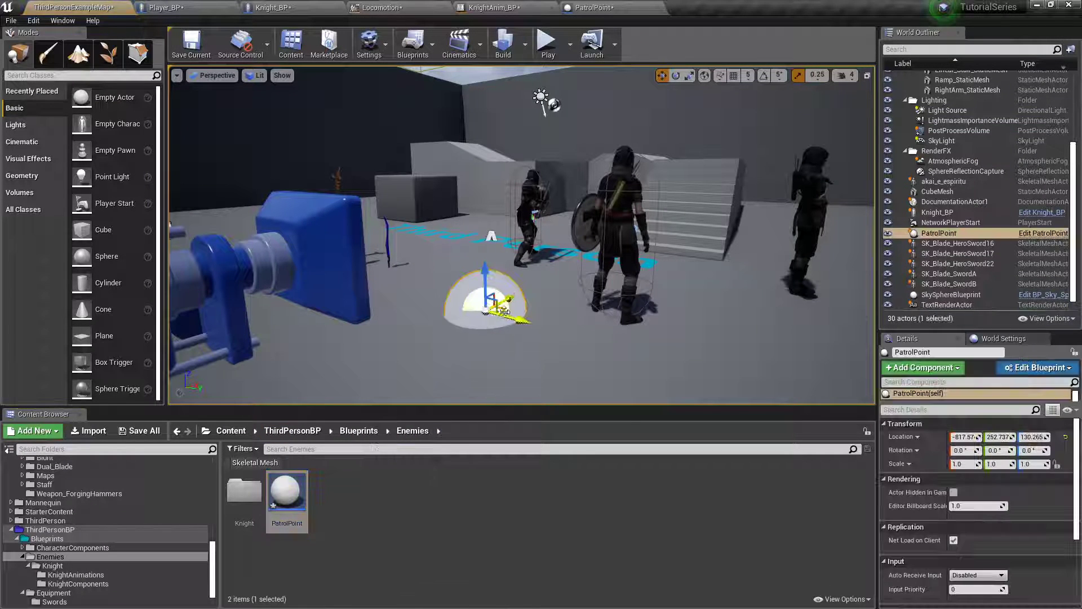
{"action": "middle_click_drag", "start_coordinate": [496, 304], "coordinate": [474, 293]}
{"action": "right_click_drag", "start_coordinate": [474, 293], "coordinate": [510, 289]}
{"action": "left_click", "coordinate": [557, 41]}
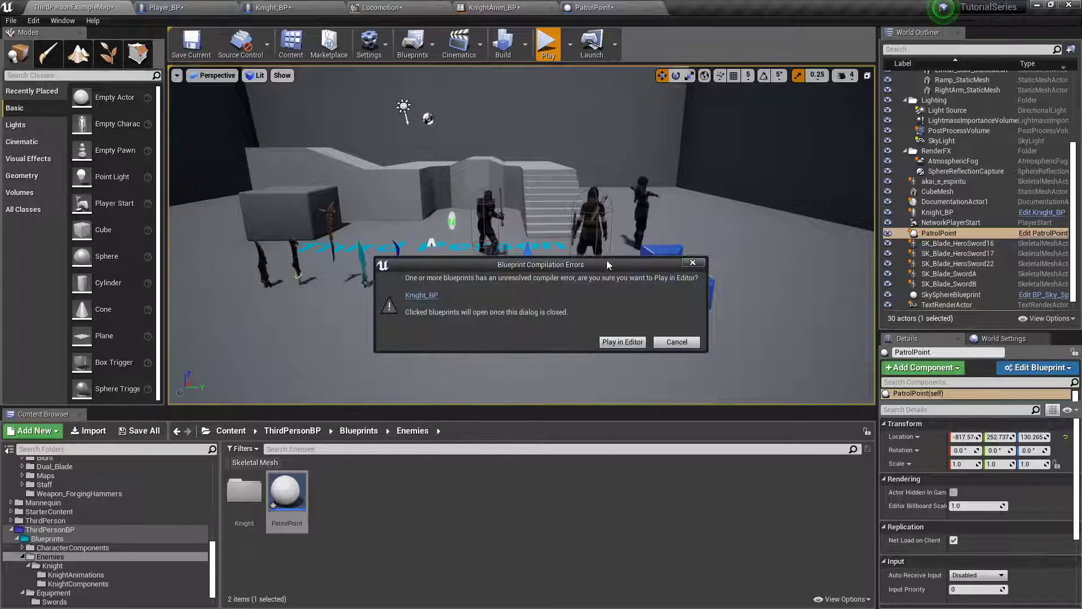
{"action": "left_click", "coordinate": [677, 341]}
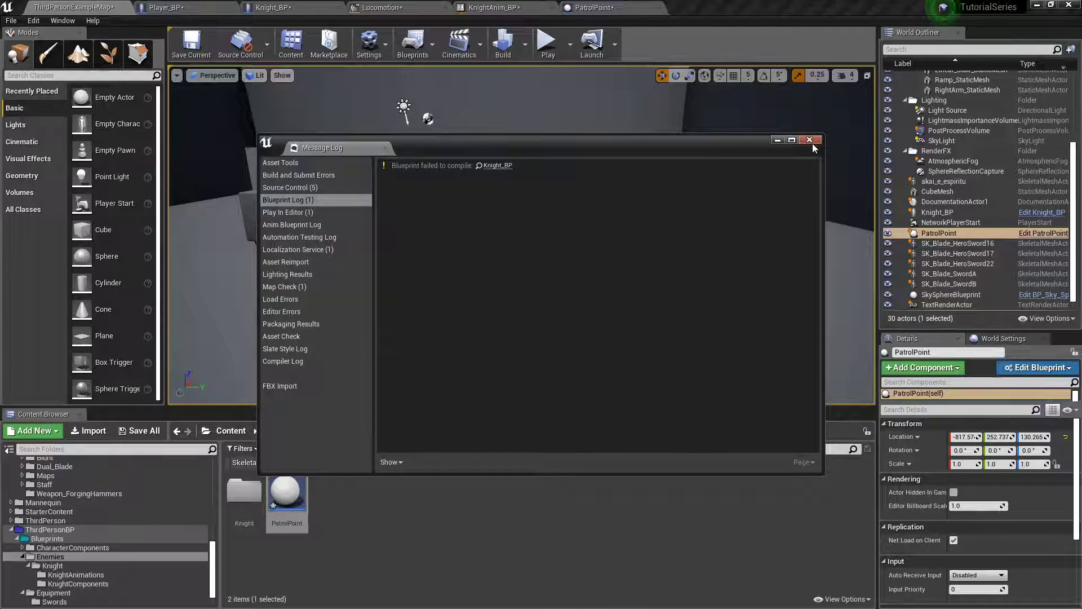
{"action": "left_click", "coordinate": [811, 141]}
Change Knight_BP's PatrolPoint variable to an Actor object reference, make it instance editable, and compile.
{"action": "left_click", "coordinate": [283, 6]}
{"action": "right_click_drag", "start_coordinate": [650, 207], "coordinate": [563, 147]}
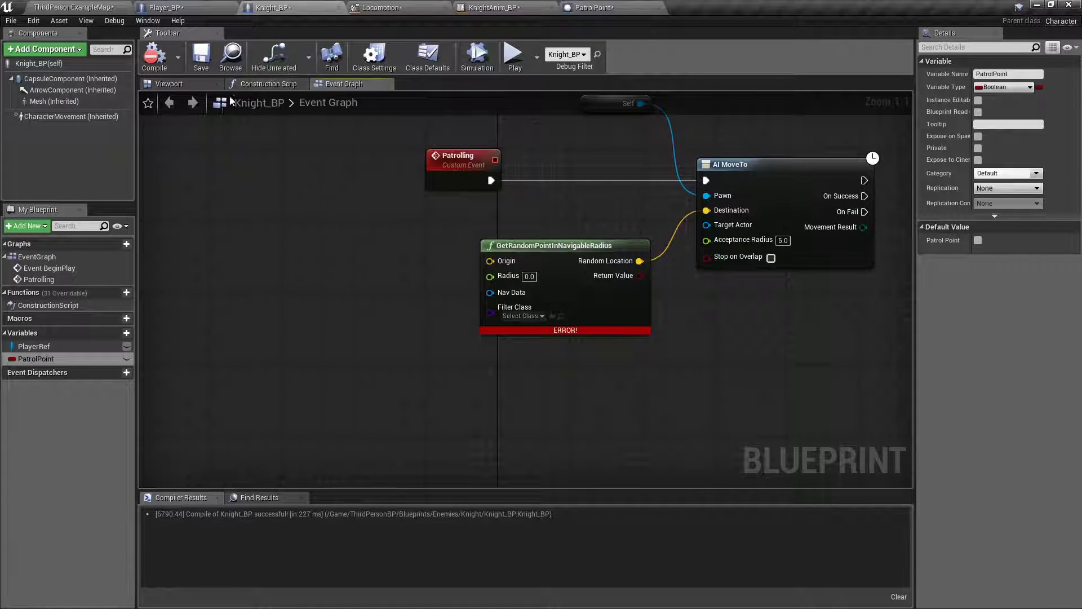
{"action": "right_click_drag", "start_coordinate": [237, 146], "coordinate": [308, 181]}
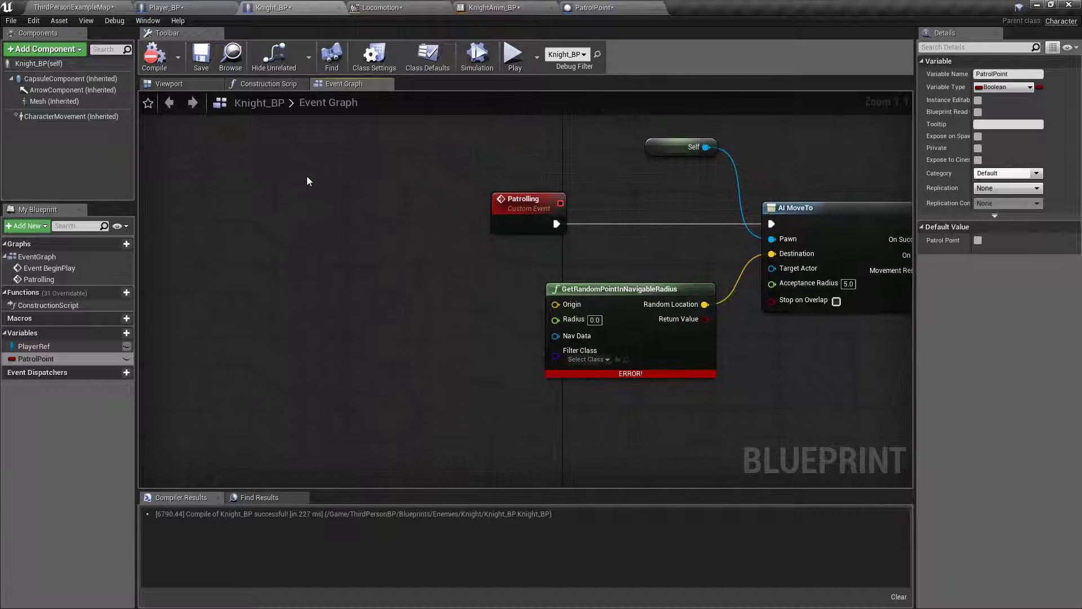
{"action": "left_click", "coordinate": [13, 359]}
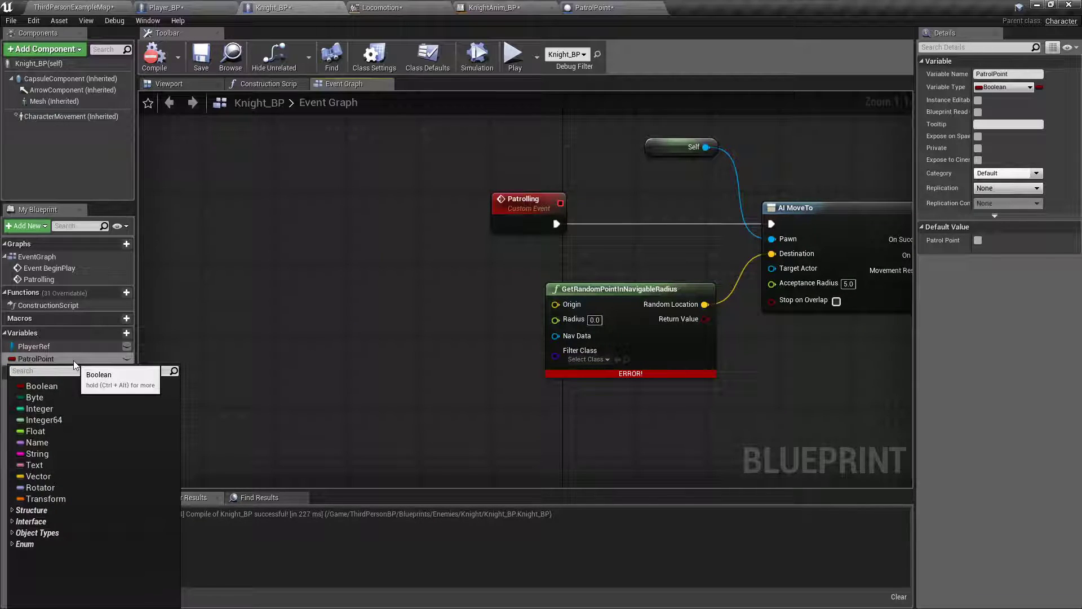
{"action": "type", "text": "actor"}
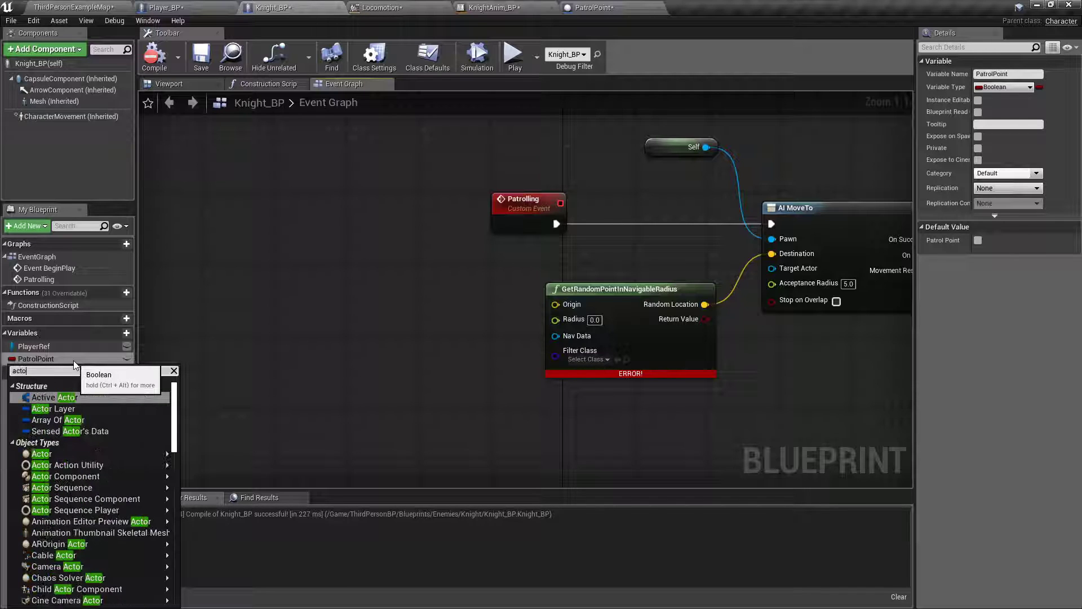
{"action": "mouse_move", "coordinate": [90, 453]}
{"action": "left_click", "coordinate": [214, 457]}
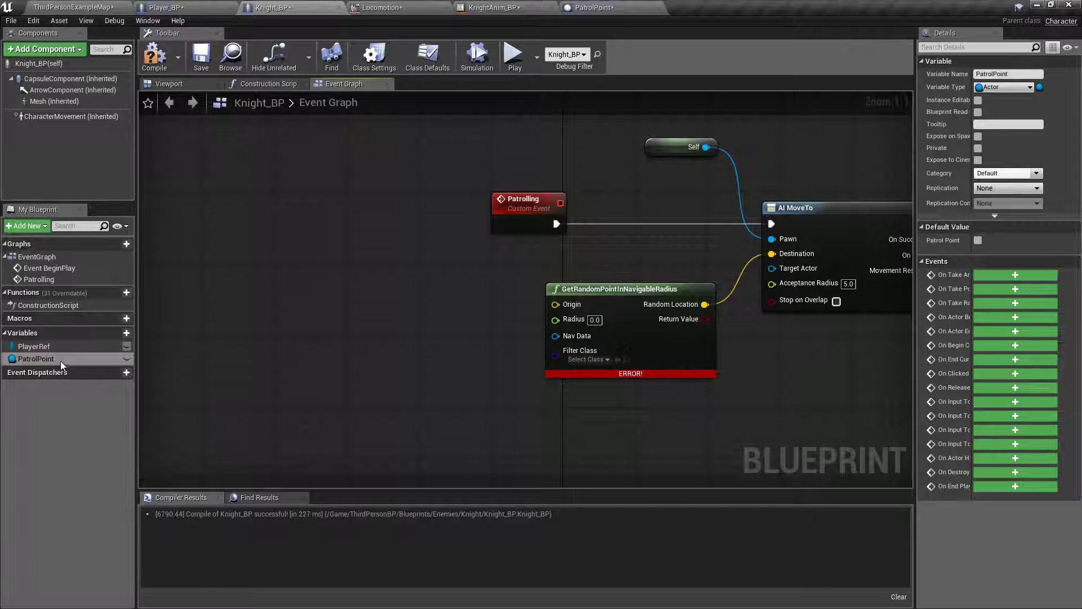
{"action": "left_click", "coordinate": [128, 360]}
{"action": "left_click", "coordinate": [156, 59]}
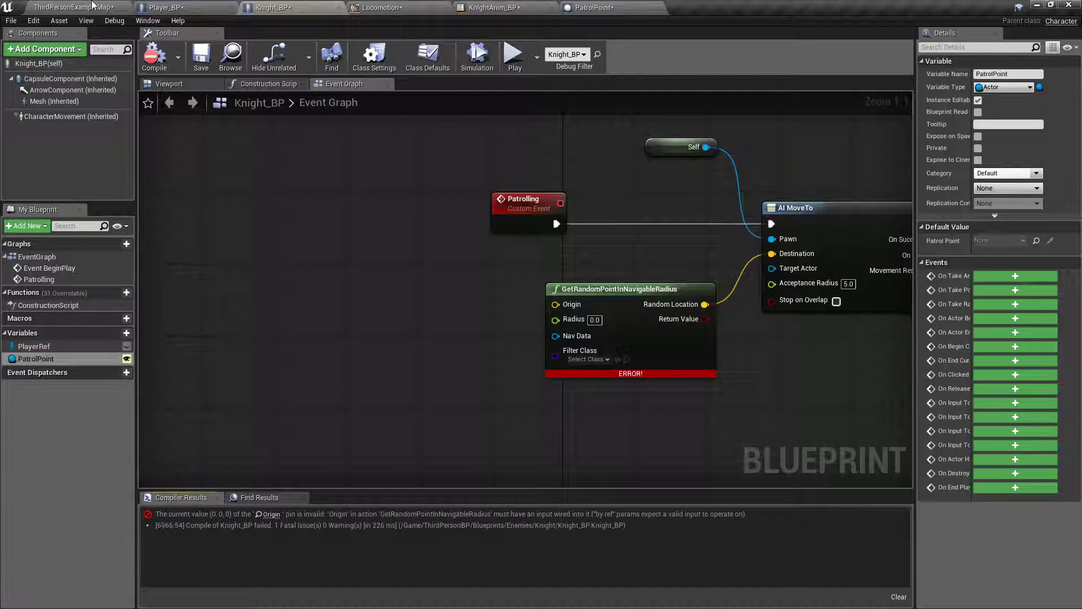
Inspect the actor choices for the placed Knight_BP's Patrol Point property and select the PatrolPoint actor in the level.
{"action": "left_click", "coordinate": [74, 7]}
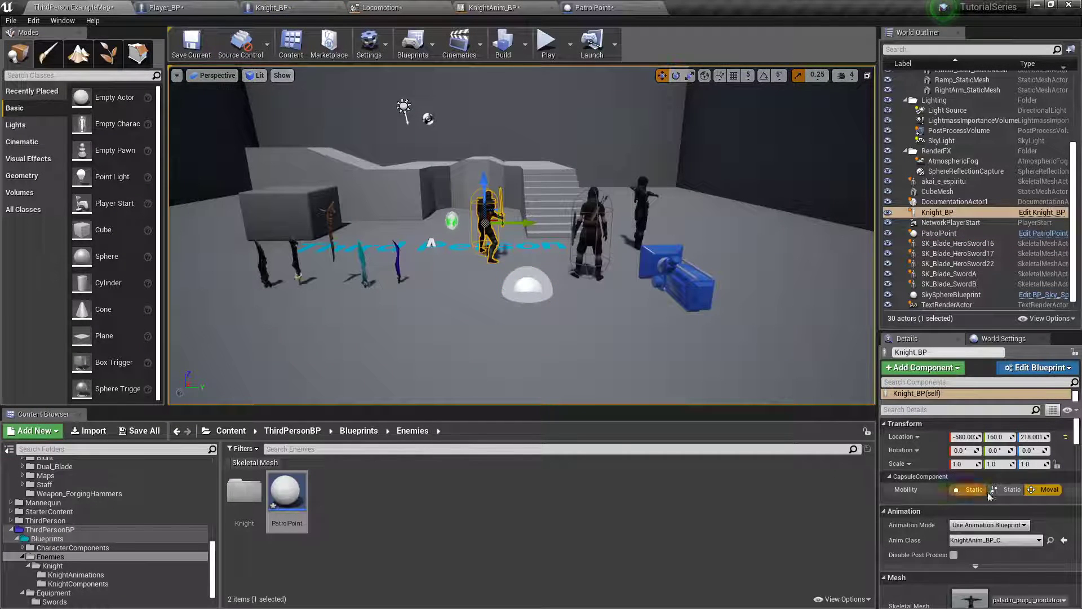
{"action": "scroll", "coordinate": [936, 535], "scroll_direction": "down", "scroll_amount": 3}
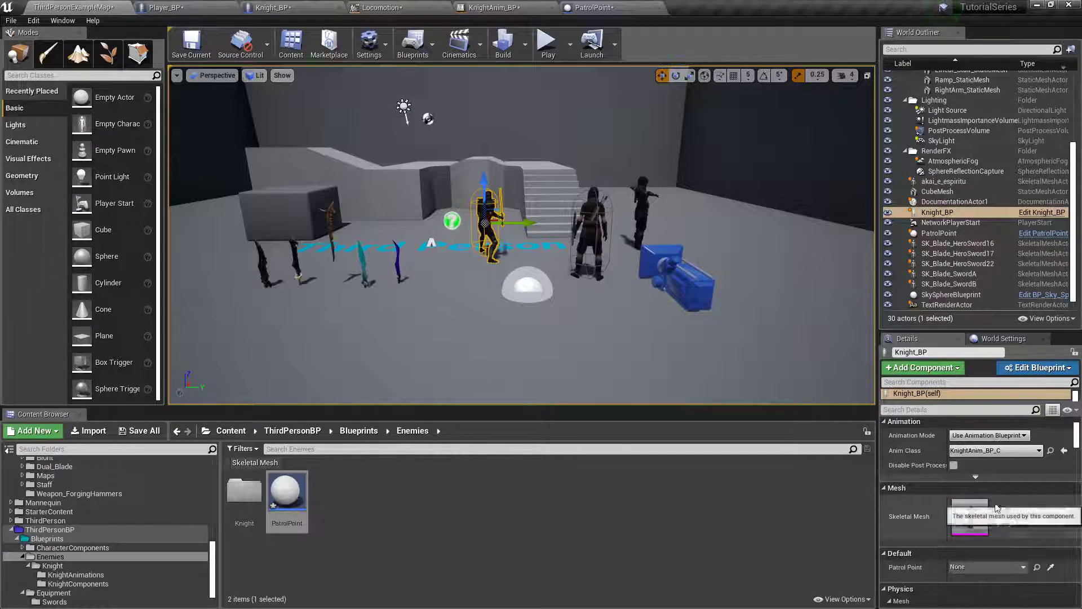
{"action": "left_click", "coordinate": [988, 567]}
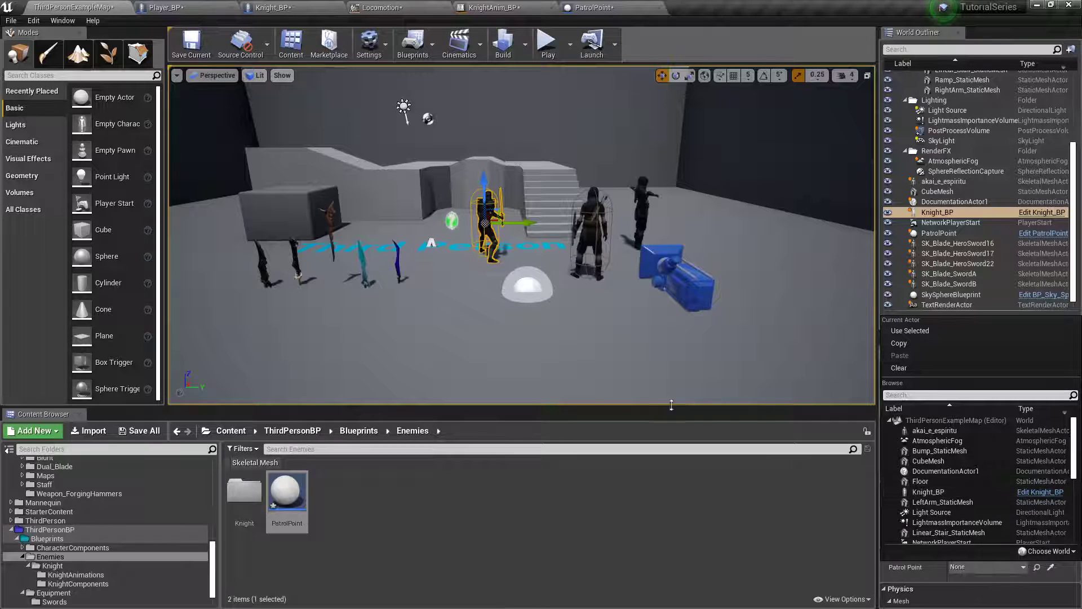
{"action": "left_click", "coordinate": [529, 282]}
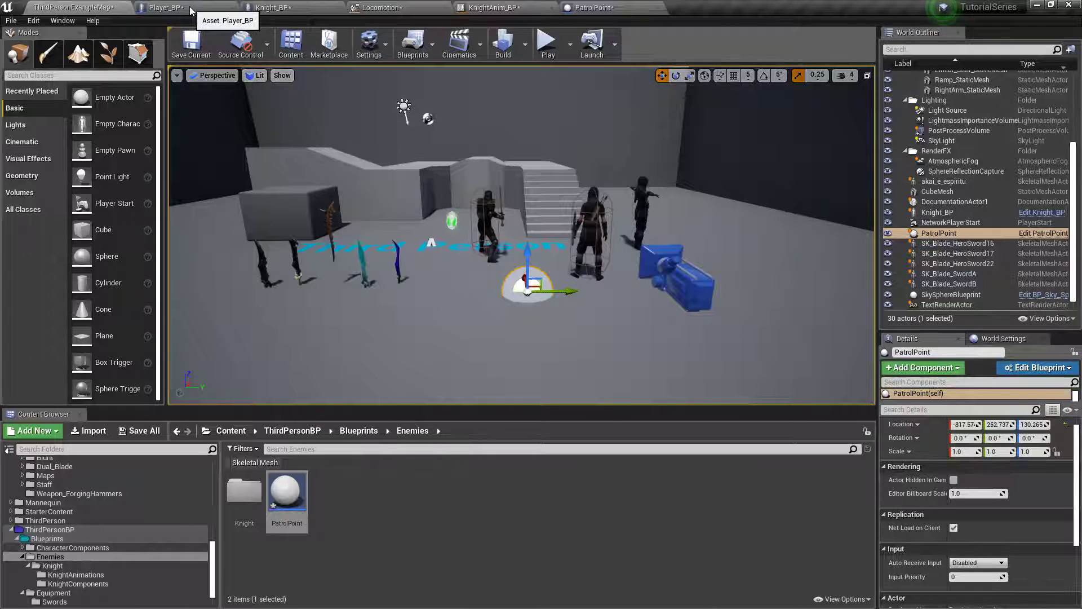
In Knight_BP's Event Graph, add a getter for the PatrolPoint variable and attach a GetActorLocation node to it.
{"action": "left_click", "coordinate": [273, 7]}
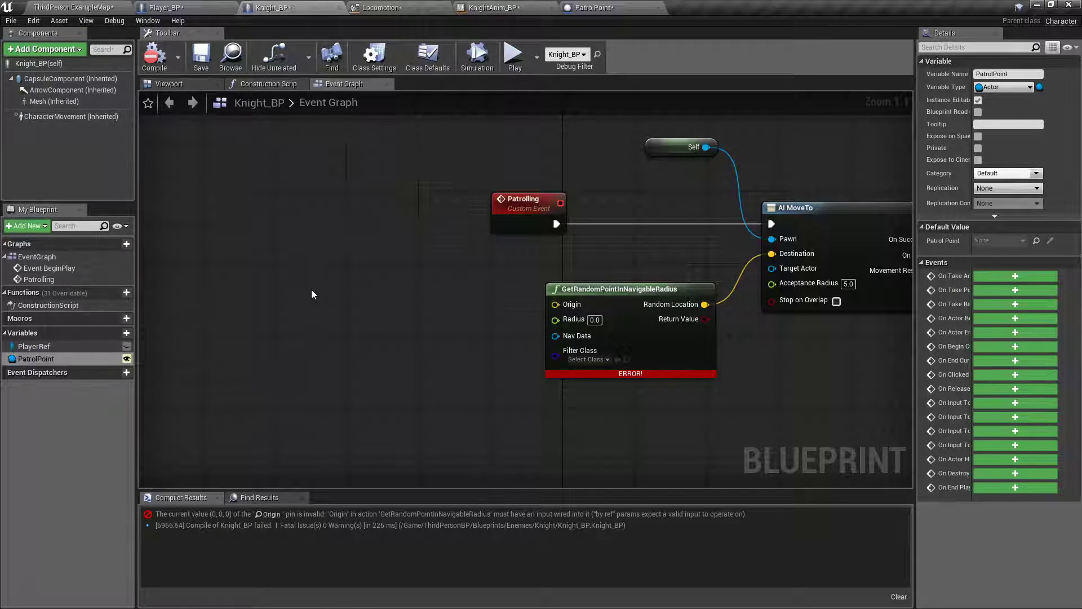
{"action": "left_click_drag", "start_coordinate": [34, 359], "coordinate": [344, 293]}
{"action": "left_click", "coordinate": [281, 299]}
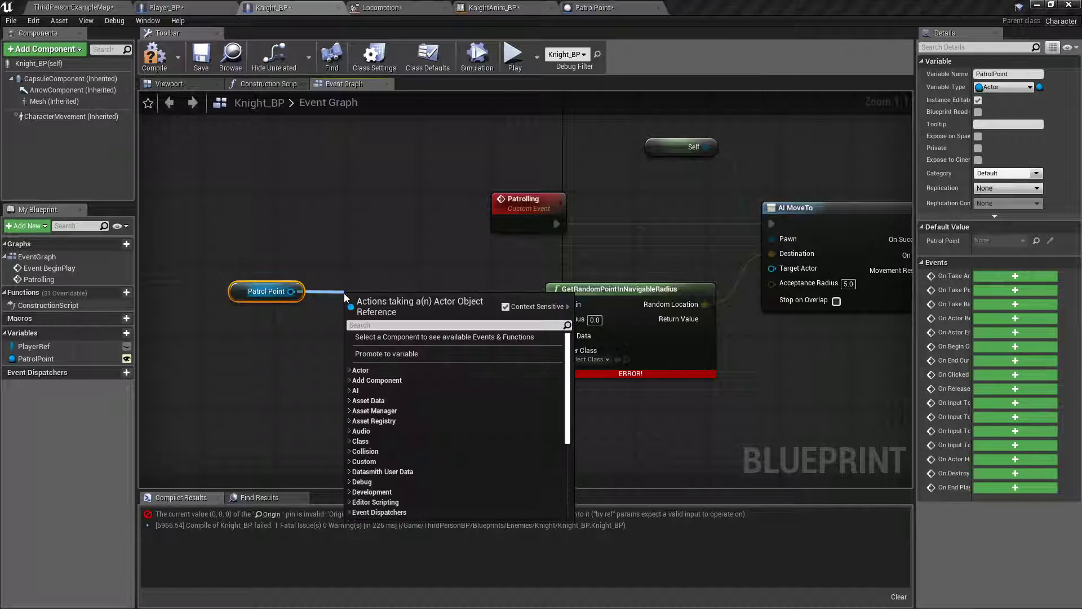
{"action": "type", "text": "get world"}
{"action": "key", "text": "BackSpace"}
{"action": "key", "text": "BackSpace"}
{"action": "key", "text": "BackSpace"}
{"action": "key", "text": "BackSpace"}
{"action": "key", "text": "BackSpace"}
{"action": "type", "text": "actor location"}
{"action": "key", "text": "Return"}
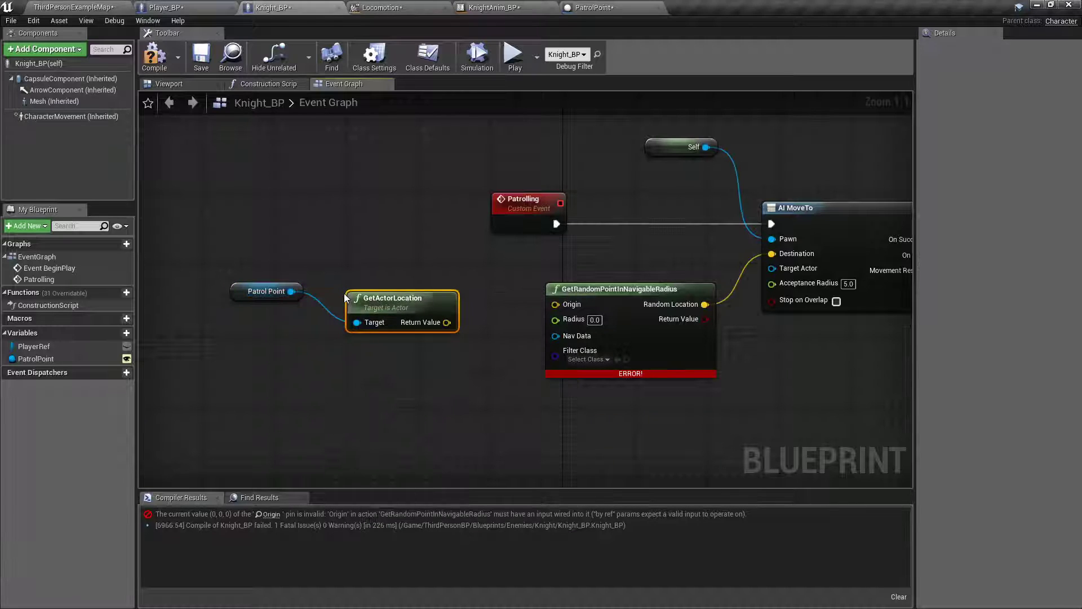
Connect the GetActorLocation result to the Origin input of GetRandomPointInNavigableRadius and straighten the Patrol Point connection.
{"action": "left_click_drag", "start_coordinate": [454, 322], "coordinate": [555, 304]}
{"action": "left_click_drag", "start_coordinate": [423, 304], "coordinate": [414, 267]}
{"action": "left_click_drag", "start_coordinate": [363, 230], "coordinate": [252, 327]}
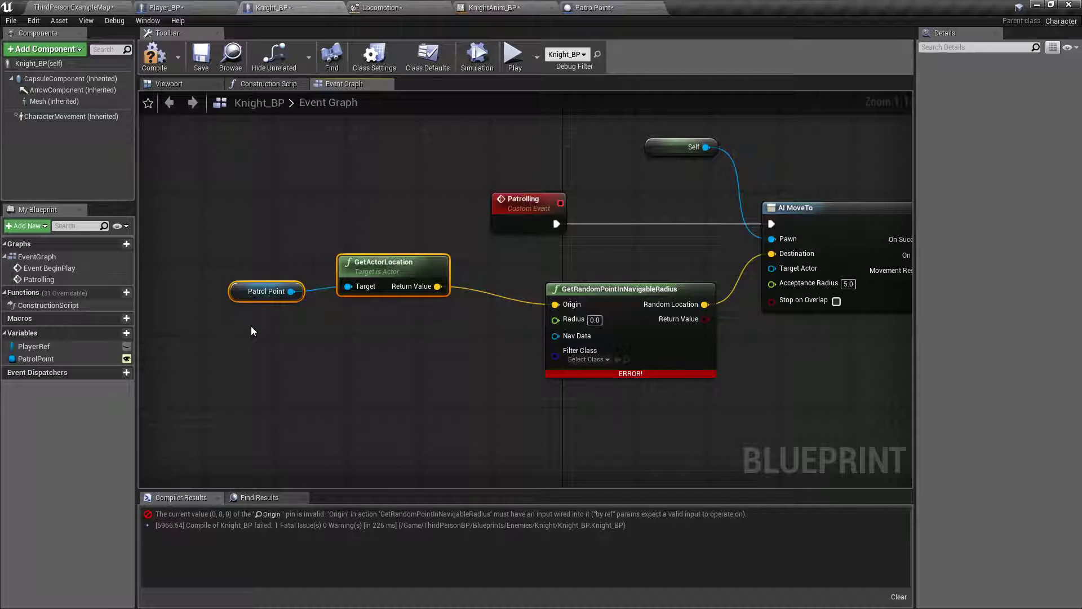
{"action": "key", "text": "q"}
{"action": "left_click", "coordinate": [418, 321]}
Promote the Radius input to an instance-editable variable named PatrolRadius and place its node below GetActorLocation.
{"action": "left_click_drag", "start_coordinate": [555, 319], "coordinate": [437, 372]}
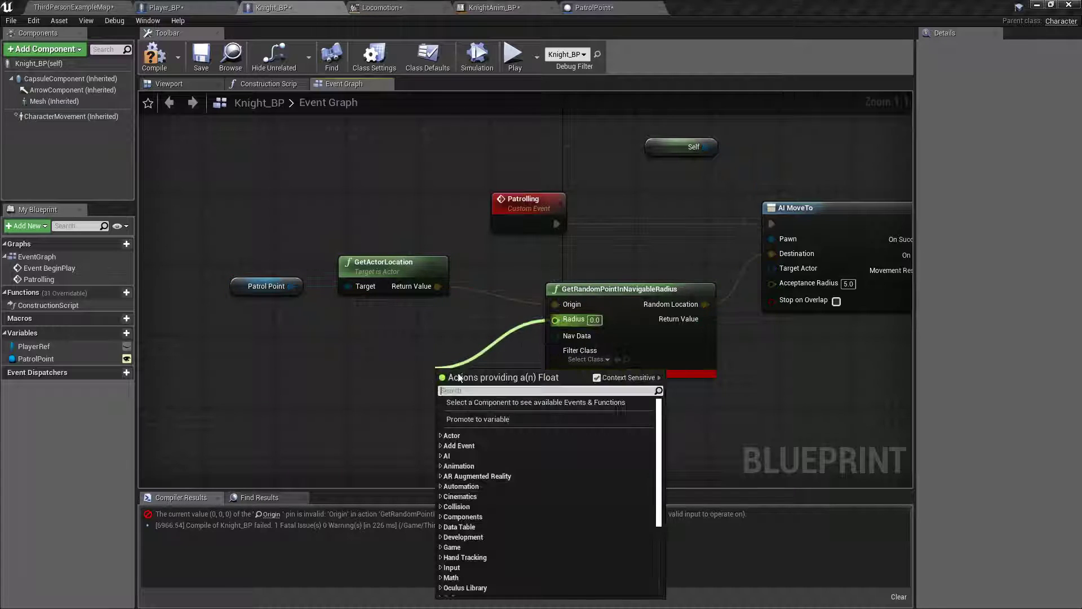
{"action": "left_click", "coordinate": [488, 418]}
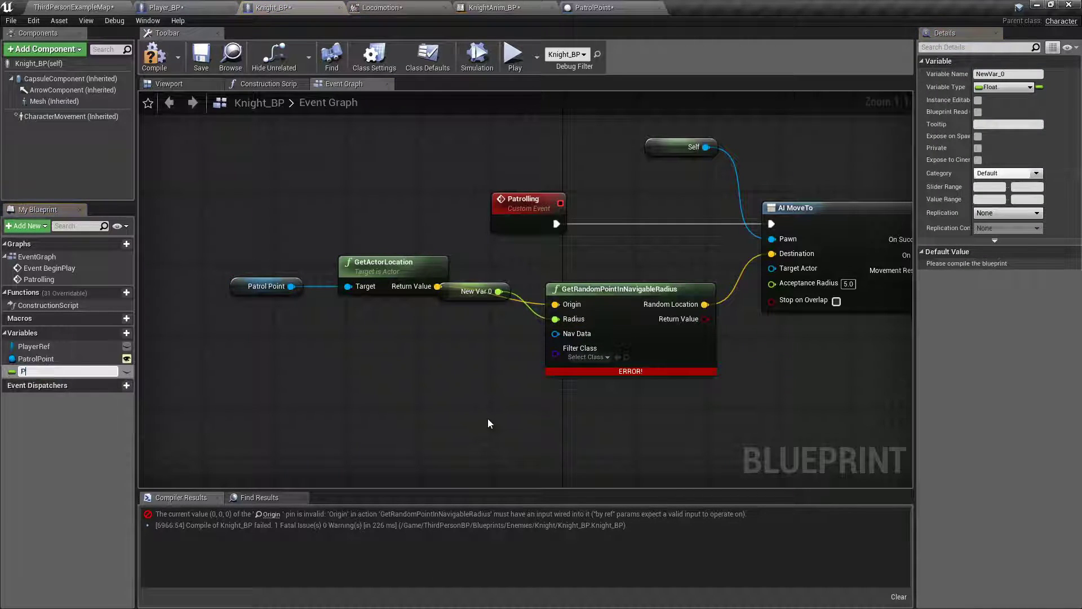
{"action": "type", "text": "PatrolRadius"}
{"action": "key", "text": "Return"}
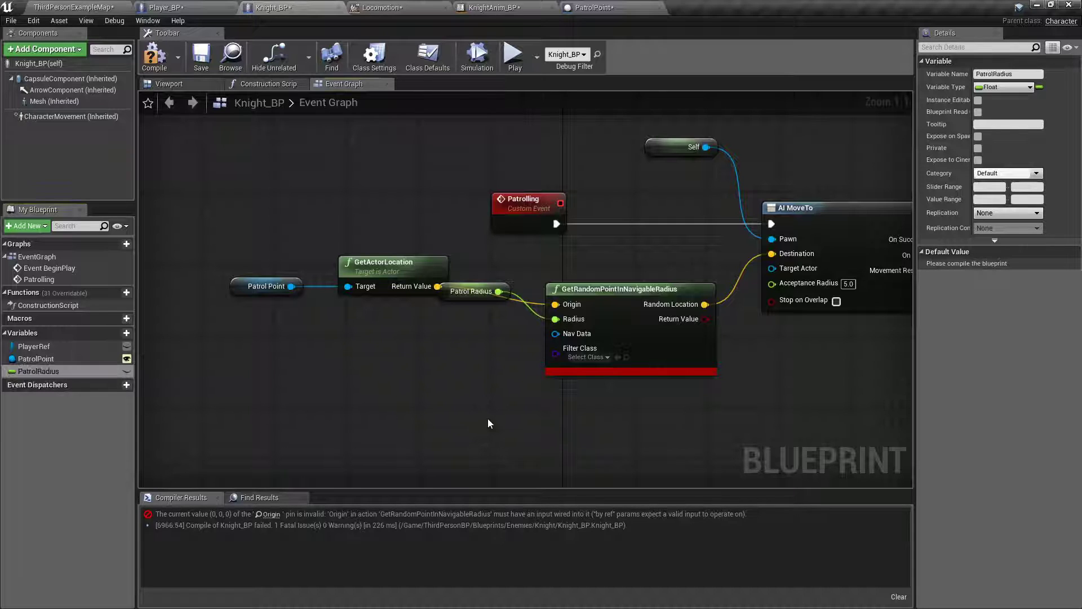
{"action": "left_click", "coordinate": [126, 371]}
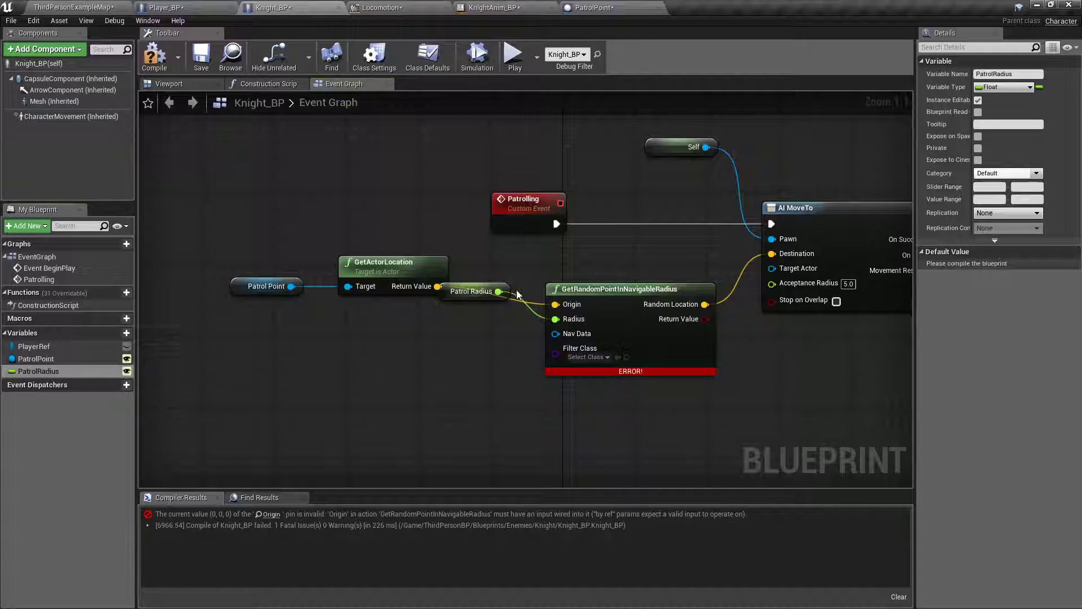
{"action": "left_click_drag", "start_coordinate": [471, 294], "coordinate": [399, 357]}
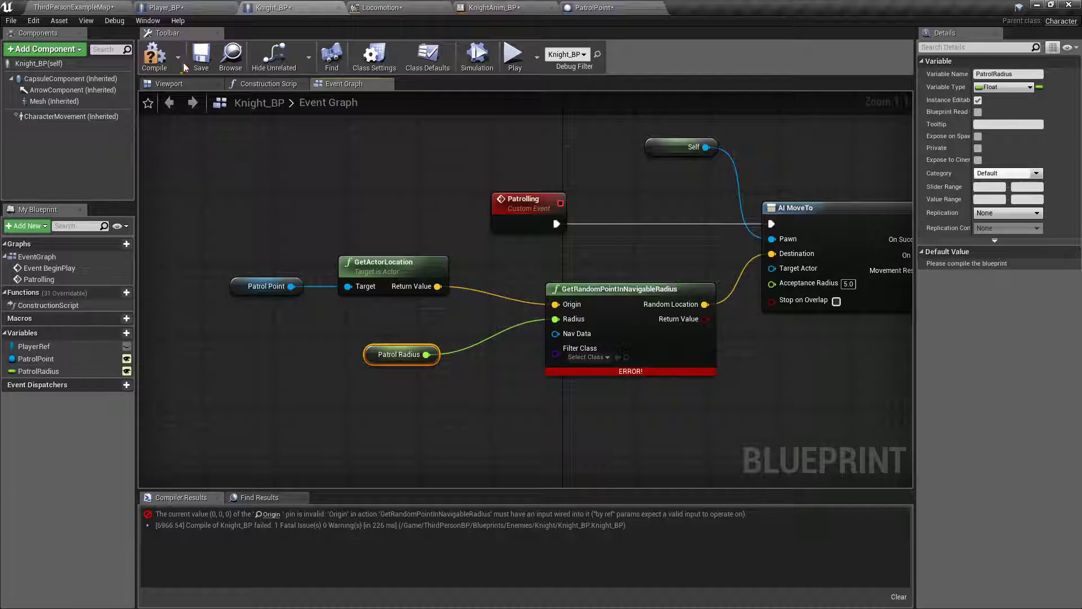
Compile Knight_BP, set PatrolRadius's default value to 1500, and compile again.
{"action": "left_click", "coordinate": [154, 56]}
{"action": "left_click", "coordinate": [1005, 264]}
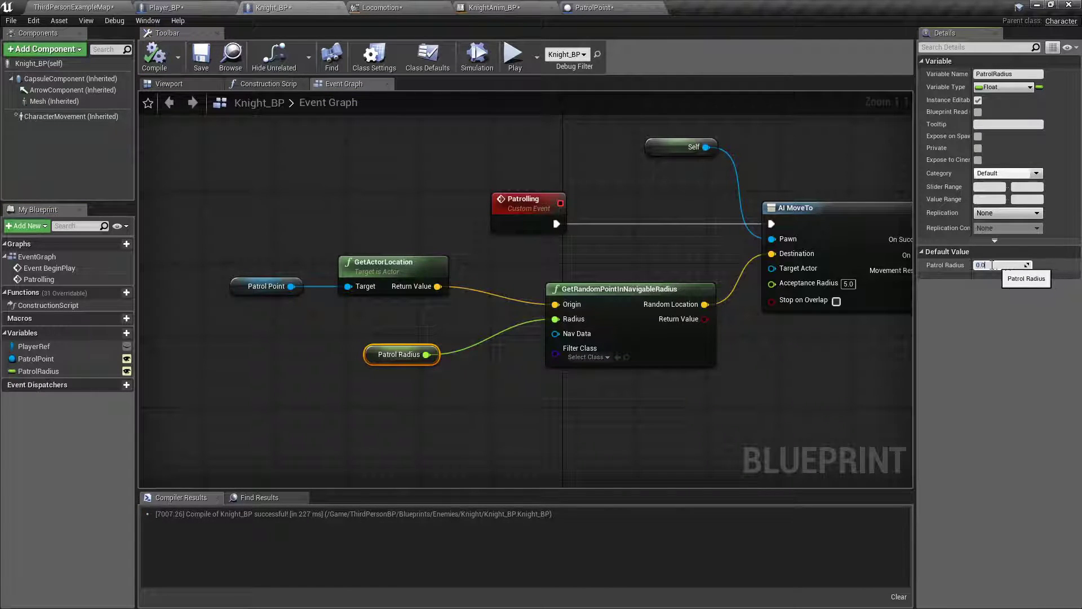
{"action": "type", "text": "1500"}
{"action": "key", "text": "Return"}
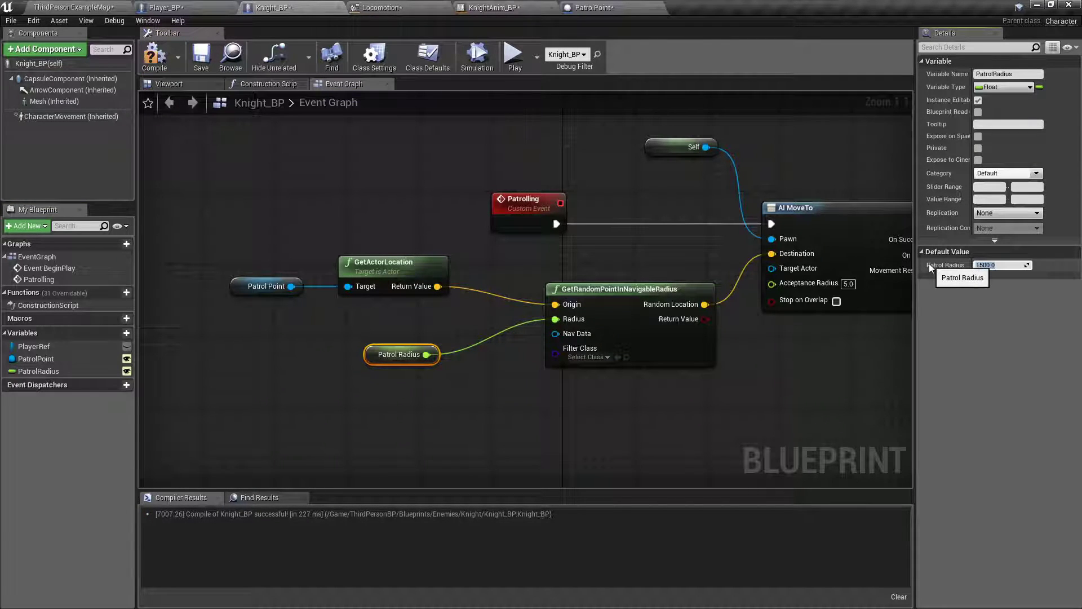
{"action": "left_click", "coordinate": [155, 58]}
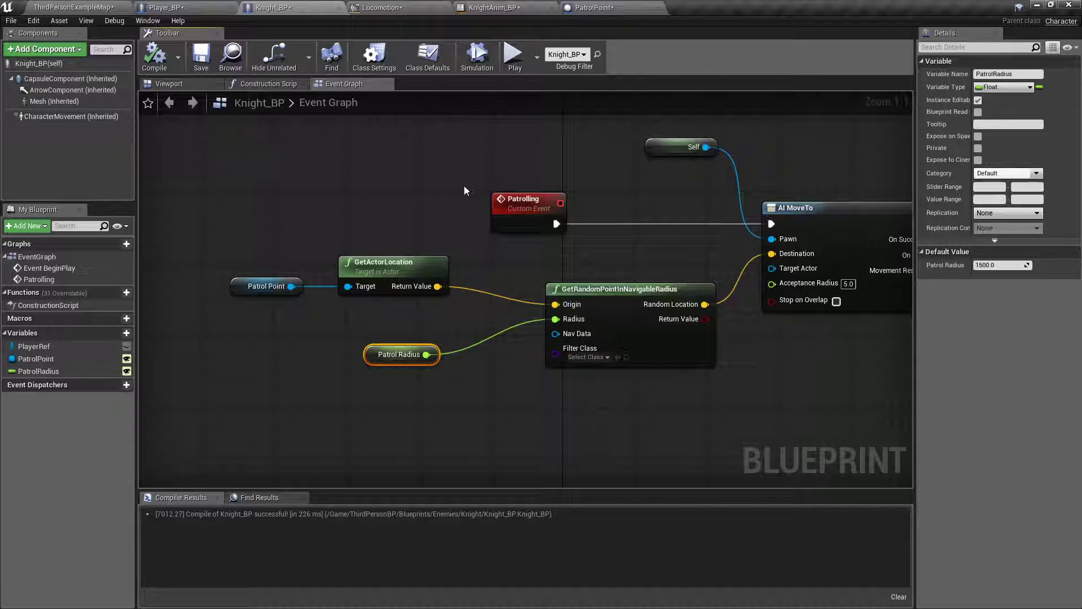
{"action": "right_click_drag", "start_coordinate": [709, 193], "coordinate": [498, 171]}
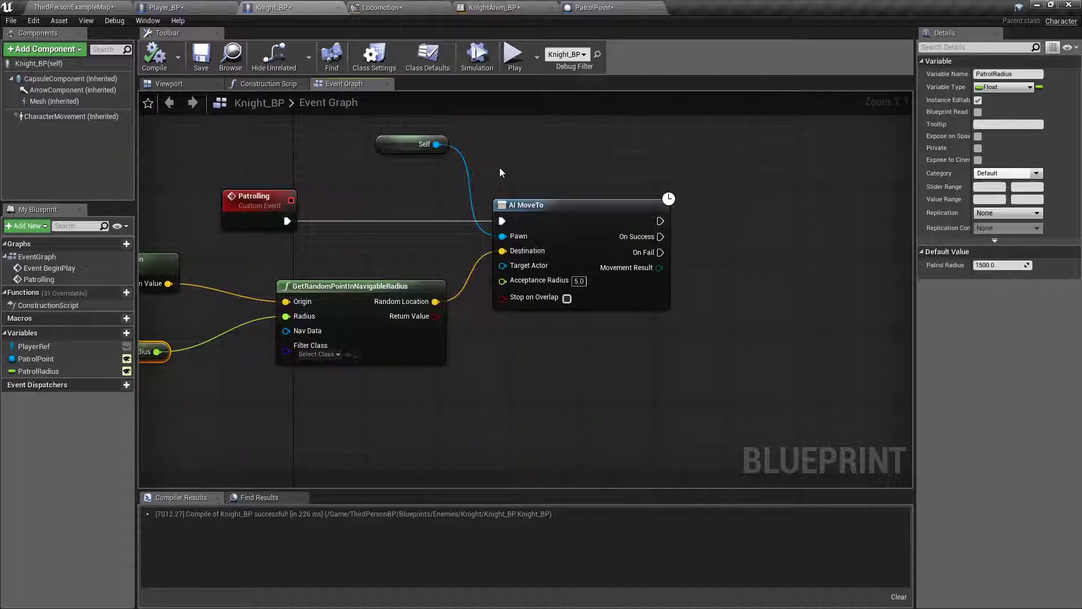
{"action": "right_click_drag", "start_coordinate": [349, 189], "coordinate": [378, 237]}
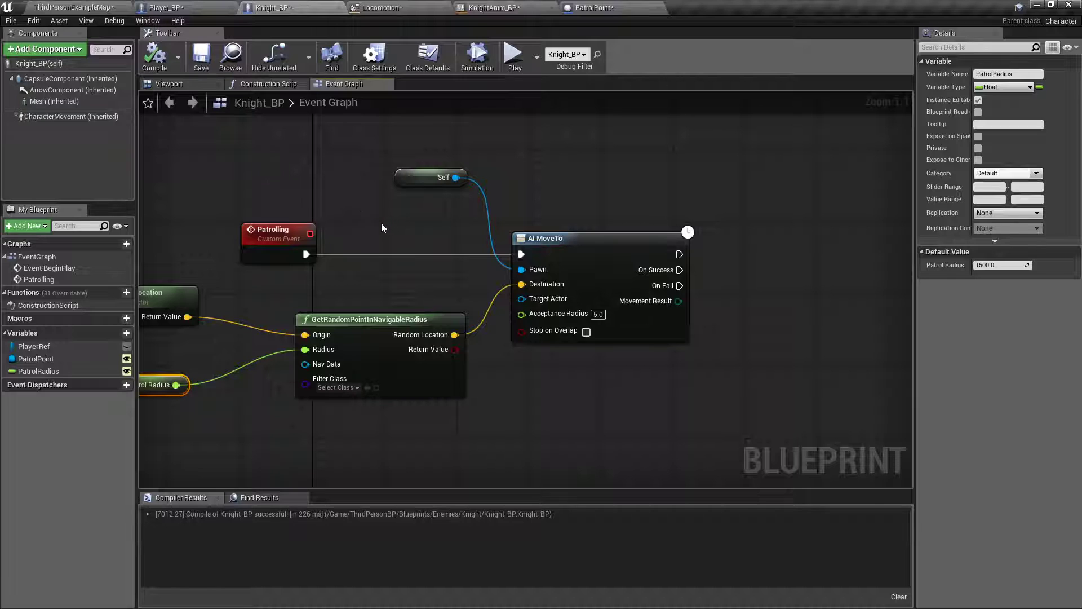
In the level, select the placed knight and assign the PatrolPoint actor to its Patrol Point property.
{"action": "left_click", "coordinate": [91, 8]}
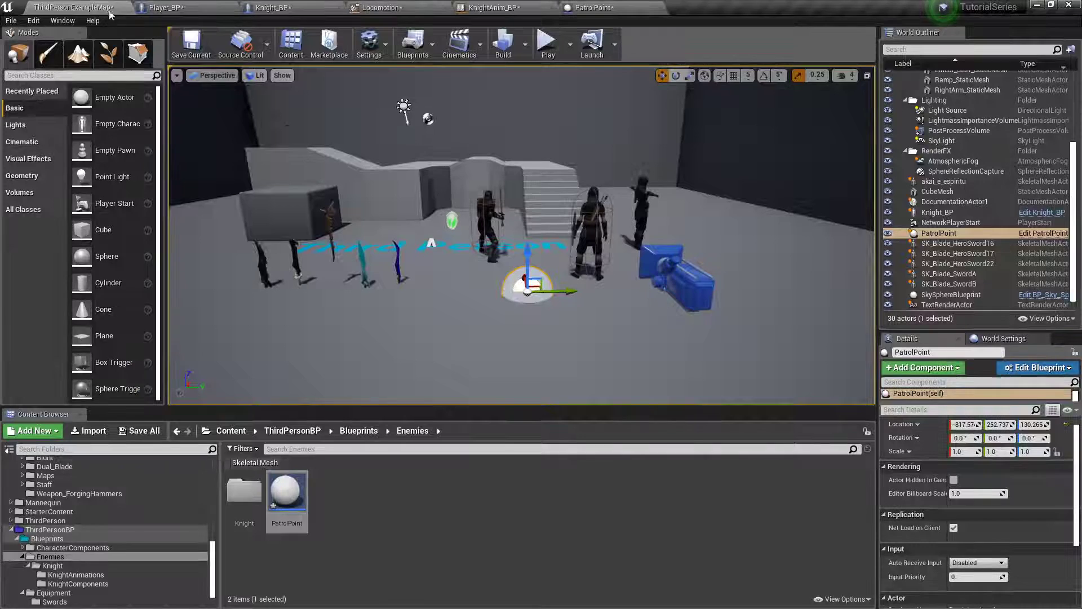
{"action": "left_click", "coordinate": [486, 219]}
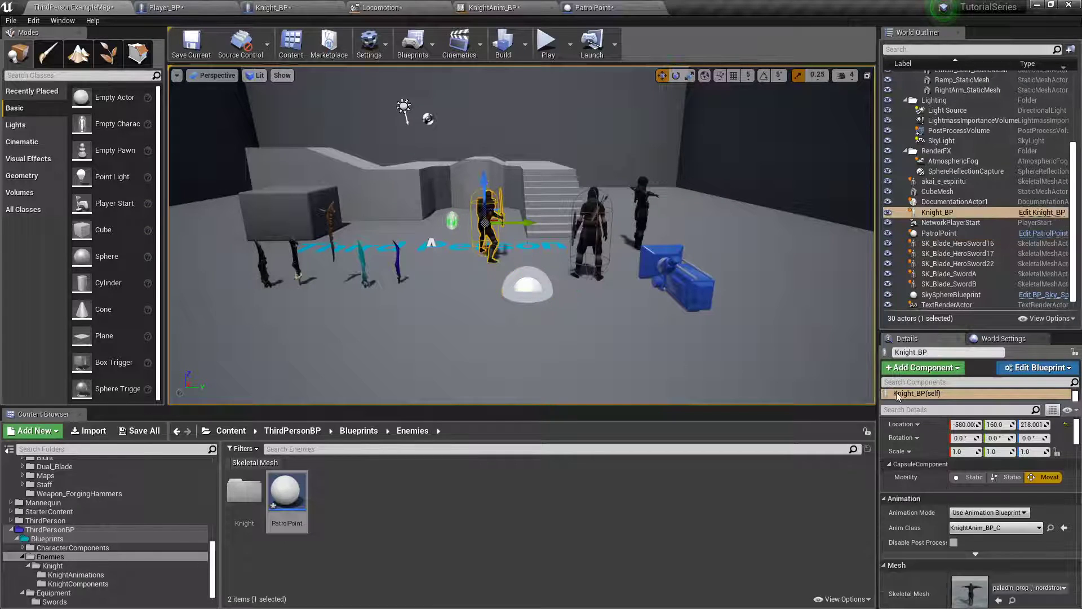
{"action": "scroll", "coordinate": [990, 516], "scroll_direction": "down", "scroll_amount": 3}
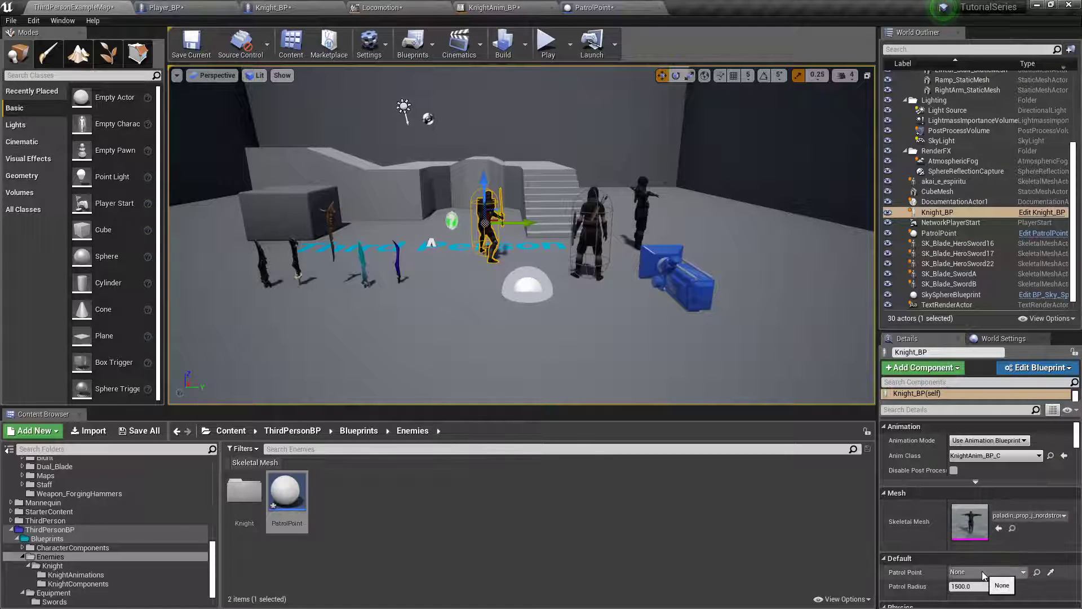
{"action": "left_click", "coordinate": [1000, 571]}
{"action": "scroll", "coordinate": [963, 517], "scroll_direction": "down", "scroll_amount": 3}
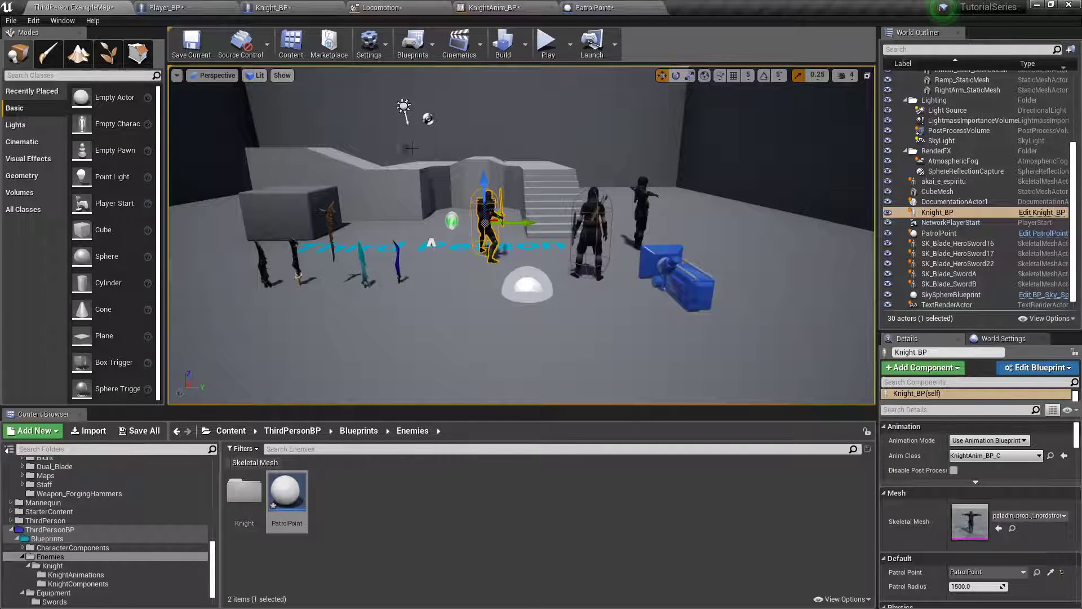
In Knight_BP, change the PatrolPoint variable's type from Actor to a Patrol Point object reference and close the Find in Blueprints window.
{"action": "left_click", "coordinate": [167, 8]}
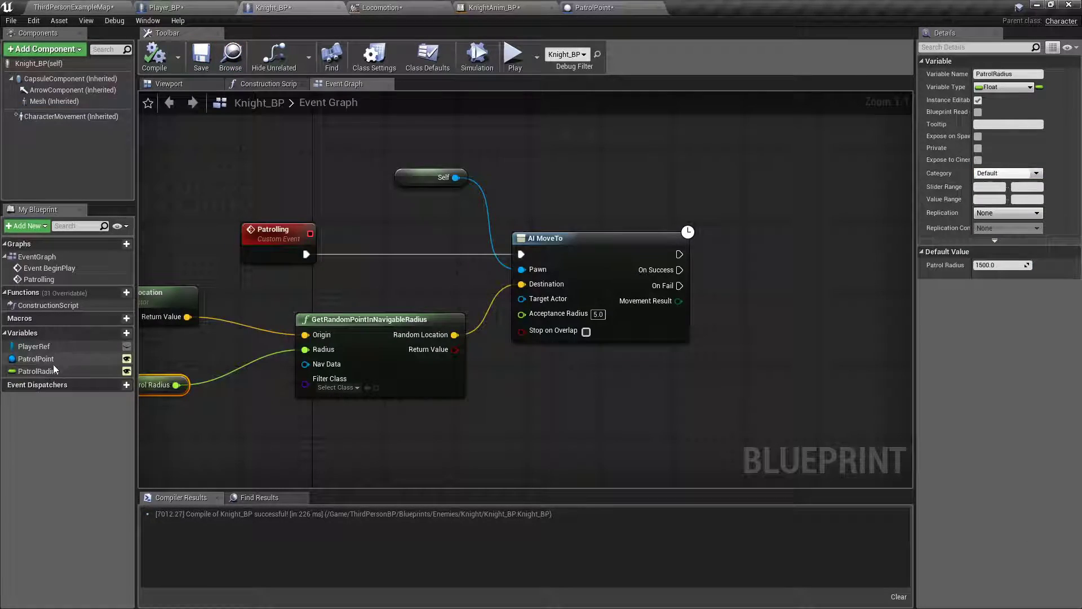
{"action": "left_click", "coordinate": [44, 359]}
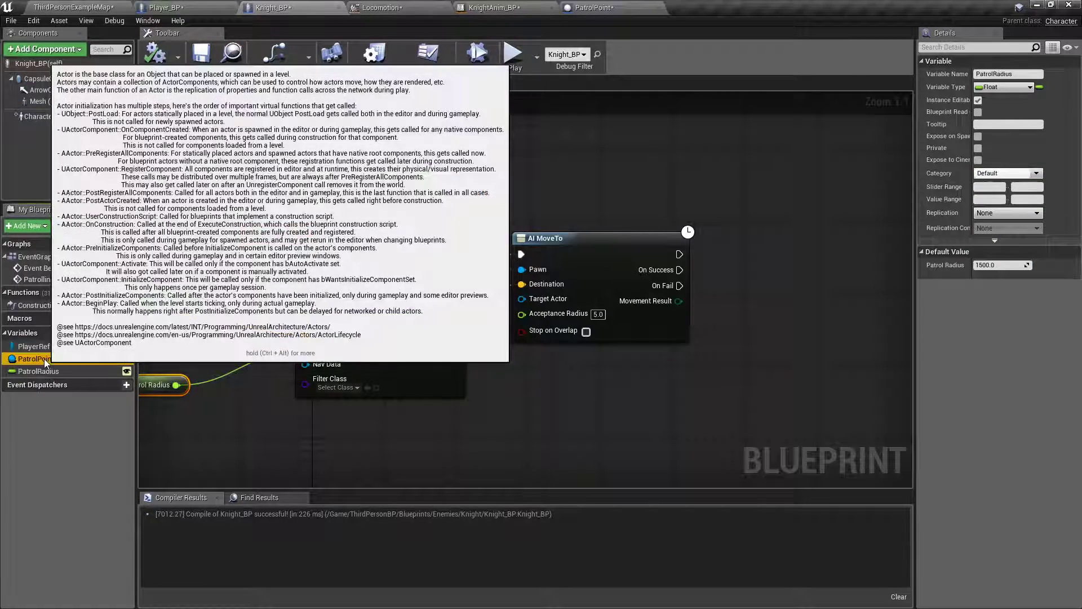
{"action": "left_click", "coordinate": [12, 359]}
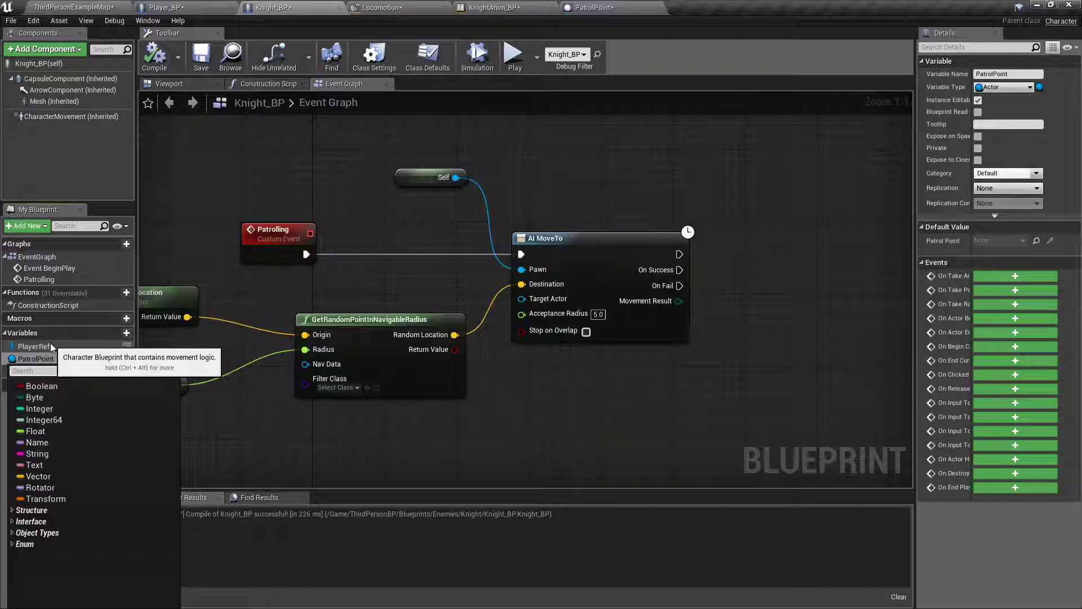
{"action": "type", "text": "patrol"}
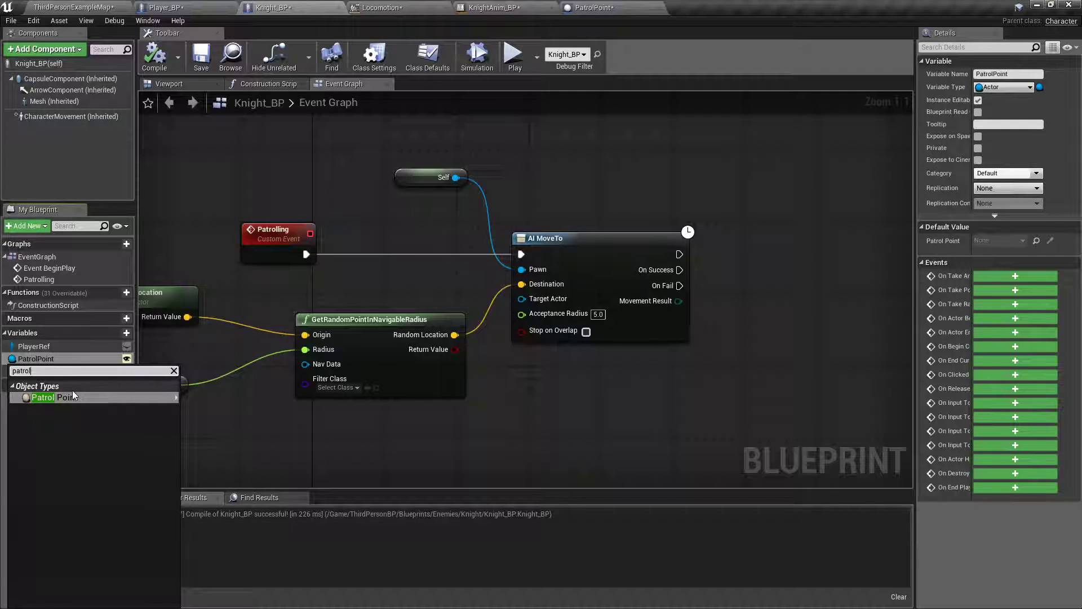
{"action": "mouse_move", "coordinate": [113, 397]}
{"action": "left_click", "coordinate": [207, 401]}
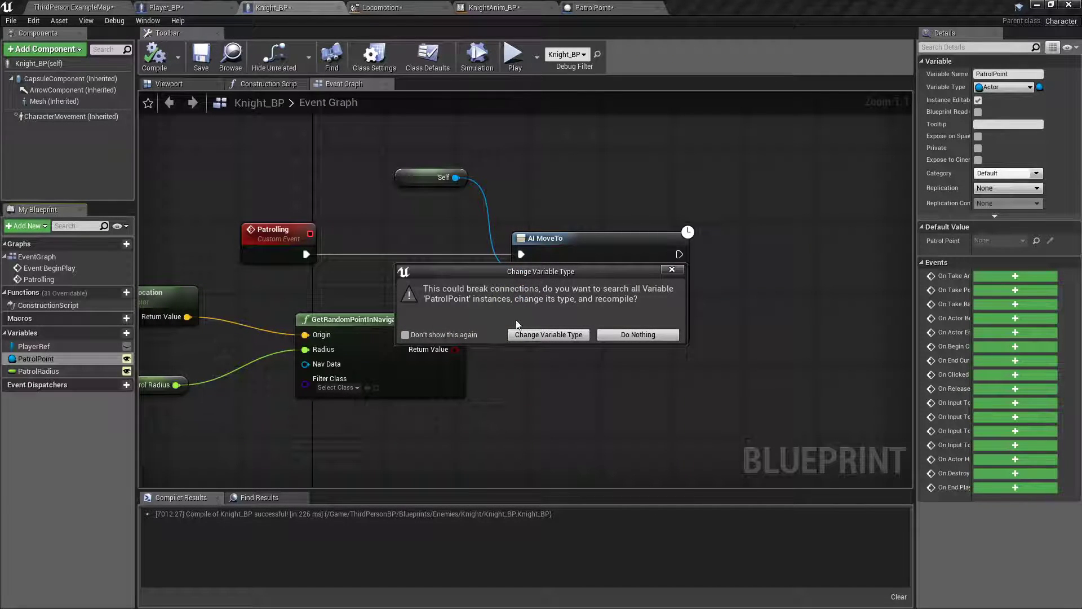
{"action": "left_click", "coordinate": [573, 335]}
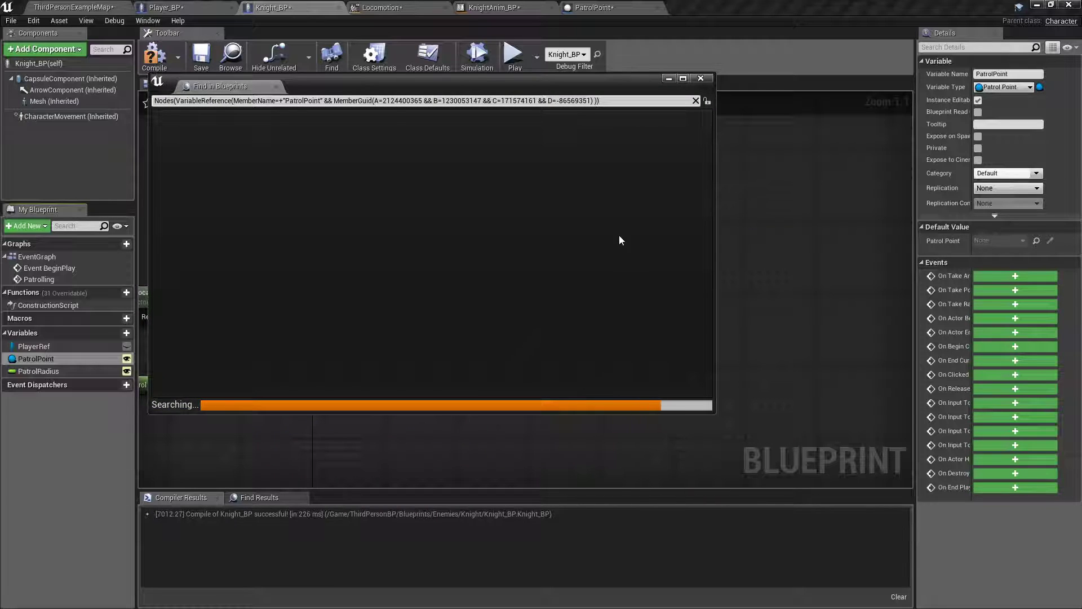
{"action": "left_click", "coordinate": [701, 78]}
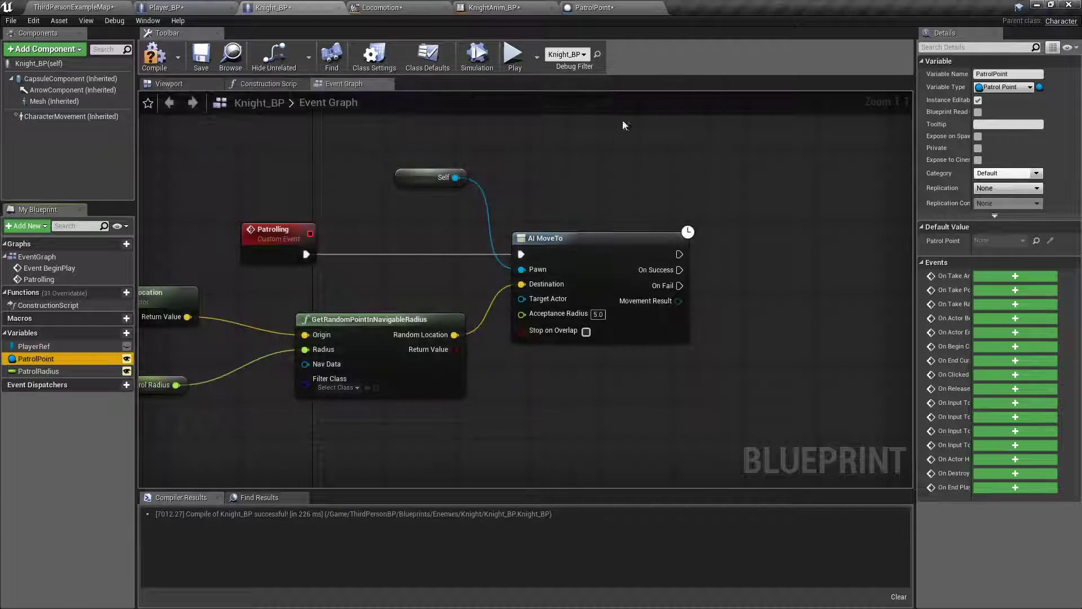
Back in the level, check which actors the knight's Patrol Point property offers for selection.
{"action": "left_click", "coordinate": [73, 7]}
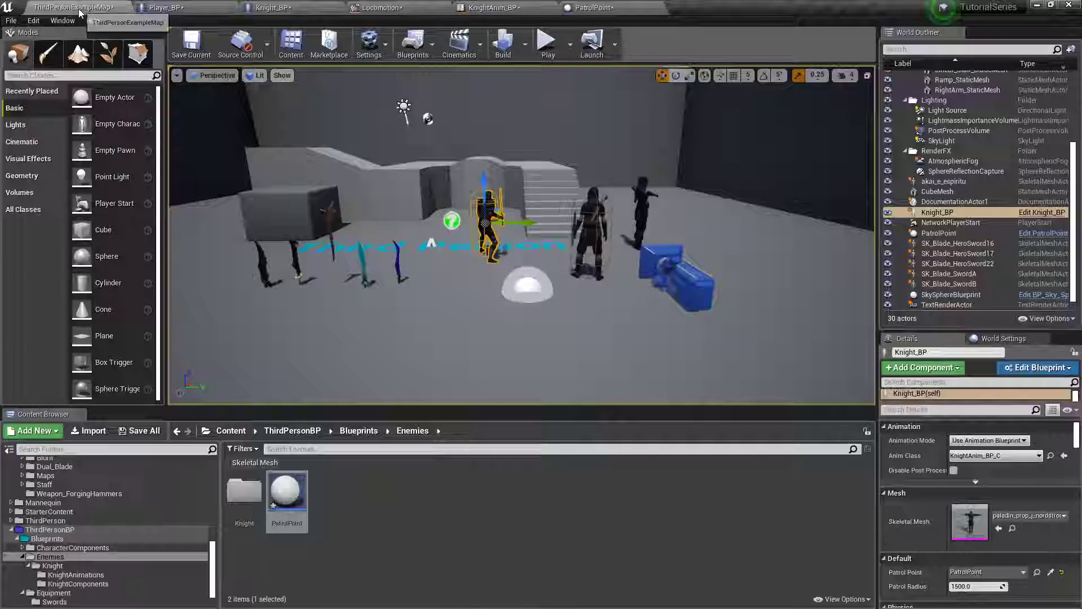
{"action": "left_click", "coordinate": [986, 572]}
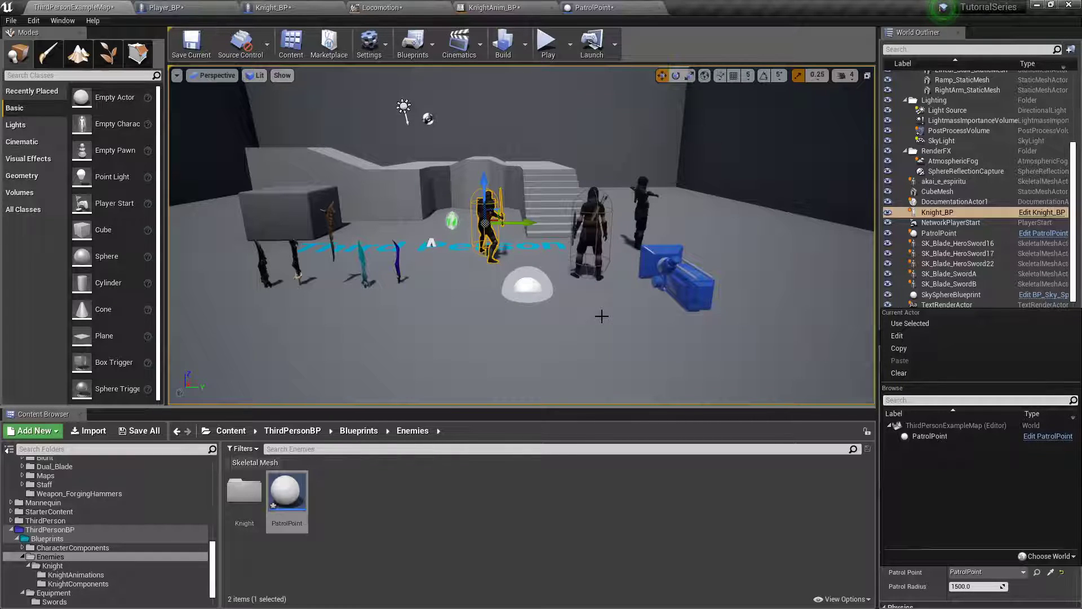
{"action": "left_click", "coordinate": [592, 315]}
{"action": "left_click", "coordinate": [487, 222]}
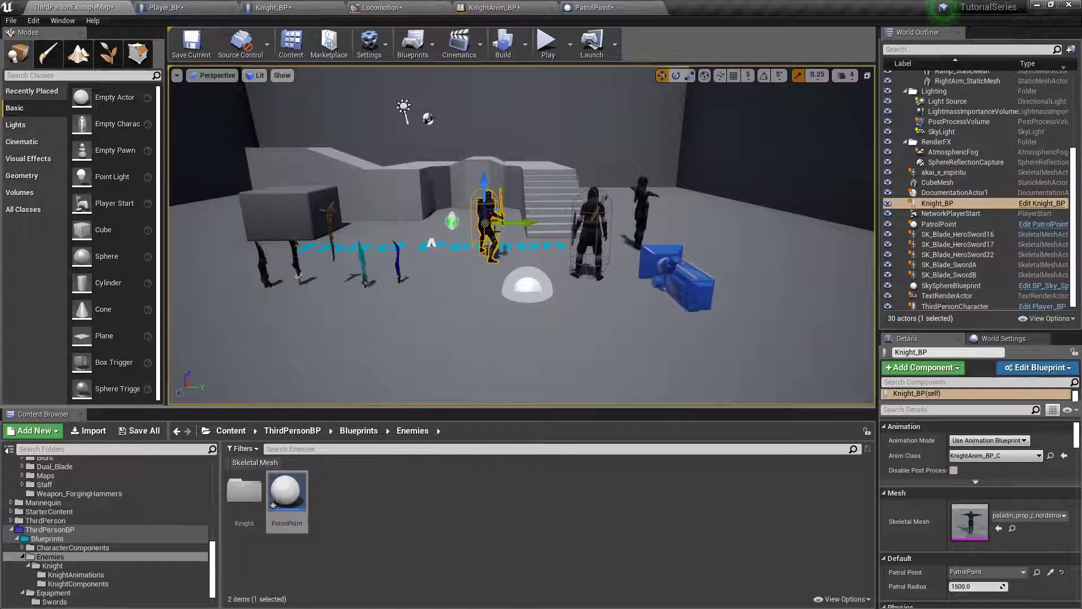
Compile Knight_BP with the changed variable type and return to the level for a wider view of the floor.
{"action": "left_click", "coordinate": [292, 8]}
{"action": "right_click_drag", "start_coordinate": [264, 303], "coordinate": [390, 297]}
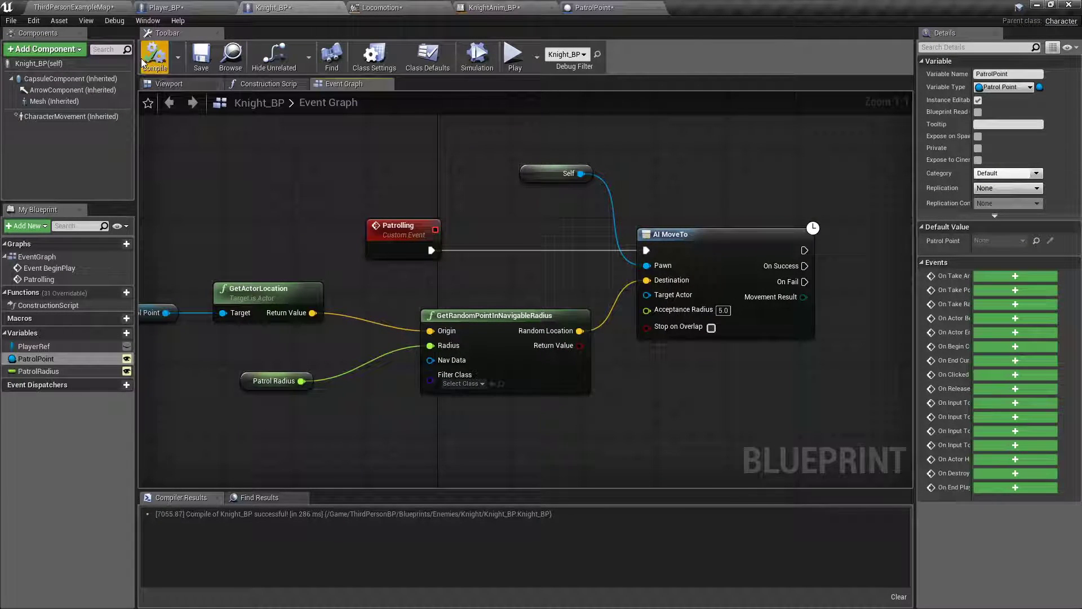
{"action": "left_click", "coordinate": [78, 9]}
{"action": "right_click_drag", "start_coordinate": [526, 284], "coordinate": [526, 316]}
{"action": "key", "text": "s"}
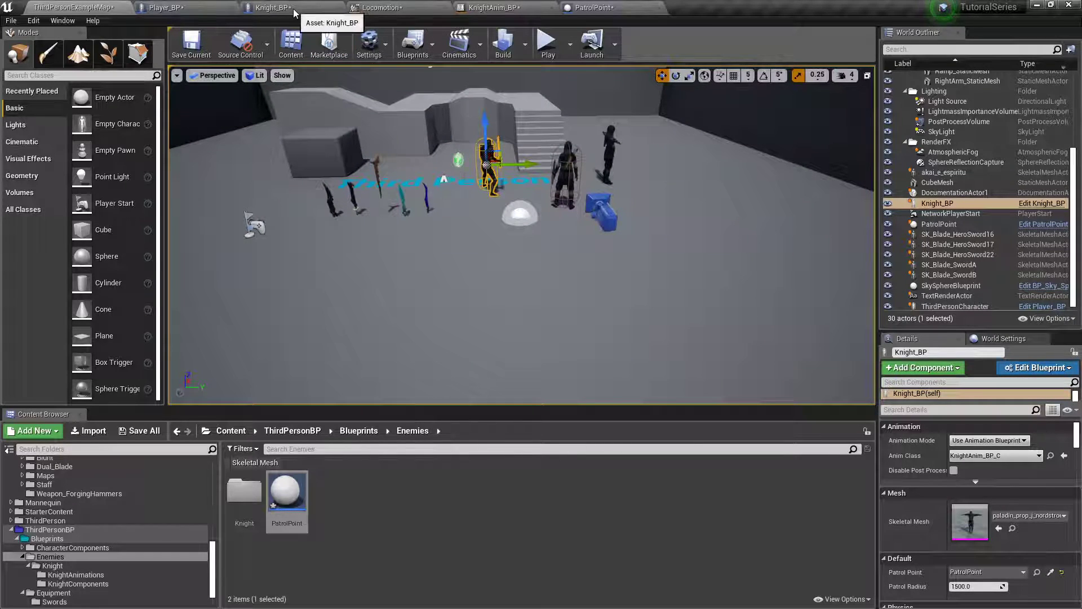
Set Max Walk Speed to 150 on Knight_BP's CharacterMovement component and compile the blueprint.
{"action": "left_click", "coordinate": [299, 8]}
{"action": "left_click", "coordinate": [77, 116]}
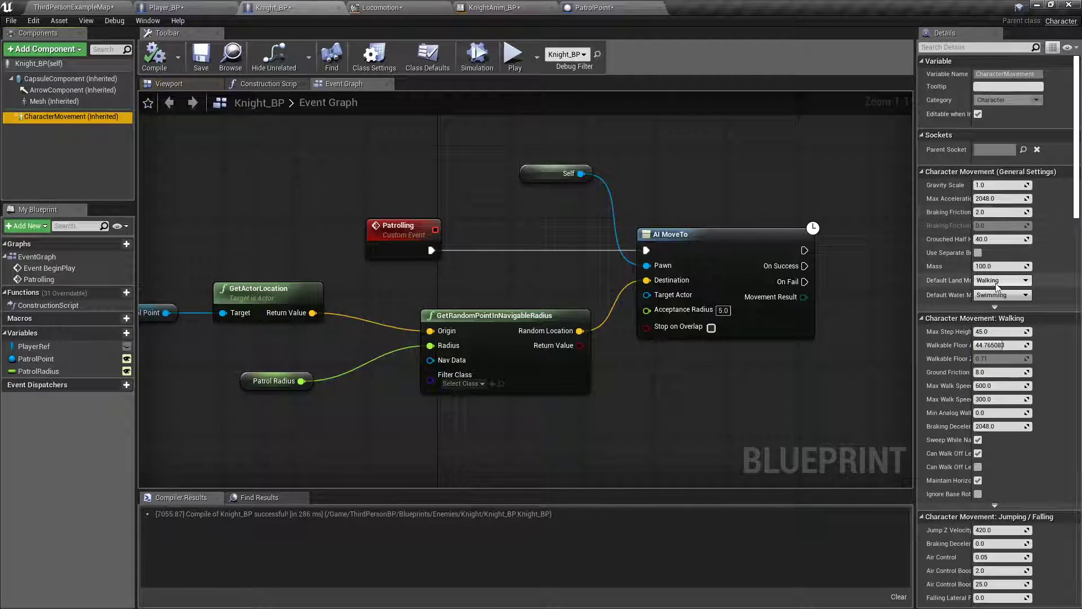
{"action": "scroll", "coordinate": [992, 282], "scroll_direction": "down", "scroll_amount": 2}
{"action": "left_click", "coordinate": [1001, 278]}
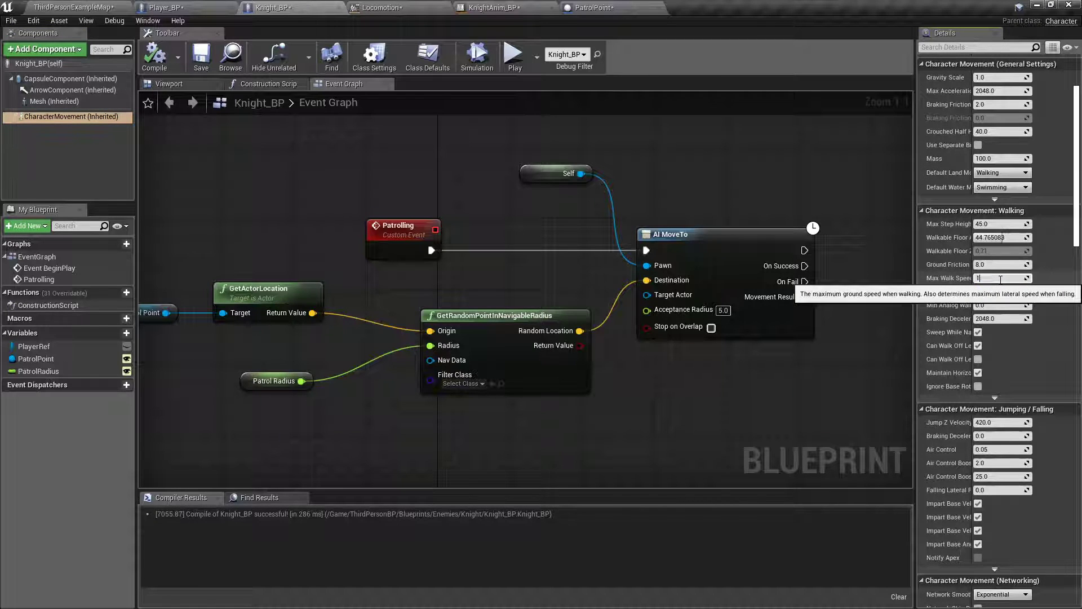
{"action": "key", "text": "Return"}
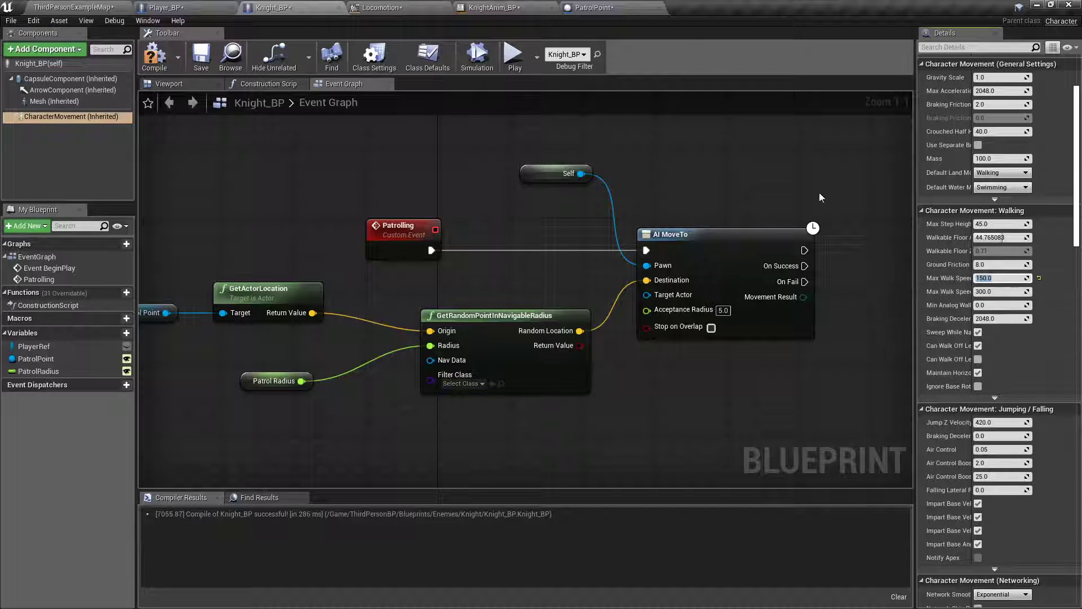
{"action": "left_click", "coordinate": [155, 57]}
Place a Nav Mesh Bounds Volume on the level floor near the patrol point.
{"action": "left_click", "coordinate": [73, 8]}
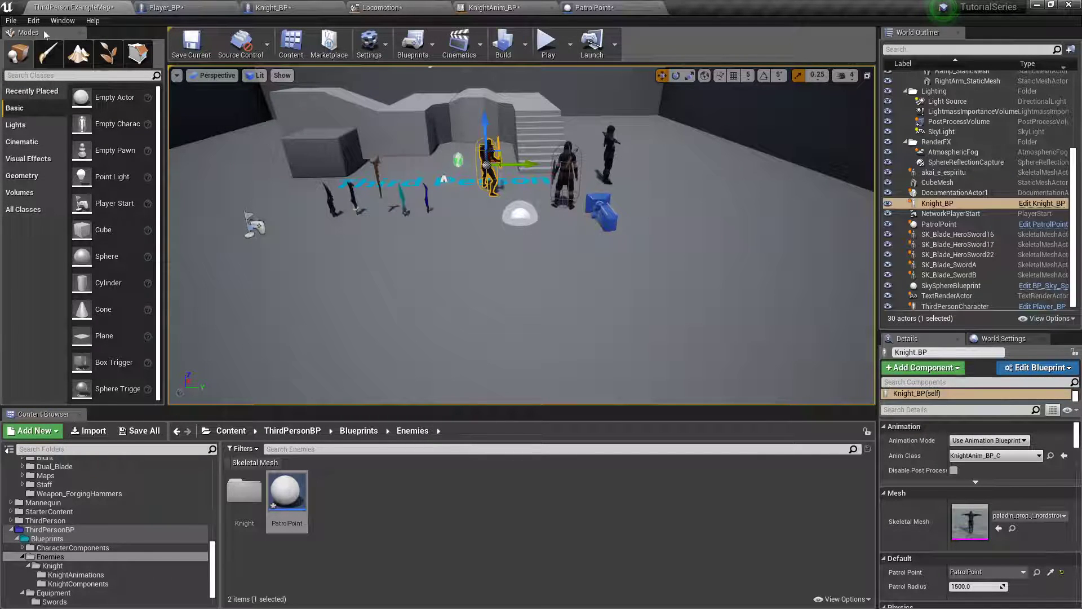
{"action": "left_click", "coordinate": [19, 192]}
{"action": "scroll", "coordinate": [106, 220], "scroll_direction": "down", "scroll_amount": 2}
{"action": "scroll", "coordinate": [106, 220], "scroll_direction": "down", "scroll_amount": 1}
{"action": "left_click_drag", "start_coordinate": [113, 272], "coordinate": [453, 283]}
{"action": "right_click_drag", "start_coordinate": [566, 256], "coordinate": [479, 256]}
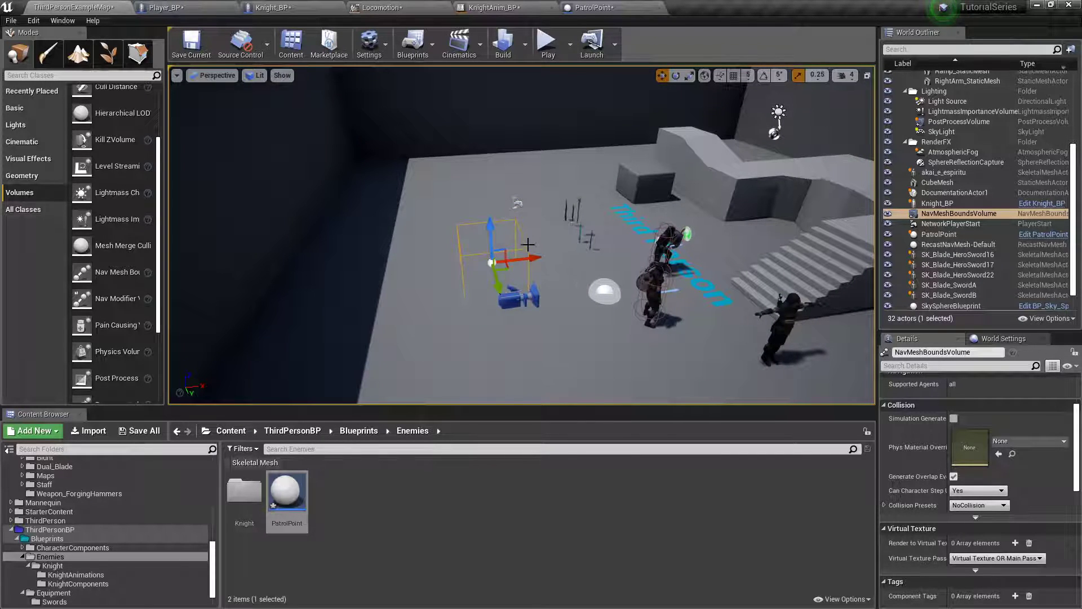
Display the navigation mesh and stretch the NavMeshBoundsVolume along and across the floor.
{"action": "key", "text": "p"}
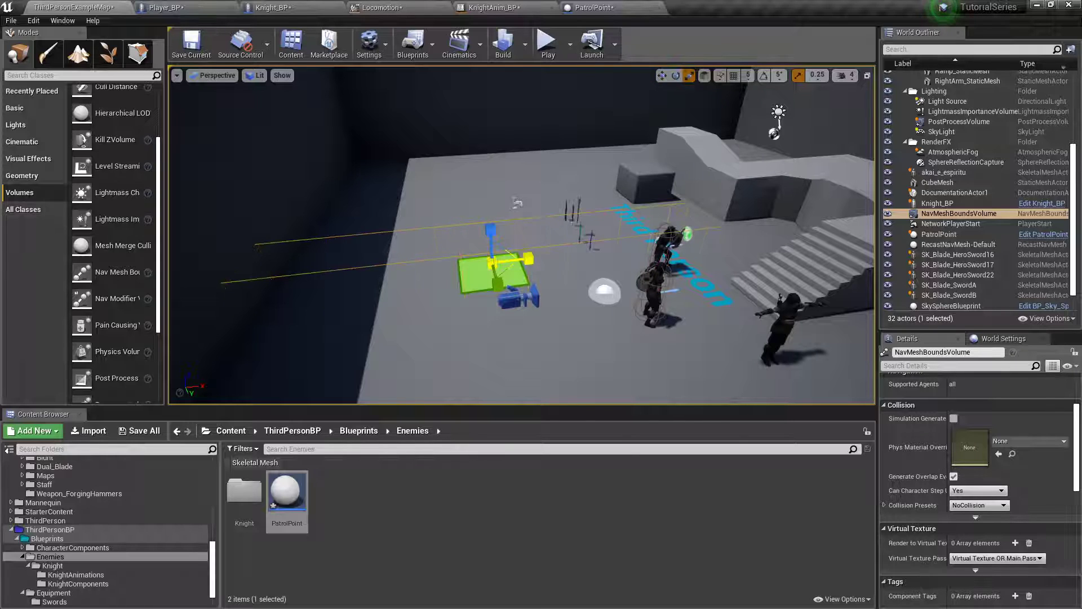
{"action": "right_click_drag", "start_coordinate": [541, 260], "coordinate": [478, 280]}
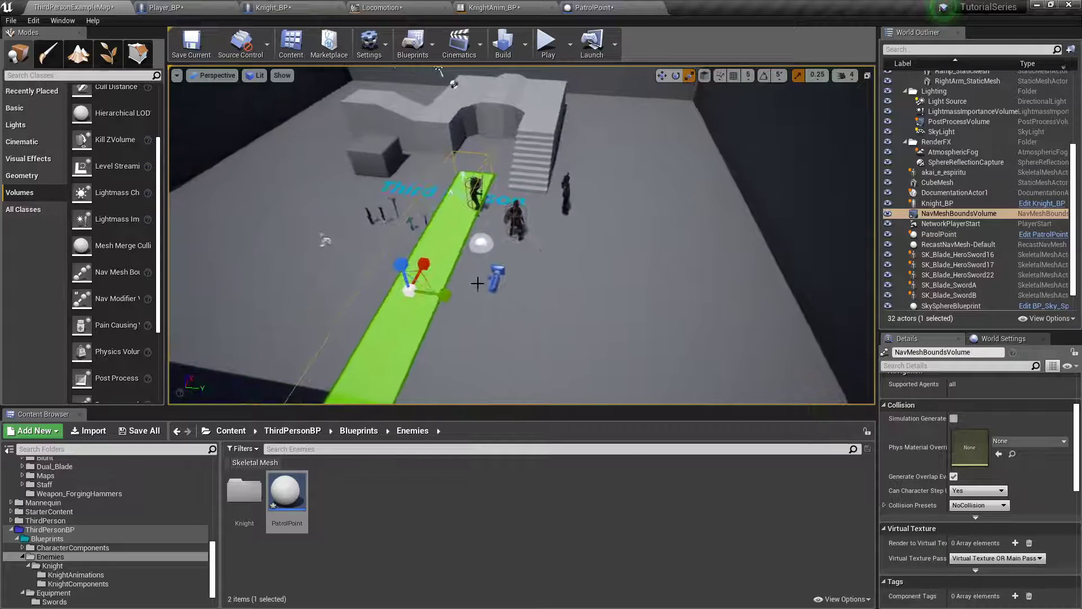
{"action": "left_click_drag", "start_coordinate": [434, 293], "coordinate": [446, 295]}
{"action": "right_click_drag", "start_coordinate": [445, 295], "coordinate": [312, 306]}
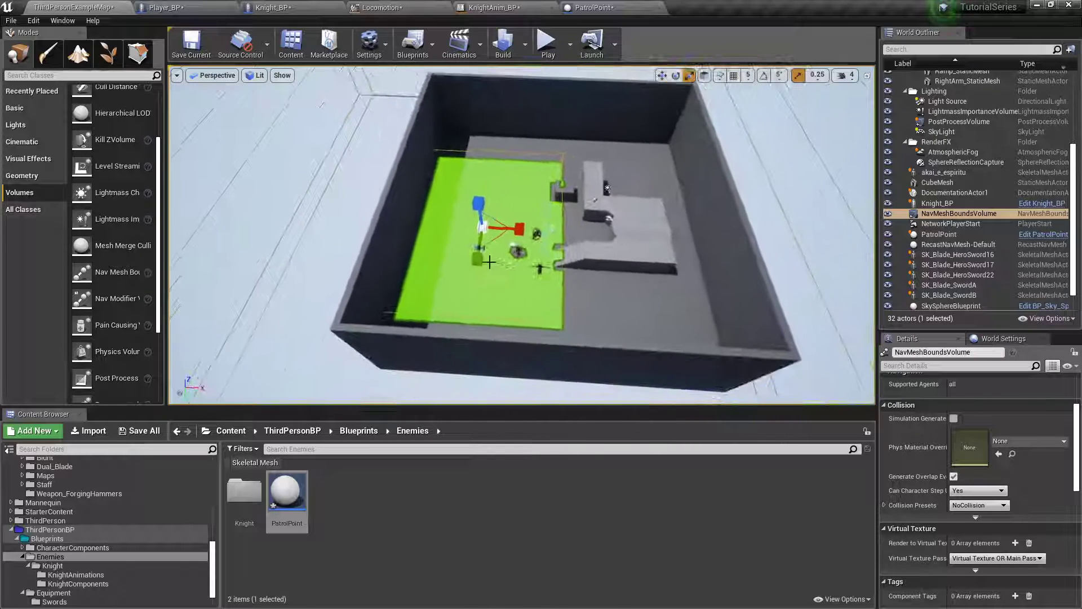
Enlarge the NavMeshBoundsVolume in all directions until it covers the whole walled floor, the stairs and the raised platforms.
{"action": "left_click_drag", "start_coordinate": [479, 260], "coordinate": [478, 265]}
{"action": "left_click_drag", "start_coordinate": [522, 228], "coordinate": [544, 245]}
{"action": "key", "text": "w"}
{"action": "key", "text": "r"}
{"action": "key", "text": "w"}
{"action": "key", "text": "r"}
{"action": "right_click_drag", "start_coordinate": [552, 255], "coordinate": [682, 270]}
{"action": "left_click_drag", "start_coordinate": [521, 265], "coordinate": [526, 267]}
{"action": "right_click_drag", "start_coordinate": [526, 267], "coordinate": [552, 251]}
{"action": "key", "text": "w"}
{"action": "key", "text": "d"}
{"action": "left_click_drag", "start_coordinate": [496, 230], "coordinate": [495, 217]}
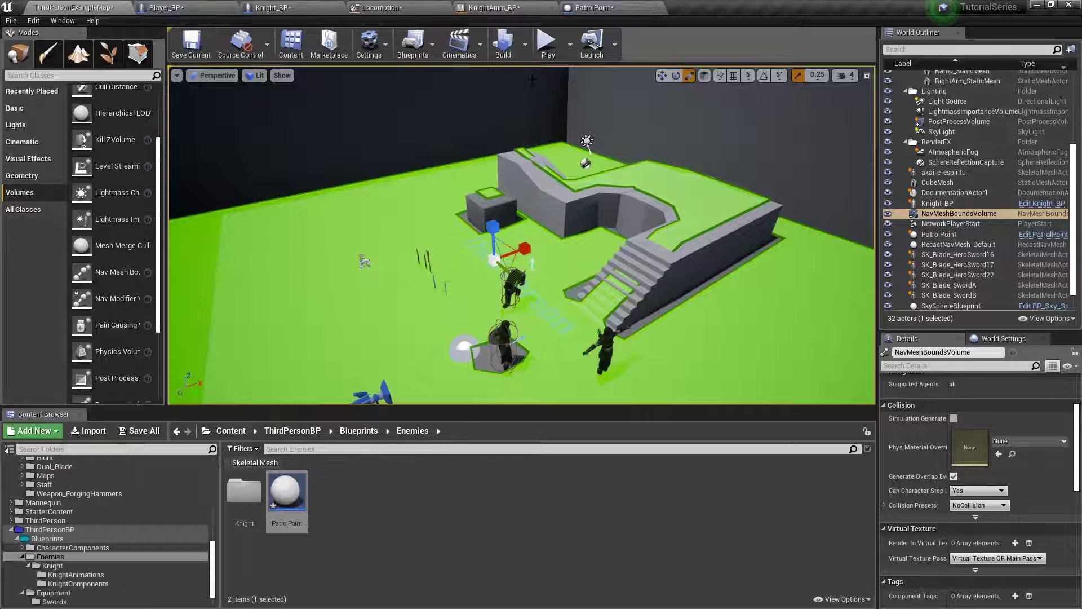
Play the level briefly to see whether the knight moves, stop, and select the knight.
{"action": "left_click", "coordinate": [547, 44]}
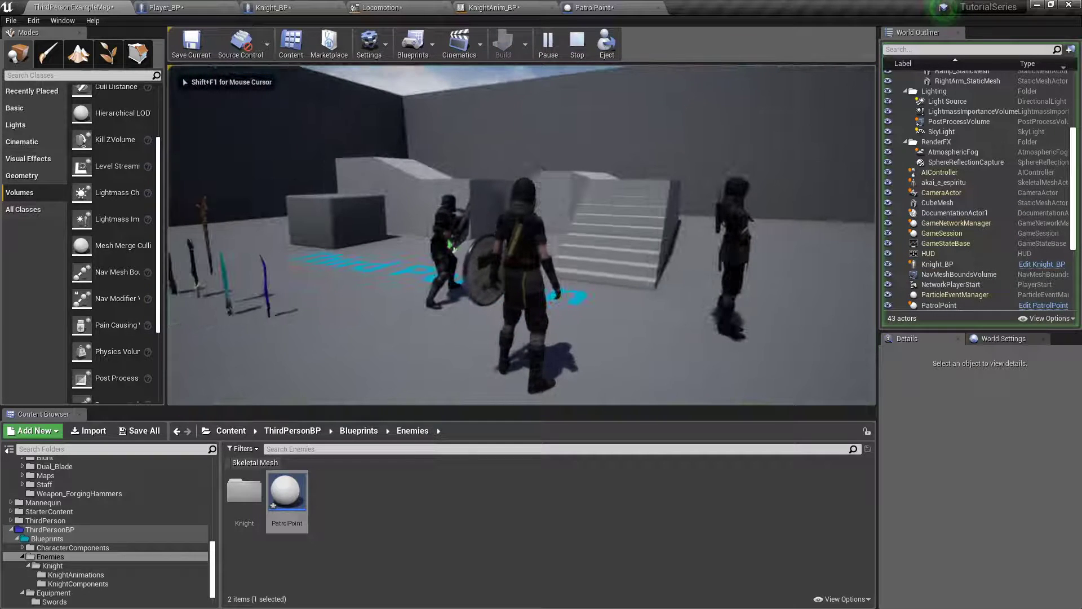
{"action": "key", "text": "Escape"}
{"action": "left_click", "coordinate": [447, 242]}
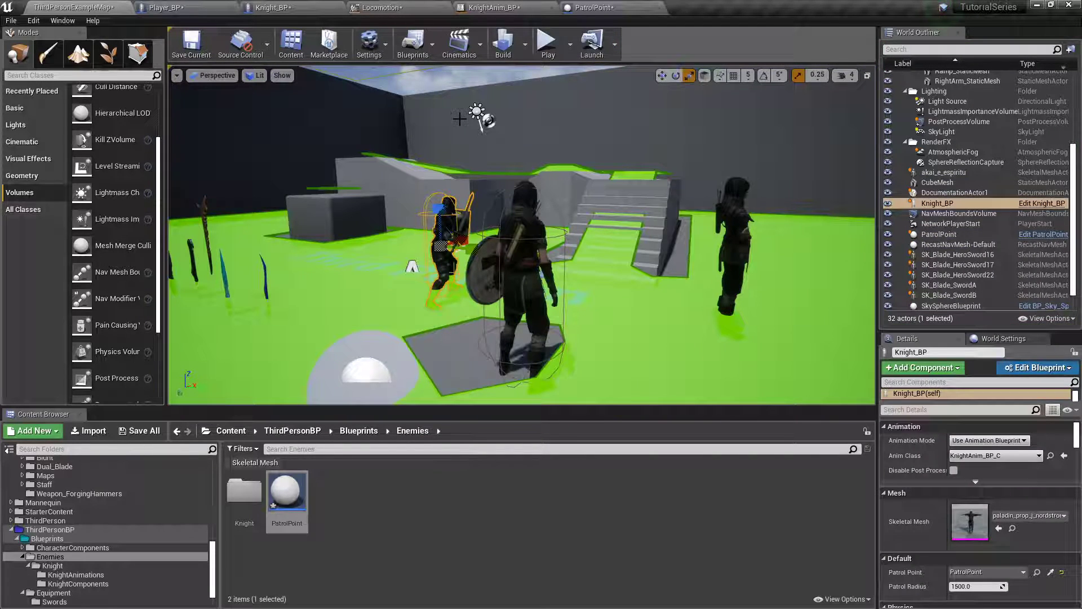
In Knight_BP's Event Graph, call Patrolling from the BeginPlay Sequence's Then 1 output and compile.
{"action": "left_click", "coordinate": [282, 8]}
{"action": "scroll", "coordinate": [449, 183], "scroll_direction": "down", "scroll_amount": 2}
{"action": "right_click_drag", "start_coordinate": [450, 183], "coordinate": [419, 265]}
{"action": "scroll", "coordinate": [414, 251], "scroll_direction": "up", "scroll_amount": 5}
{"action": "right_click", "coordinate": [431, 267]}
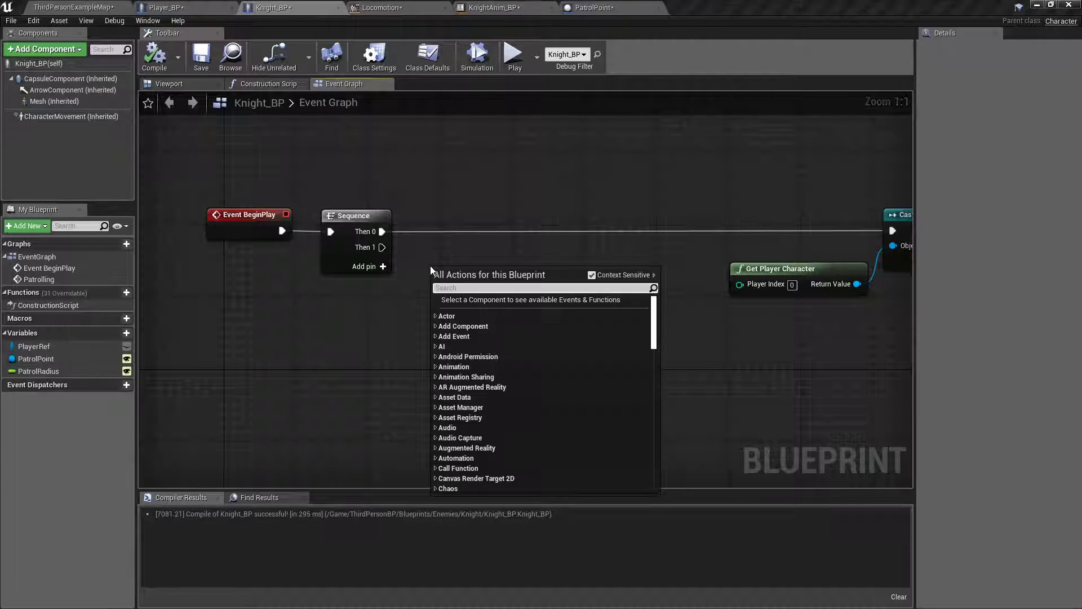
{"action": "type", "text": "patroll"}
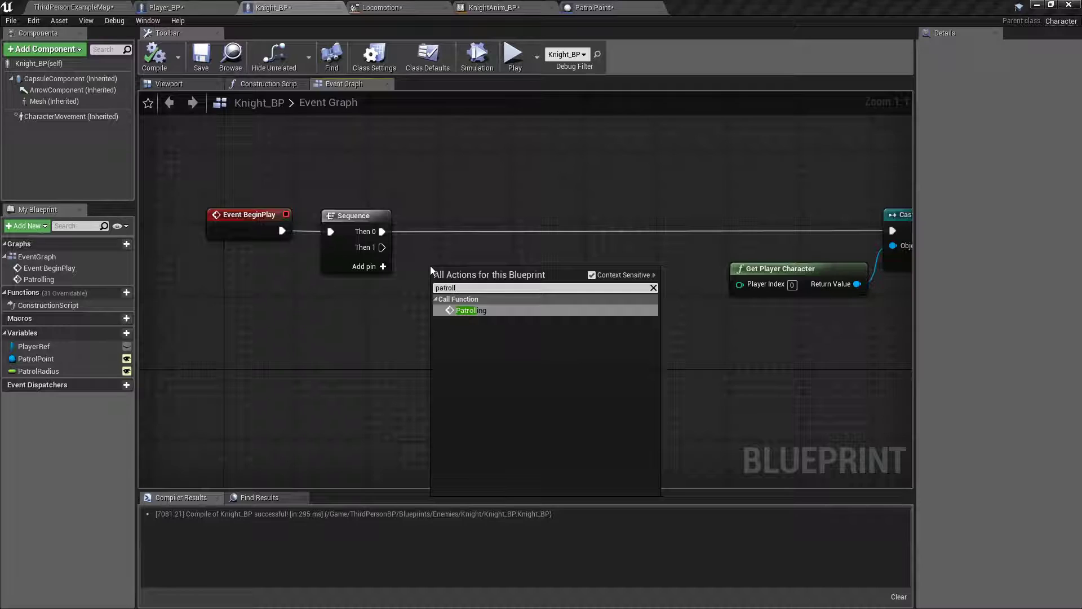
{"action": "key", "text": "Return"}
{"action": "left_click_drag", "start_coordinate": [382, 247], "coordinate": [384, 253]}
{"action": "left_click_drag", "start_coordinate": [441, 303], "coordinate": [442, 303]}
{"action": "left_click", "coordinate": [153, 55]}
Play the level and follow the knight to observe its patrol movement and walking speed.
{"action": "left_click", "coordinate": [93, 5]}
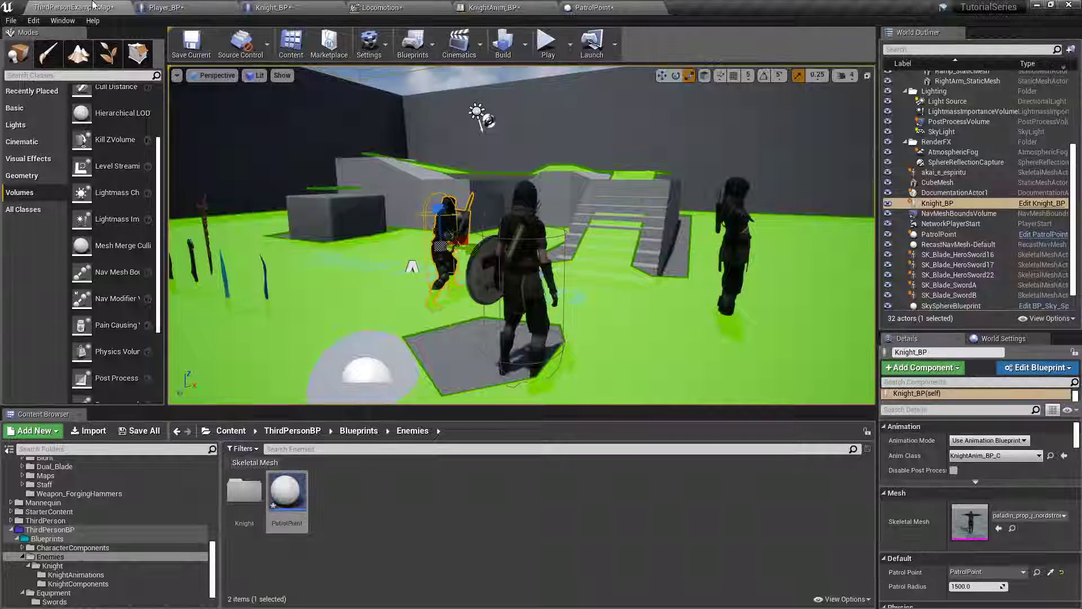
{"action": "left_click", "coordinate": [546, 44]}
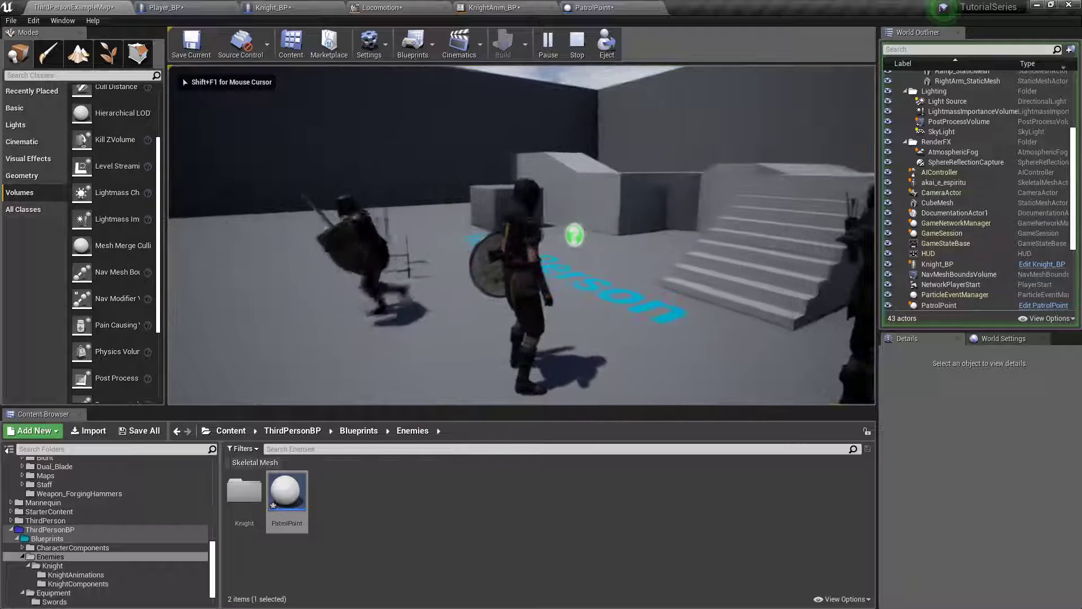
{"action": "key", "text": "w"}
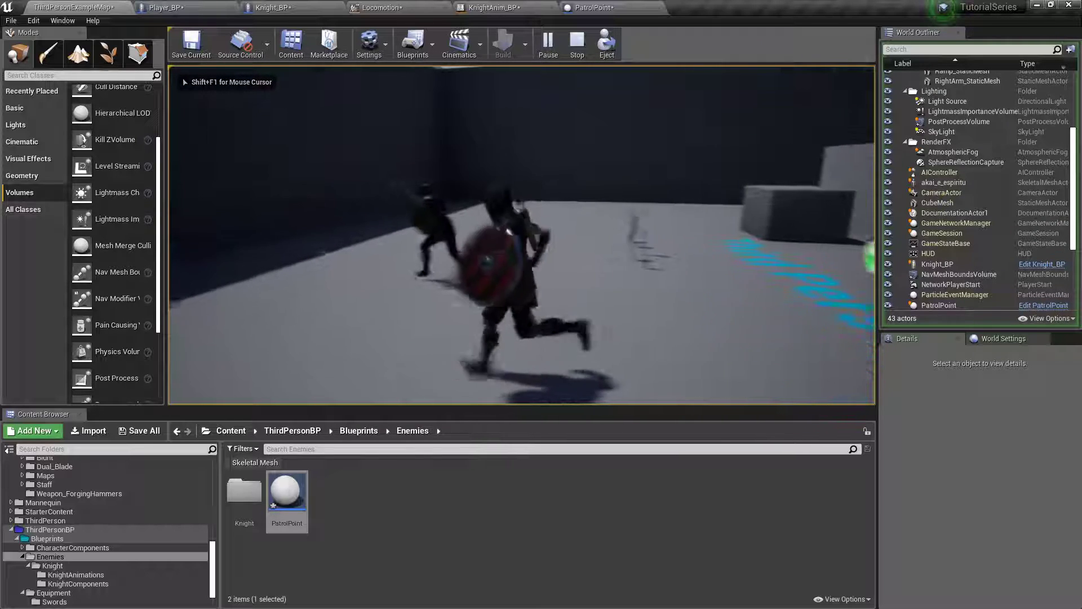
{"action": "key", "text": "Escape"}
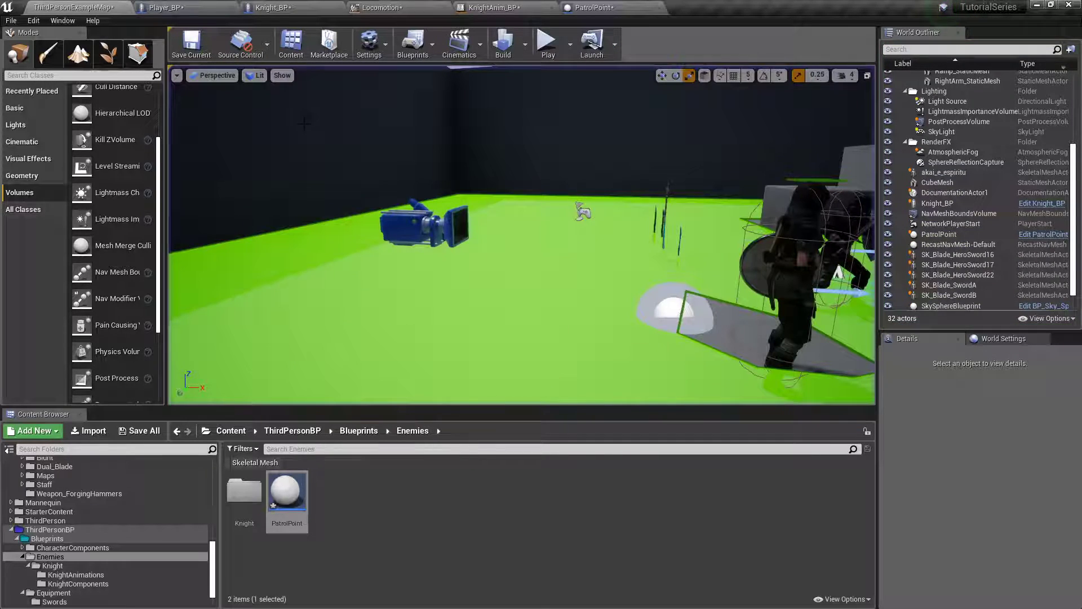
Set Max Walk Speed to 125 on Knight_BP's CharacterMovement component, compile, and return to the level.
{"action": "left_click", "coordinate": [271, 7]}
{"action": "left_click", "coordinate": [95, 117]}
{"action": "scroll", "coordinate": [995, 354], "scroll_direction": "down", "scroll_amount": 3}
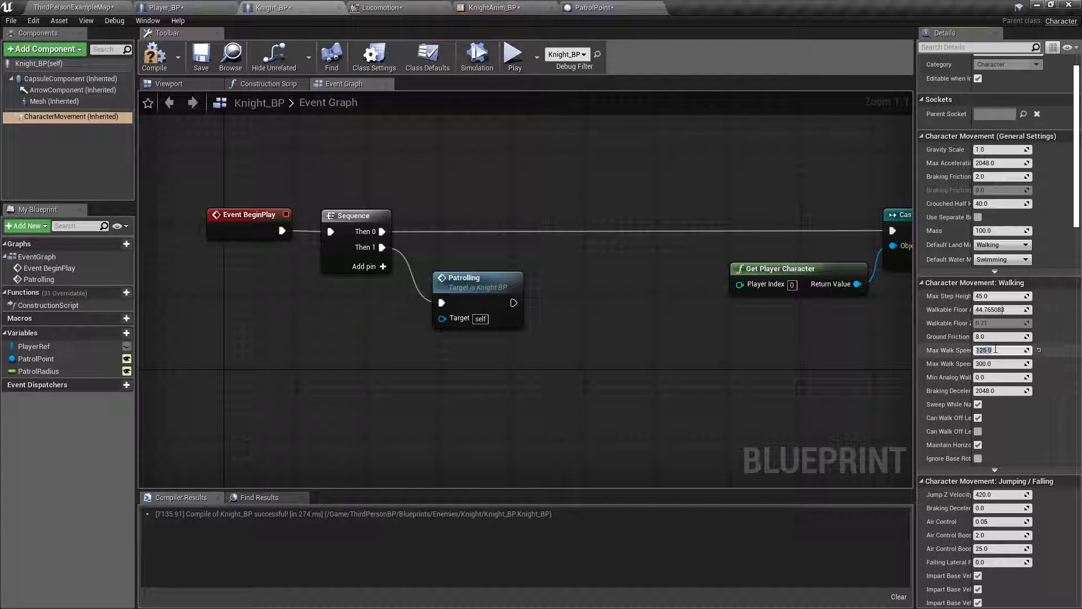
{"action": "left_click", "coordinate": [156, 59]}
{"action": "left_click", "coordinate": [84, 7]}
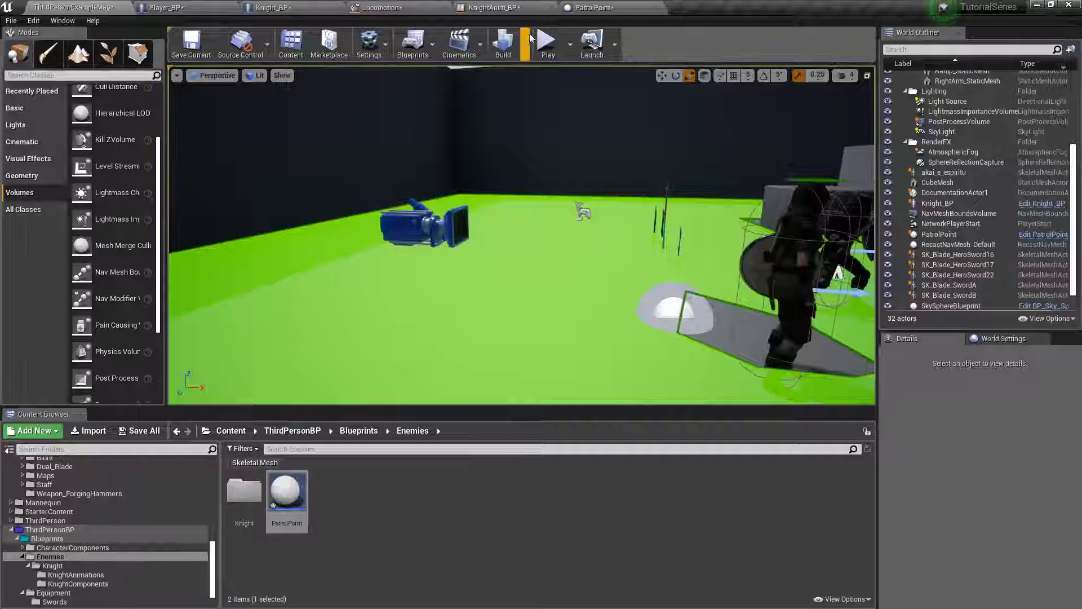
Play the level and watch the knight's walk at its current speed.
{"action": "left_click", "coordinate": [548, 45]}
{"action": "left_click", "coordinate": [563, 131]}
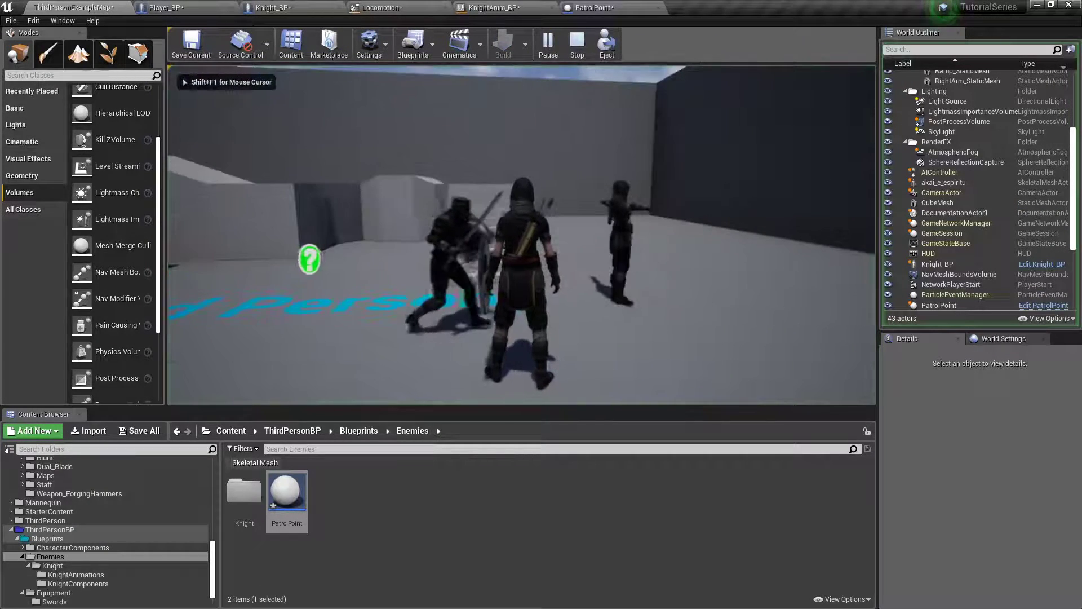
{"action": "key", "text": "Escape"}
In the Locomotion blend space, set the Speed axis's Number of Grid Divisions to 6.
{"action": "left_click", "coordinate": [389, 7]}
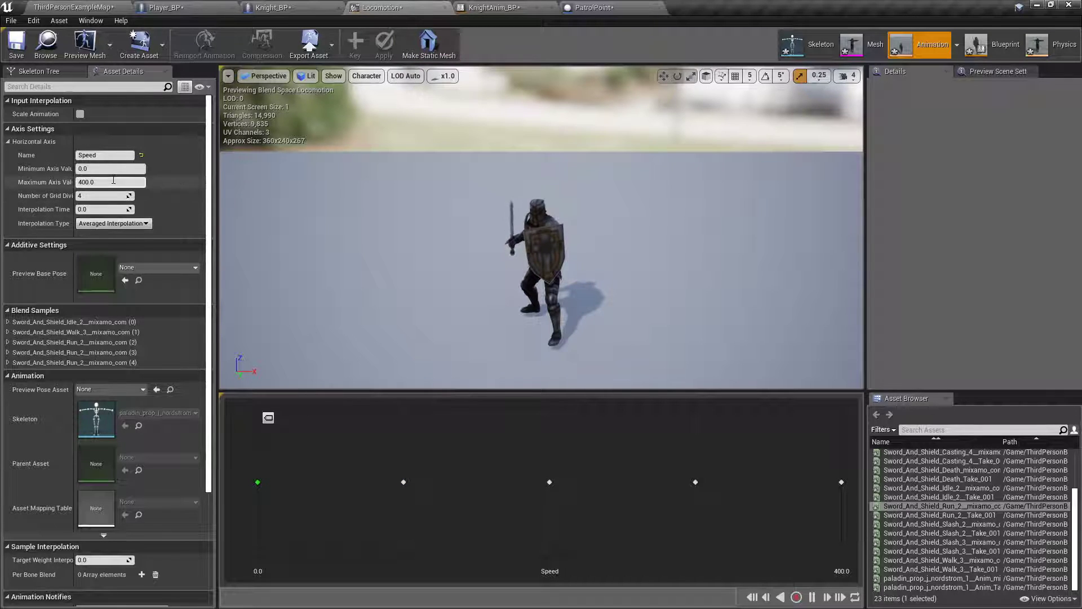
{"action": "left_click", "coordinate": [105, 196]}
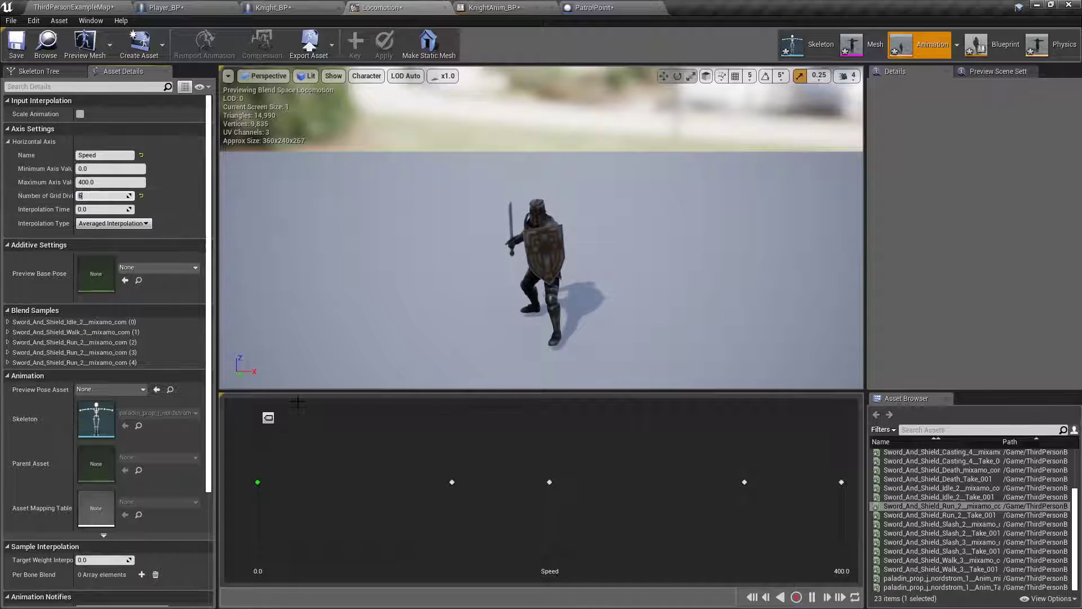
{"action": "mouse_move", "coordinate": [452, 483]}
Return to the running level, follow the knight to check its walk animation, and stop playing.
{"action": "left_click", "coordinate": [74, 7]}
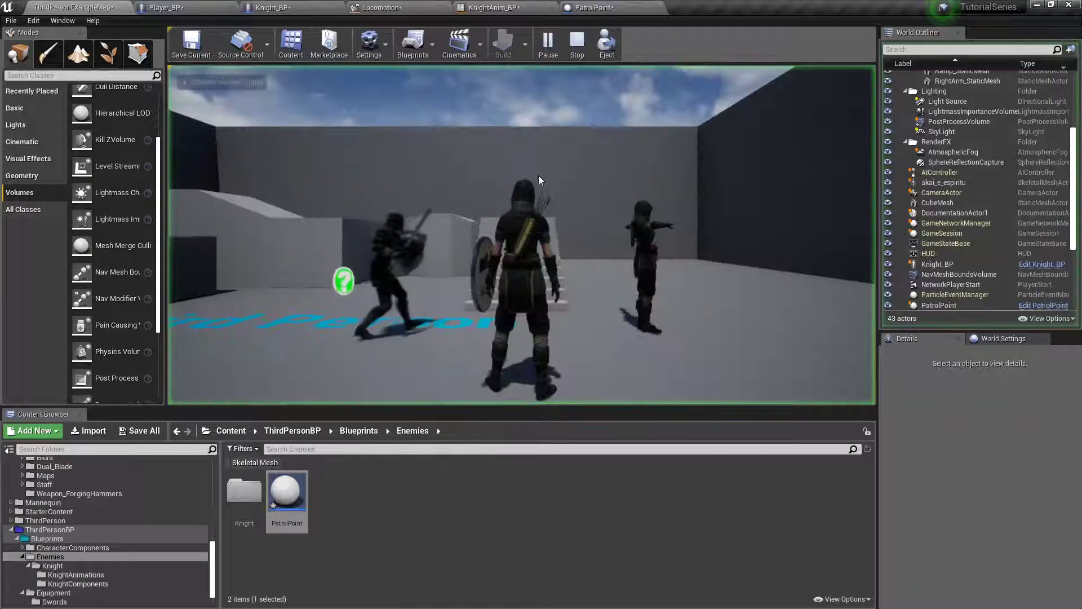
{"action": "left_click", "coordinate": [539, 180]}
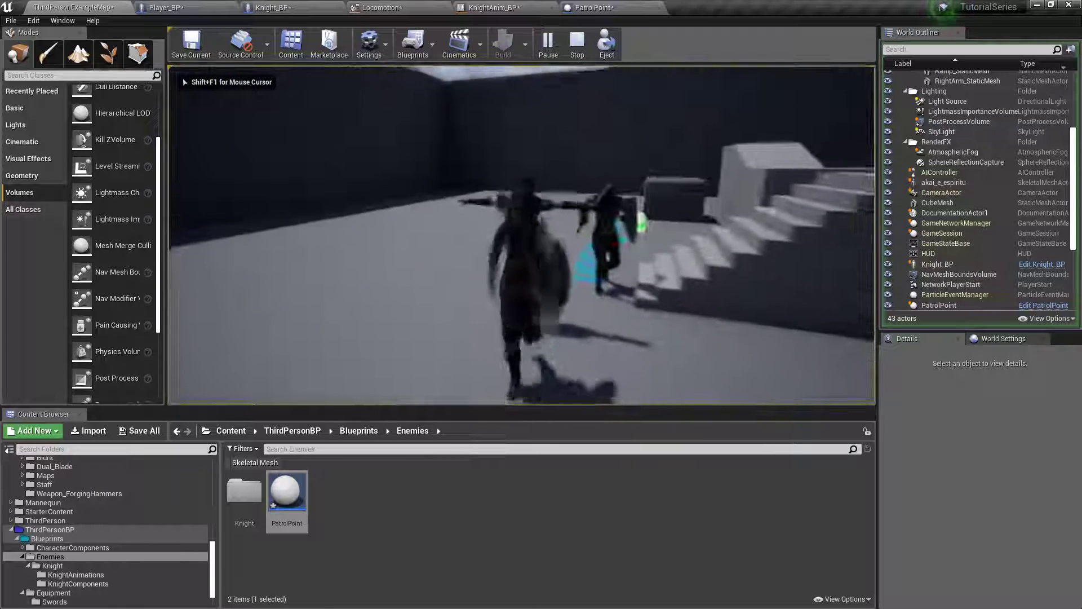
{"action": "key", "text": "w"}
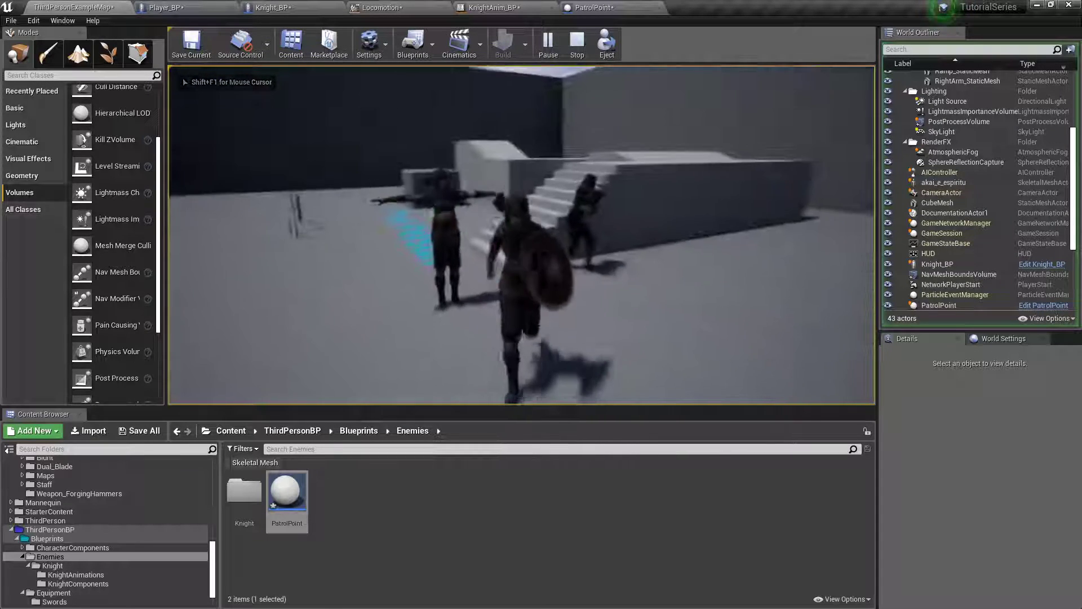
{"action": "key", "text": "a"}
{"action": "key", "text": "w"}
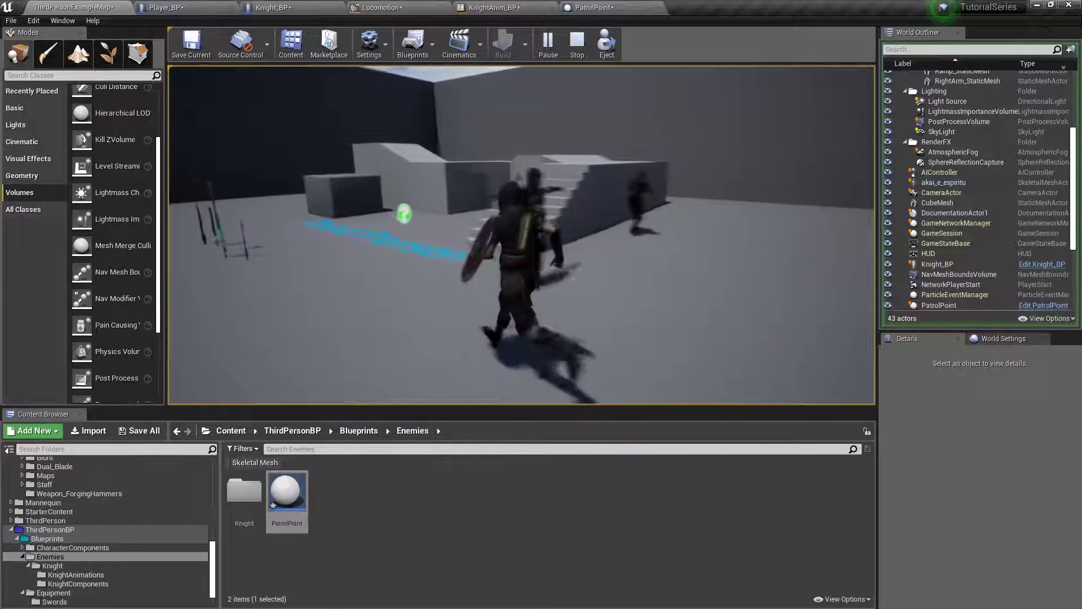
{"action": "key", "text": "d"}
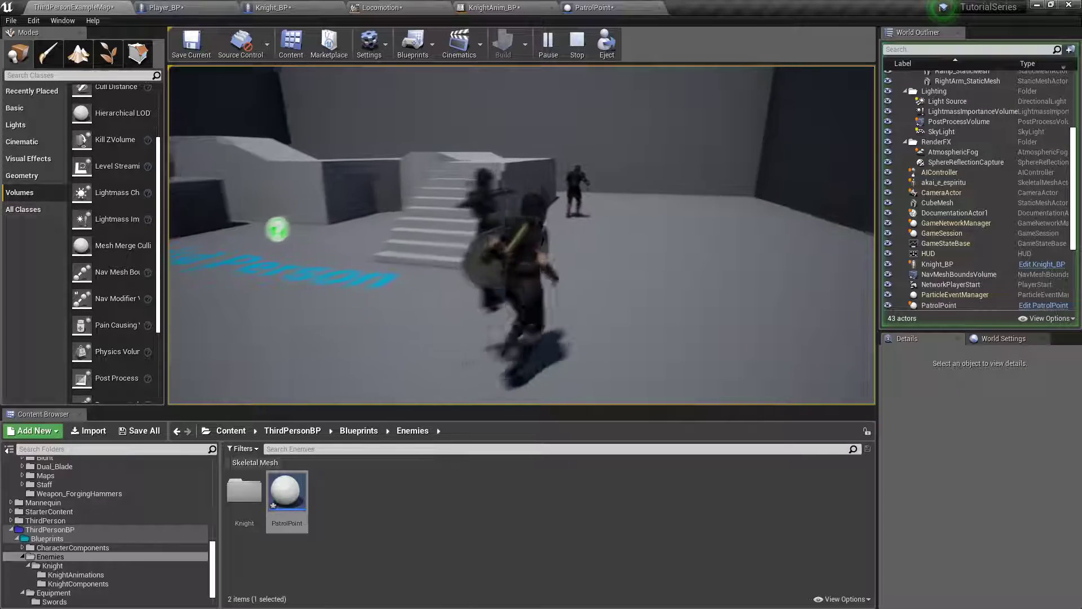
{"action": "key", "text": "Escape"}
{"action": "key", "text": "s"}
{"action": "mouse_move", "coordinate": [576, 211]}
{"action": "right_mouse_down"}
{"action": "mouse_move", "coordinate": [541, 226]}
{"action": "mouse_move", "coordinate": [578, 223]}
{"action": "mouse_move", "coordinate": [564, 222]}
{"action": "right_mouse_up"}
{"action": "key", "text": "w"}
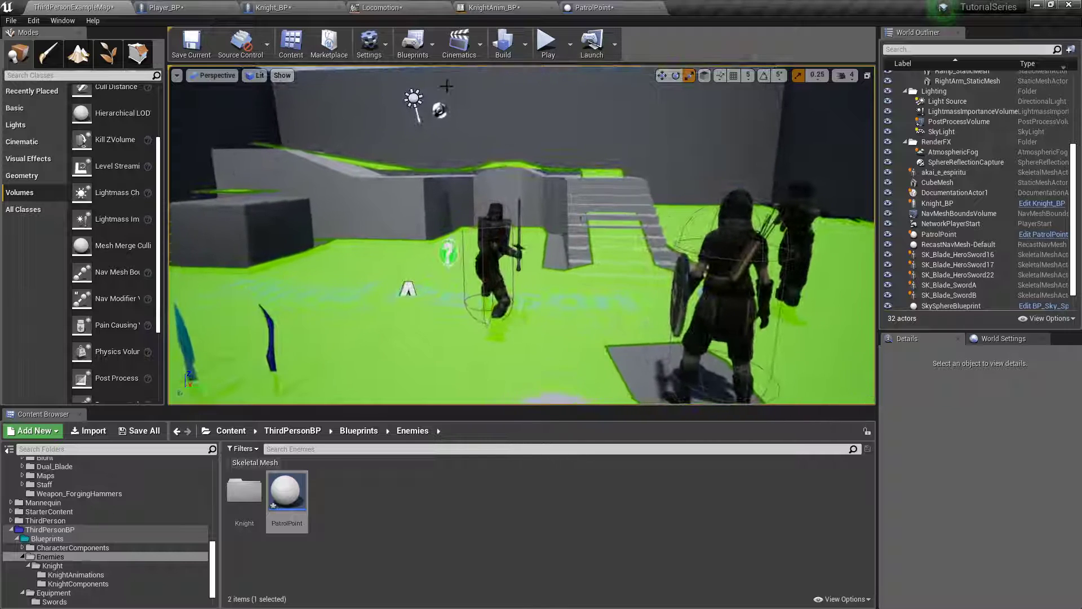
In Knight_BP's Event Graph, insert a Branch after the Patrolling event so its False output runs AI MoveTo.
{"action": "left_click", "coordinate": [299, 8]}
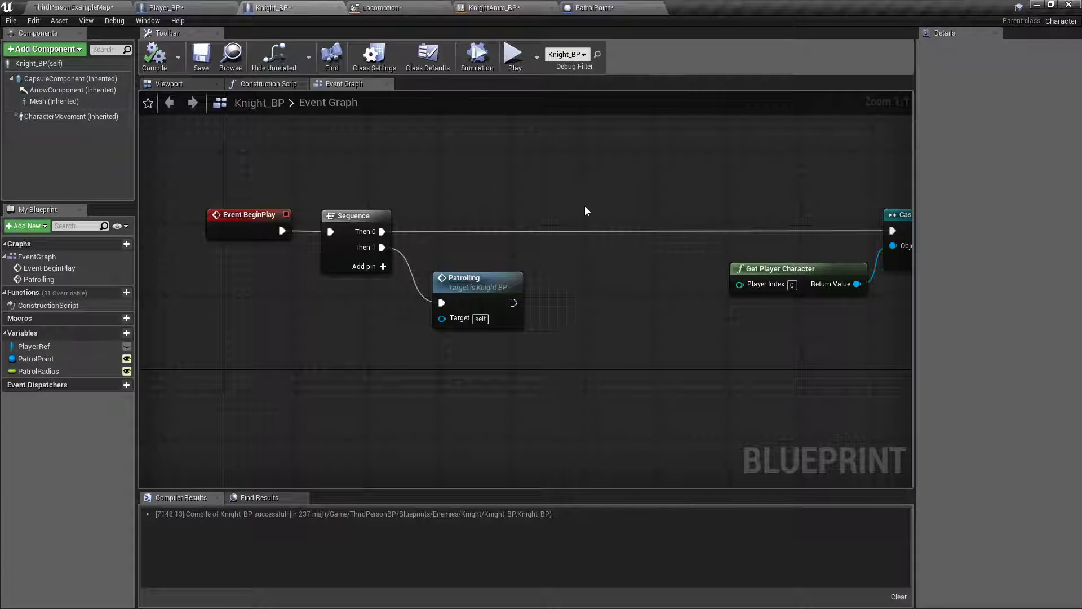
{"action": "scroll", "coordinate": [585, 207], "scroll_direction": "down", "scroll_amount": 5}
{"action": "right_click_drag", "start_coordinate": [584, 311], "coordinate": [599, 152]}
{"action": "scroll", "coordinate": [509, 277], "scroll_direction": "up", "scroll_amount": 5}
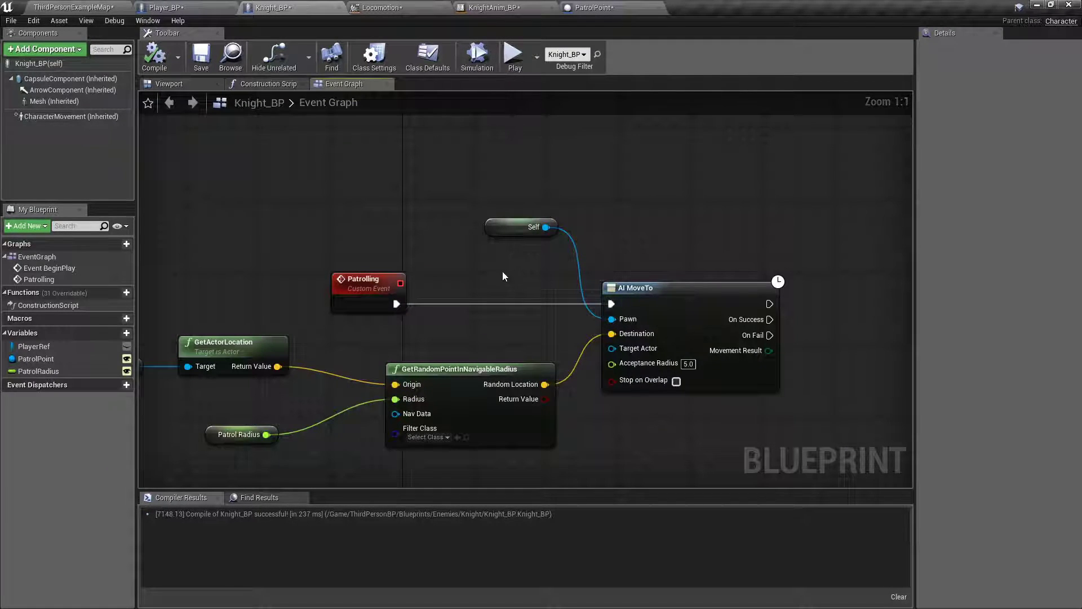
{"action": "right_click_drag", "start_coordinate": [484, 280], "coordinate": [474, 255]}
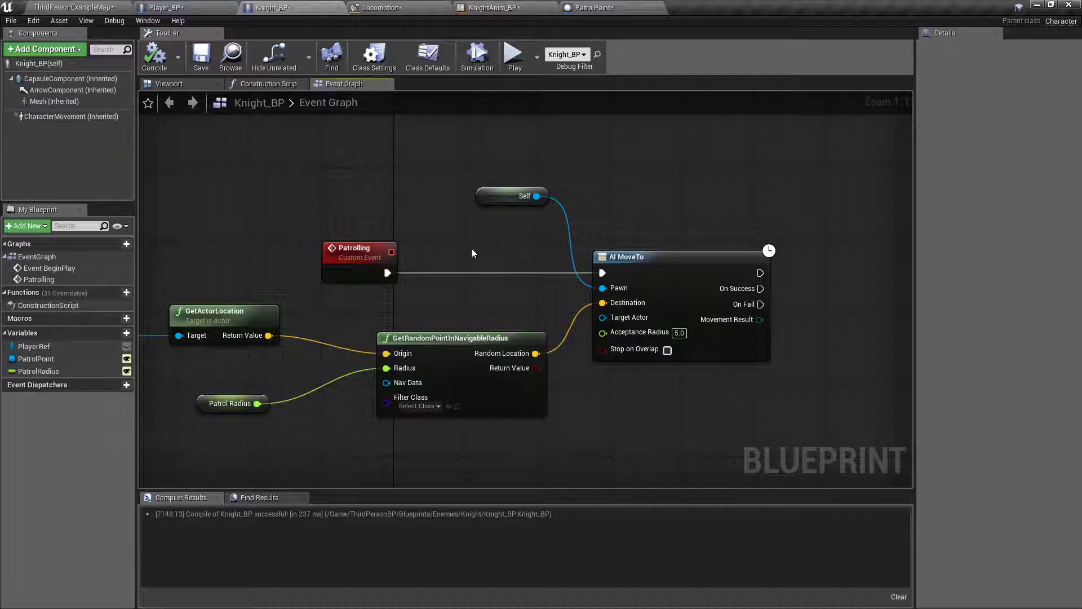
{"action": "key", "text": "b"}
{"action": "left_click", "coordinate": [447, 248]}
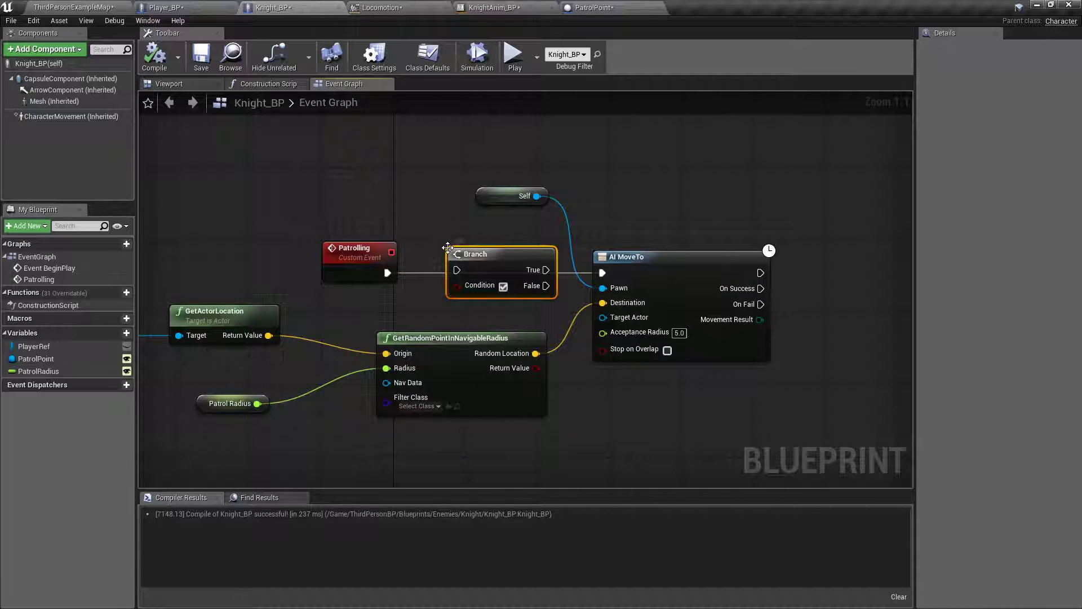
{"action": "left_click_drag", "start_coordinate": [387, 273], "coordinate": [493, 258]}
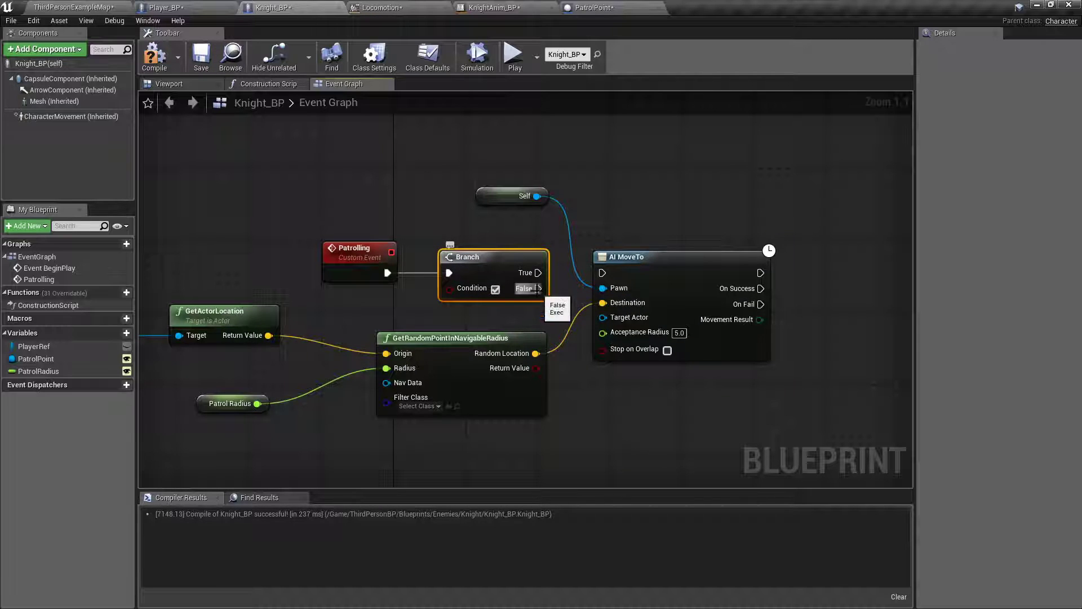
Promote the Branch's Condition to a Boolean variable named Moving? and place its getter below the Patrolling event.
{"action": "left_click_drag", "start_coordinate": [450, 288], "coordinate": [392, 310]}
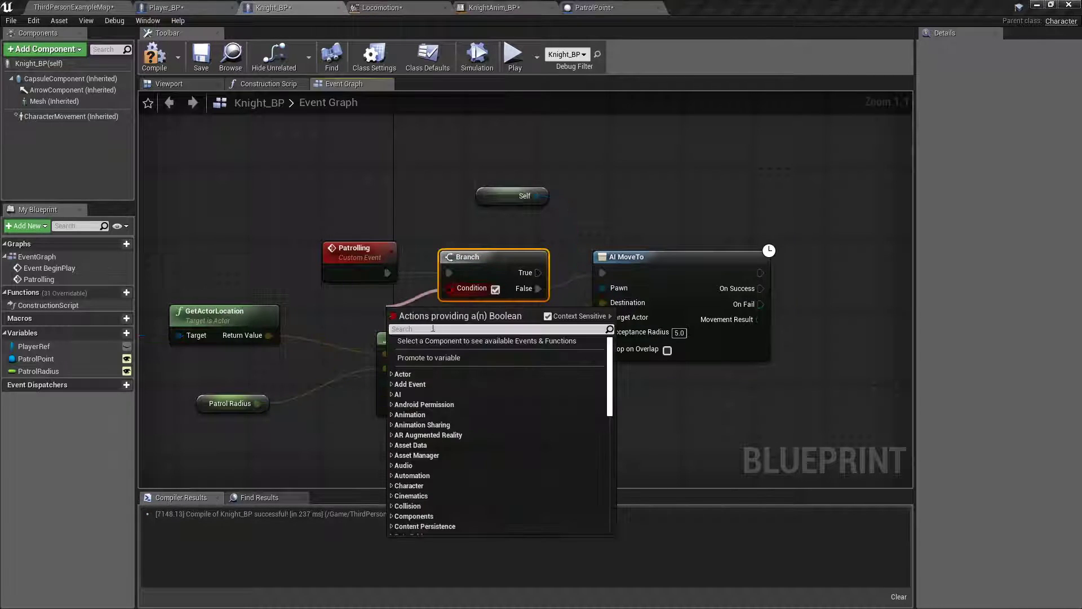
{"action": "left_click", "coordinate": [447, 358]}
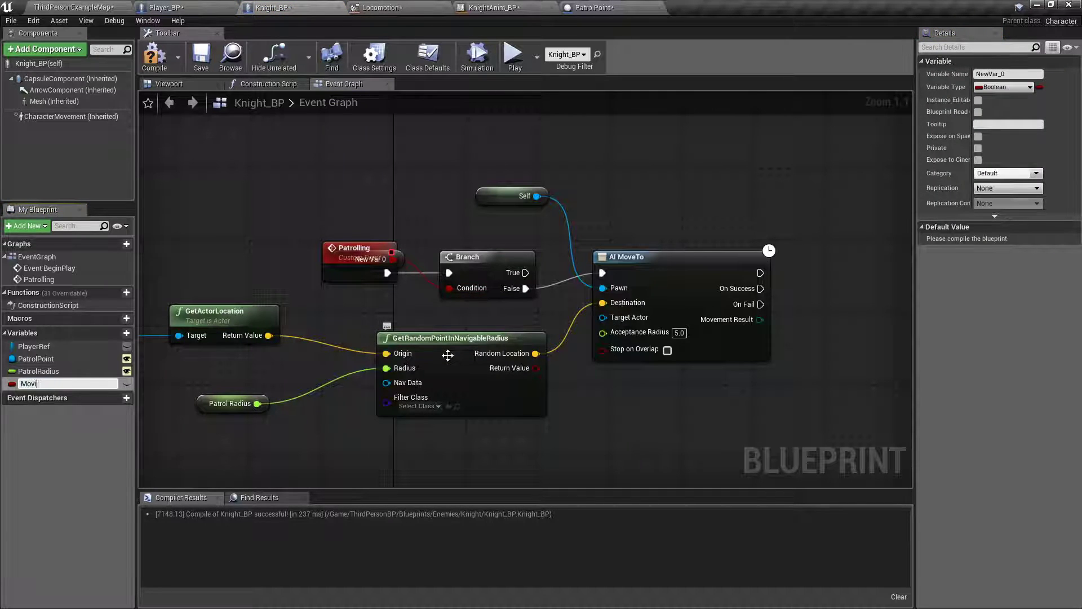
{"action": "key", "text": "Return"}
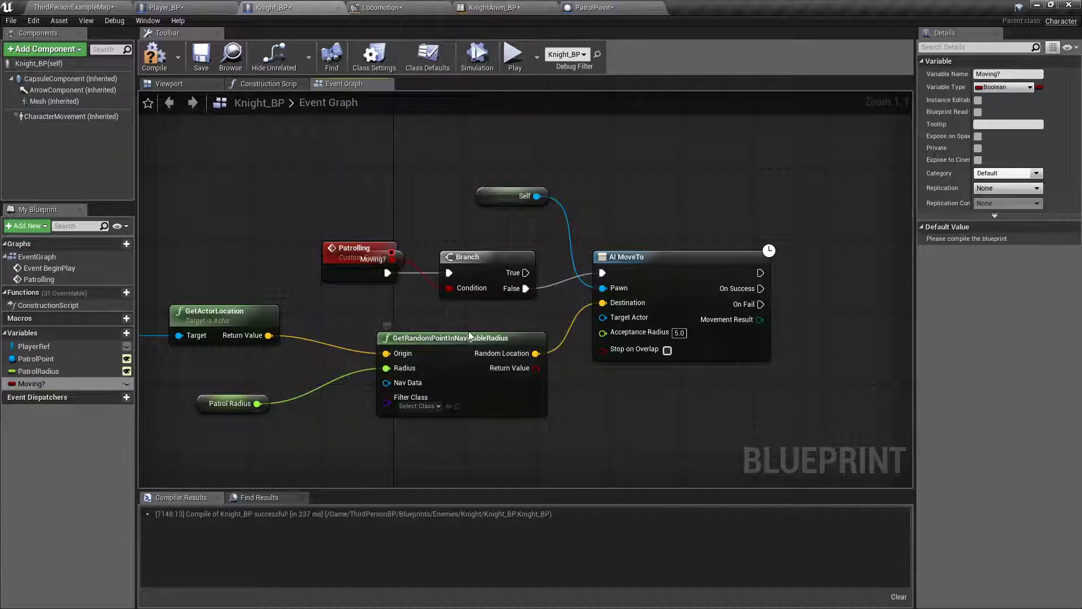
{"action": "left_click_drag", "start_coordinate": [400, 254], "coordinate": [382, 299]}
{"action": "left_click", "coordinate": [559, 303]}
Add a Set Moving? node on AI MoveTo's main execution output and set it to true.
{"action": "right_click_drag", "start_coordinate": [572, 298], "coordinate": [537, 296]}
{"action": "right_click_drag", "start_coordinate": [719, 213], "coordinate": [507, 190]}
{"action": "right_click_drag", "start_coordinate": [573, 240], "coordinate": [498, 240]}
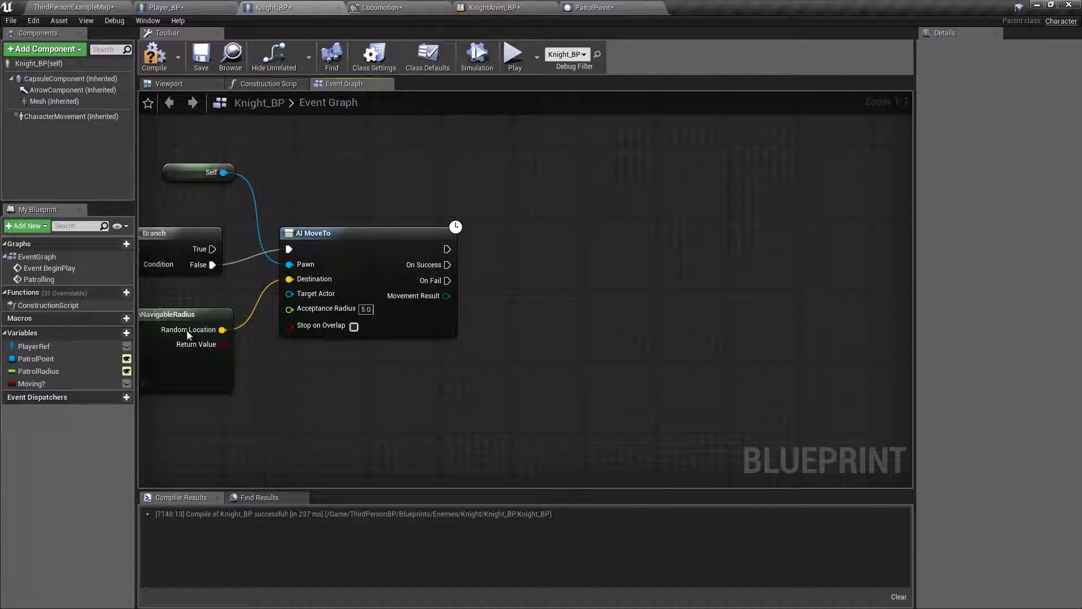
{"action": "left_click_drag", "start_coordinate": [31, 384], "coordinate": [508, 231]}
{"action": "left_click", "coordinate": [513, 245]}
{"action": "left_click_drag", "start_coordinate": [547, 224], "coordinate": [545, 243]}
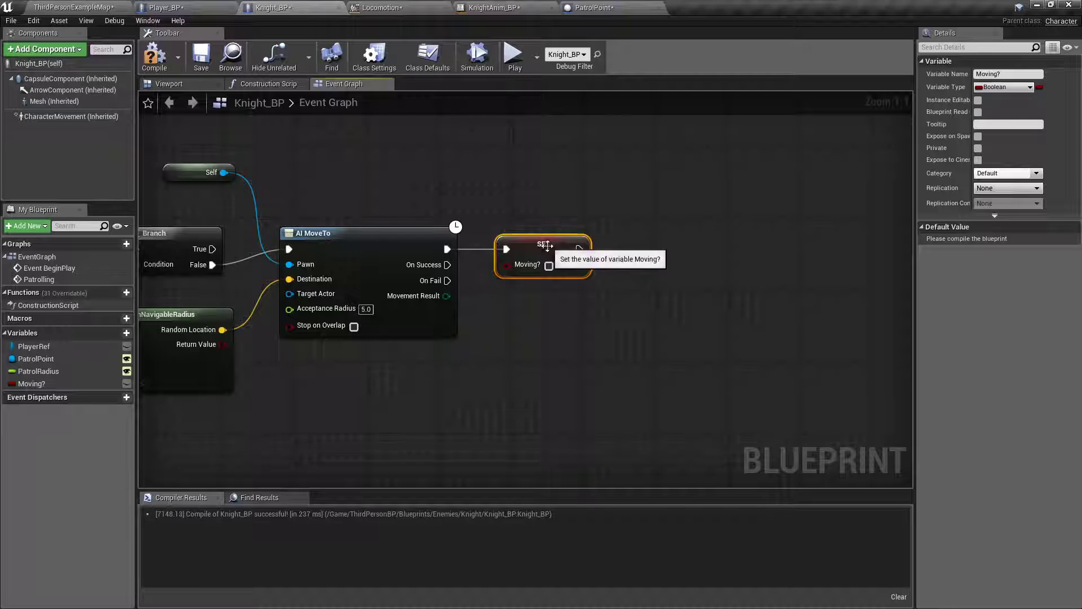
{"action": "left_click", "coordinate": [549, 265]}
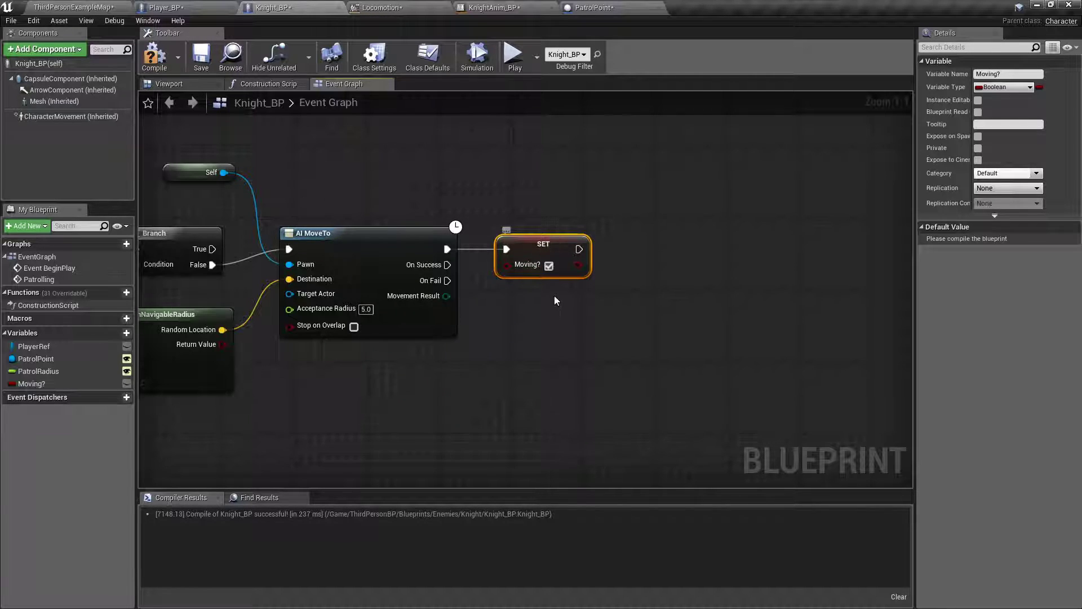
From AI MoveTo's On Fail output, set Moving? to false and call Patrolling.
{"action": "key", "text": "ctrl+w"}
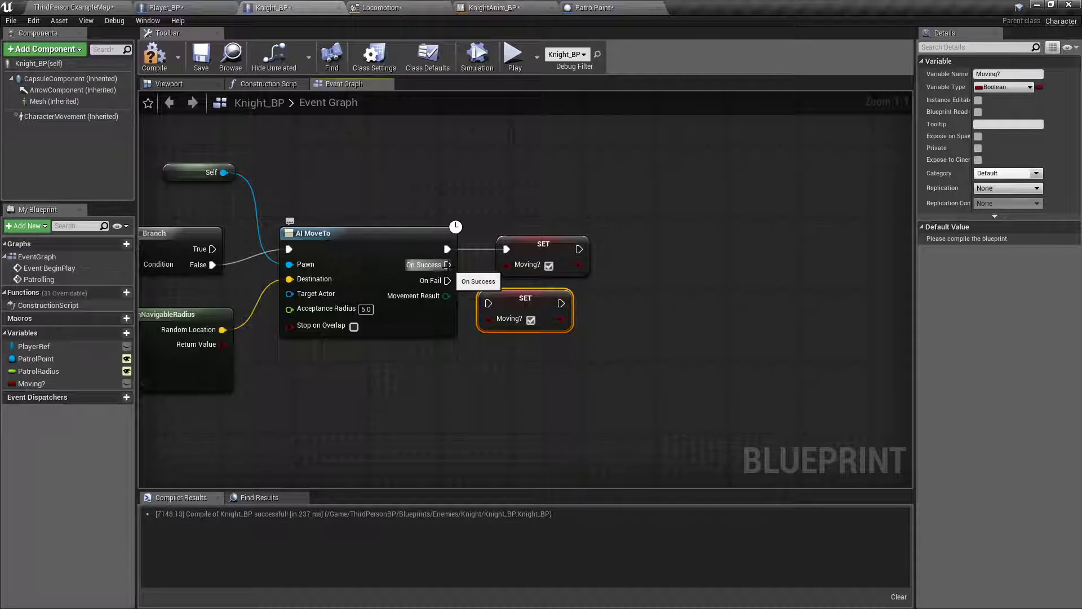
{"action": "left_click_drag", "start_coordinate": [448, 280], "coordinate": [542, 340]}
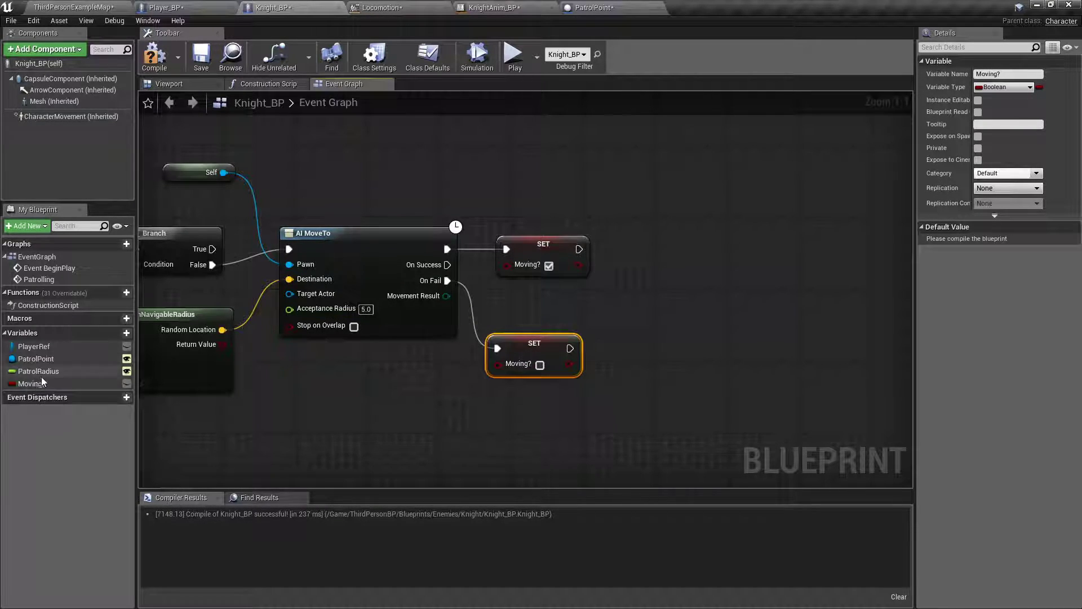
{"action": "left_click_drag", "start_coordinate": [38, 279], "coordinate": [571, 349]}
{"action": "left_click_drag", "start_coordinate": [672, 348], "coordinate": [627, 394]}
{"action": "left_click", "coordinate": [528, 371], "text": "ctrl"}
{"action": "left_click", "coordinate": [630, 337]}
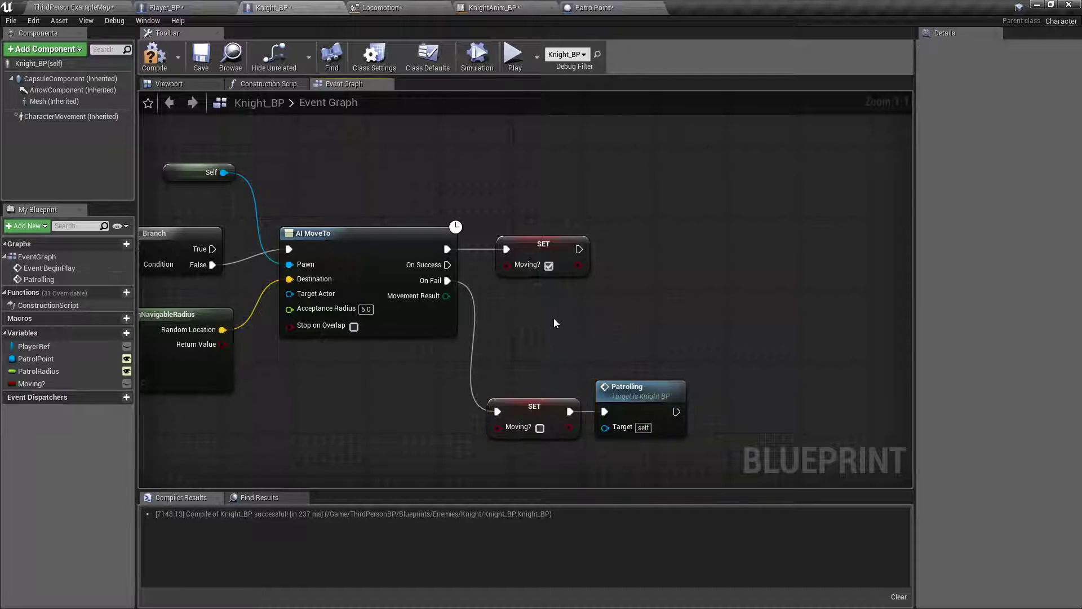
Add a Delay on AI MoveTo's On Success output, its Duration fed by Random Float in Range with Min 1.0 and Max 3.0.
{"action": "right_click_drag", "start_coordinate": [556, 319], "coordinate": [514, 343]}
{"action": "key", "text": "d"}
{"action": "left_click", "coordinate": [475, 320]}
{"action": "left_click_drag", "start_coordinate": [406, 288], "coordinate": [373, 393]}
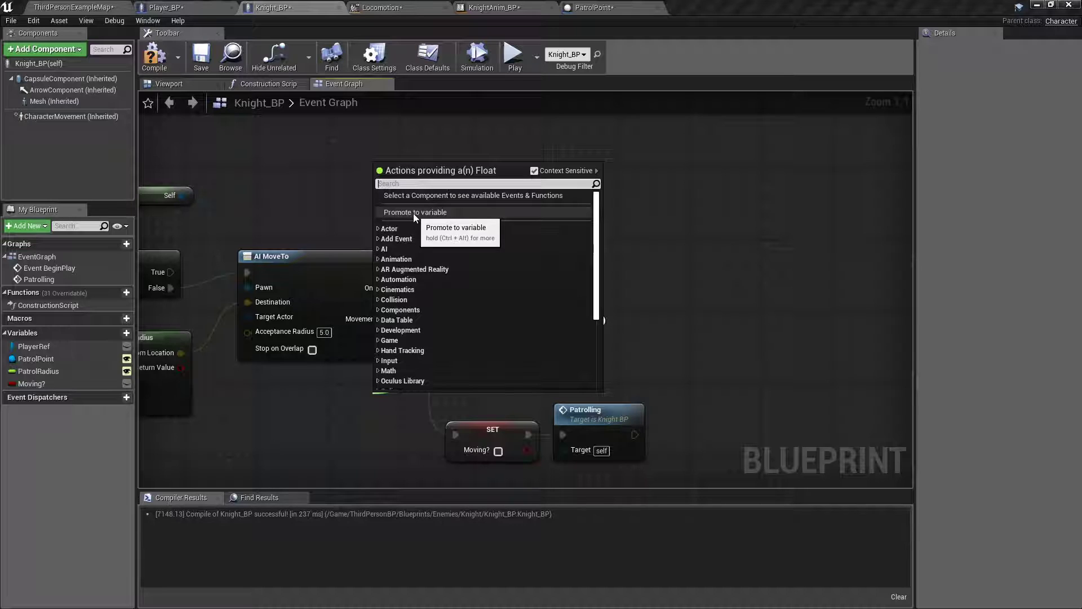
{"action": "type", "text": "float in range"}
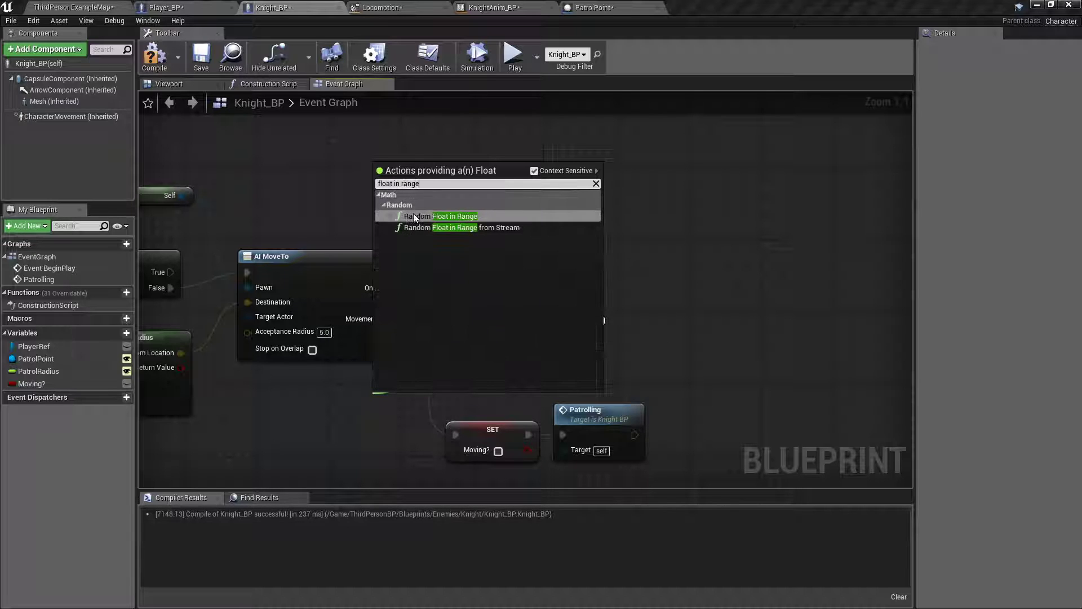
{"action": "left_click", "coordinate": [460, 219]}
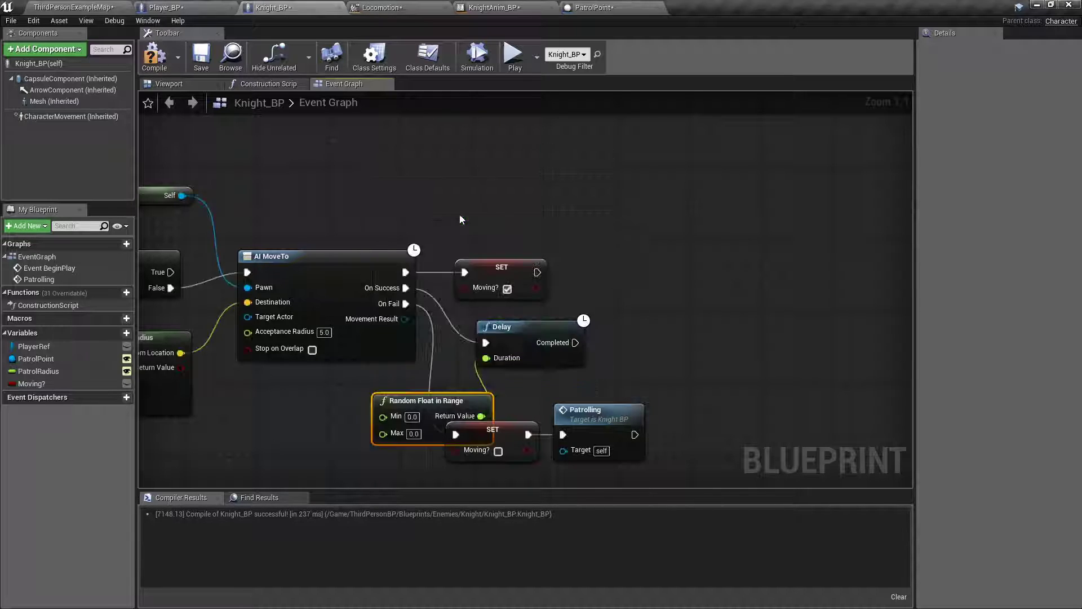
{"action": "left_click_drag", "start_coordinate": [399, 418], "coordinate": [309, 409]}
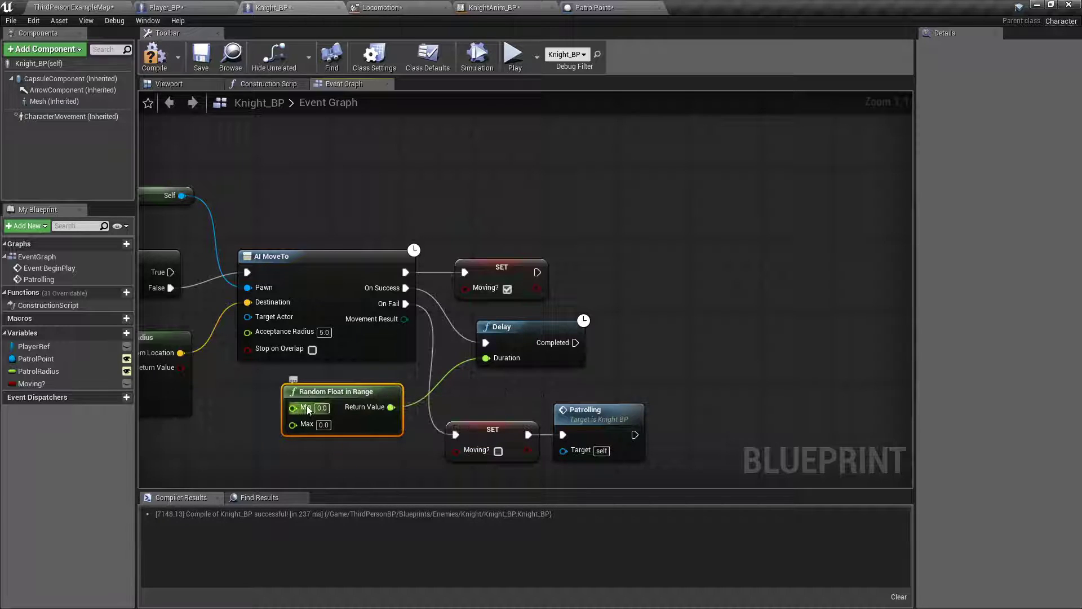
{"action": "type", "text": "1"}
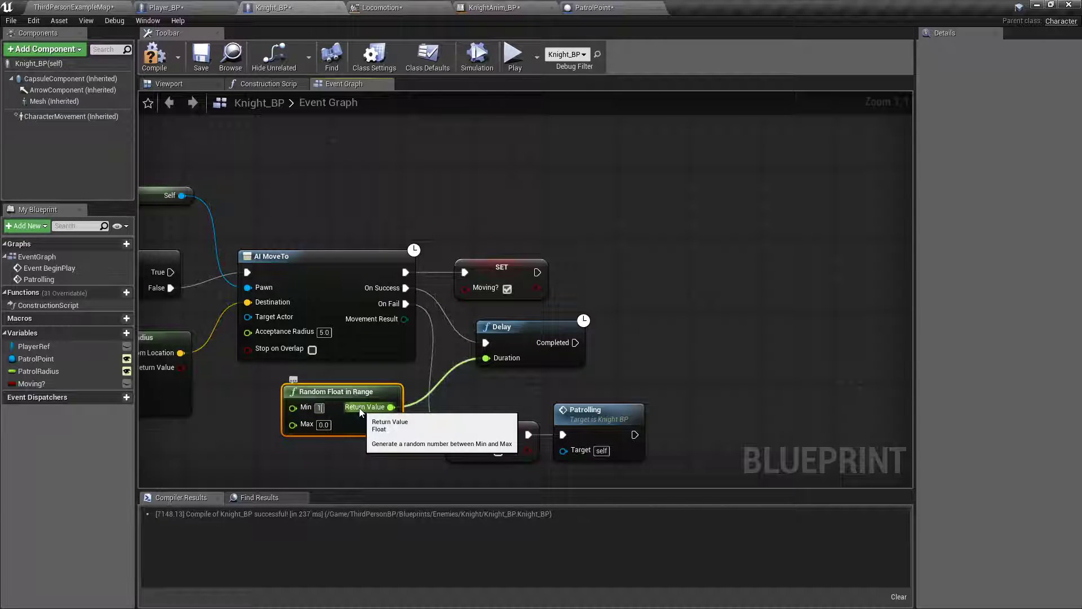
{"action": "left_click", "coordinate": [325, 424]}
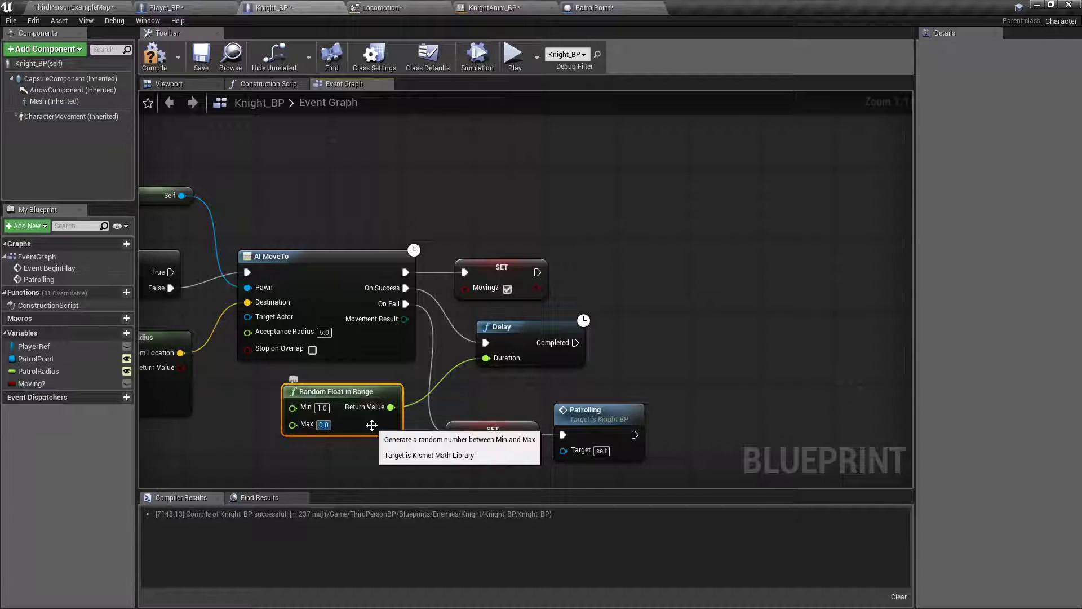
{"action": "left_click", "coordinate": [633, 319]}
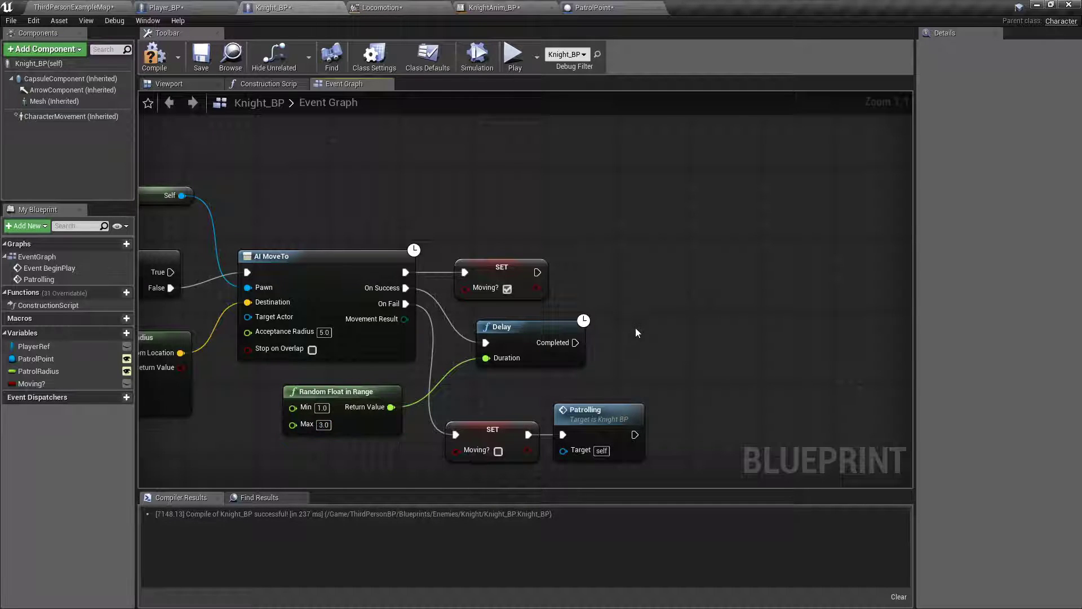
After the Delay completes, set Moving? to false and call Patrolling, and return to the level.
{"action": "right_click_drag", "start_coordinate": [635, 326], "coordinate": [523, 299]}
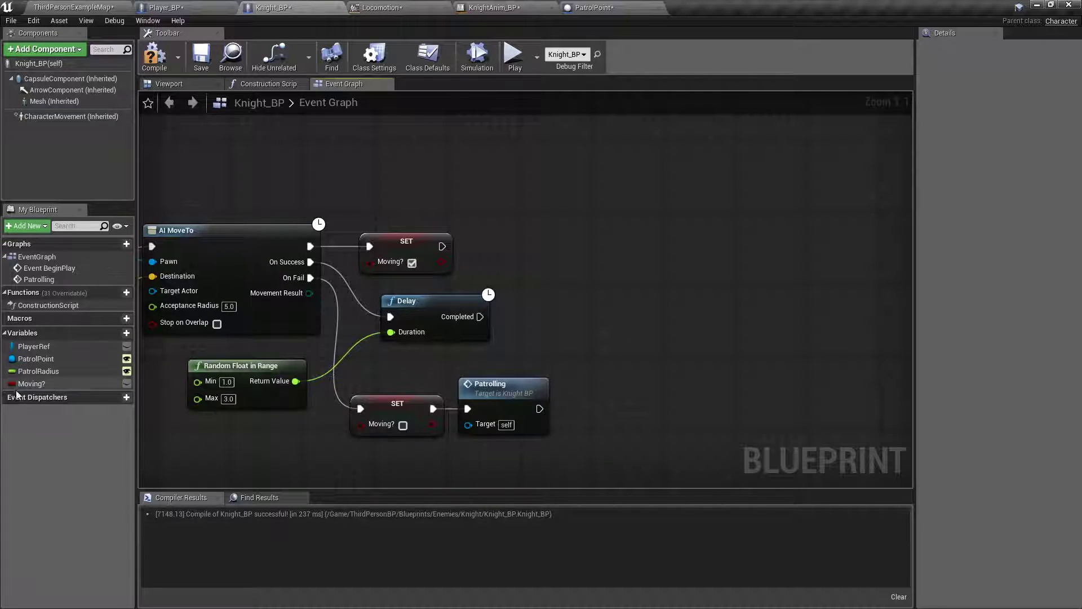
{"action": "left_click_drag", "start_coordinate": [23, 385], "coordinate": [269, 372]}
{"action": "left_click_drag", "start_coordinate": [540, 287], "coordinate": [555, 322], "text": "alt"}
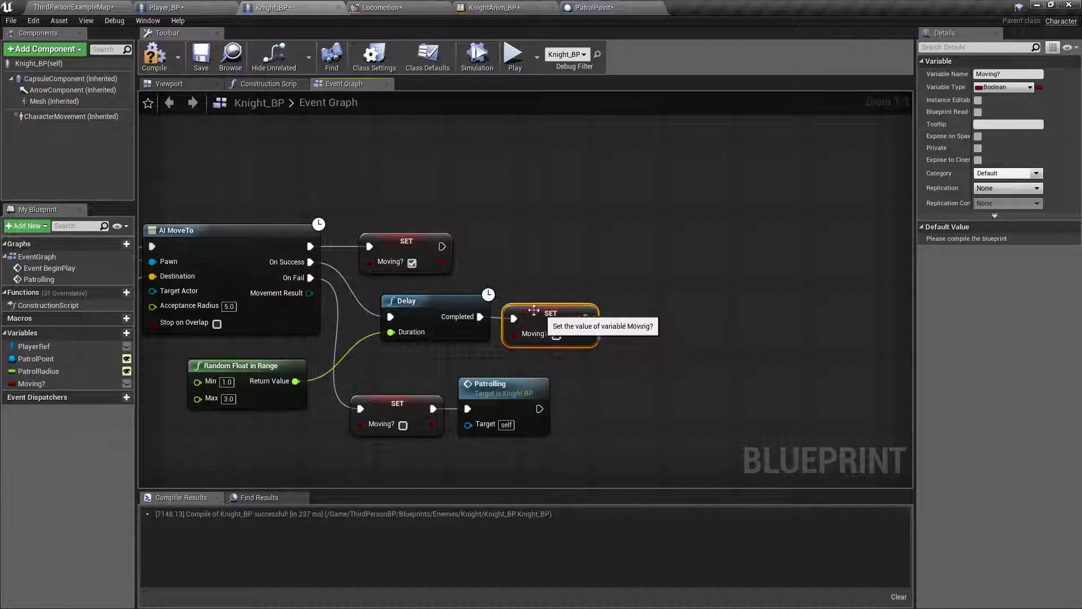
{"action": "left_click_drag", "start_coordinate": [38, 279], "coordinate": [648, 332]}
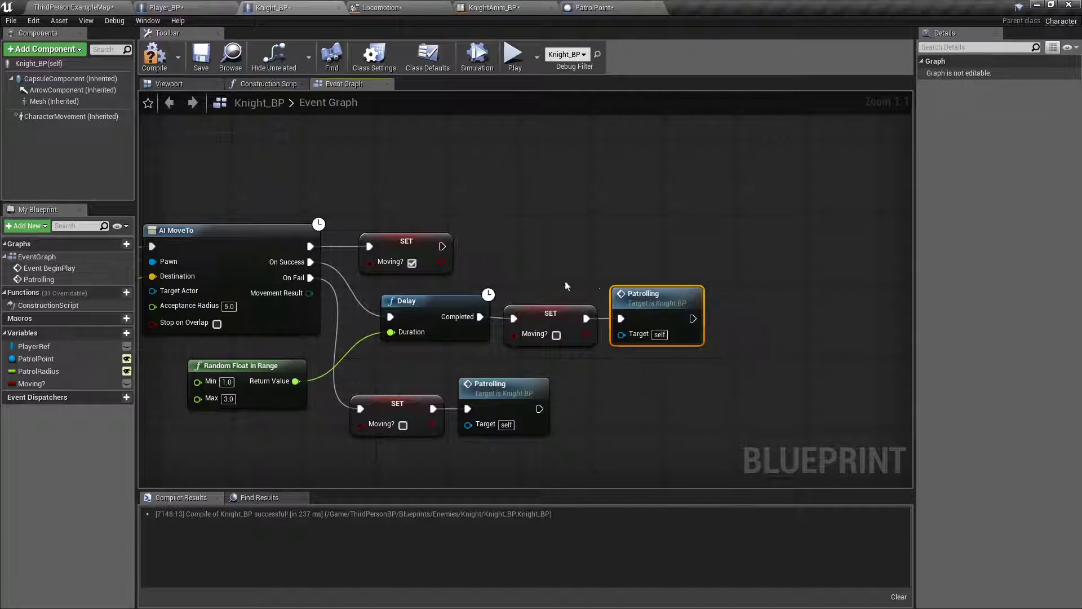
{"action": "scroll", "coordinate": [626, 242], "scroll_direction": "down", "scroll_amount": 3}
{"action": "right_click_drag", "start_coordinate": [452, 195], "coordinate": [605, 202]}
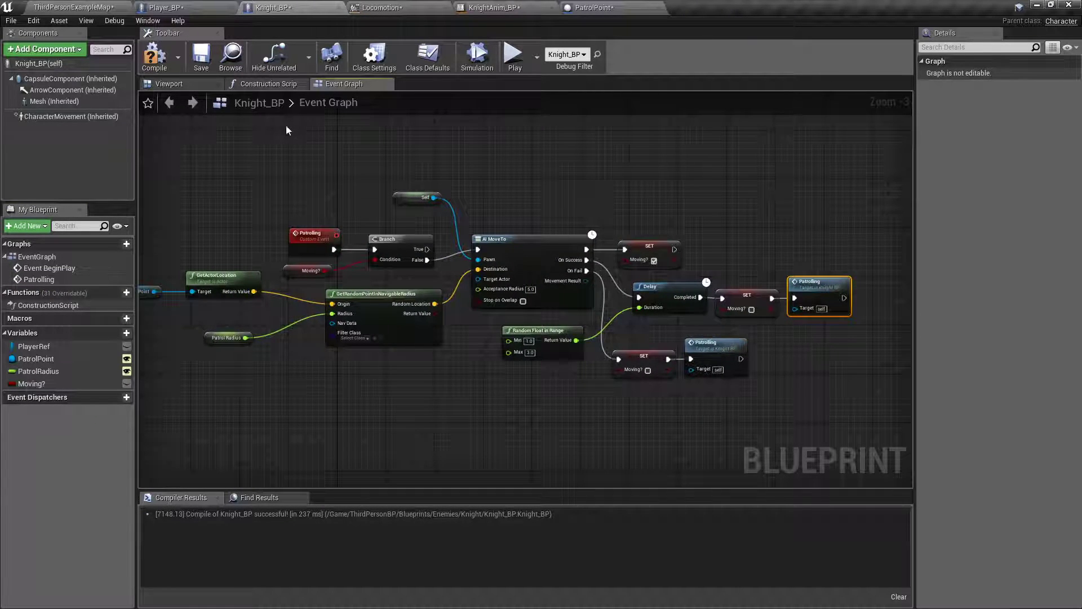
{"action": "left_click", "coordinate": [71, 7]}
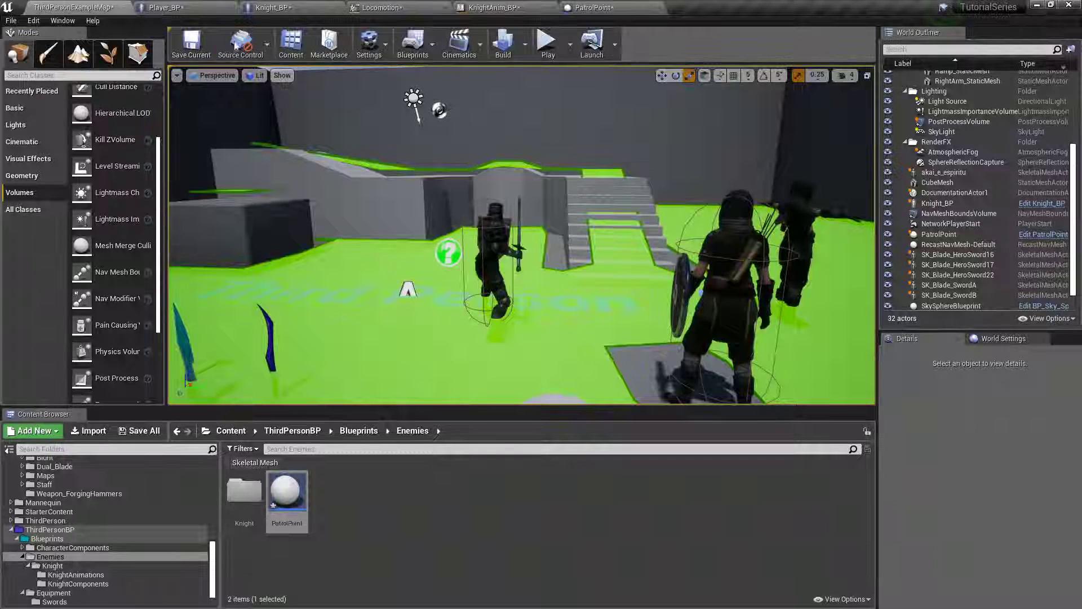
Play-test the level briefly, and compile the Knight_BP blueprint with its patrol logic.
{"action": "left_click", "coordinate": [548, 53]}
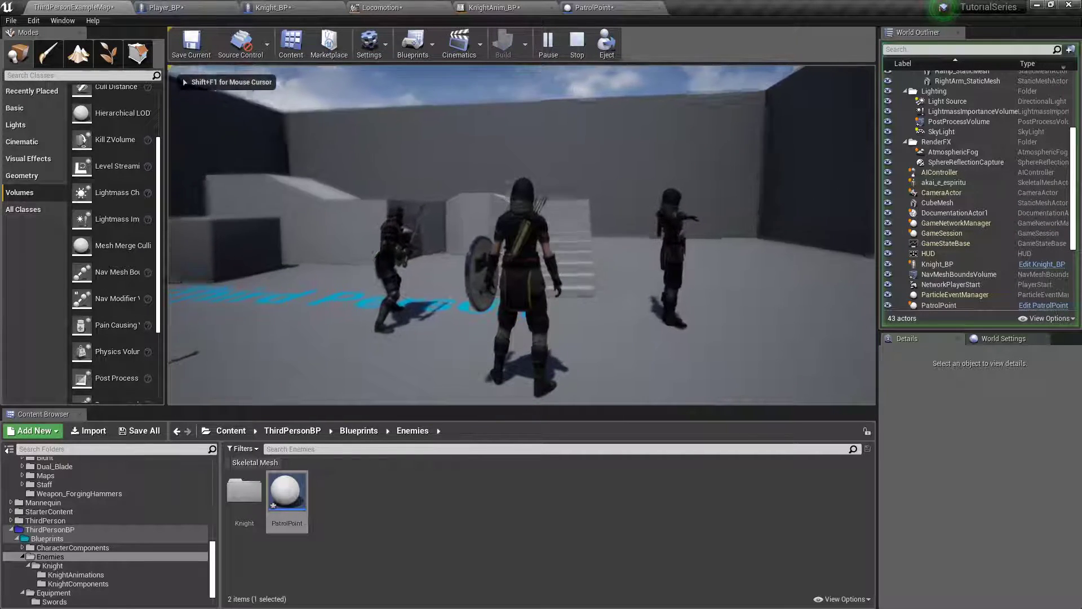
{"action": "key", "text": "Escape"}
{"action": "left_click", "coordinate": [274, 7]}
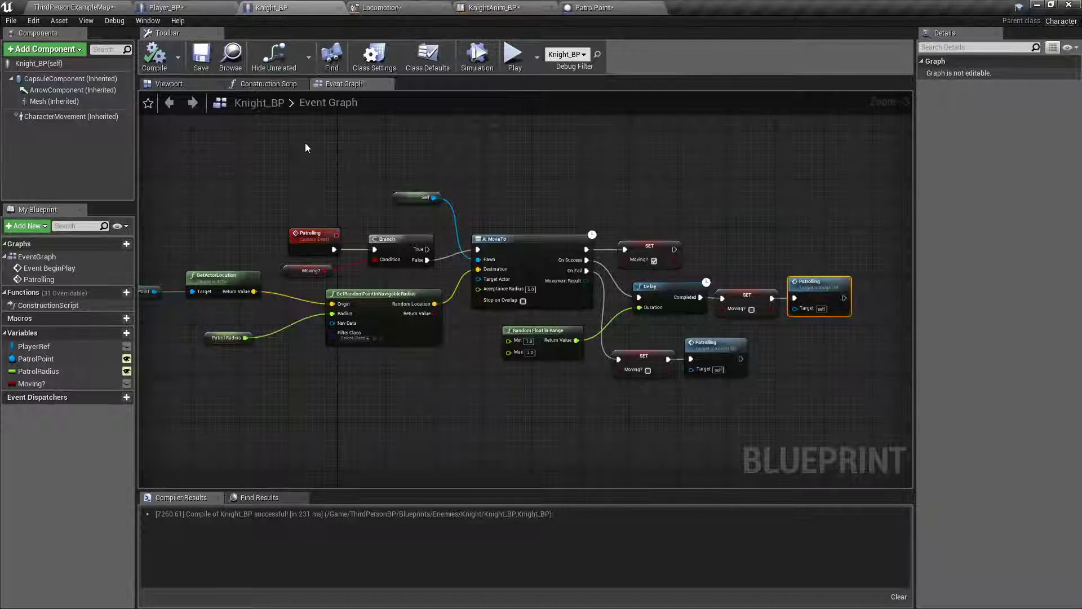
{"action": "left_click", "coordinate": [307, 271]}
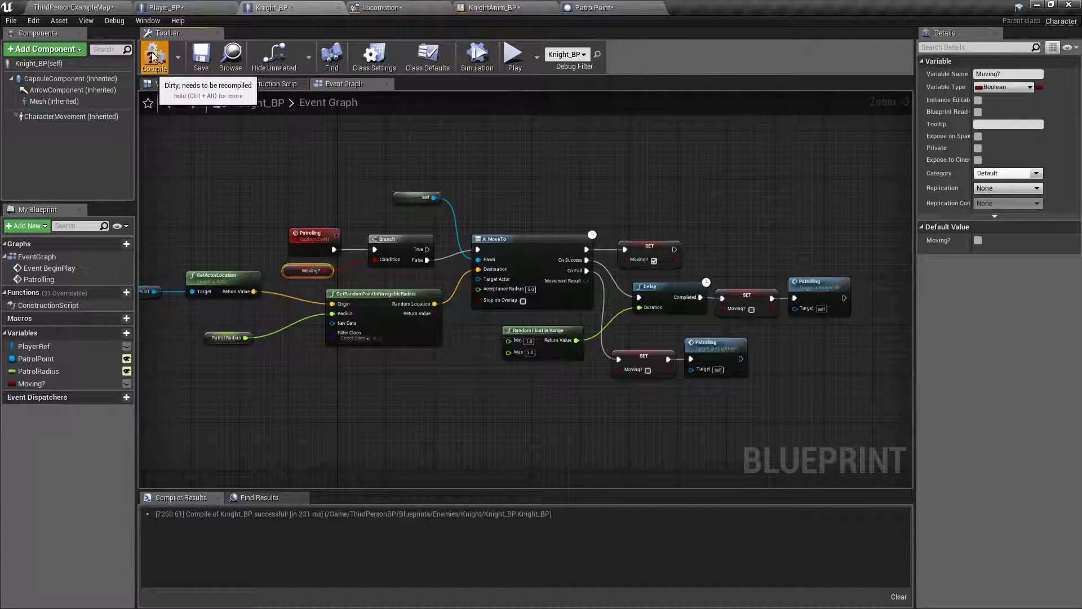
{"action": "left_click", "coordinate": [74, 7]}
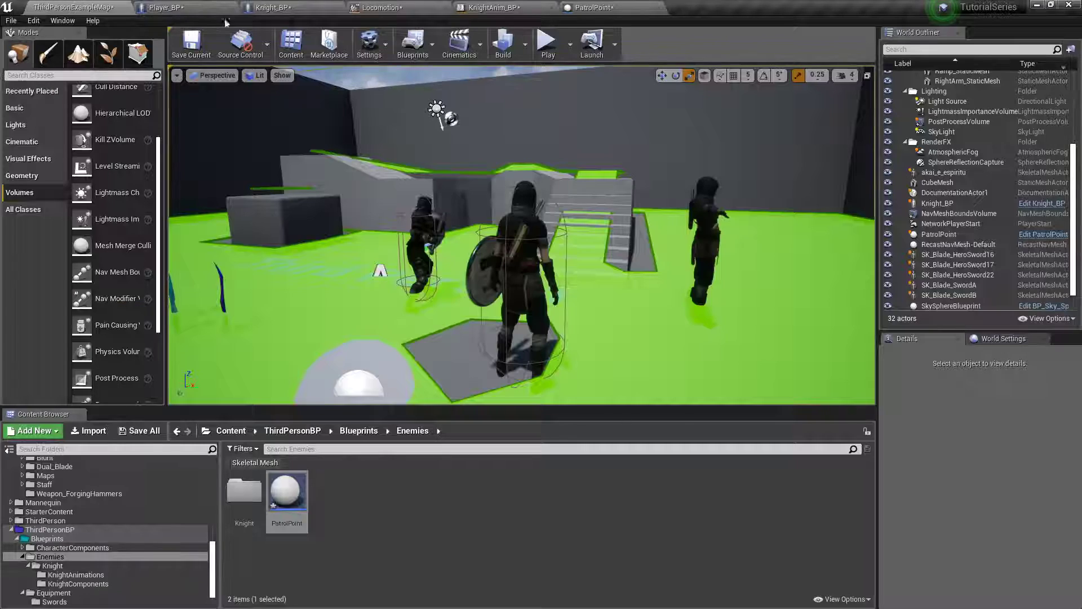
Play the level and walk the player around to watch how the knight patrols near the PatrolPoint.
{"action": "left_click", "coordinate": [549, 44]}
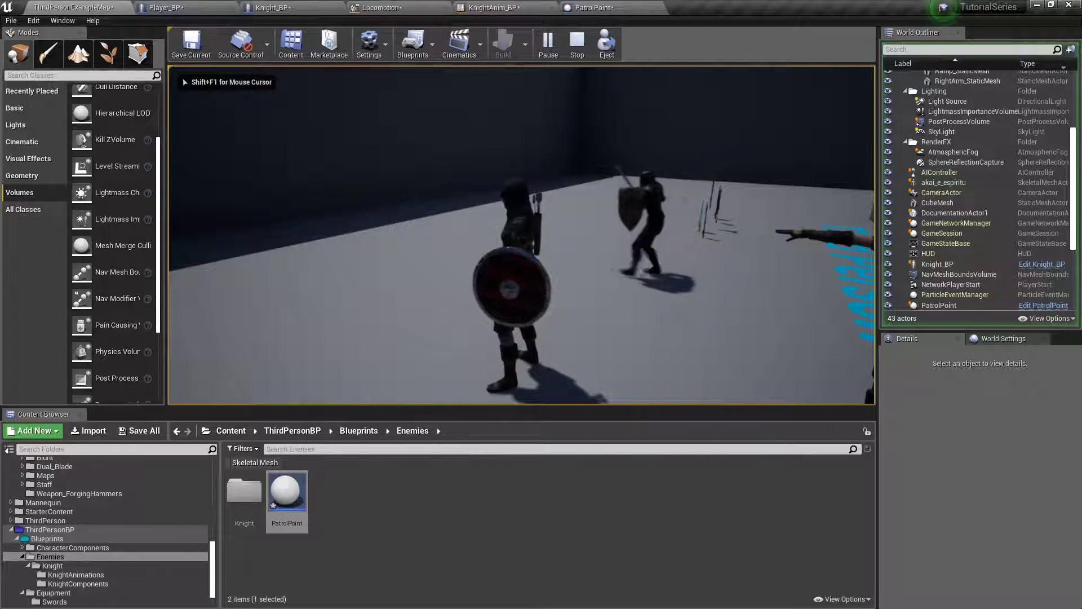
{"action": "key", "text": "d"}
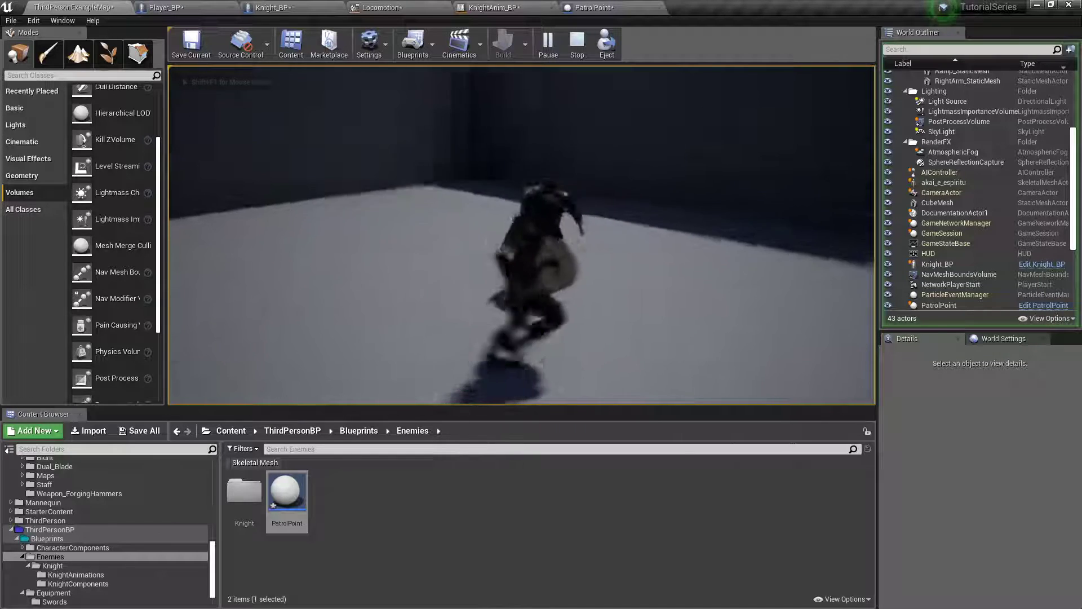
{"action": "key", "text": "s"}
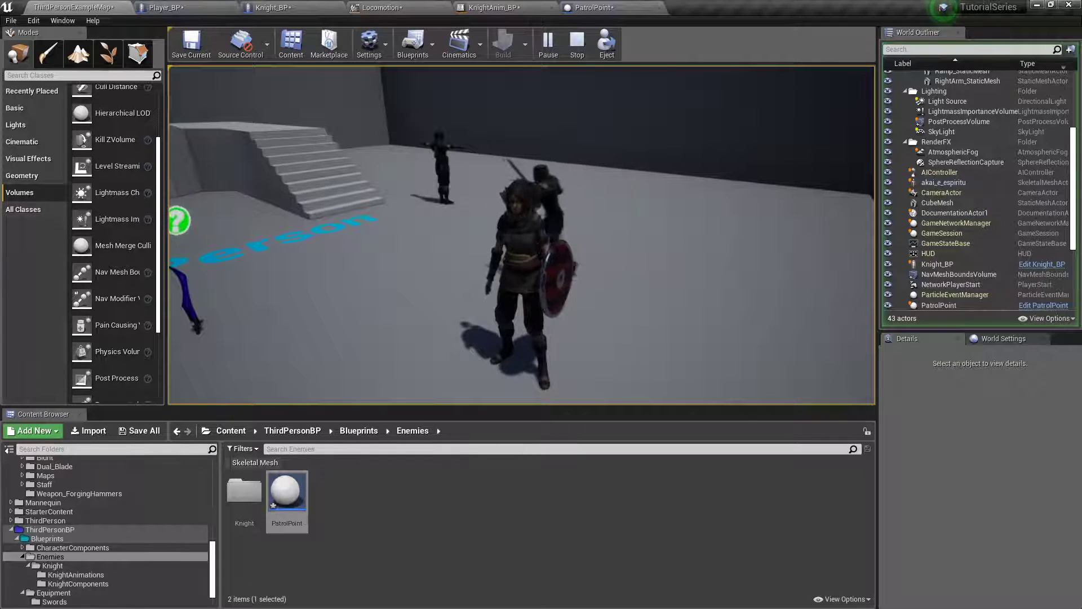
{"action": "key", "text": "d"}
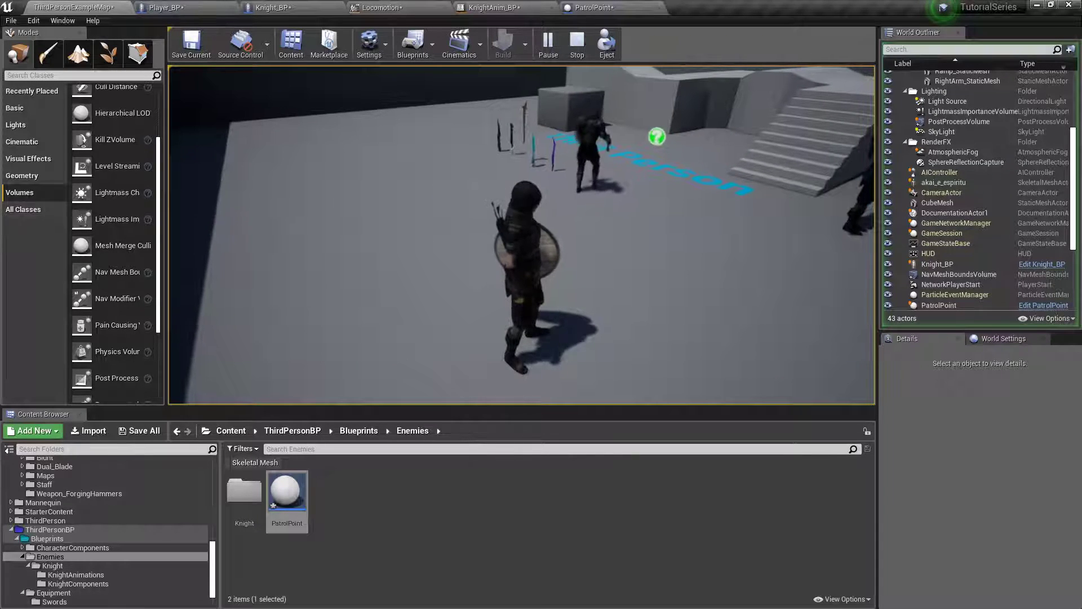
{"action": "key", "text": "Escape"}
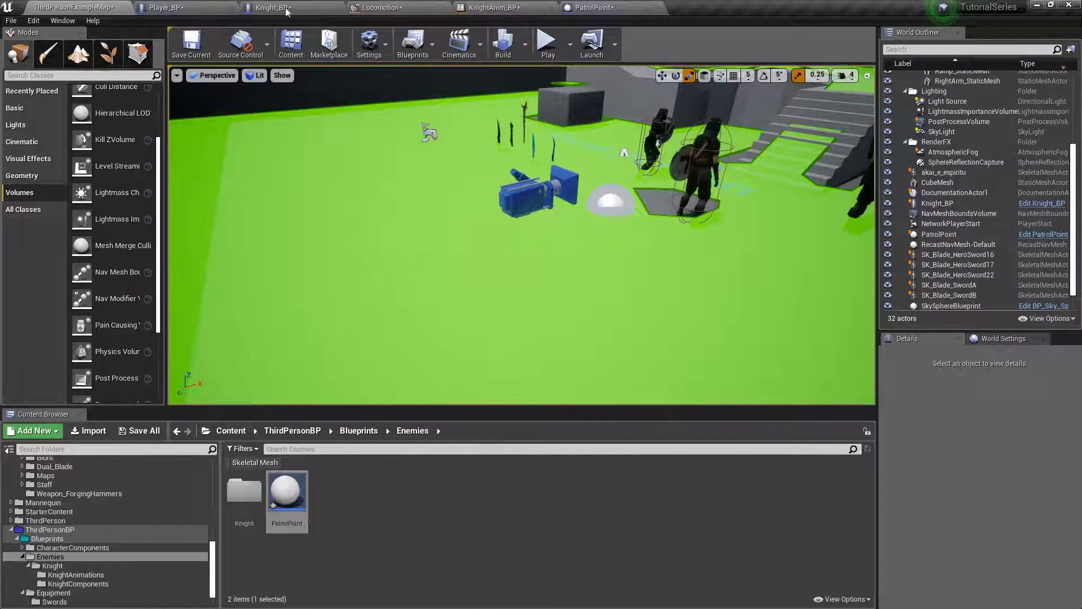
Set the collision preset of PatrolPoint's Sphere component to NoCollision and compile the blueprint.
{"action": "left_click", "coordinate": [606, 10]}
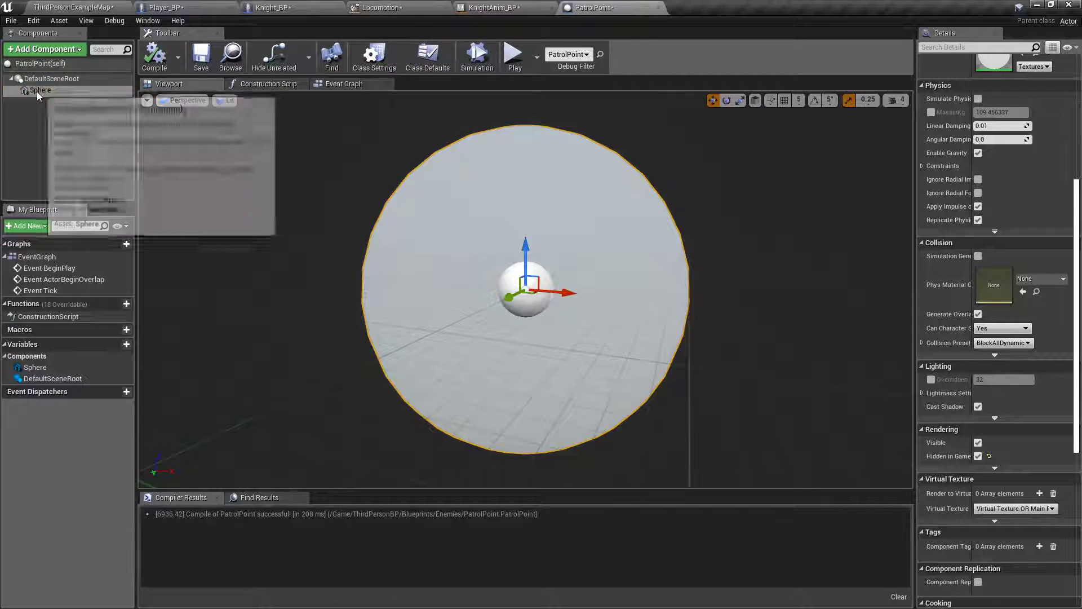
{"action": "left_click", "coordinate": [1006, 343]}
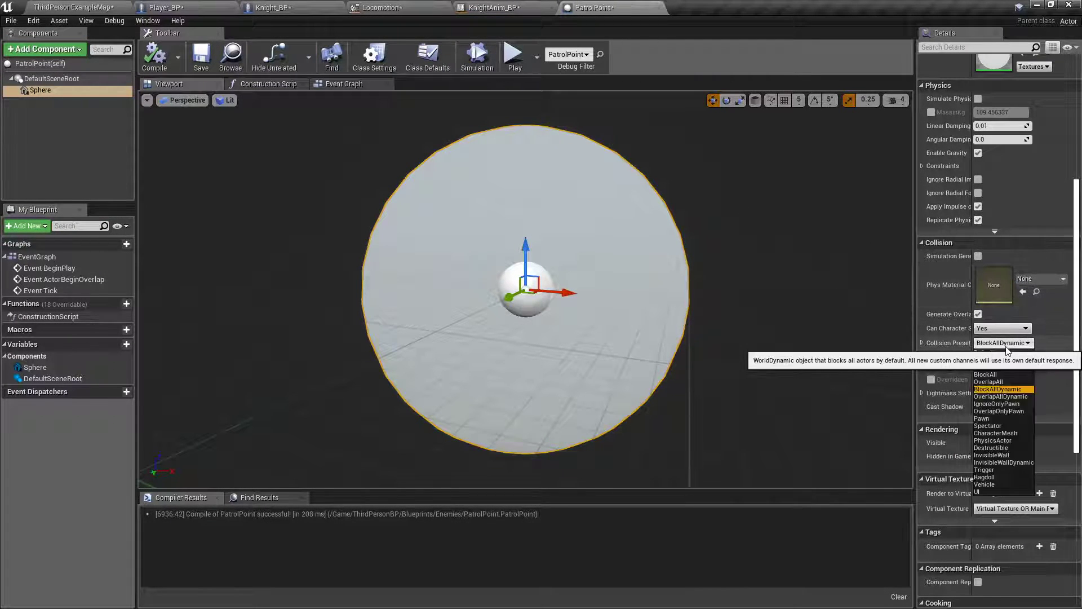
{"action": "left_click", "coordinate": [1001, 368]}
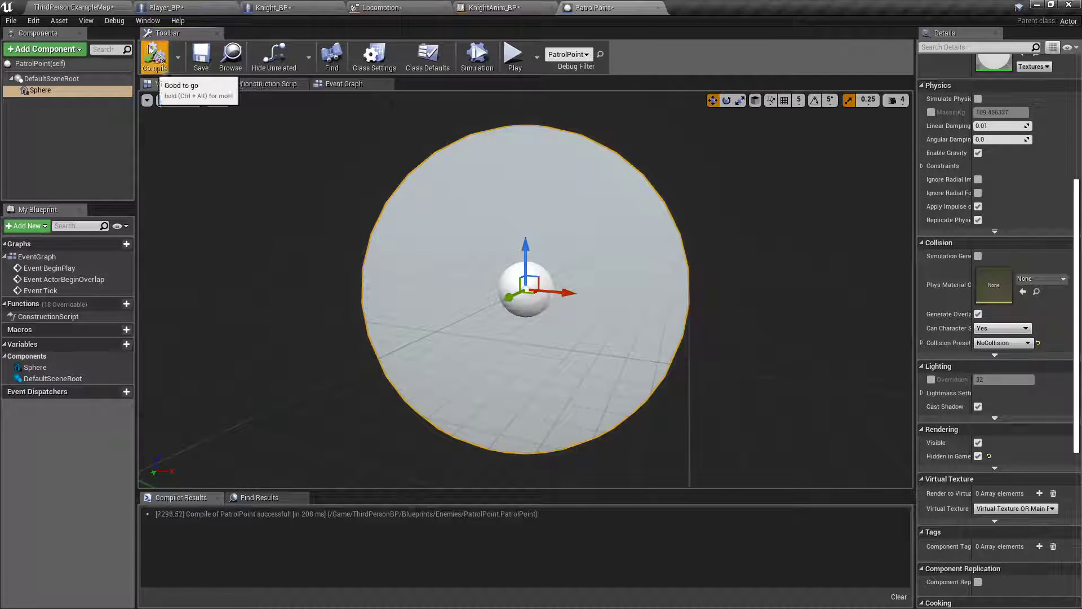
Play the level and follow the knight with the player to check its patrolling between random points.
{"action": "left_click", "coordinate": [74, 7]}
{"action": "left_click", "coordinate": [544, 44]}
{"action": "key", "text": "s"}
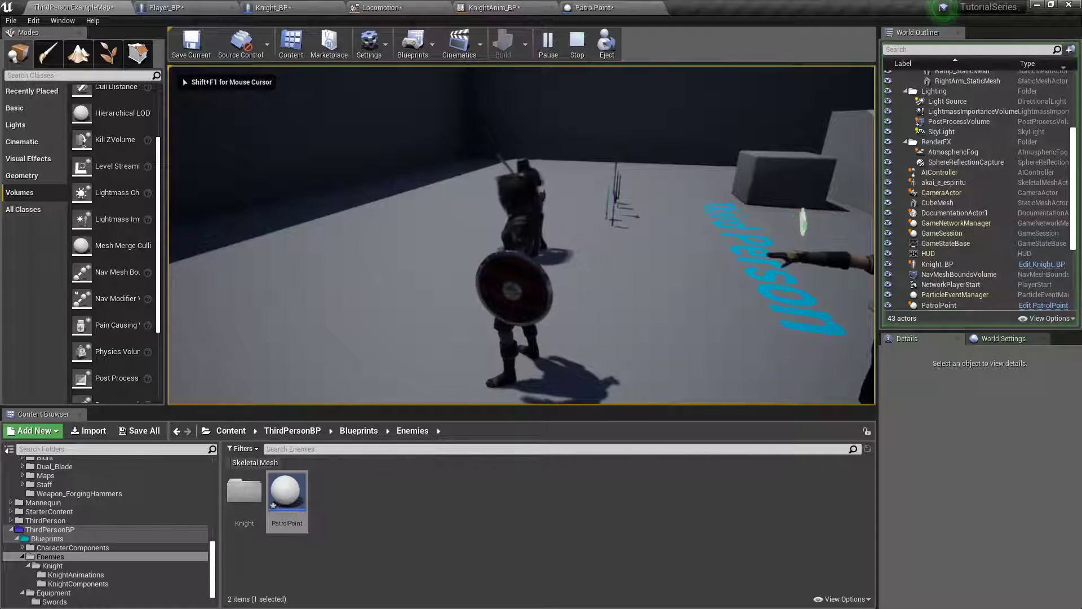
{"action": "key", "text": "w"}
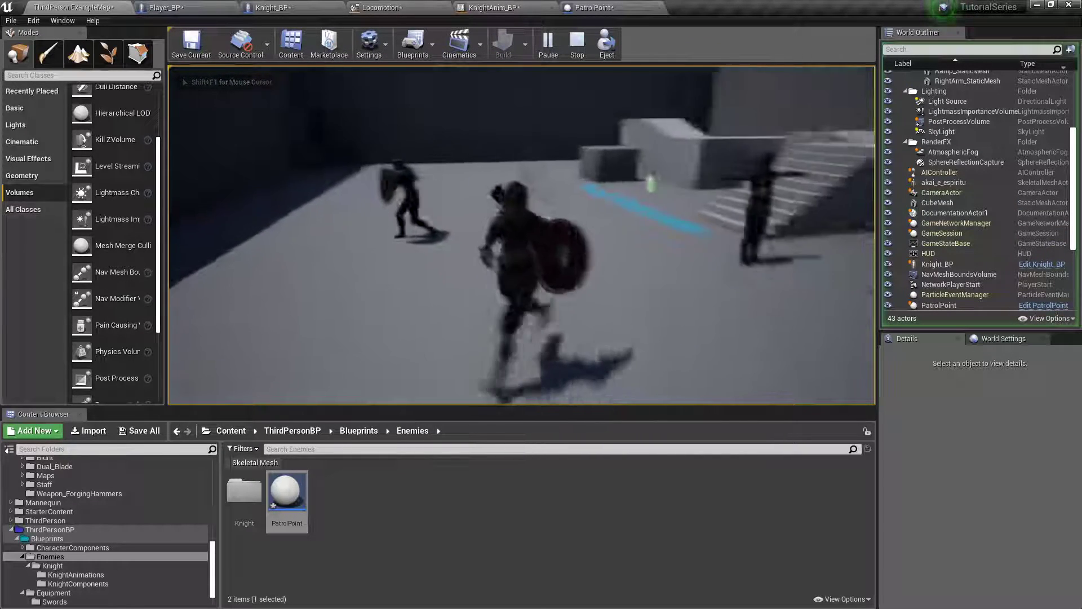
{"action": "key", "text": "s"}
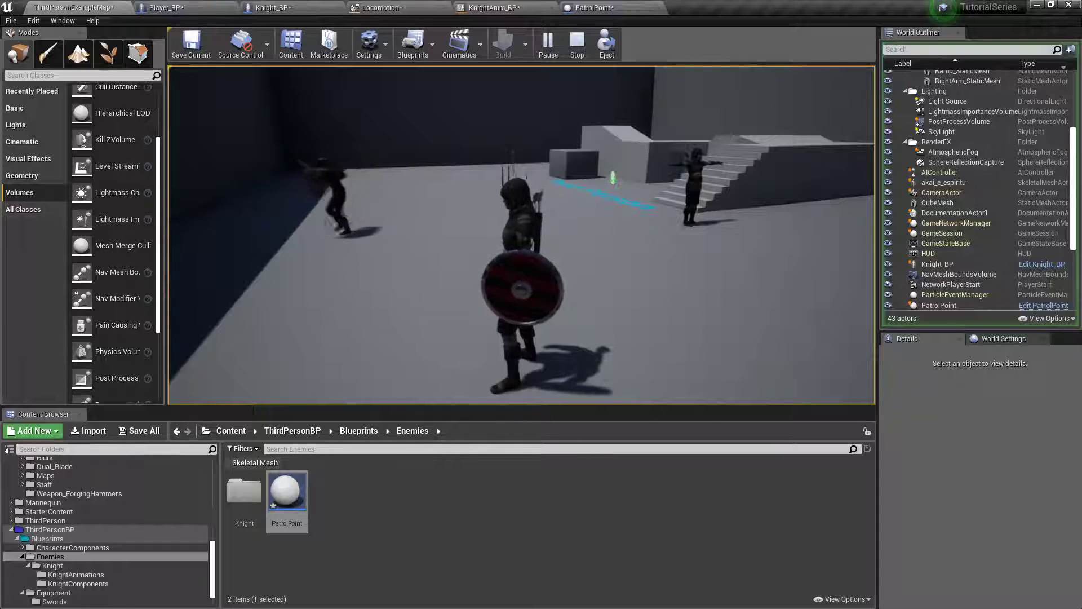
{"action": "key", "text": "a"}
{"action": "key", "text": "w"}
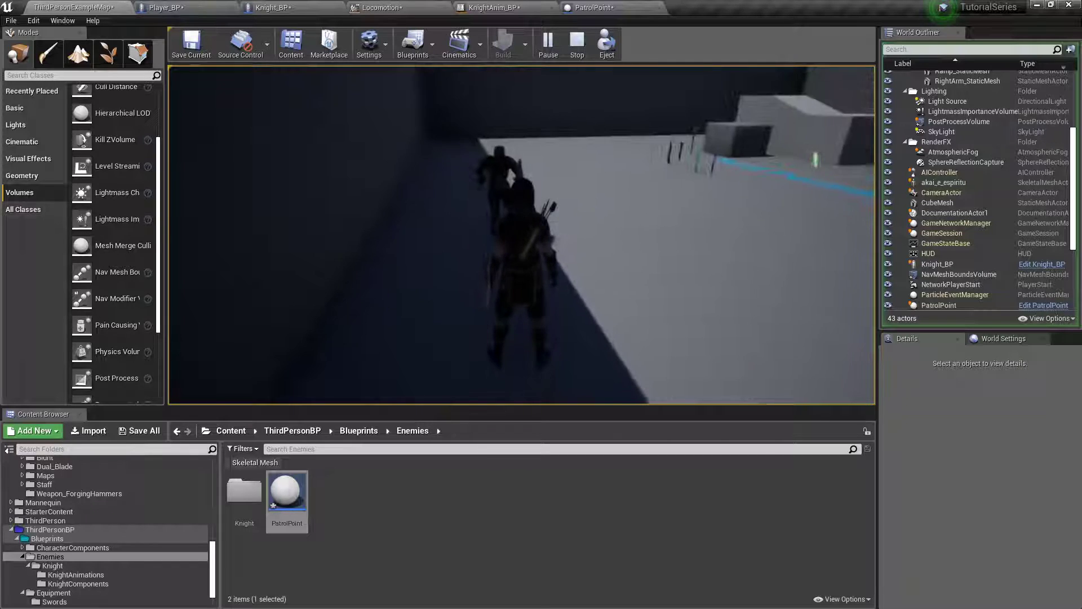
Draw the bow and chase the patrolling knight while aiming at it, and return to Knight_BP's event graph.
{"action": "key", "text": "w"}
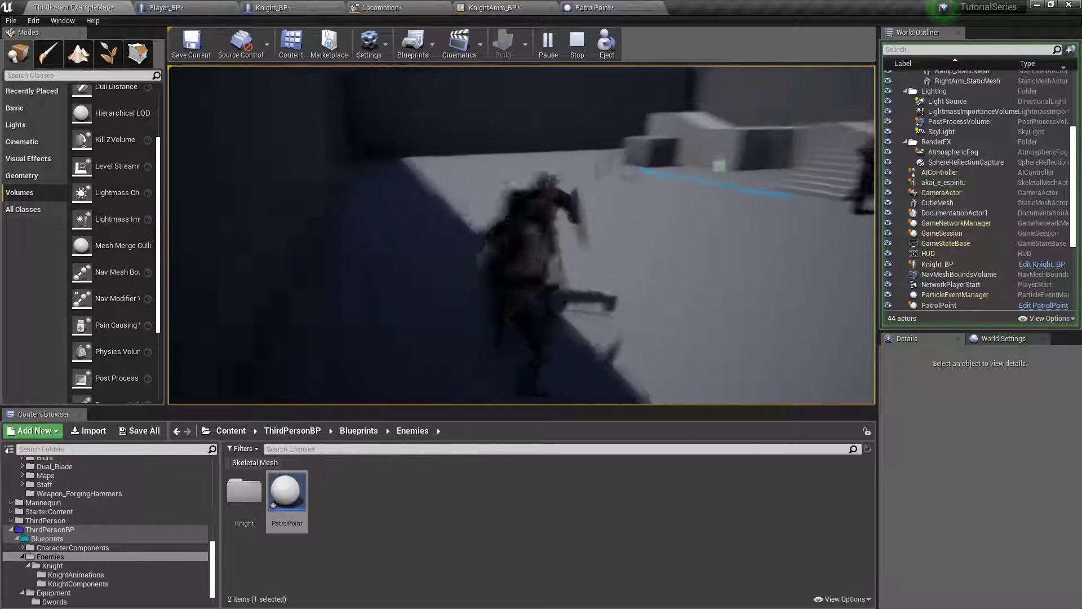
{"action": "key", "text": "d"}
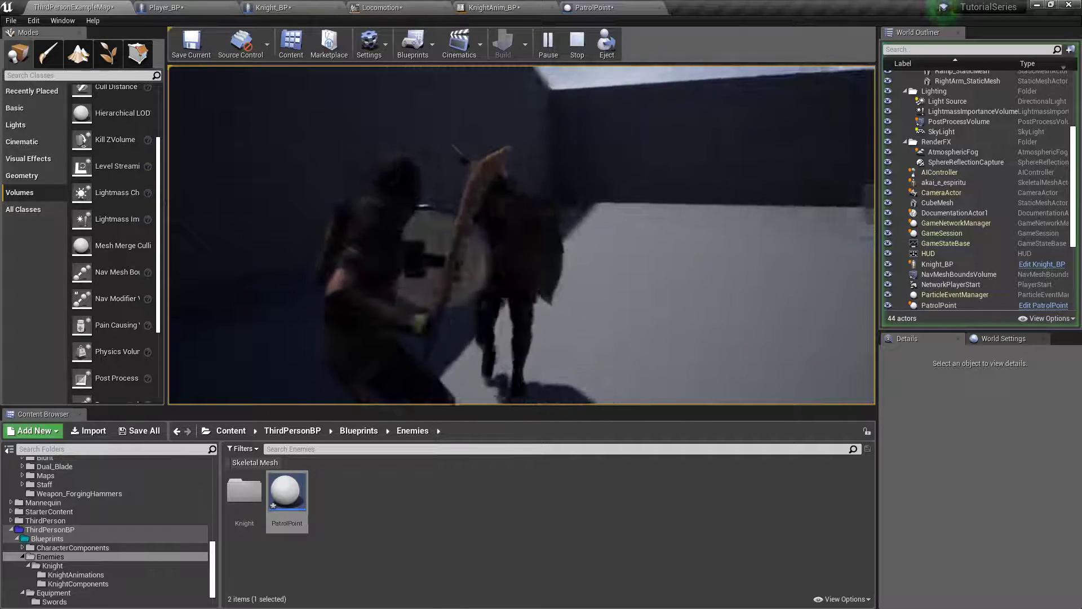
{"action": "key", "text": "w"}
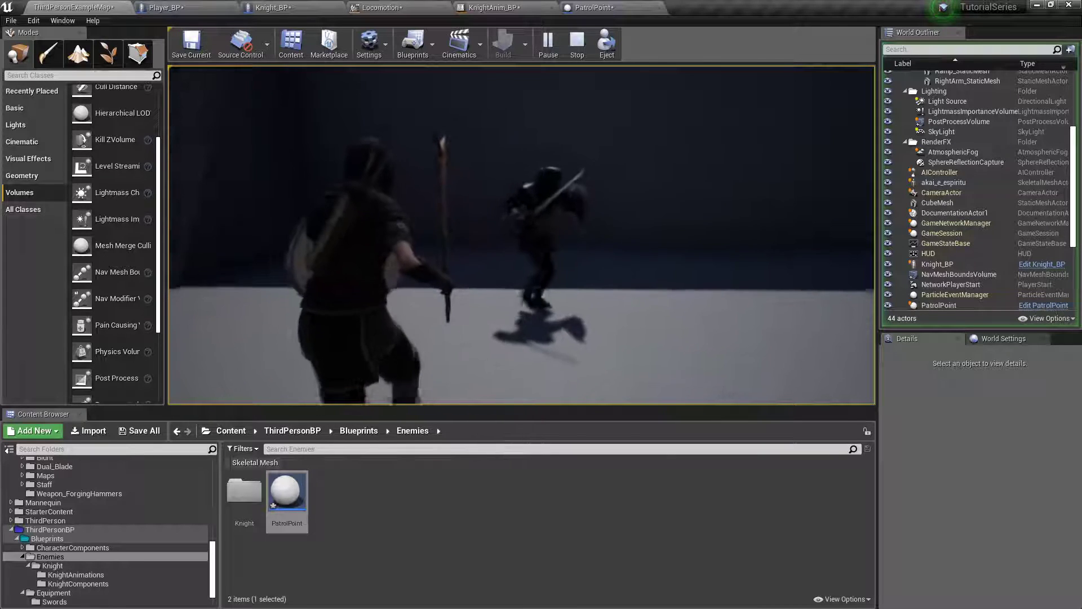
{"action": "key", "text": "w"}
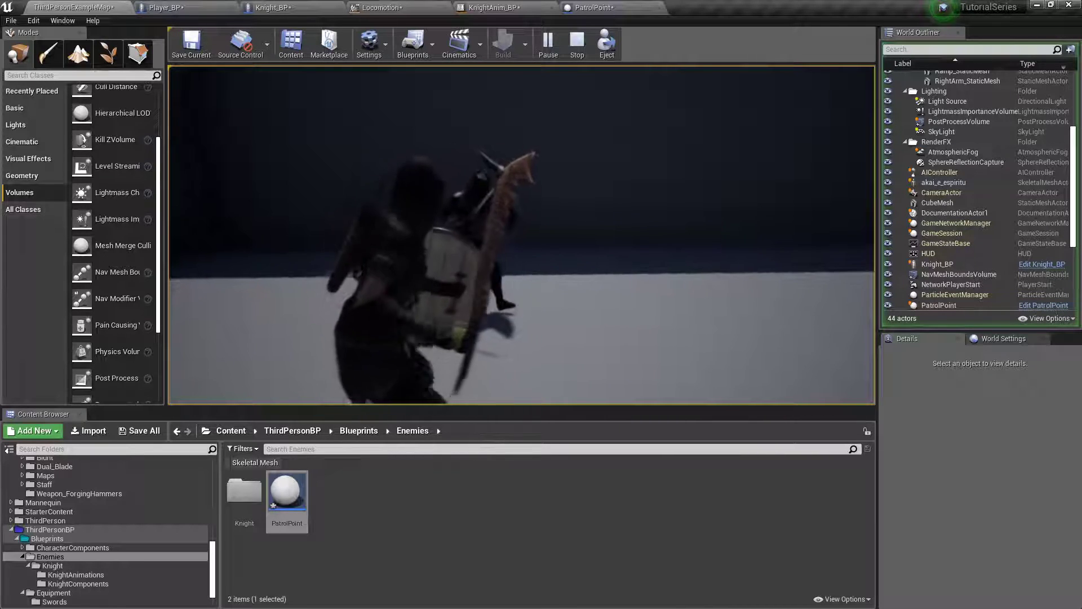
{"action": "key", "text": "w"}
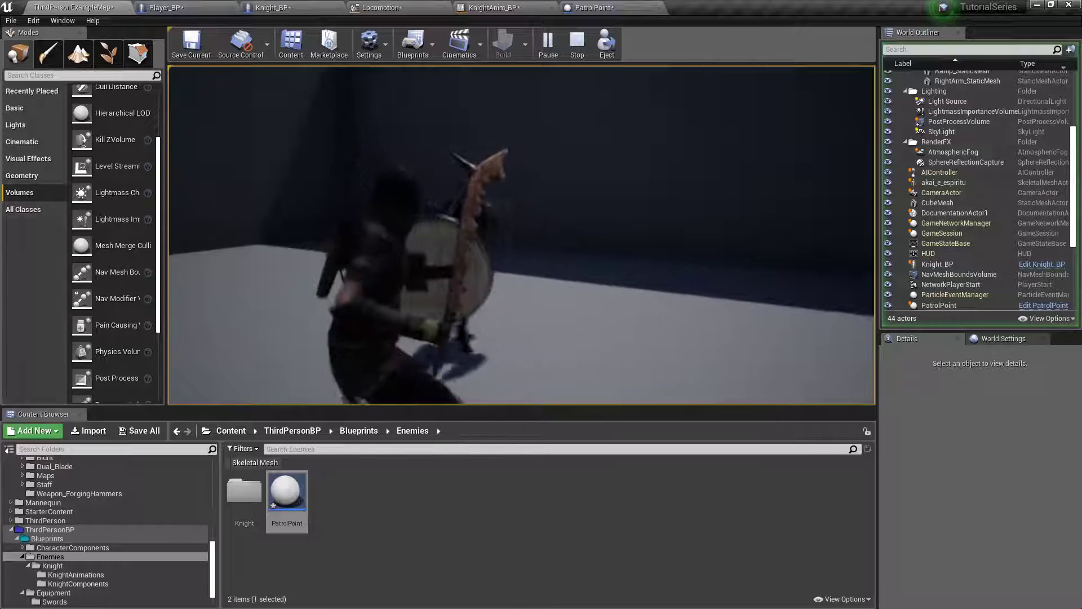
{"action": "key", "text": "w"}
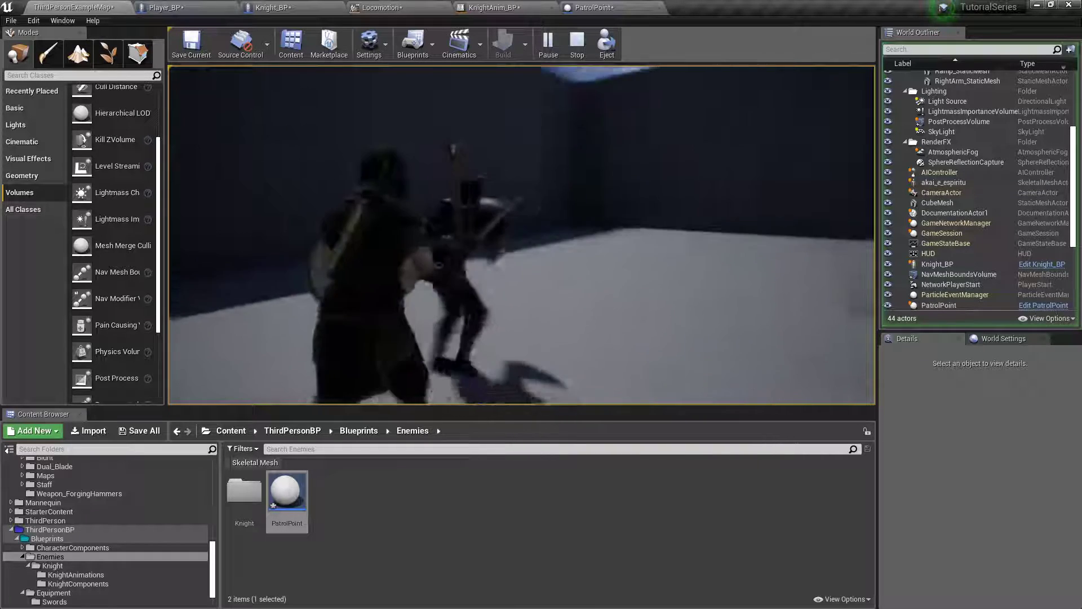
{"action": "key", "text": "w"}
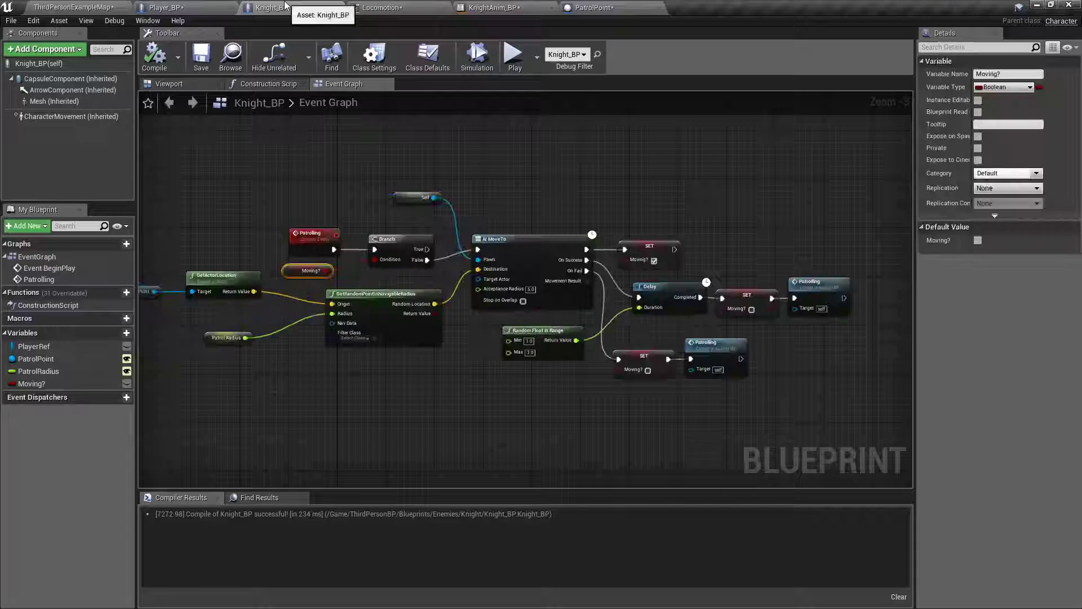
Add an Event AnyDamage node below the patrol logic in Knight_BP and connect it to a DestroyActor node targeting self.
{"action": "scroll", "coordinate": [413, 193], "scroll_direction": "down", "scroll_amount": 5}
{"action": "right_click", "coordinate": [442, 269]}
{"action": "type", "text": "any damage"}
{"action": "key", "text": "Return"}
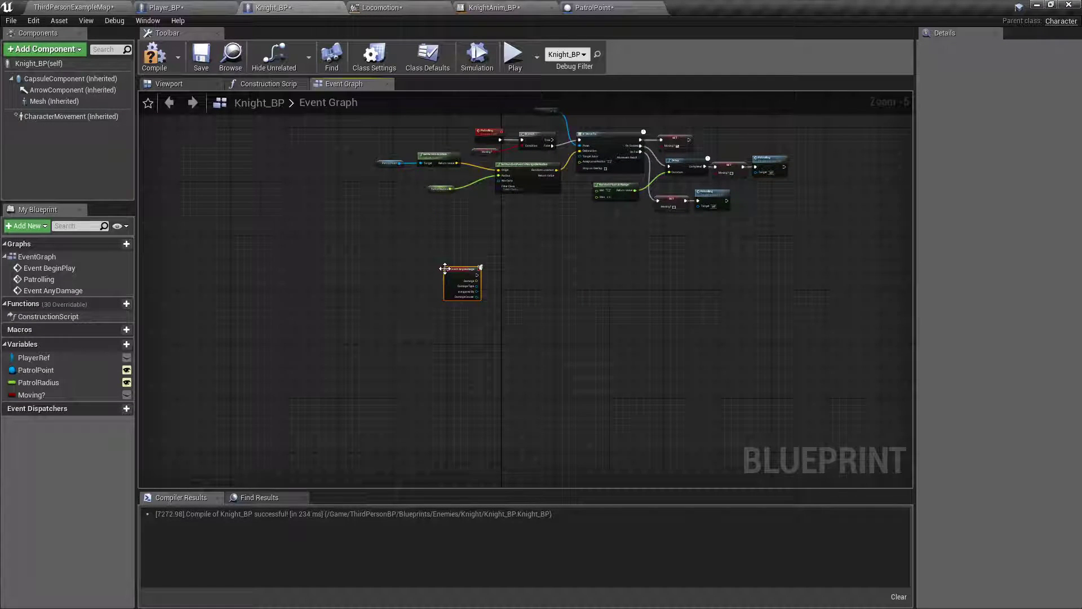
{"action": "scroll", "coordinate": [502, 293], "scroll_direction": "up", "scroll_amount": 5}
{"action": "right_click", "coordinate": [518, 232]}
{"action": "type", "text": "destroy"}
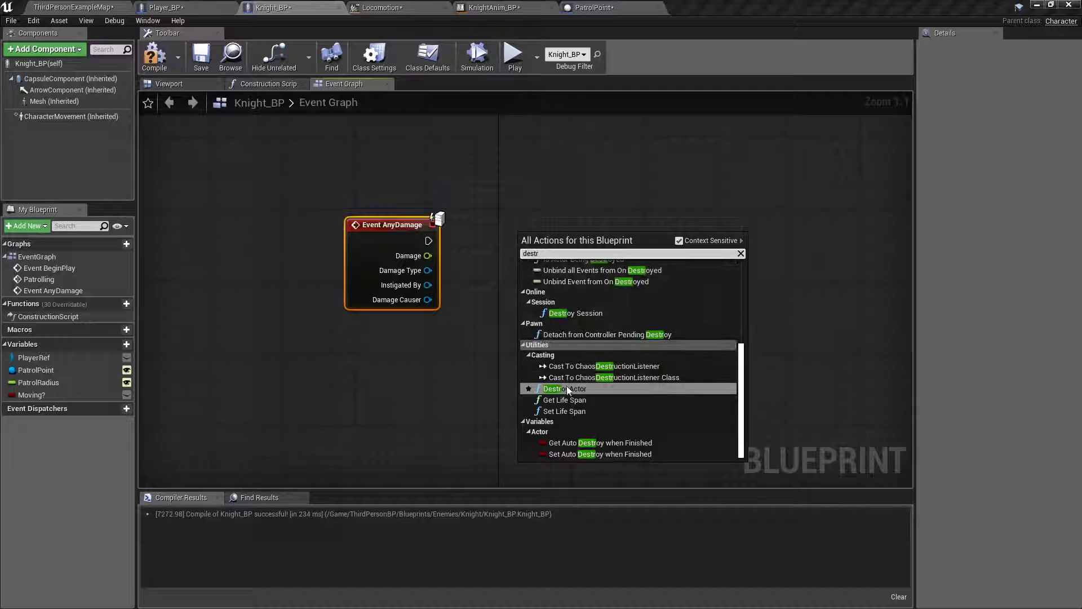
{"action": "left_click", "coordinate": [566, 386]}
{"action": "left_click_drag", "start_coordinate": [526, 268], "coordinate": [526, 267]}
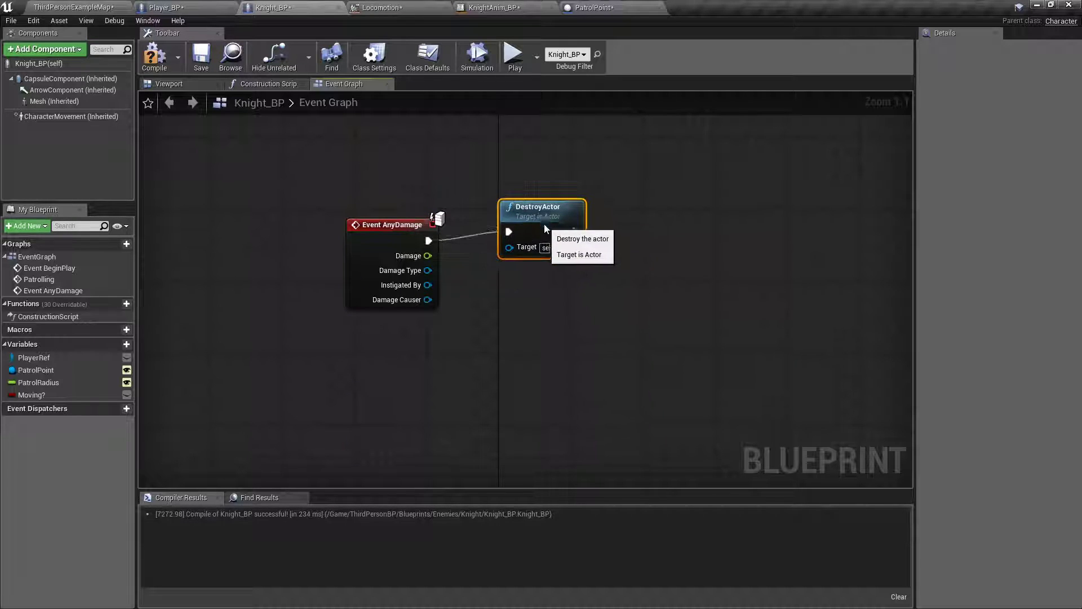
Play the level and attack the knight with the bow to test whether damage destroys it.
{"action": "left_click", "coordinate": [99, 6]}
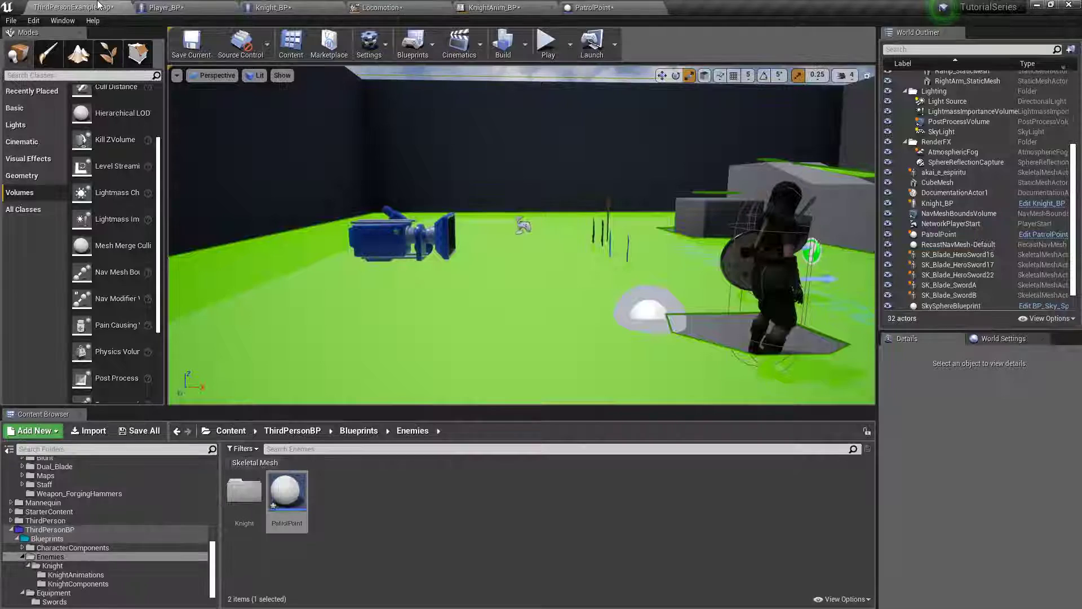
{"action": "left_click", "coordinate": [546, 44]}
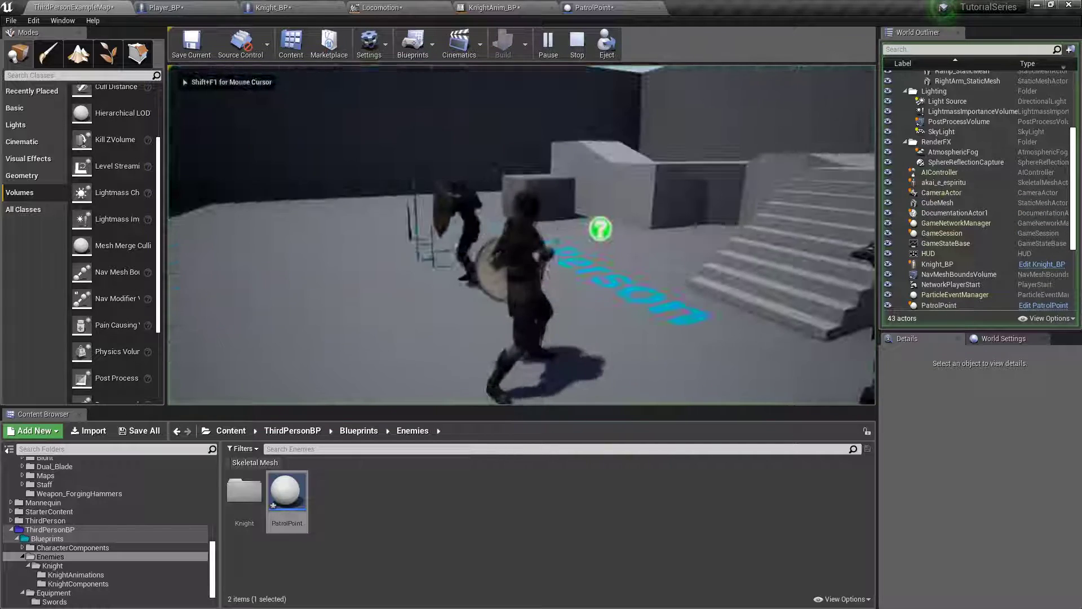
{"action": "key", "text": "w"}
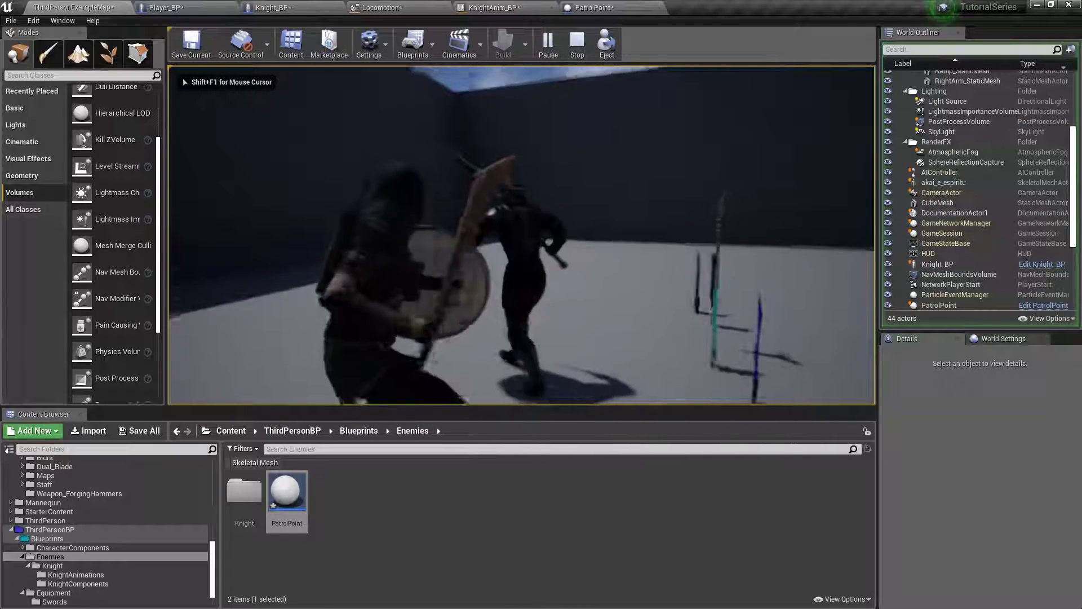
{"action": "key", "text": "w"}
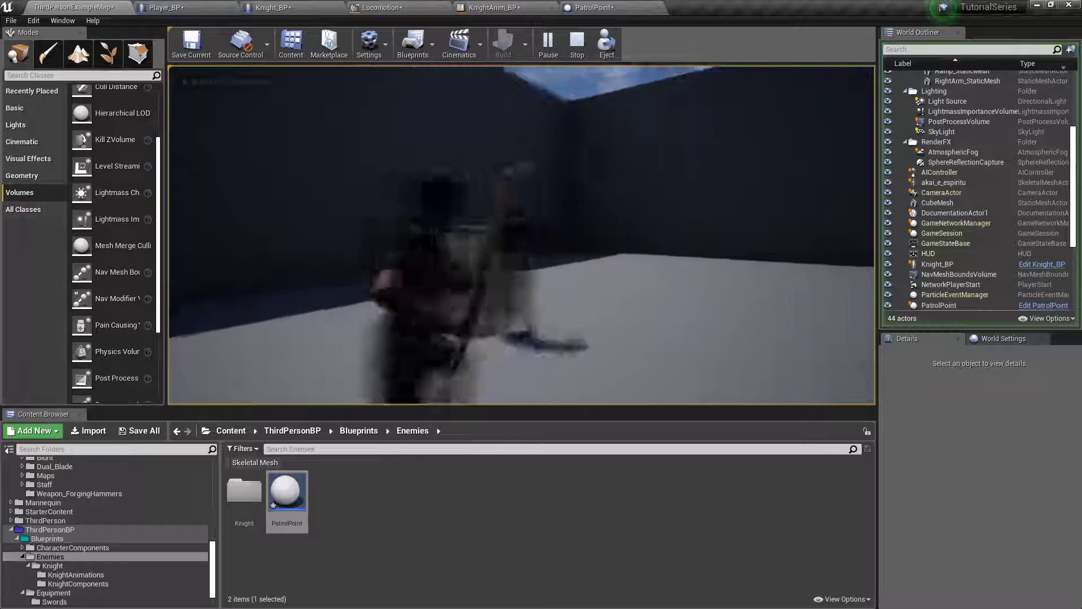
{"action": "key", "text": "w"}
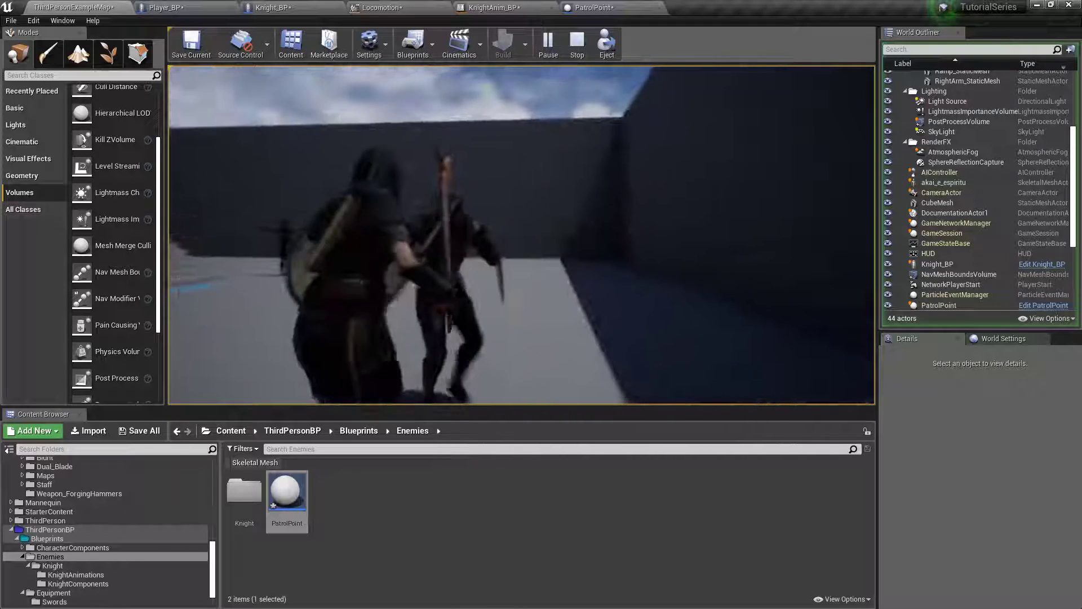
{"action": "key", "text": "w"}
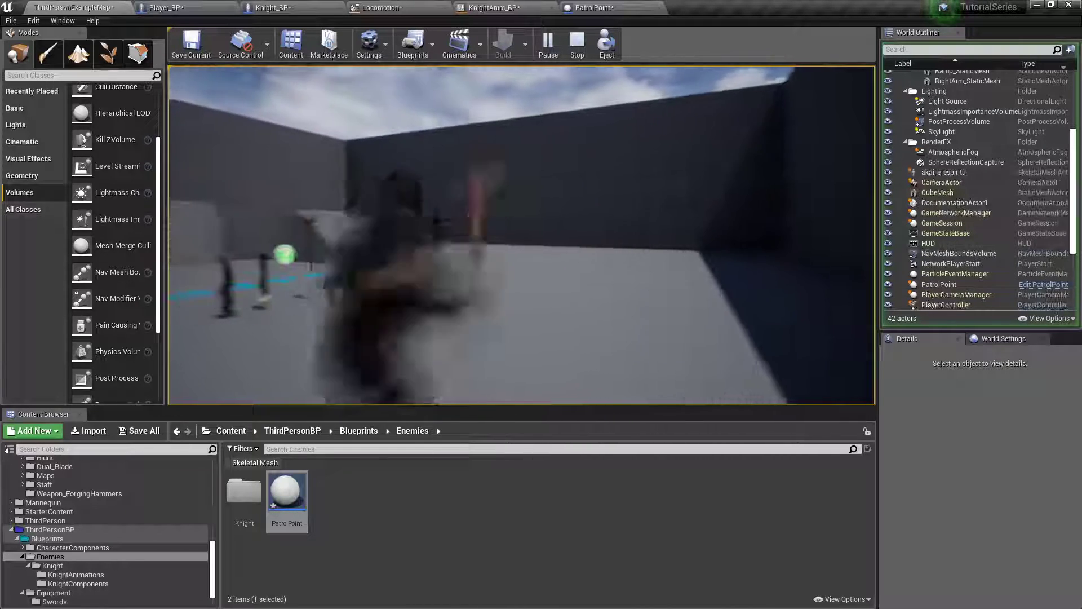
{"action": "key", "text": "Escape"}
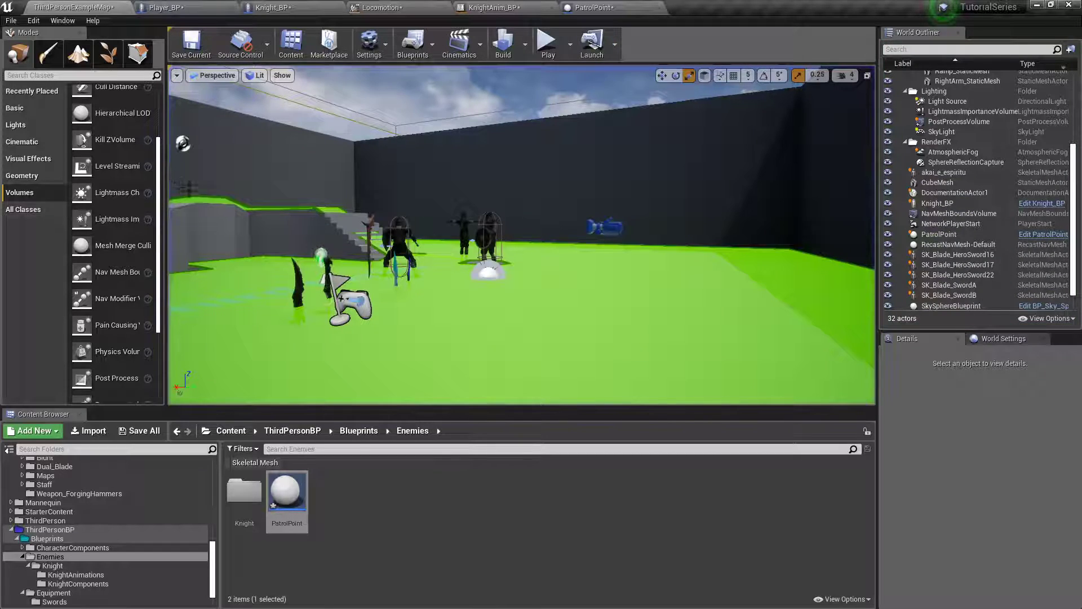
{"action": "key", "text": "w"}
{"action": "right_click_drag", "start_coordinate": [618, 235], "coordinate": [535, 248]}
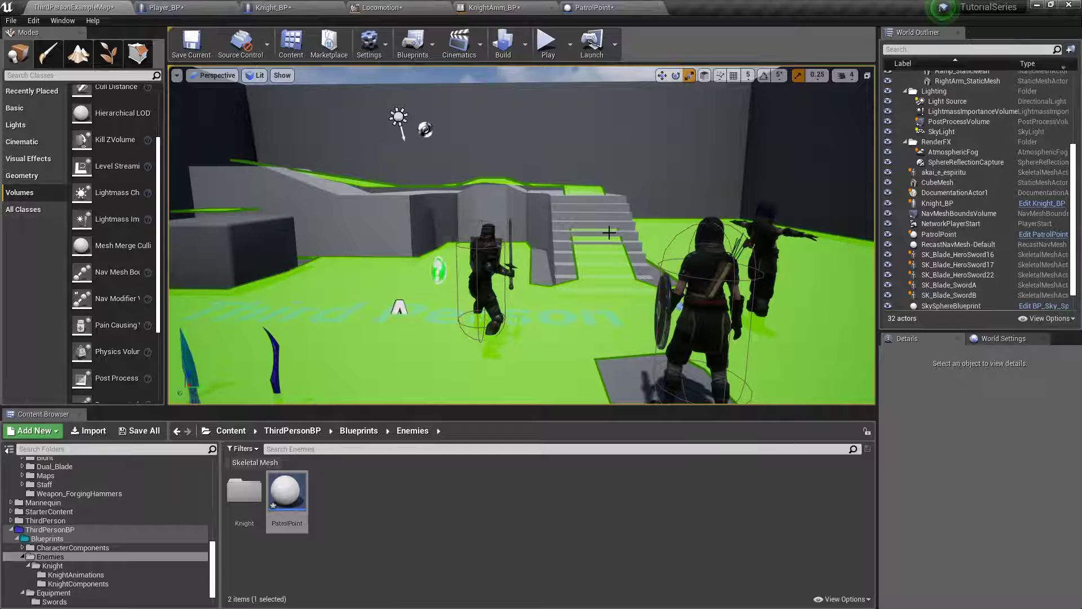